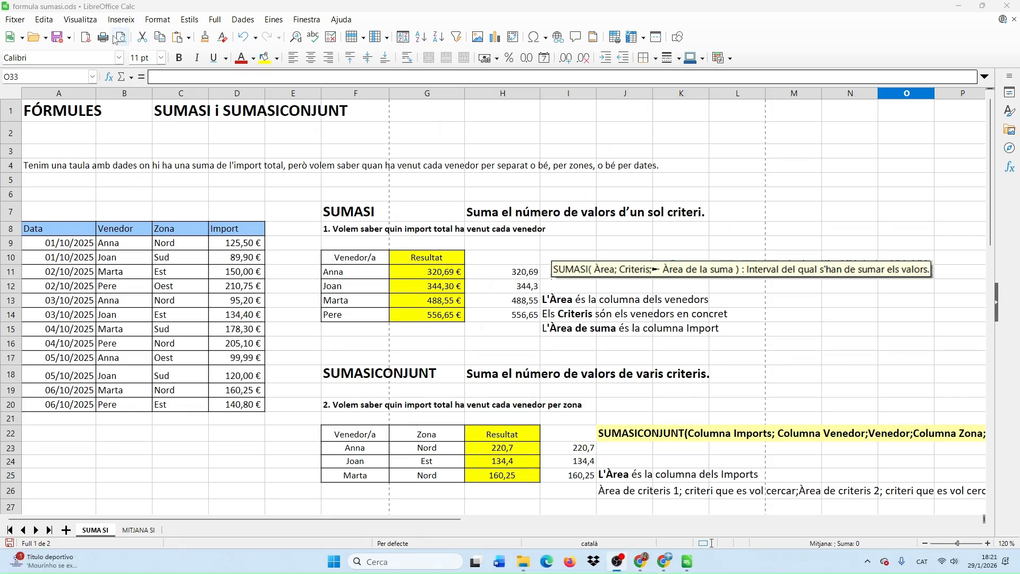
- Try the Groupedbar Compact user interface in Calc, then apply the Tabbed interface instead
click(84, 19)
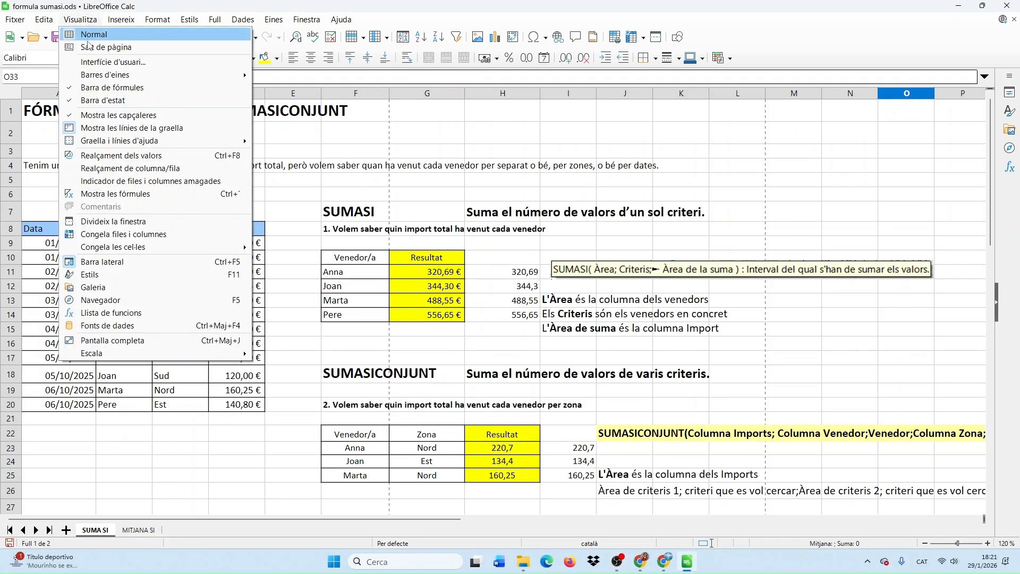
click(85, 65)
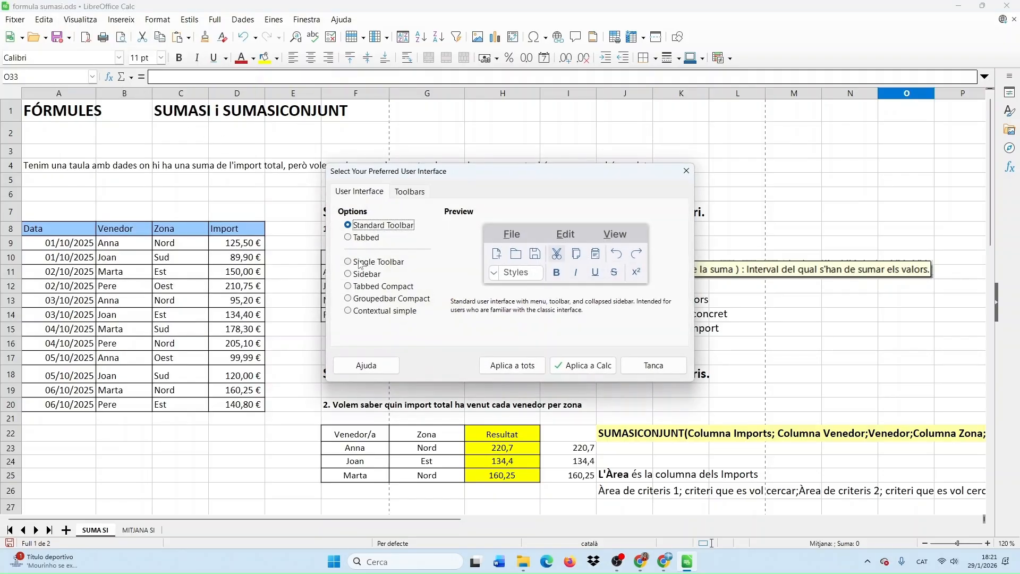
click(348, 237)
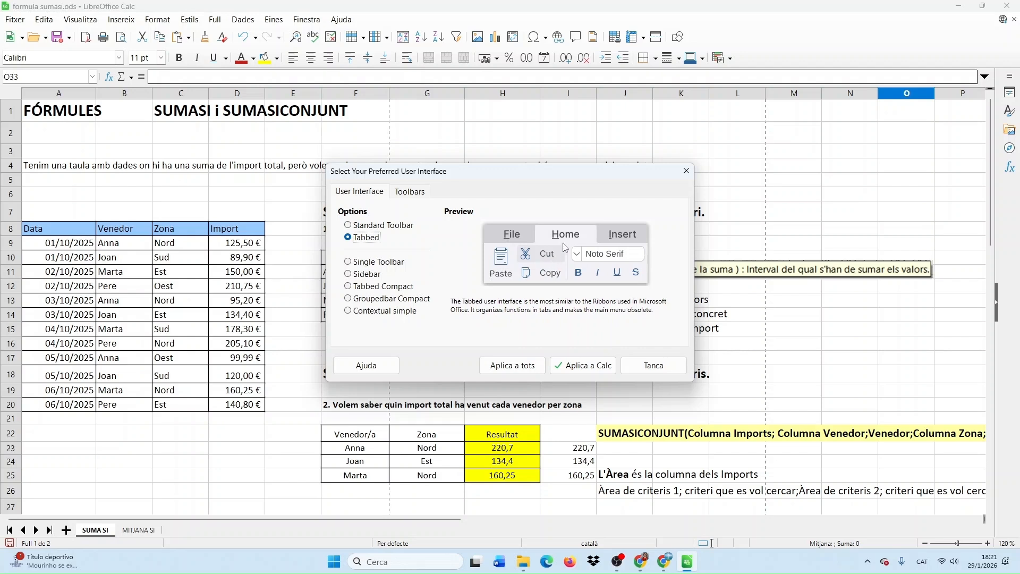
click(348, 299)
click(585, 366)
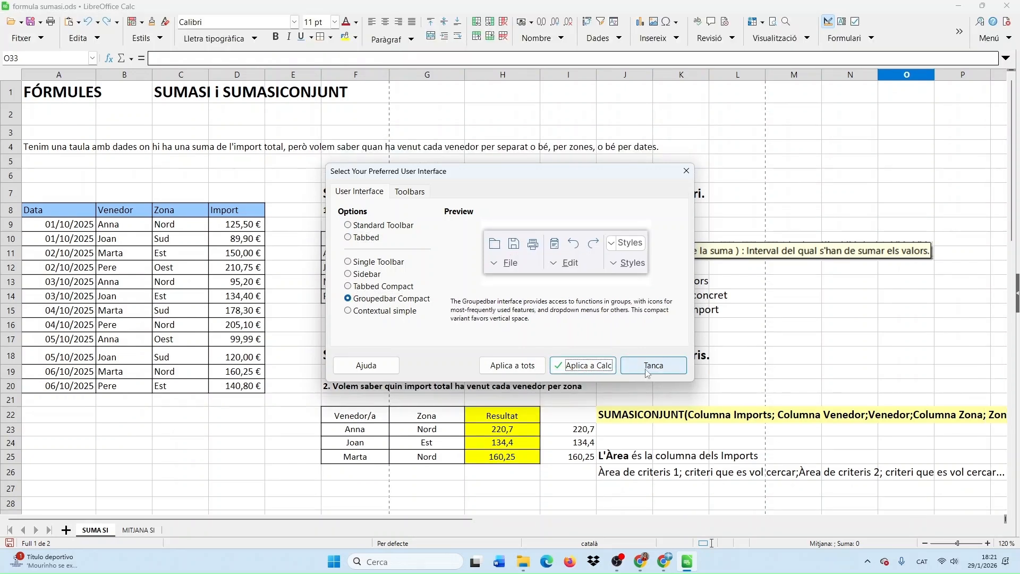
click(348, 238)
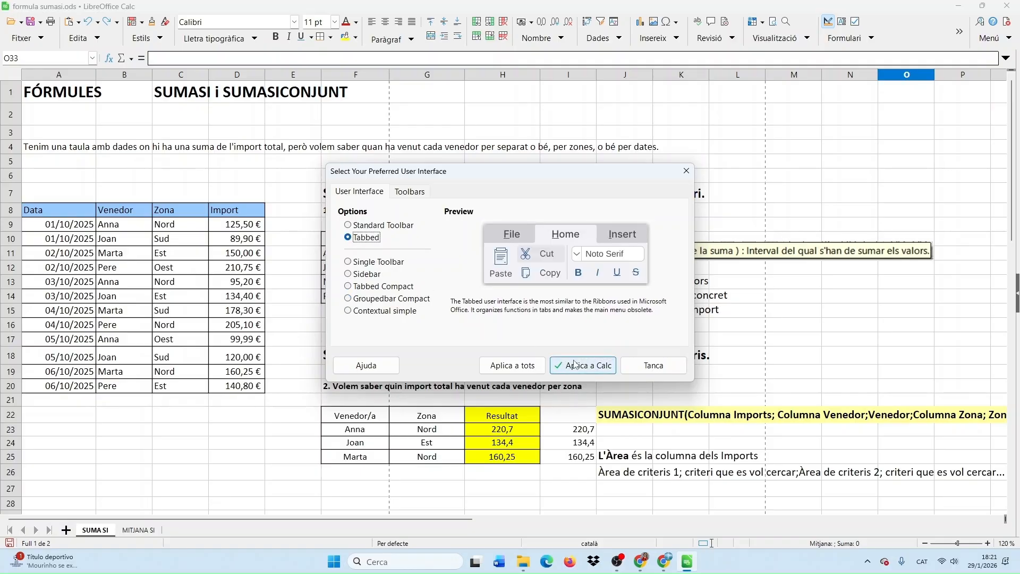
click(611, 367)
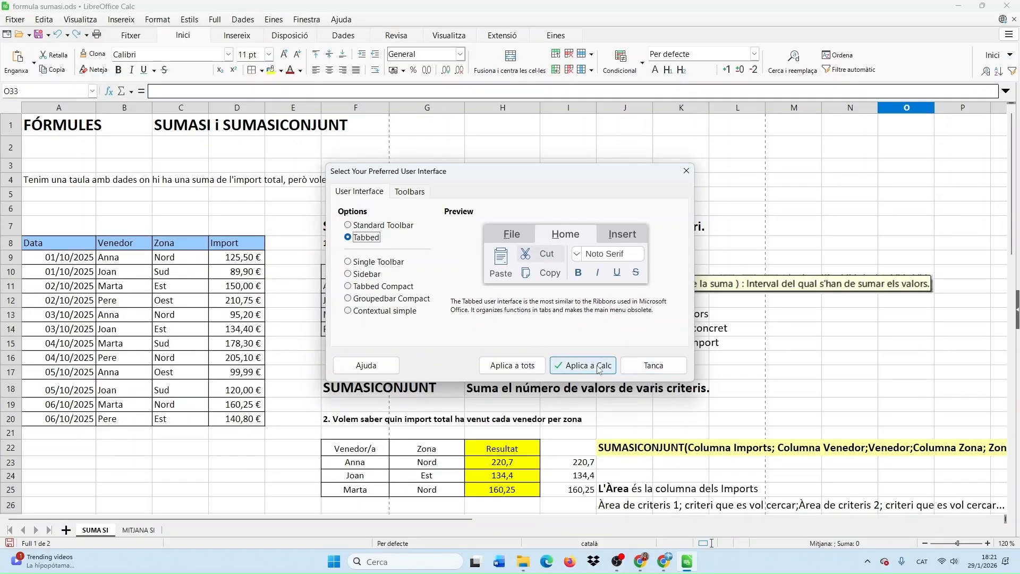
click(654, 366)
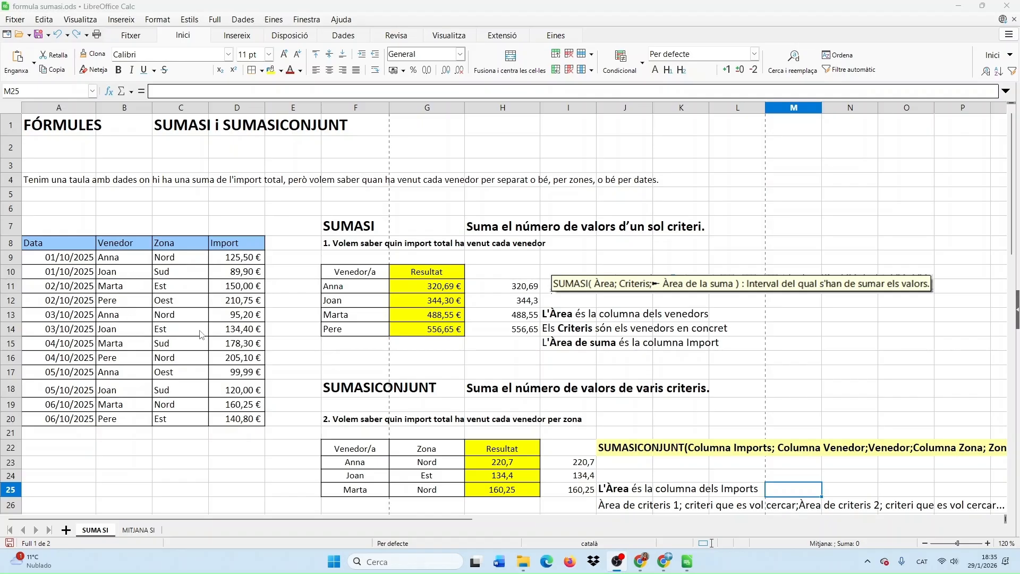
- Examine the SUMASI formulas in the Resultat cells G11 to G14 and the ranges they reference
click(433, 288)
double_click(433, 288)
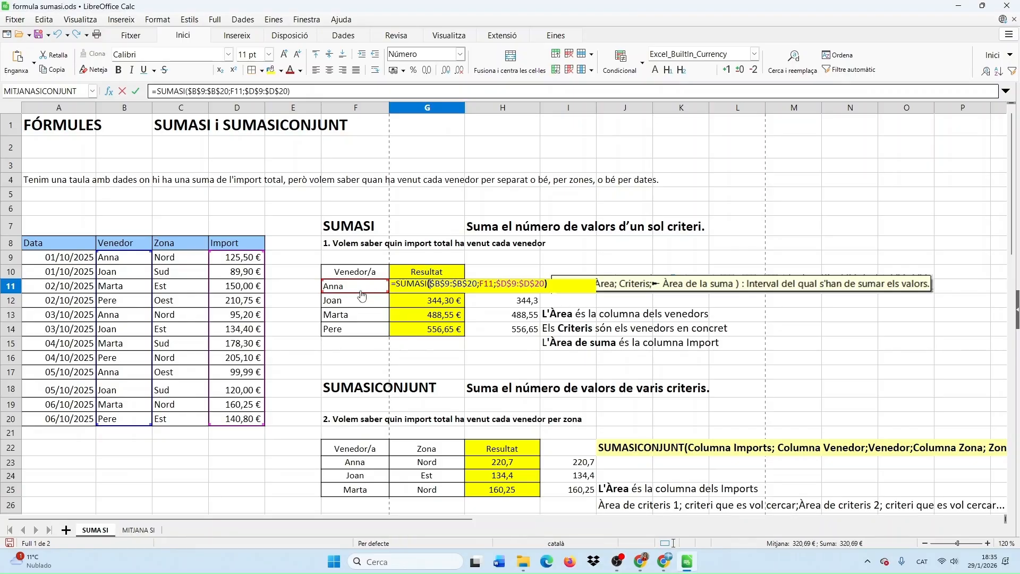
key(Return)
double_click(395, 300)
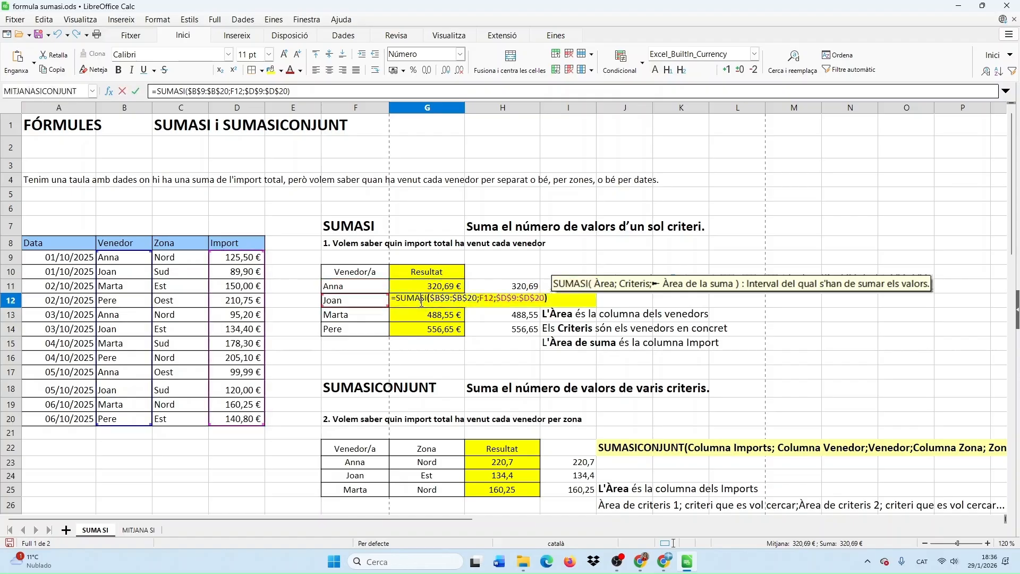
key(Return)
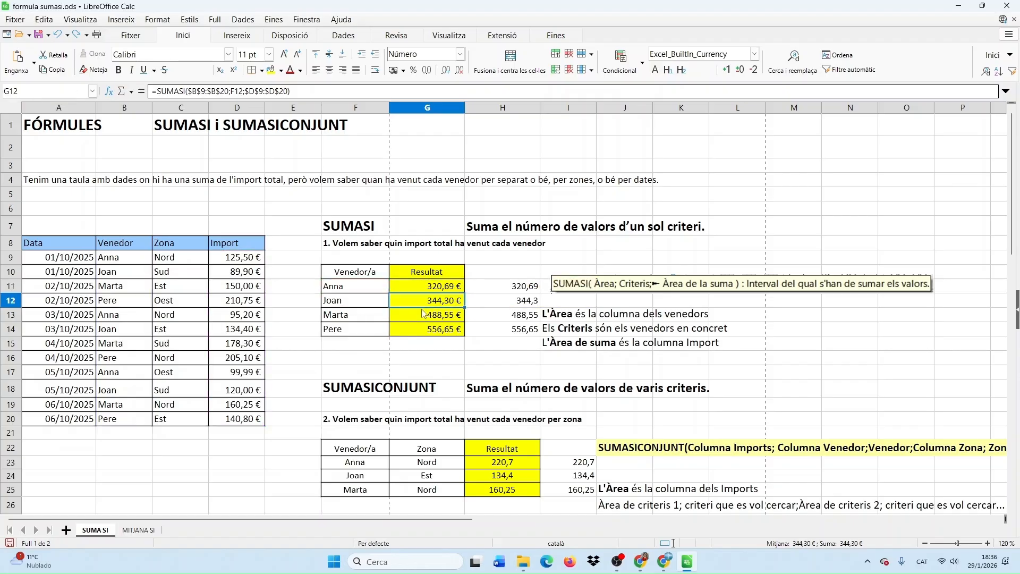
key(F2)
key(Return)
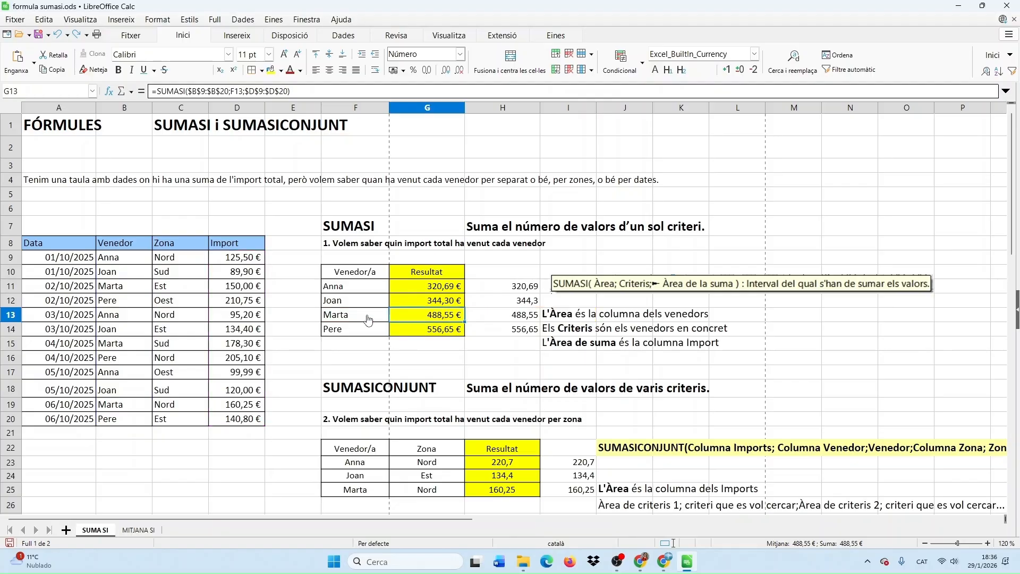
double_click(392, 330)
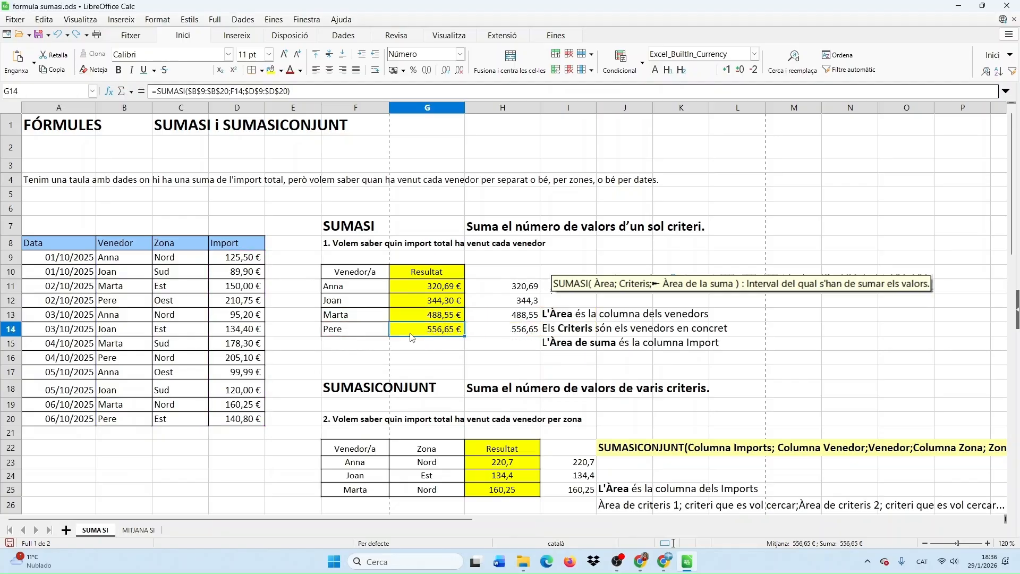
click(427, 286)
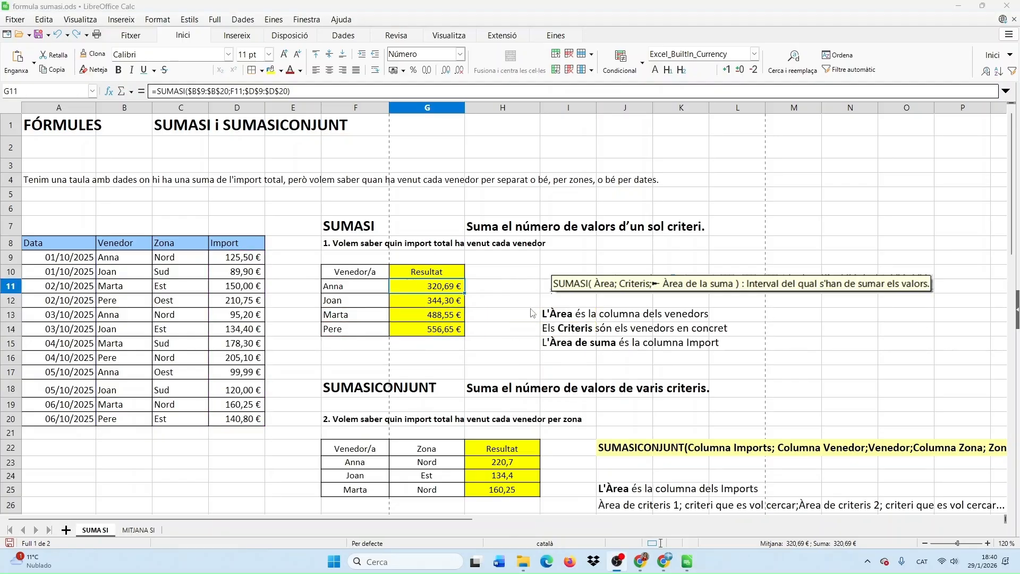
- Enter =SUMASI(B9:B20;F11;D9:D20) in H11 to total the first seller's sales amounts
click(514, 294)
text(=)
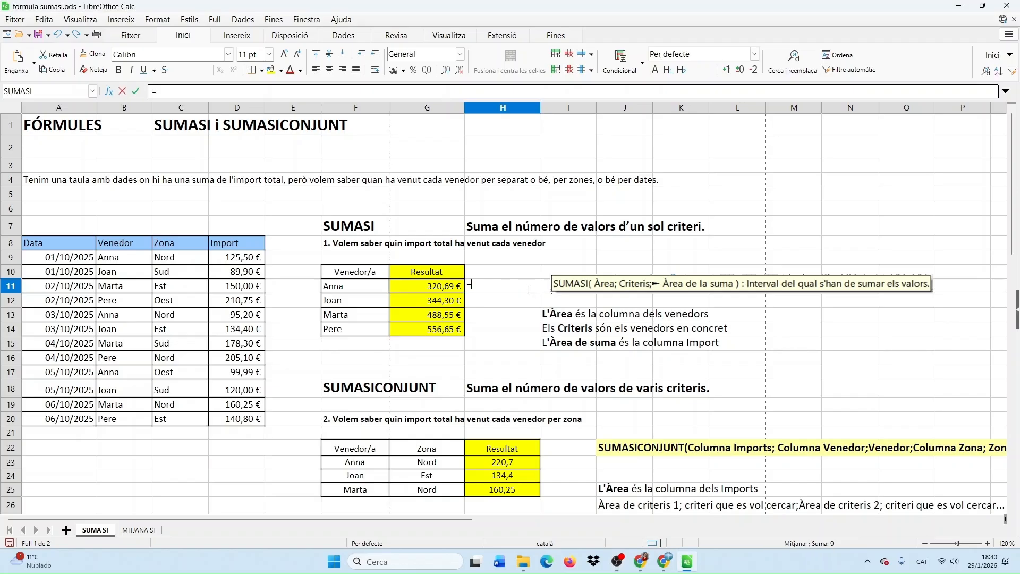
text(sumasi)
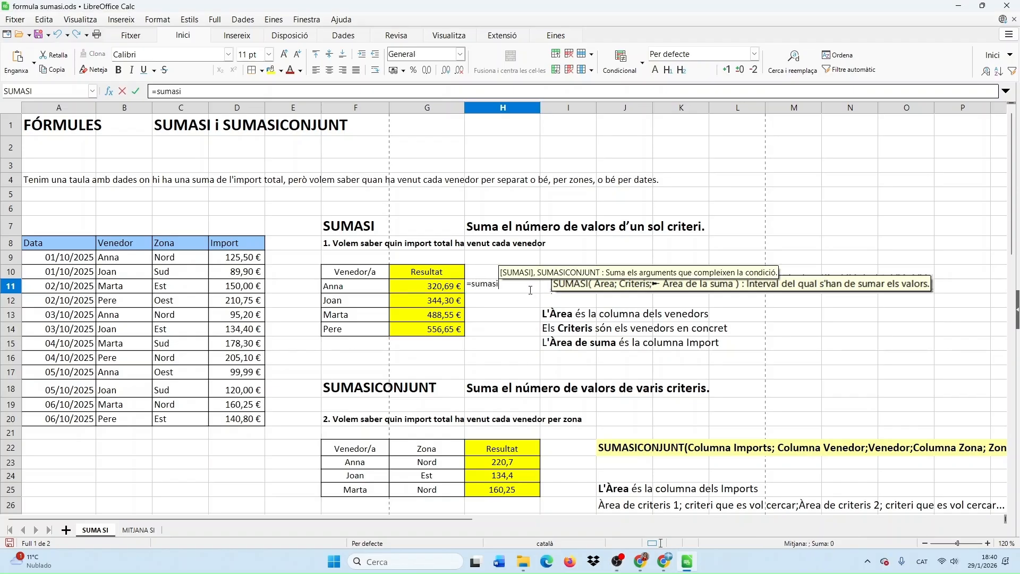
text(()
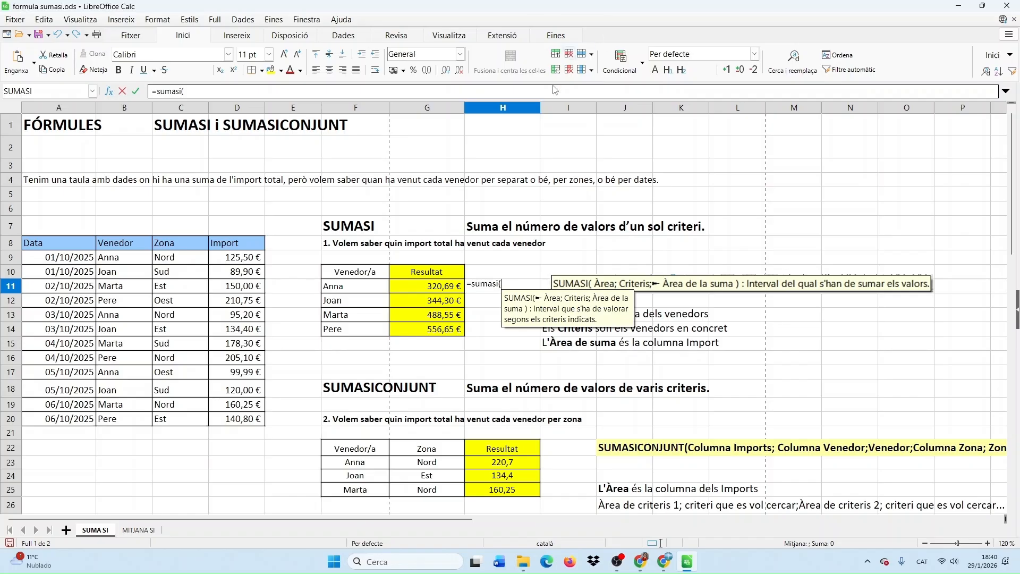
click(113, 260)
drag(125, 419, 169, 417)
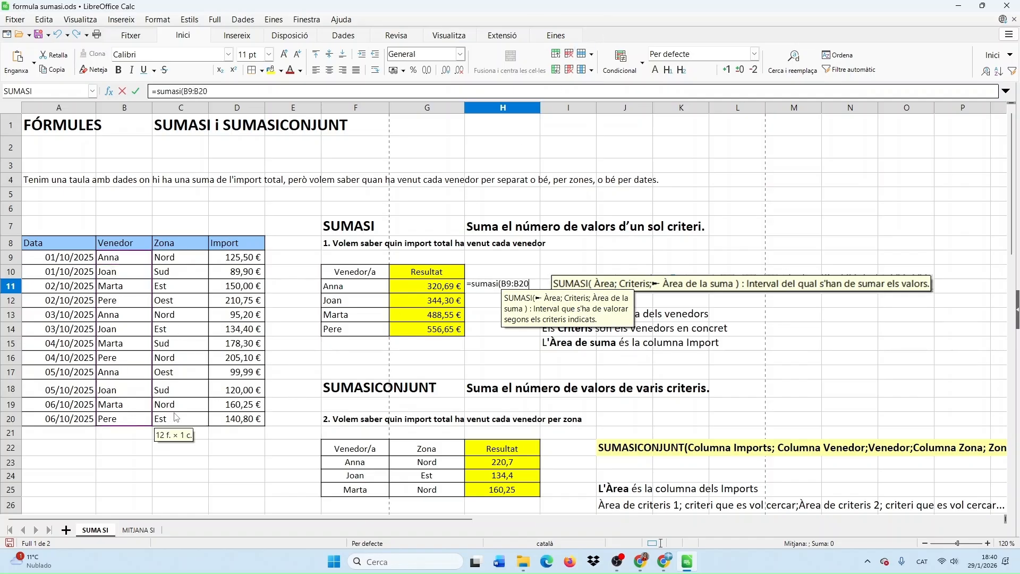
text(;)
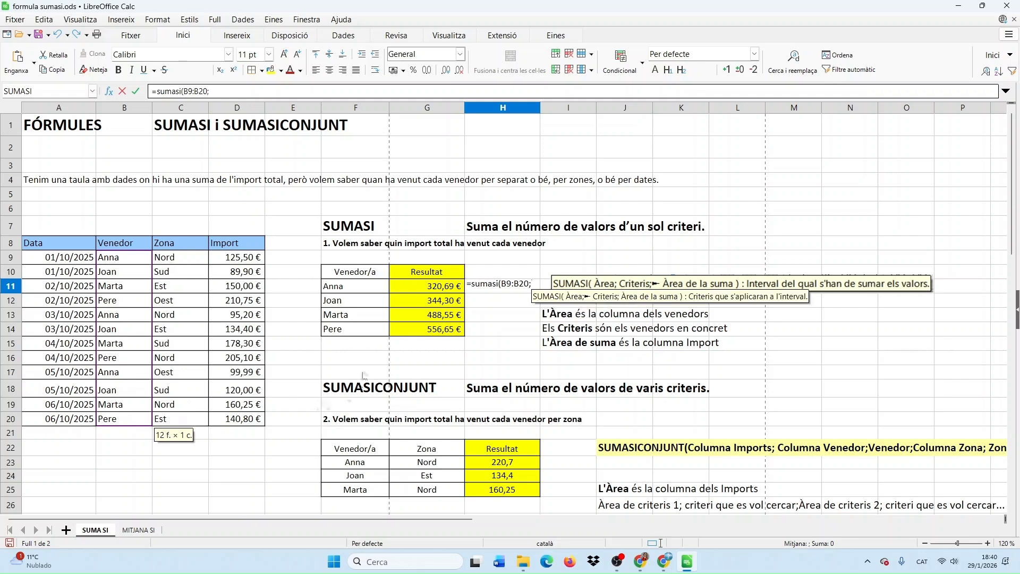
click(345, 292)
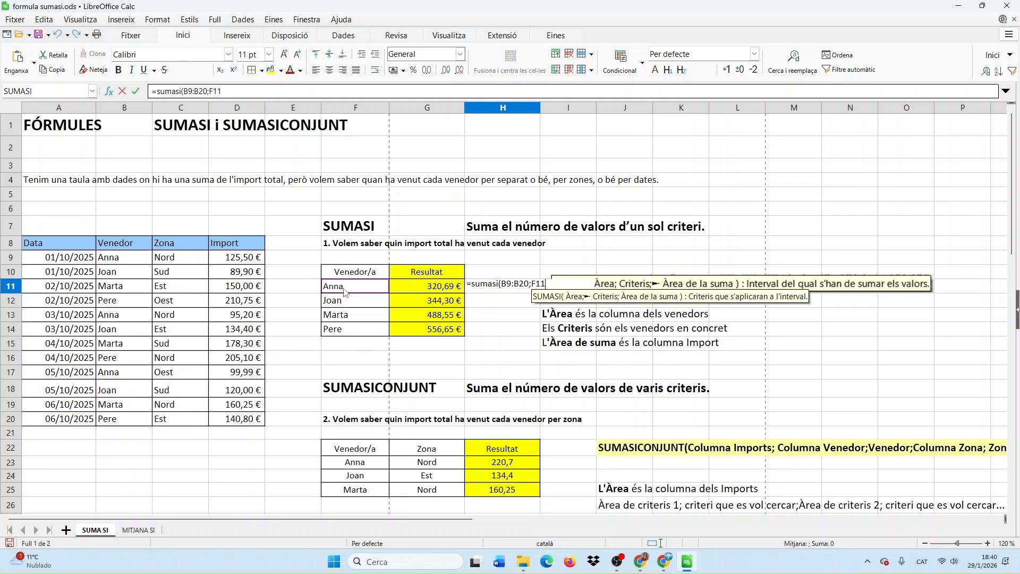
text(;)
drag(241, 266, 251, 426)
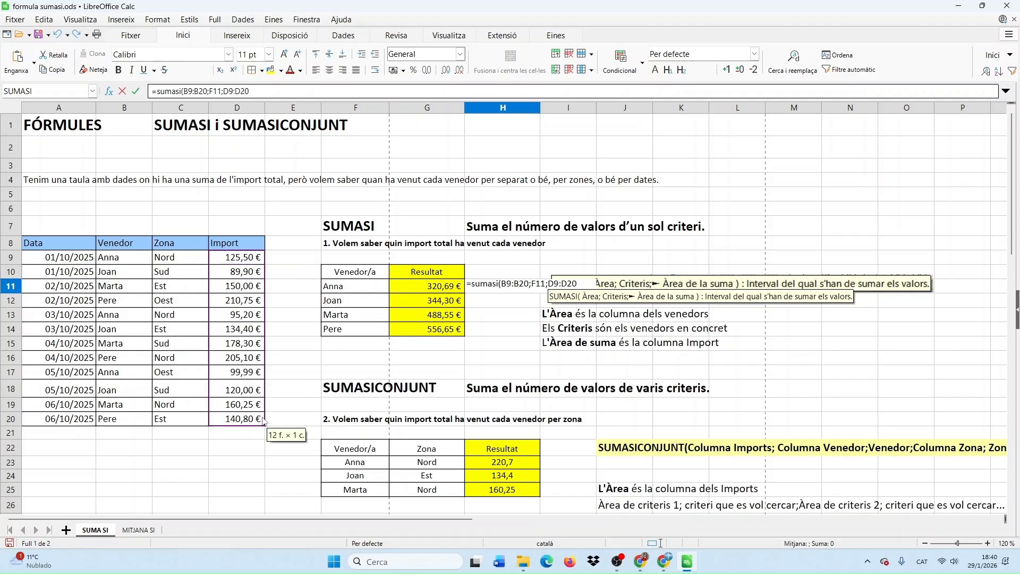
text())
key(Return)
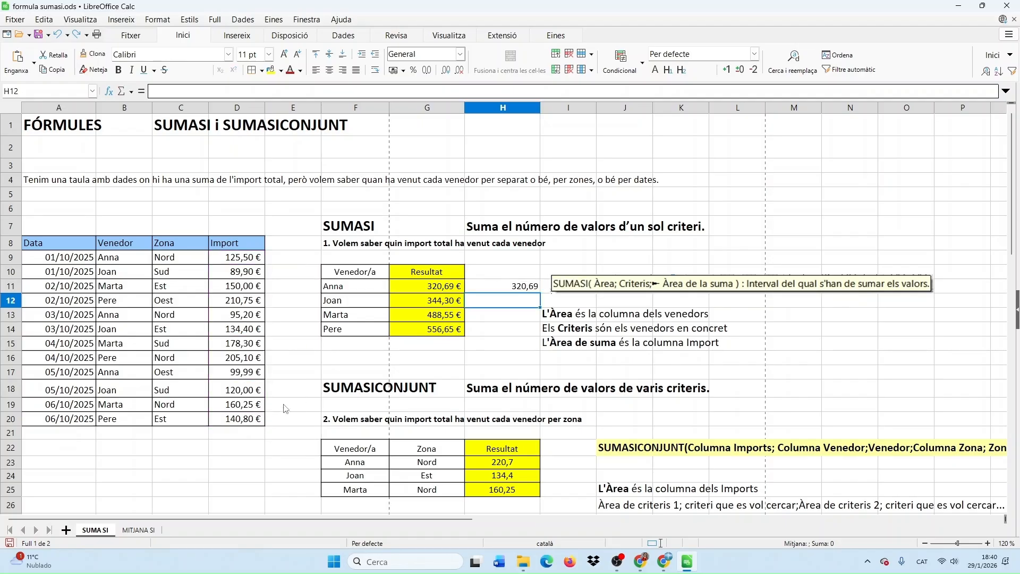
- Check the H11 total by selecting the first seller's amounts in D9, D13 and D17 together
click(490, 290)
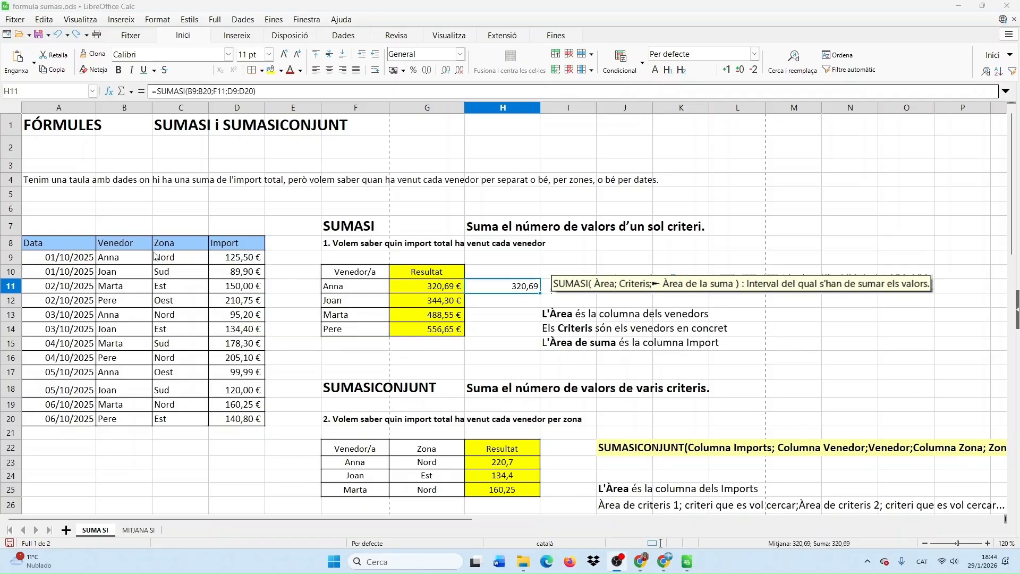
click(227, 260)
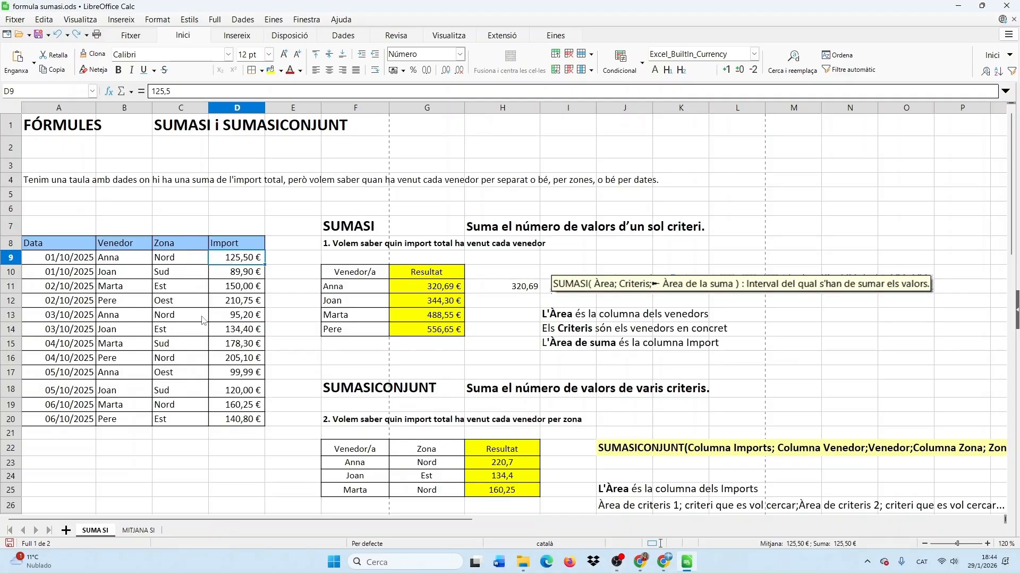
ctrl+click(231, 319)
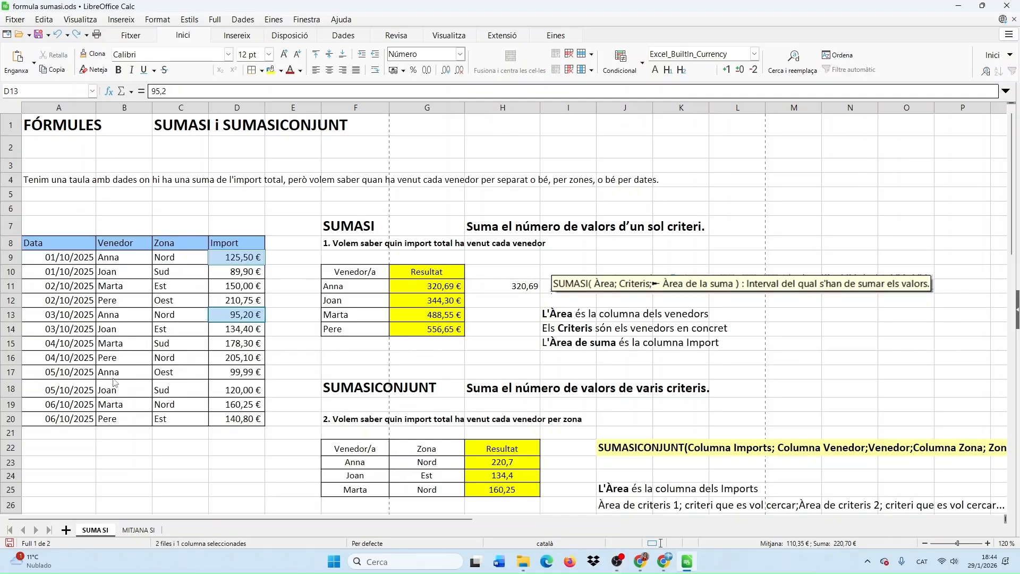
ctrl+click(226, 377)
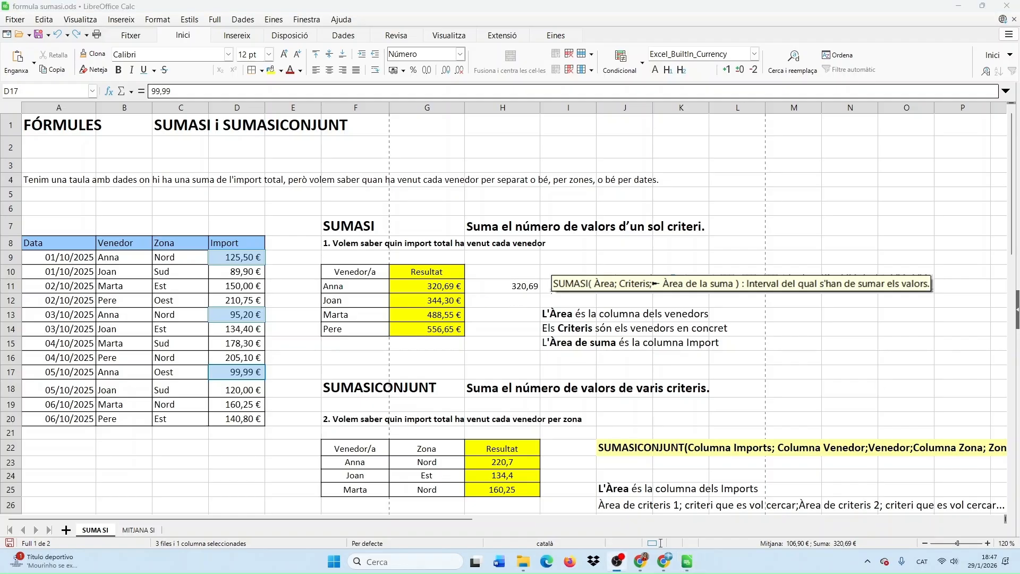
- Make both ranges in the H11 formula absolute, as $B$9:$B$20 and $D$9:$D$20
click(514, 285)
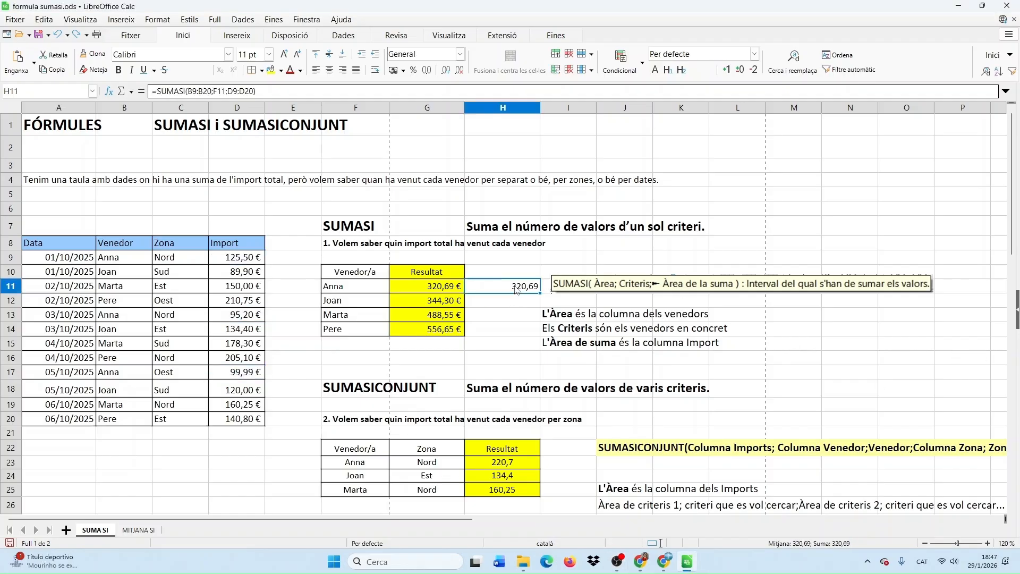
double_click(515, 285)
drag(506, 284, 532, 282)
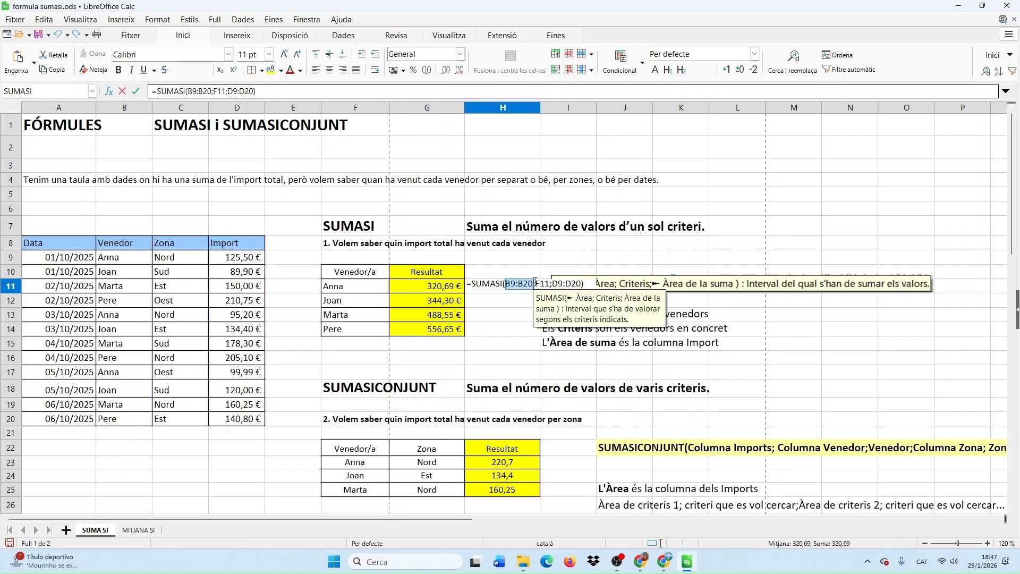
key(F4)
drag(572, 284, 602, 284)
key(F4)
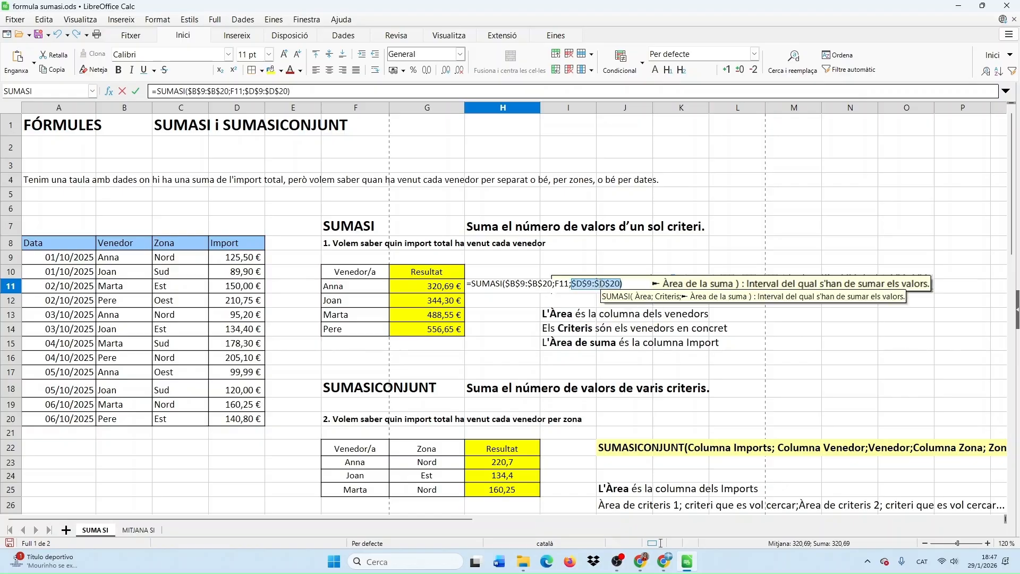
key(Return)
- Fill the H11 formula down to H14 for the remaining sellers
click(529, 288)
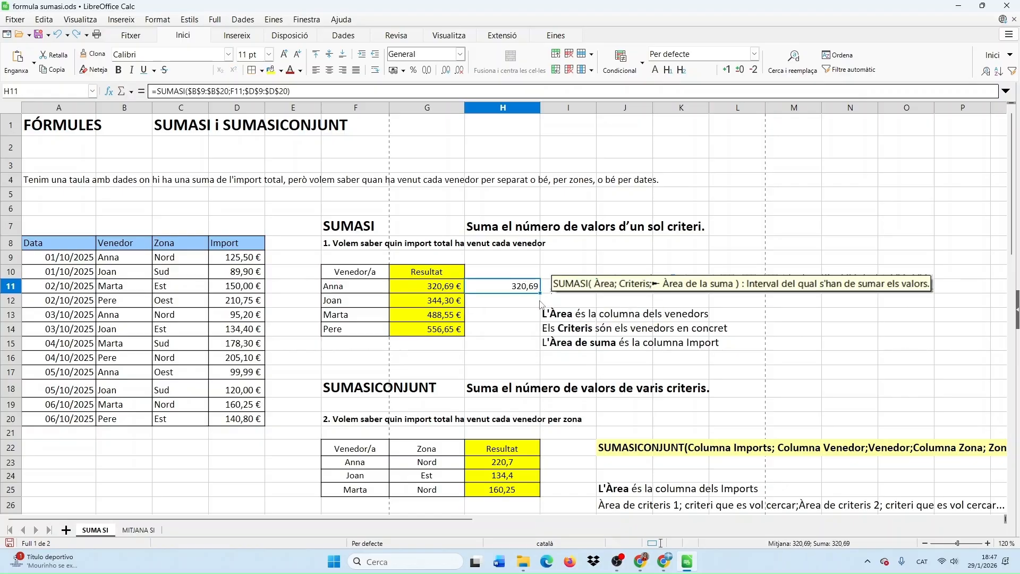
drag(539, 292, 537, 345)
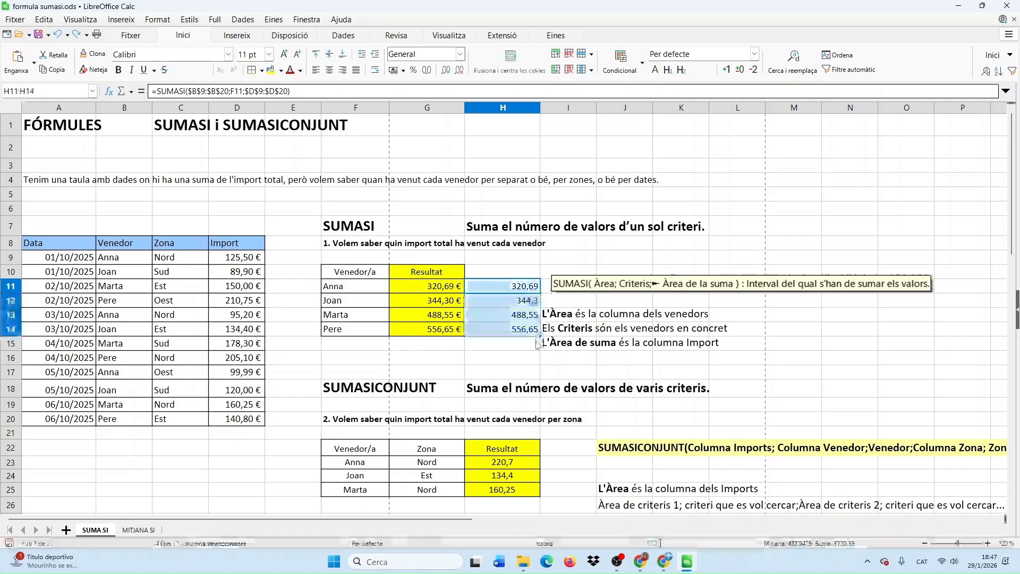
click(537, 345)
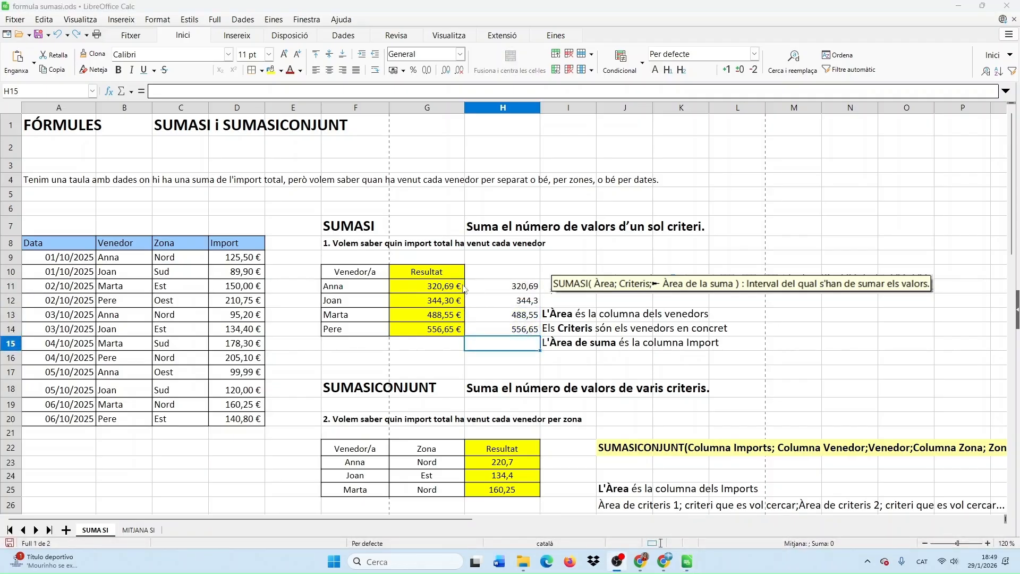
- Examine the formulas in H11 to H14 to compare their seller criterion and fixed ranges
double_click(511, 290)
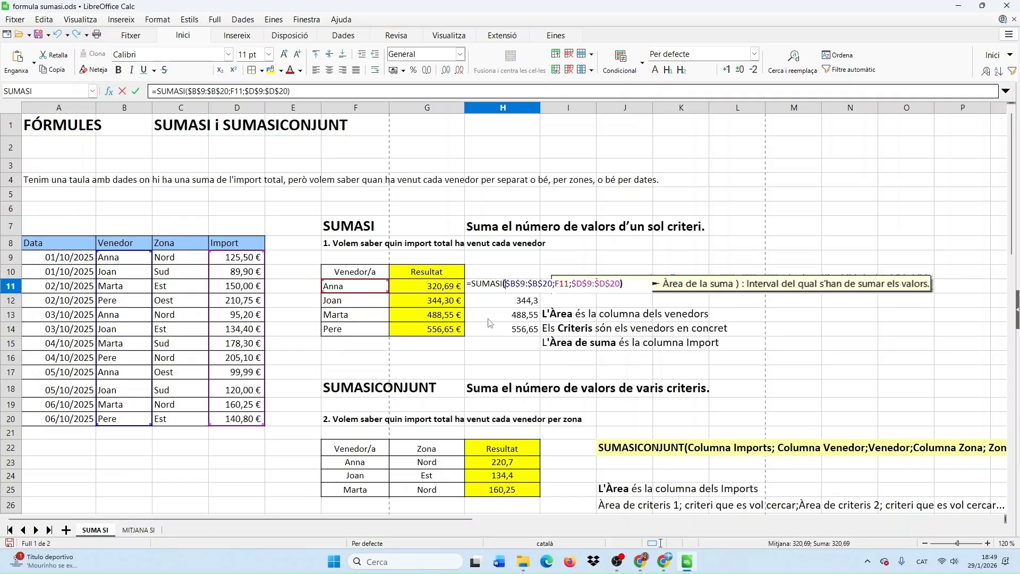
key(Return)
key(F2)
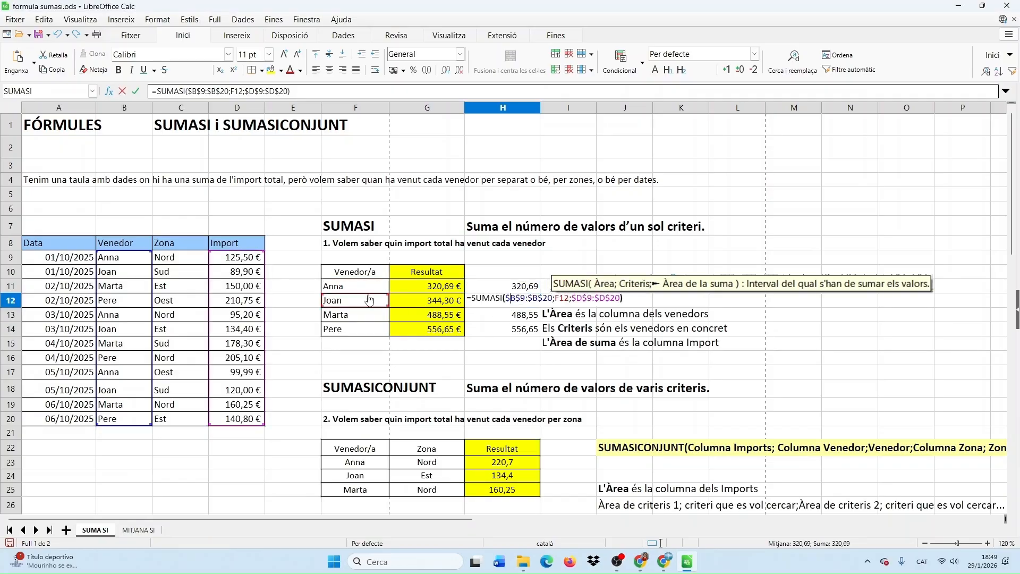
key(Return)
key(F2)
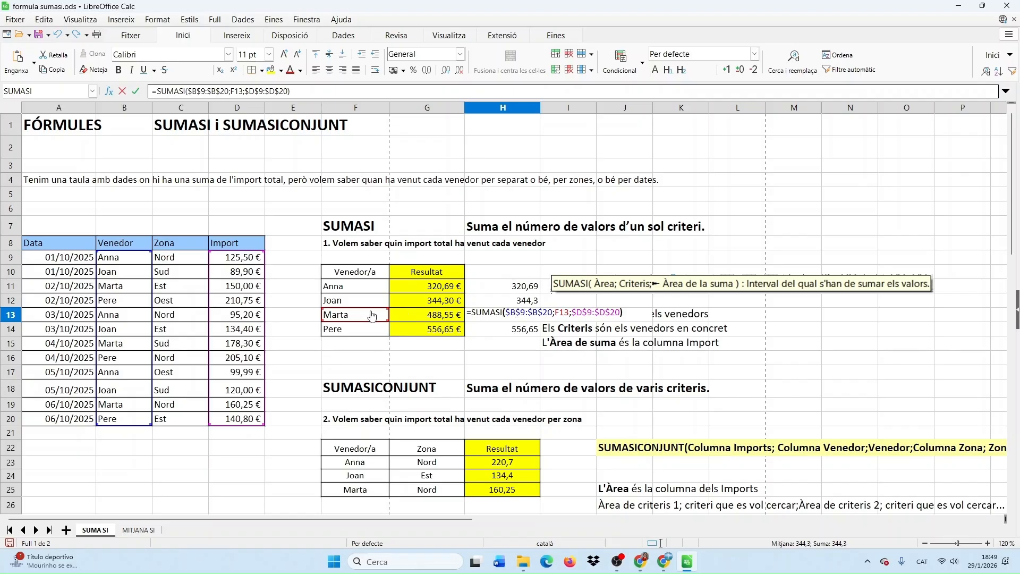
key(Escape)
click(494, 328)
key(F2)
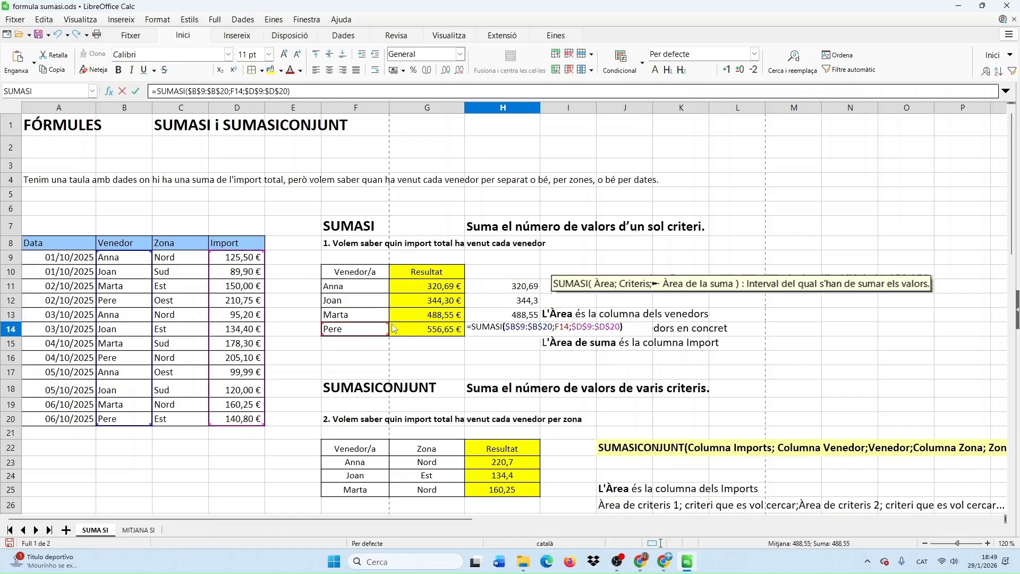
- Examine the existing SUMASICONJUNT formula in H23 to see its arguments
key(Escape)
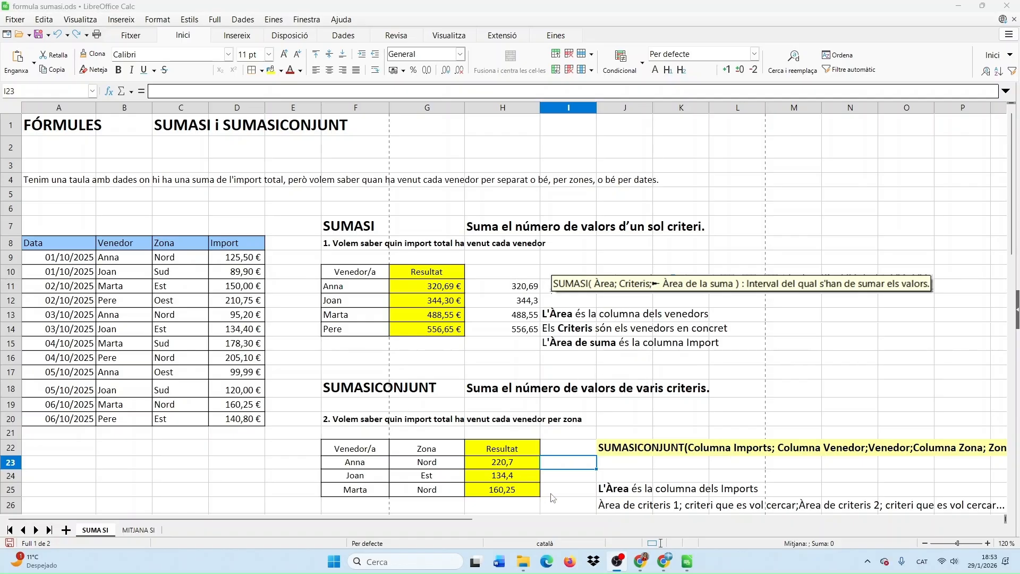
click(578, 468)
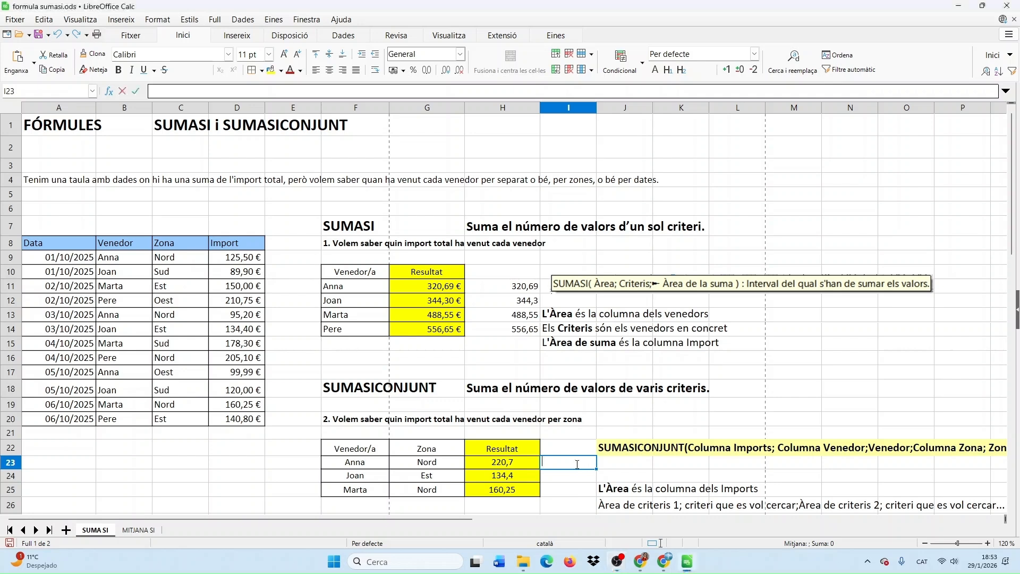
double_click(532, 466)
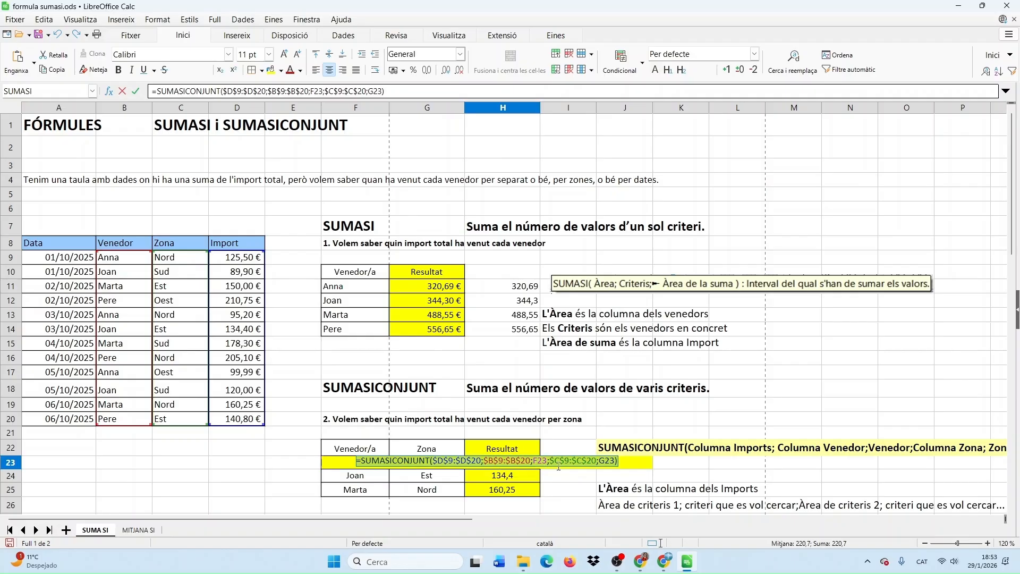
key(Escape)
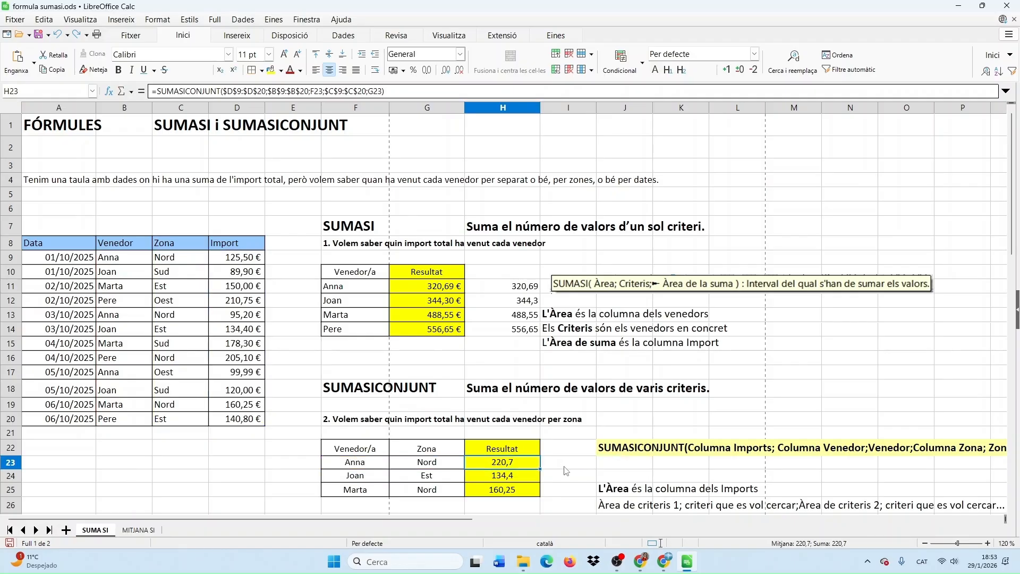
- Start a SUMASICONJUNT formula in I23 with the Import amounts D9:D20 as the sum range
click(564, 465)
text(=)
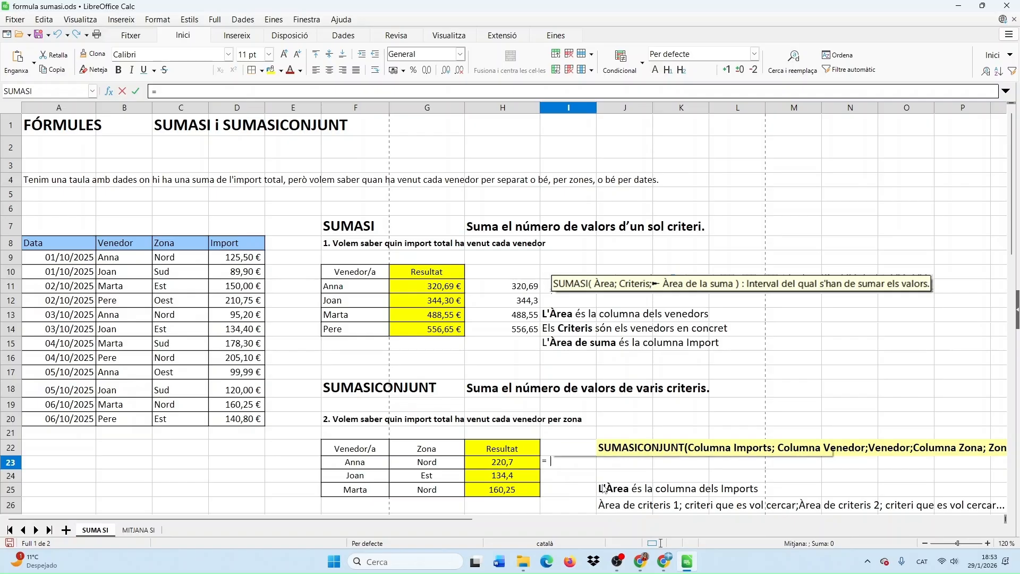
text(sumasiconjunt)
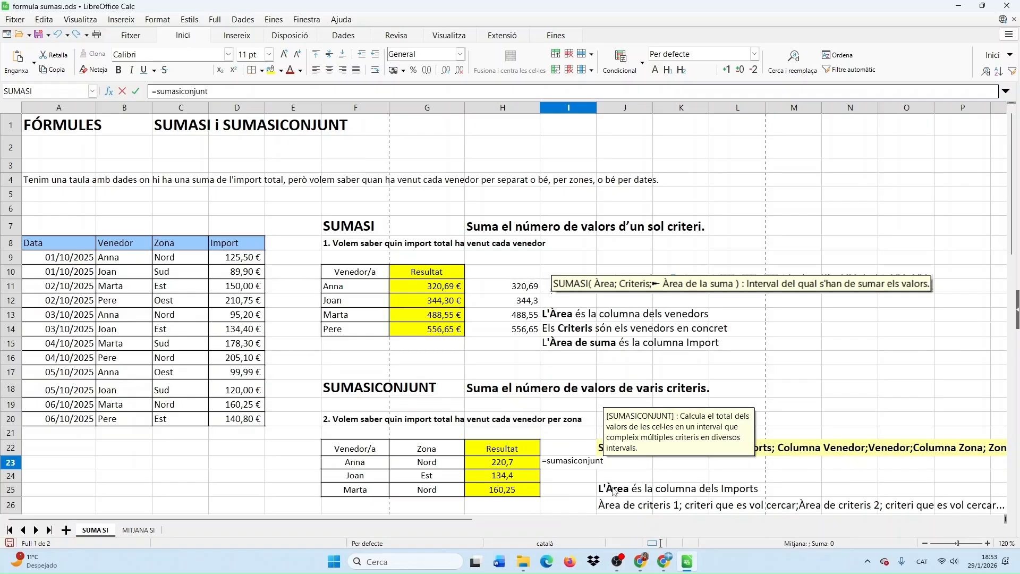
text(()
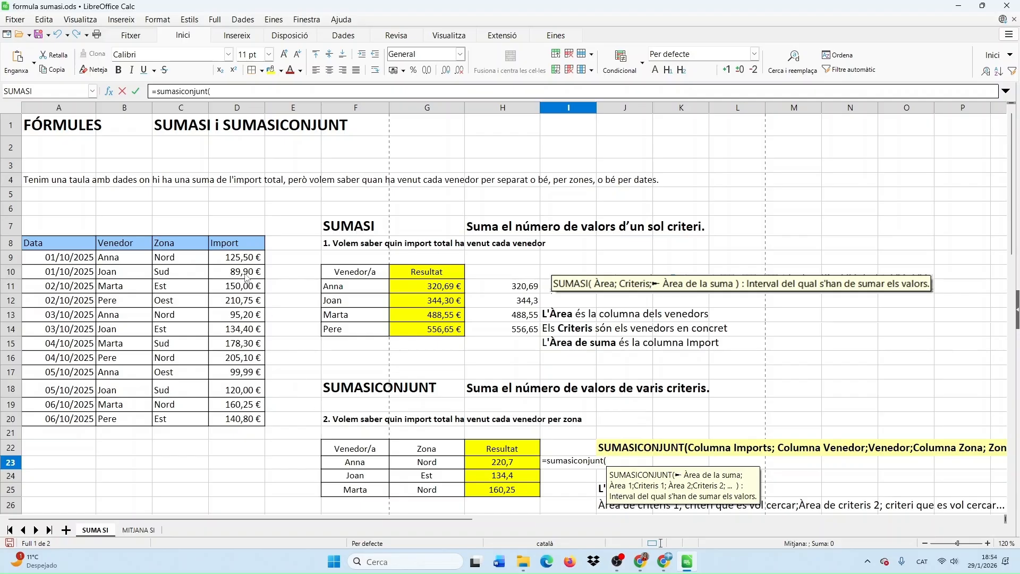
drag(242, 264, 248, 426)
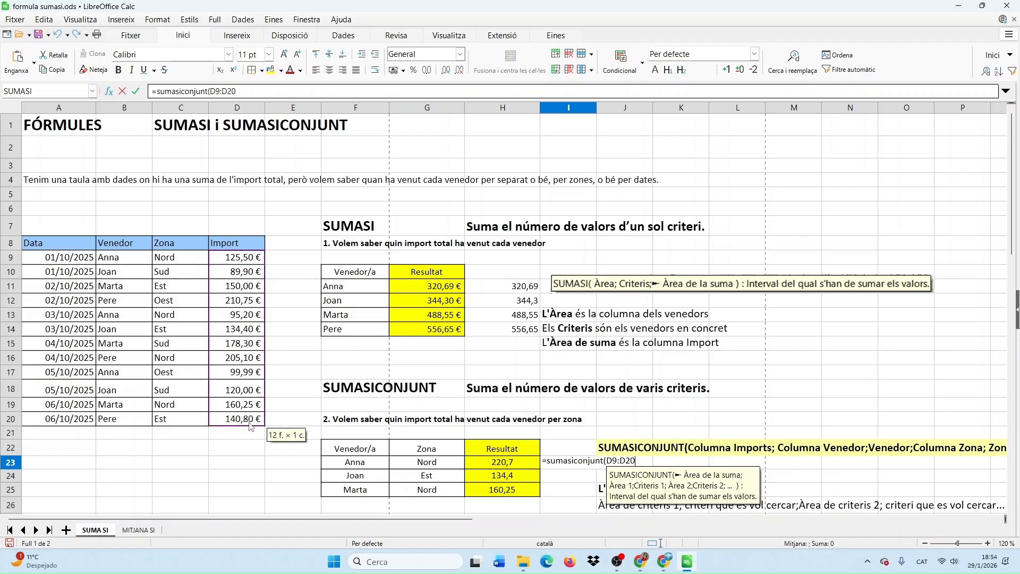
text(;)
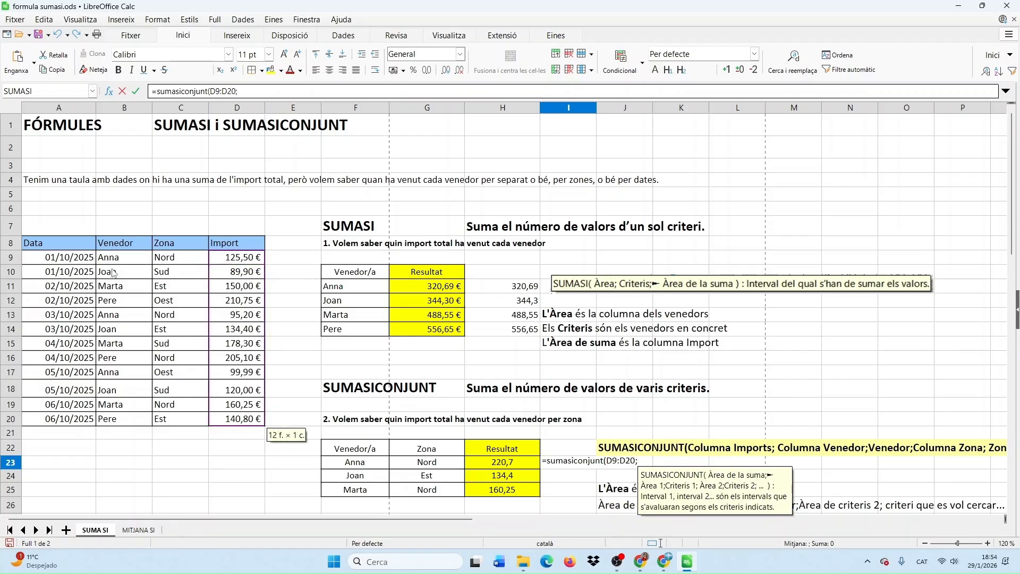
- Complete the I23 formula with seller range B9:B20 matched to F23 and zone range C9:C20 matched to G23
drag(113, 257, 120, 423)
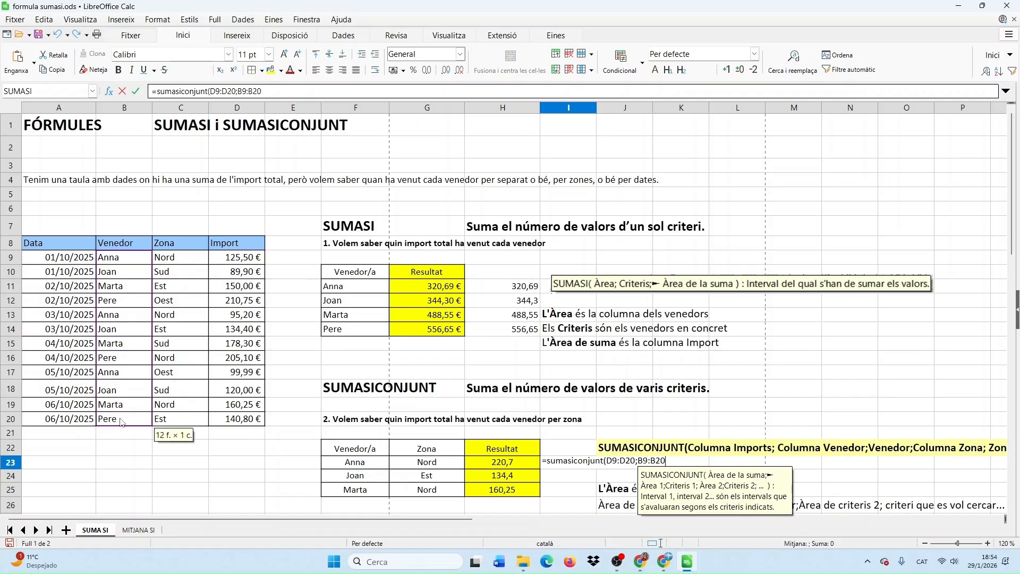
text(;)
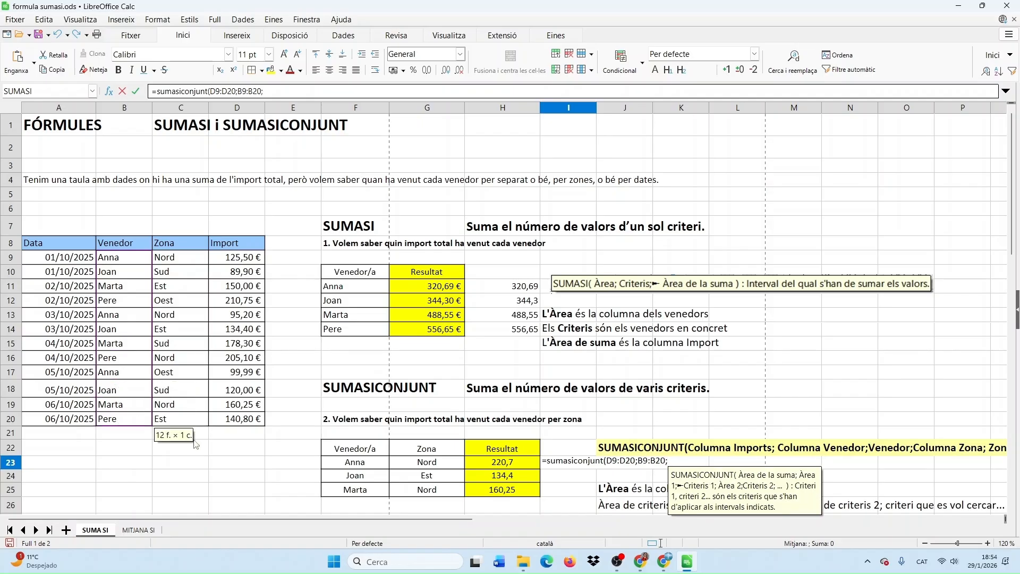
click(344, 468)
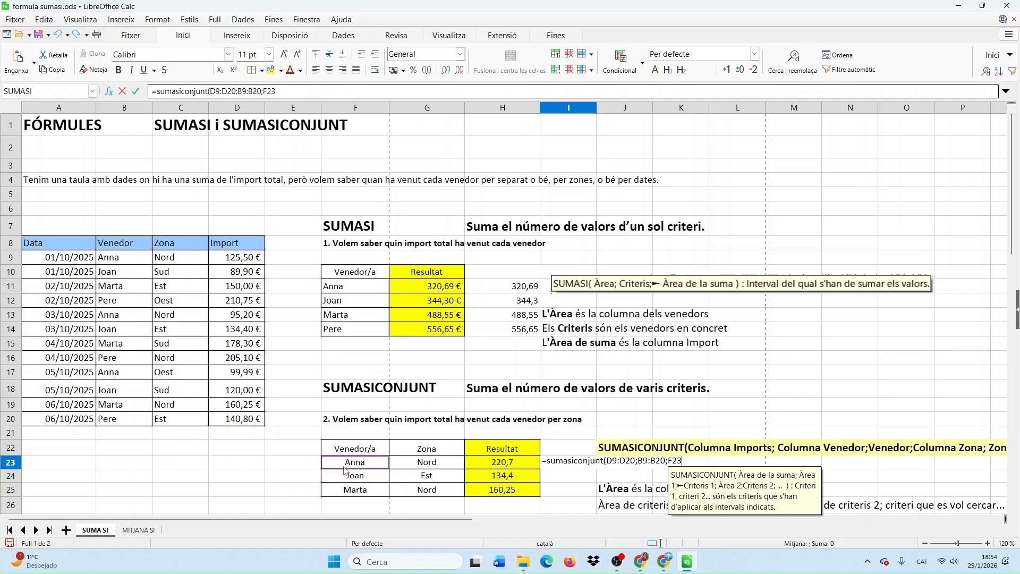
text(;)
drag(185, 270, 187, 422)
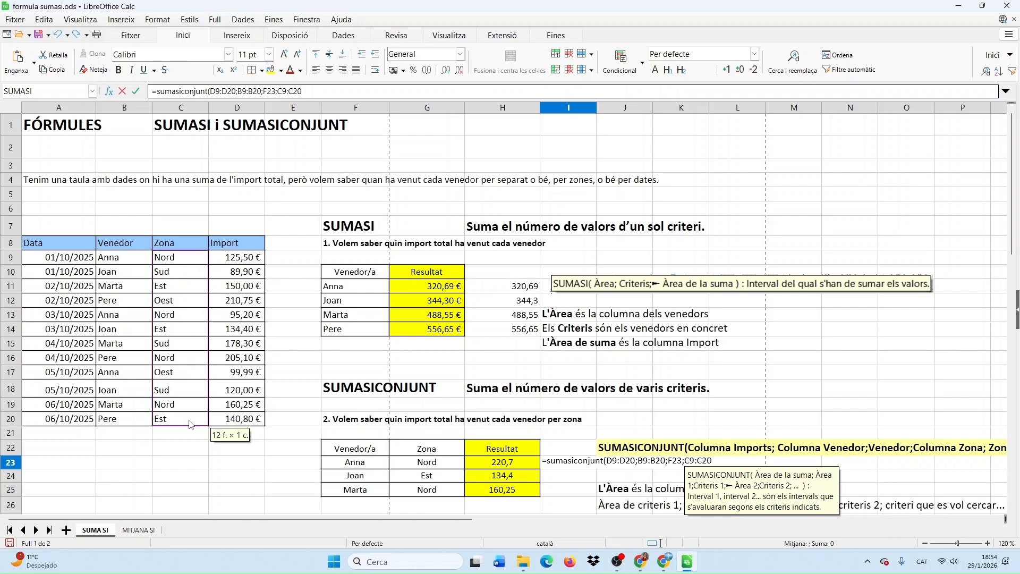
text(;)
click(426, 461)
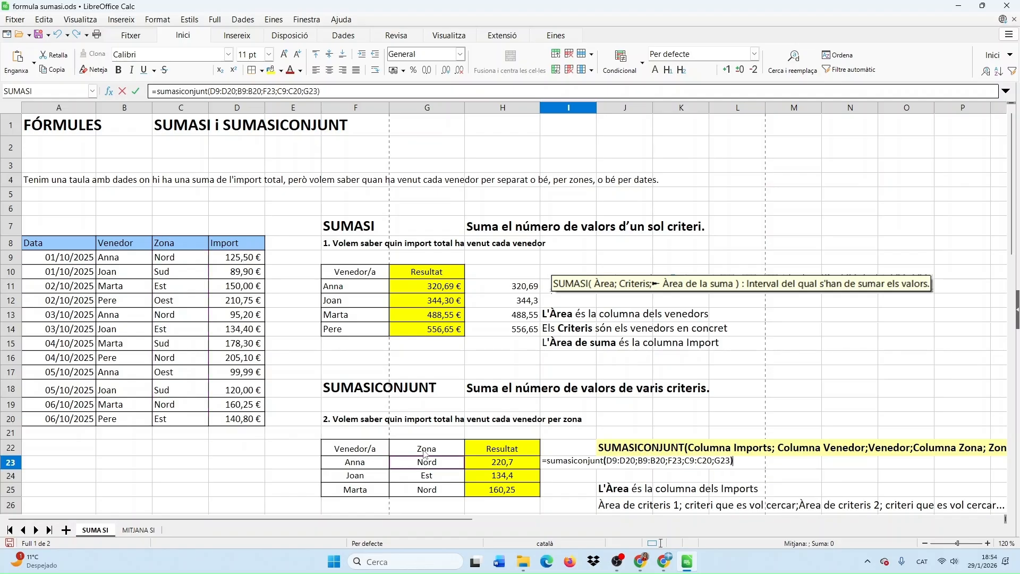
key(Return)
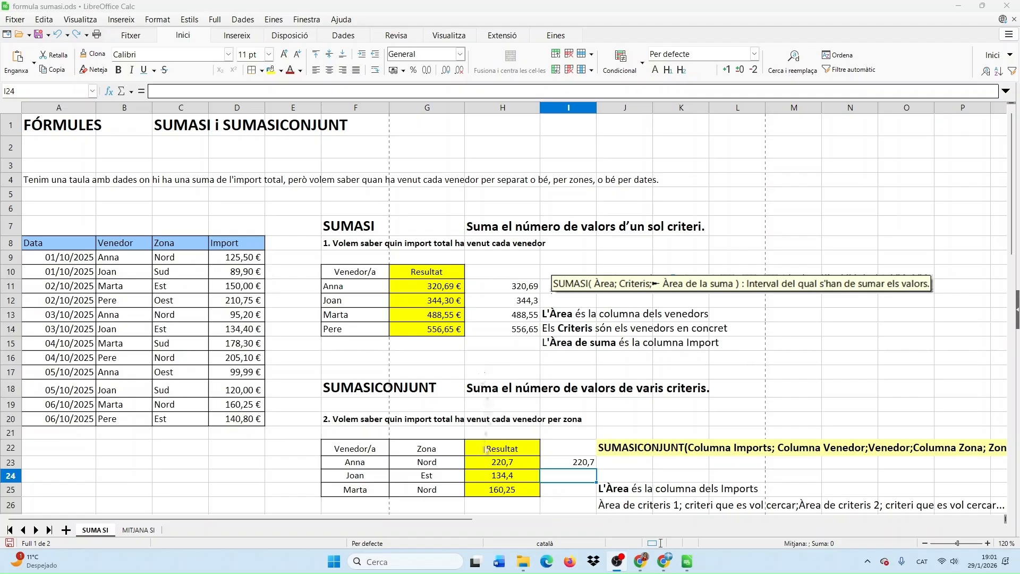
- Inspect the H23 formula again to see which of its ranges are absolute
click(491, 466)
double_click(491, 466)
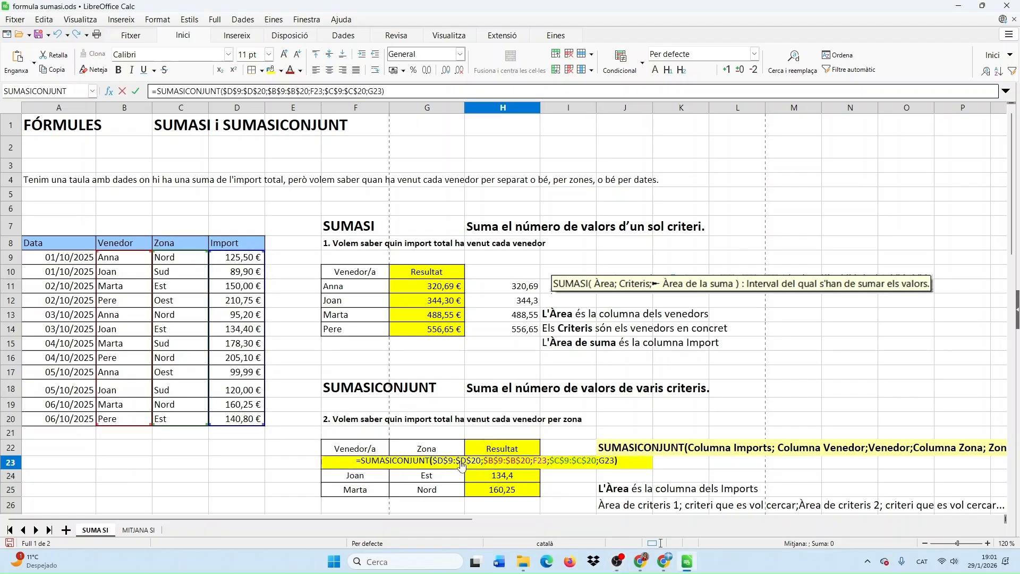
key(Escape)
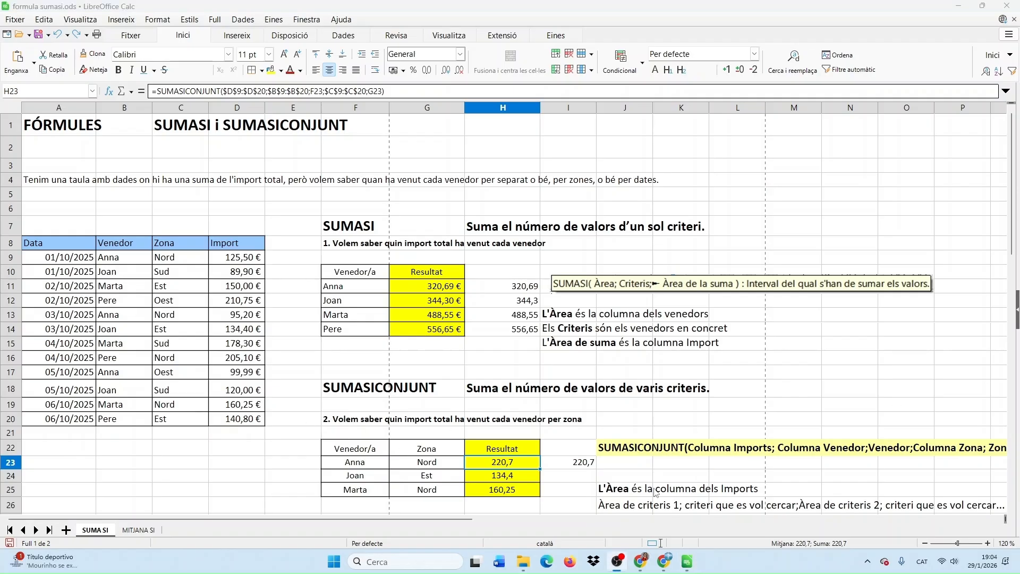
- Make the three ranges in the I23 formula absolute, as $D$9:$D$20, $B$9:$B$20 and $C$9:$C$20
click(583, 463)
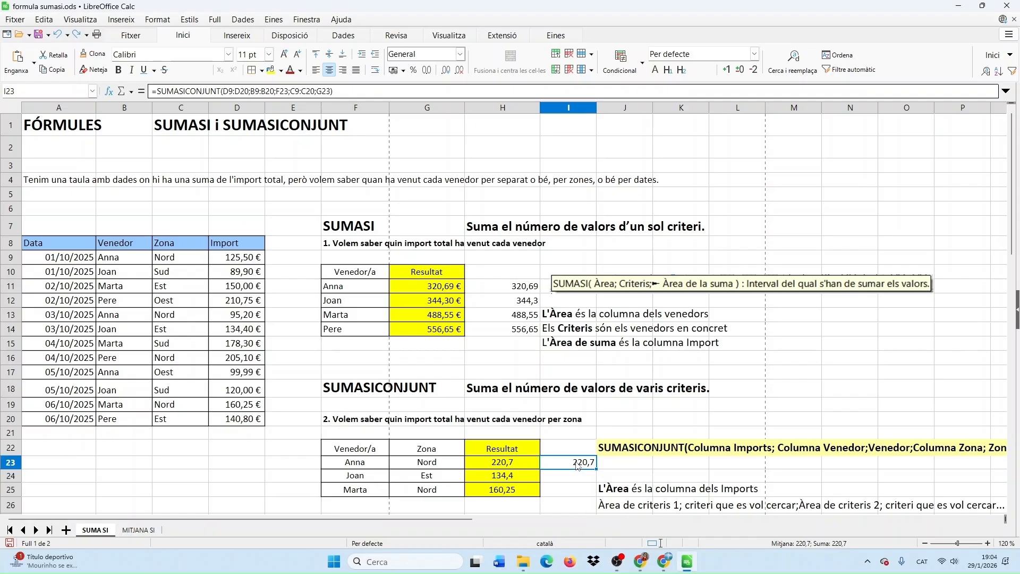
double_click(582, 464)
drag(620, 461, 647, 460)
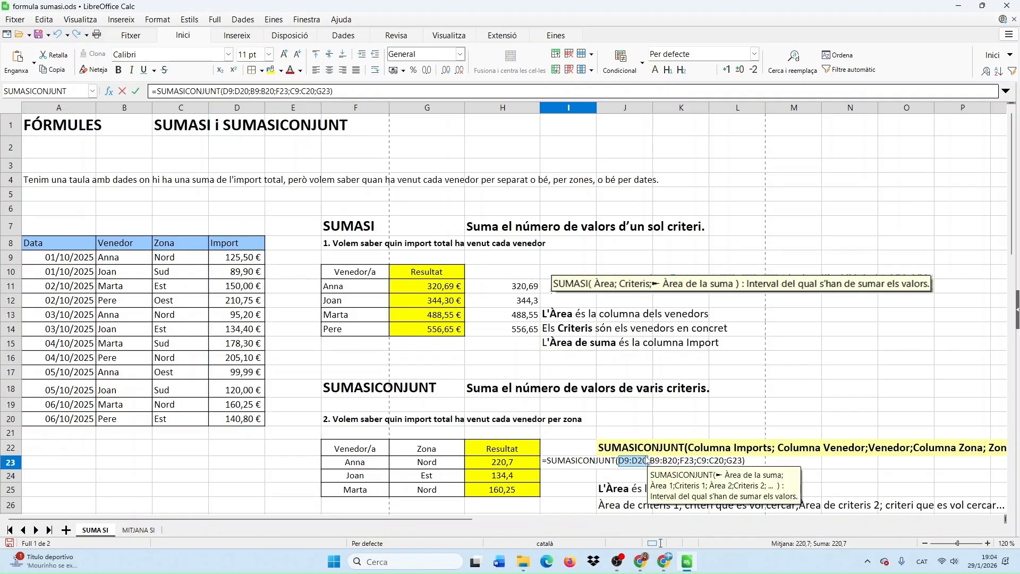
key(F4)
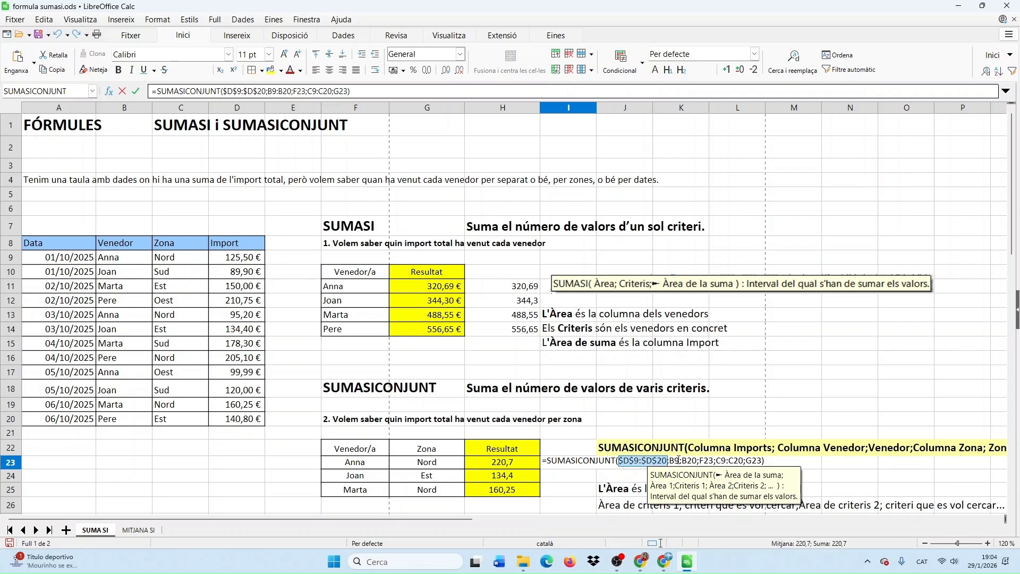
drag(669, 461, 687, 460)
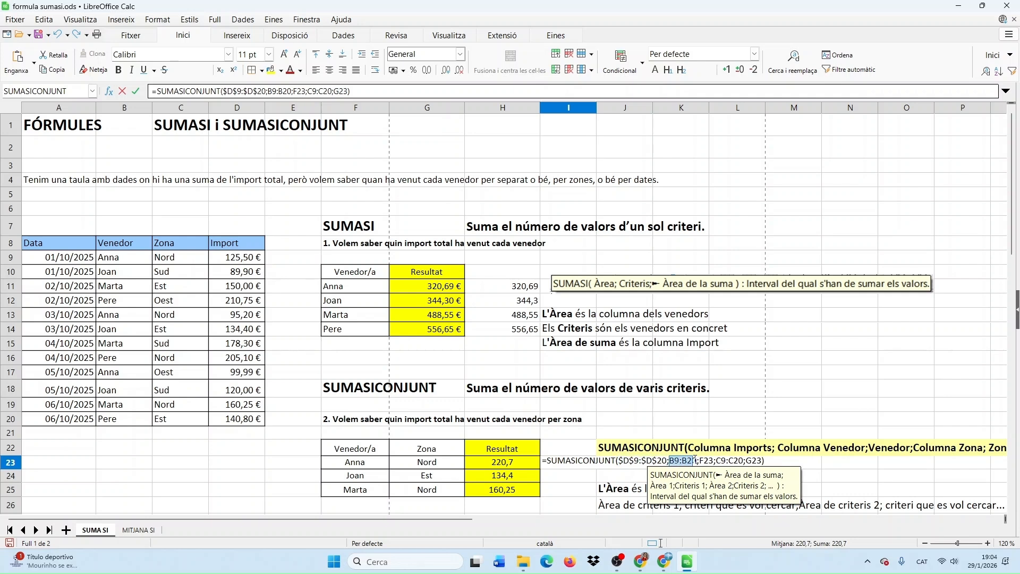
key(F4)
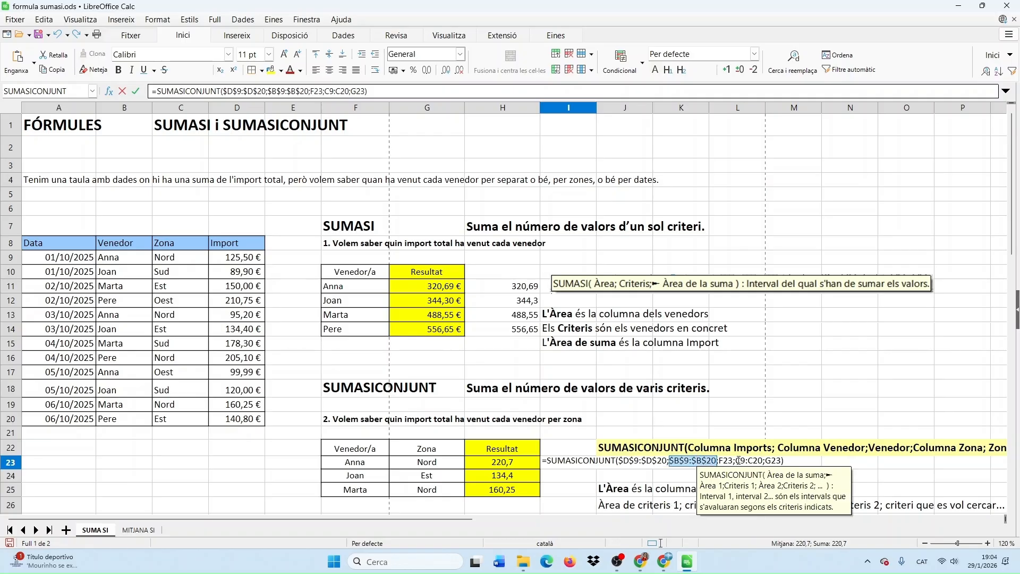
drag(738, 460, 759, 459)
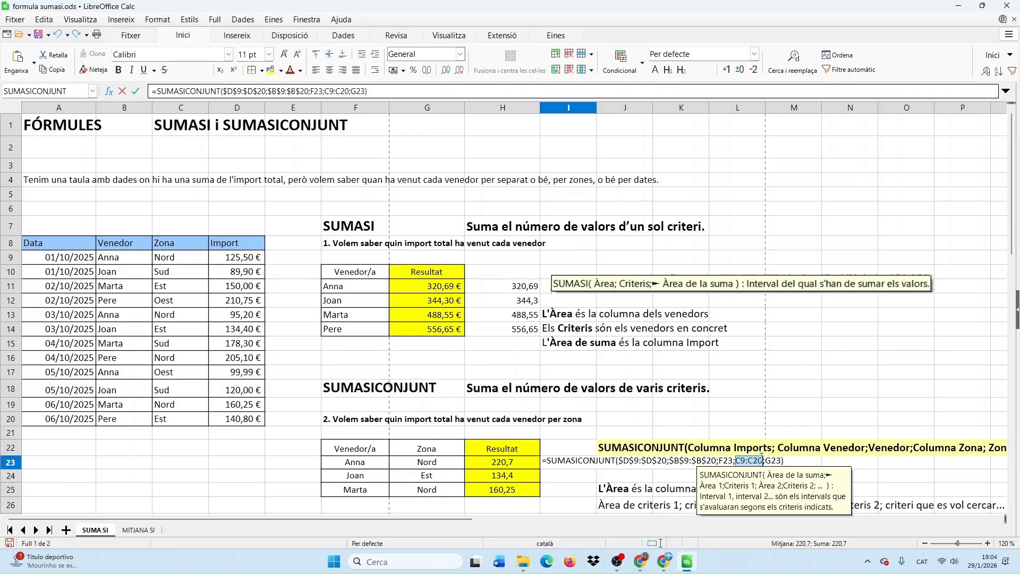
key(F4)
key(Return)
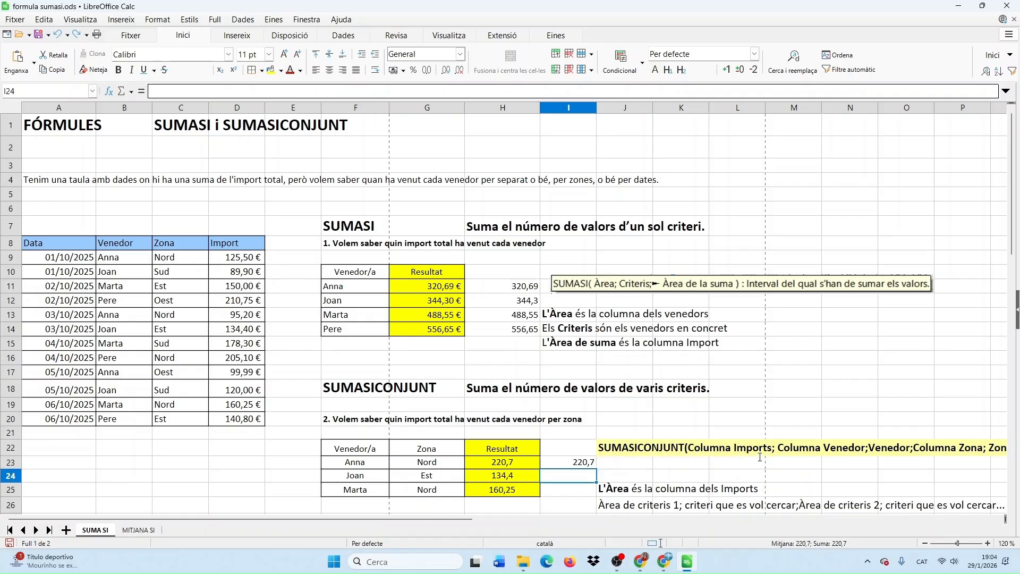
- Fill the I23 formula down to I25 for the remaining seller and zone pairs
click(590, 467)
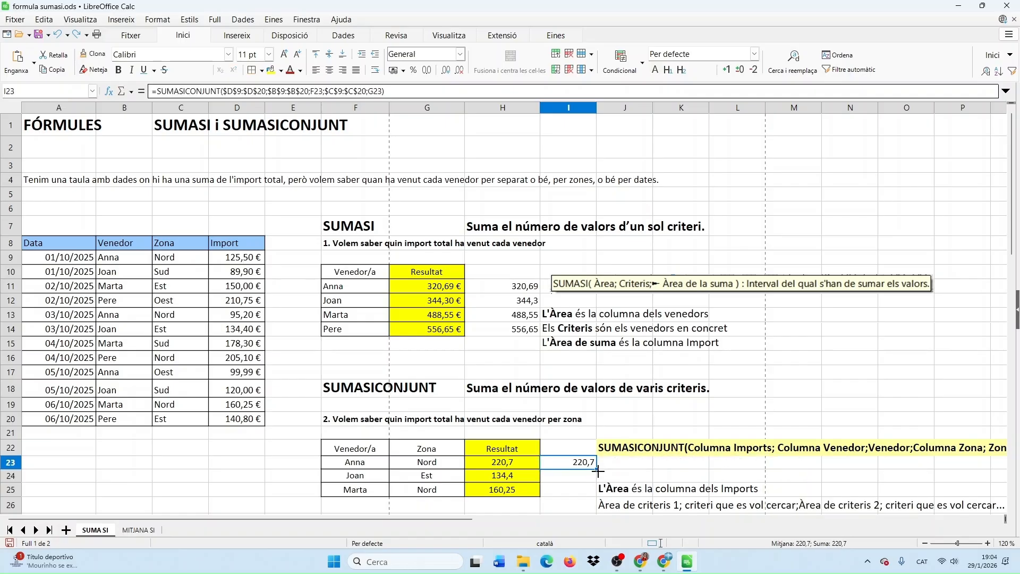
drag(597, 470, 599, 498)
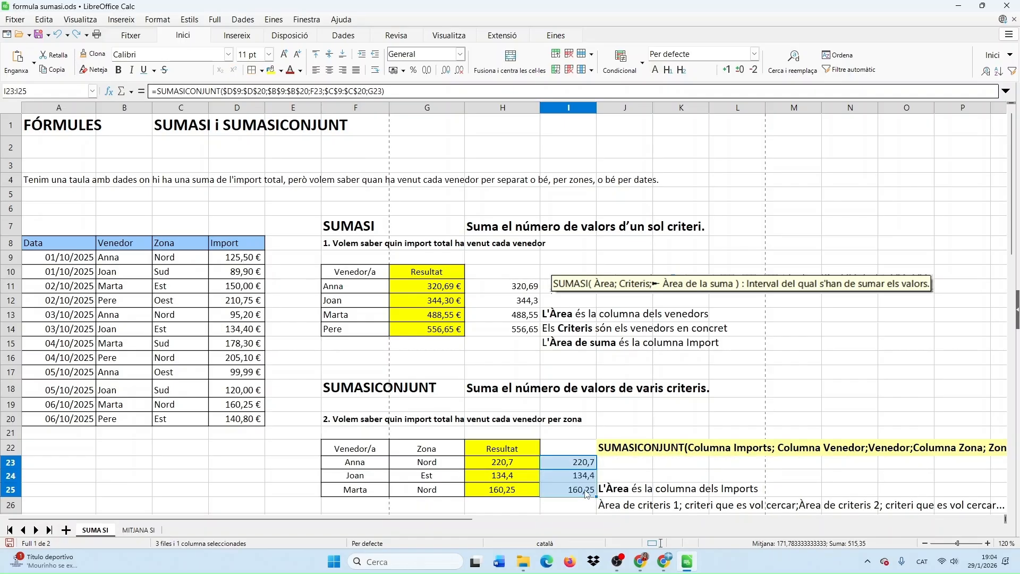
click(599, 500)
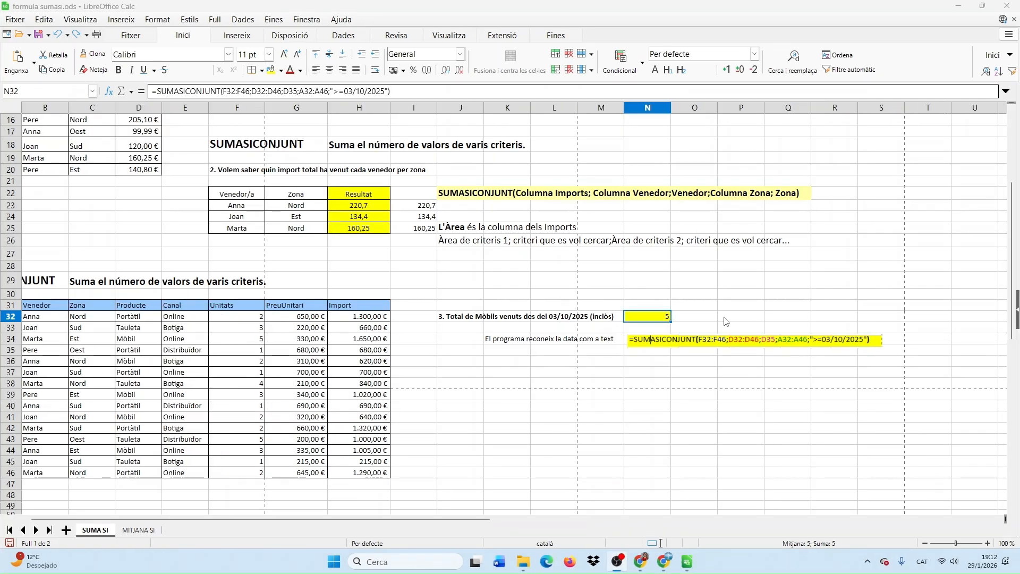
- Start a SUMASICONJUNT formula in P32 with the Unitats values F32:F46 as the sum range
click(726, 318)
text(=)
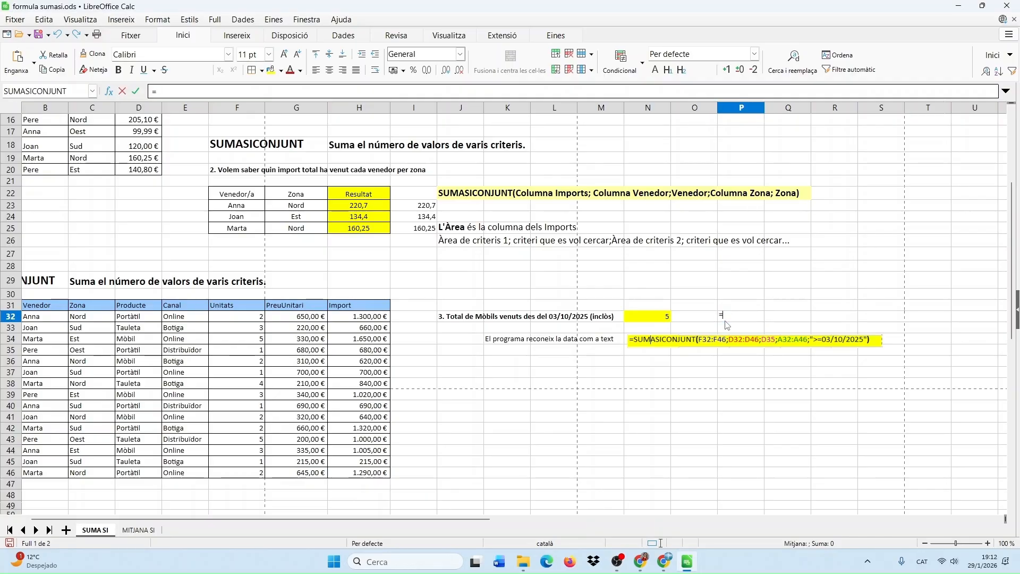
text(sumasic)
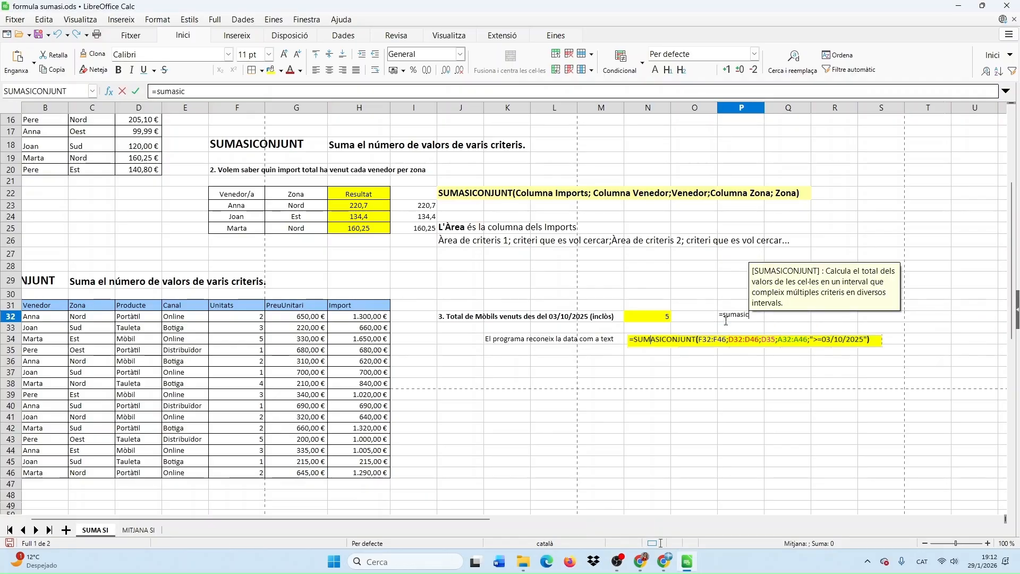
text(onjunt()
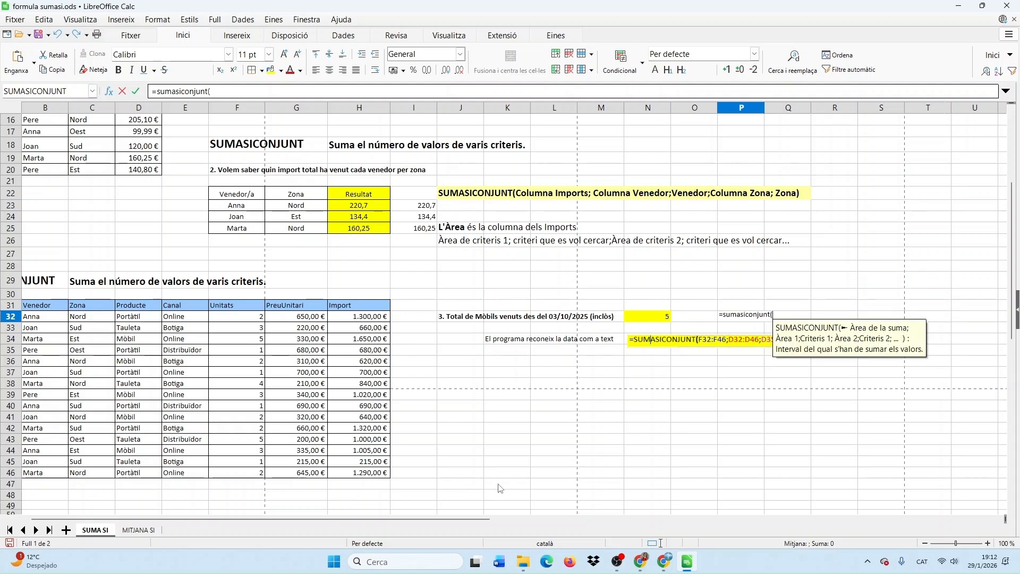
drag(237, 316, 240, 478)
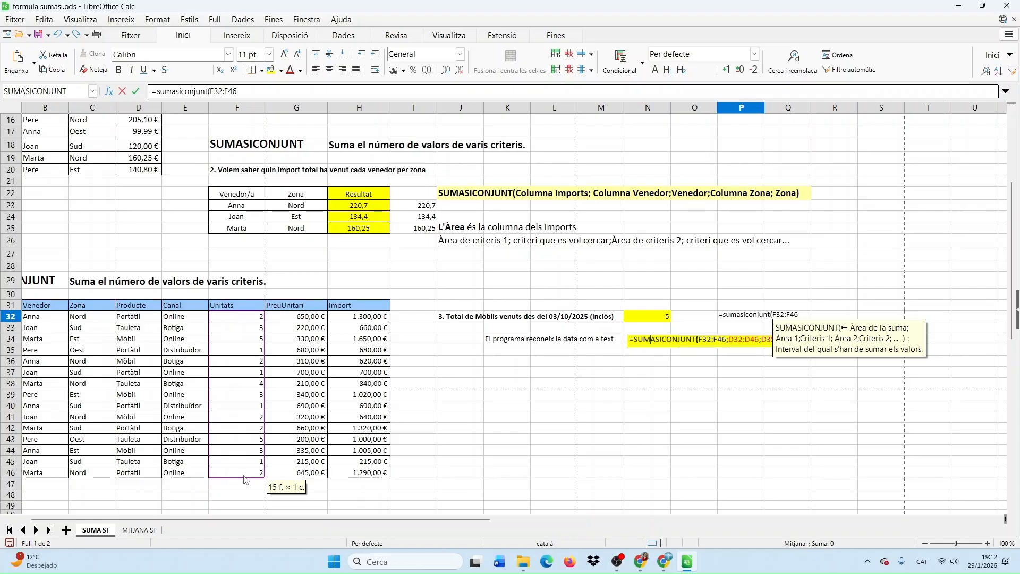
text(;)
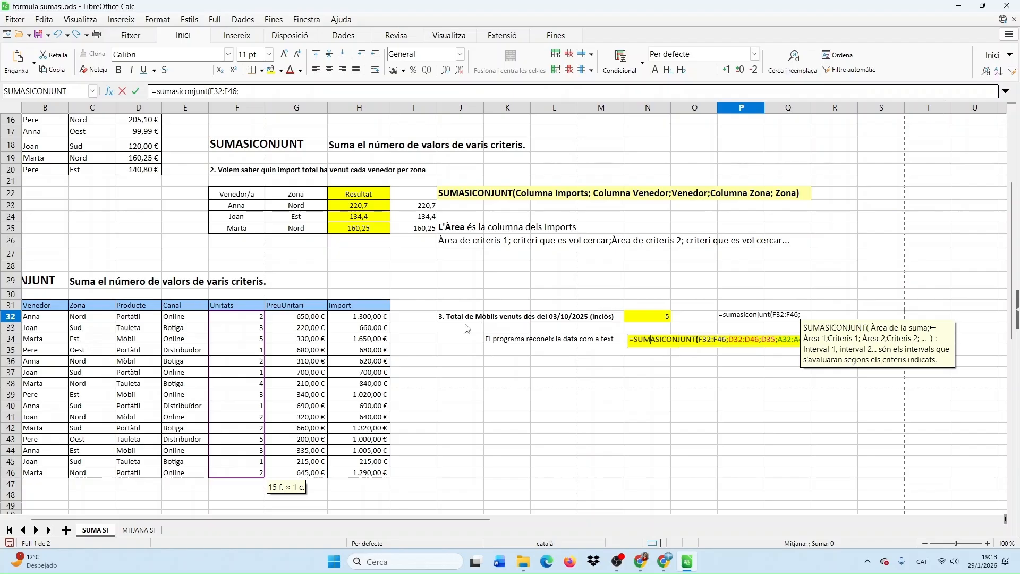
- Add the Producte range D32:D46 to the P32 formula with the Mòbil cell D36 as its criterion
click(136, 319)
drag(136, 319, 144, 471)
text(;)
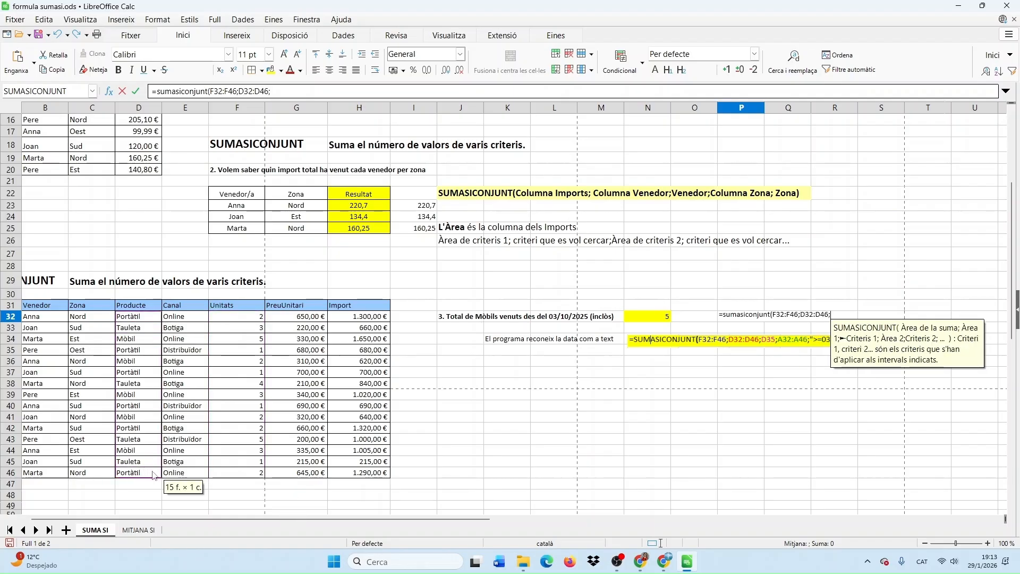
click(138, 363)
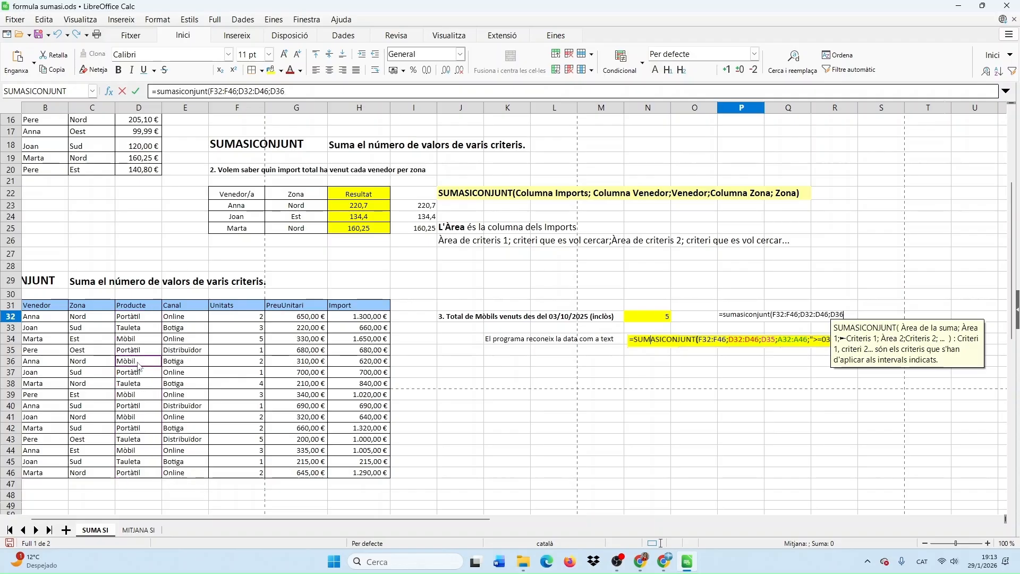
text(;)
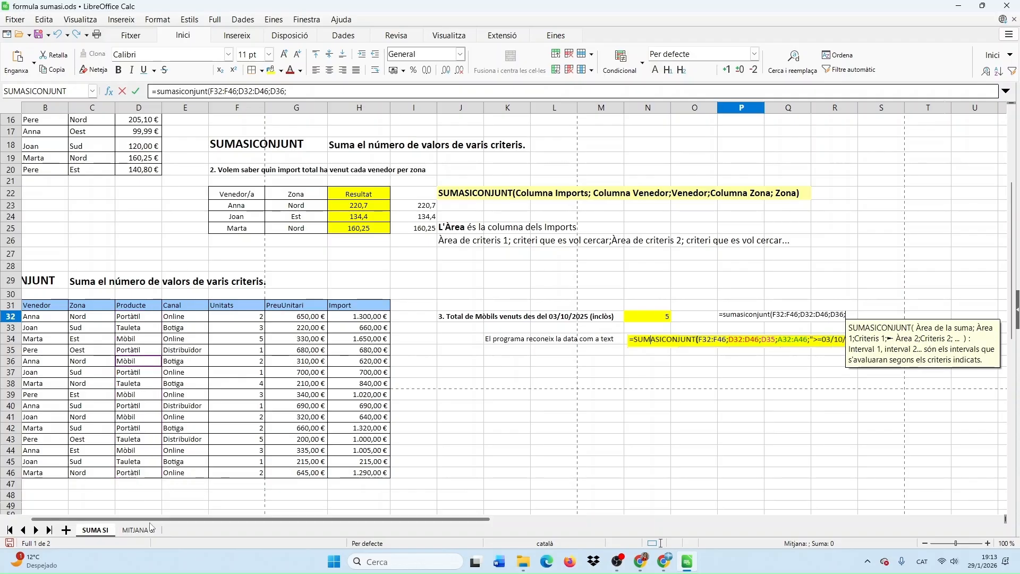
- Complete the P32 formula with the Data range A32:A46 and the criterion ">=03/10/2025"
scroll(151, 523, left, 1)
click(55, 318)
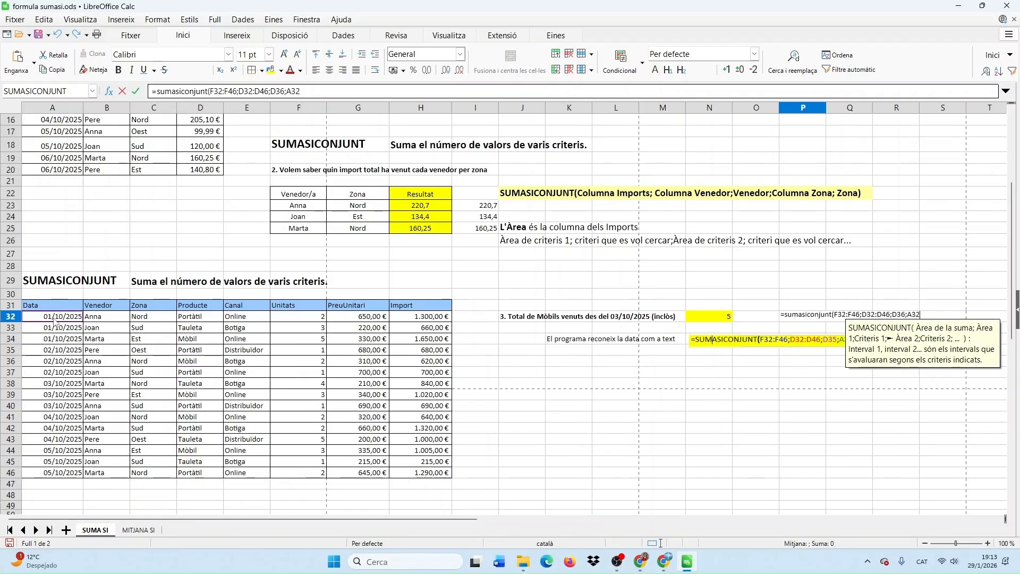
drag(46, 424, 44, 477)
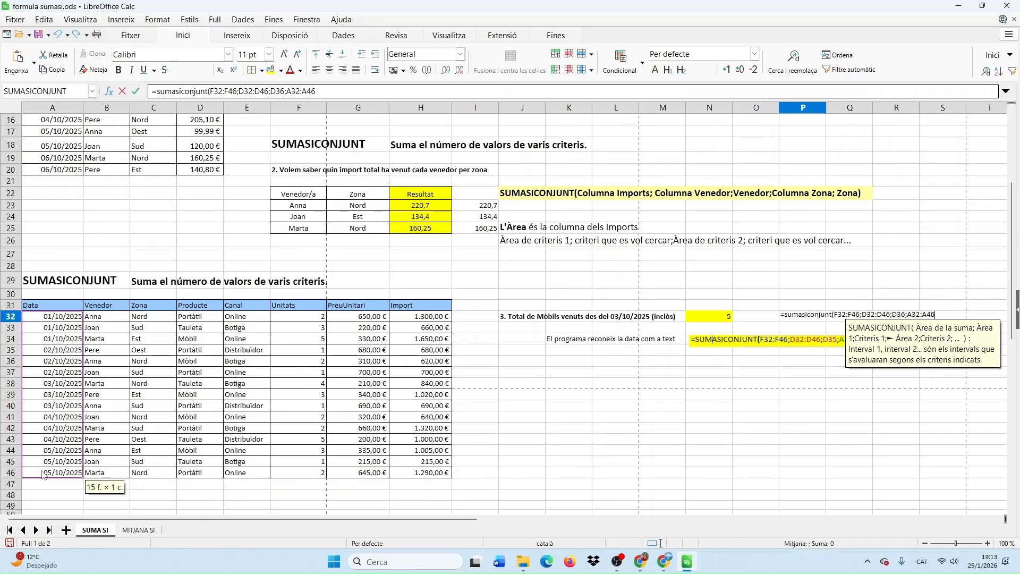
text(;)
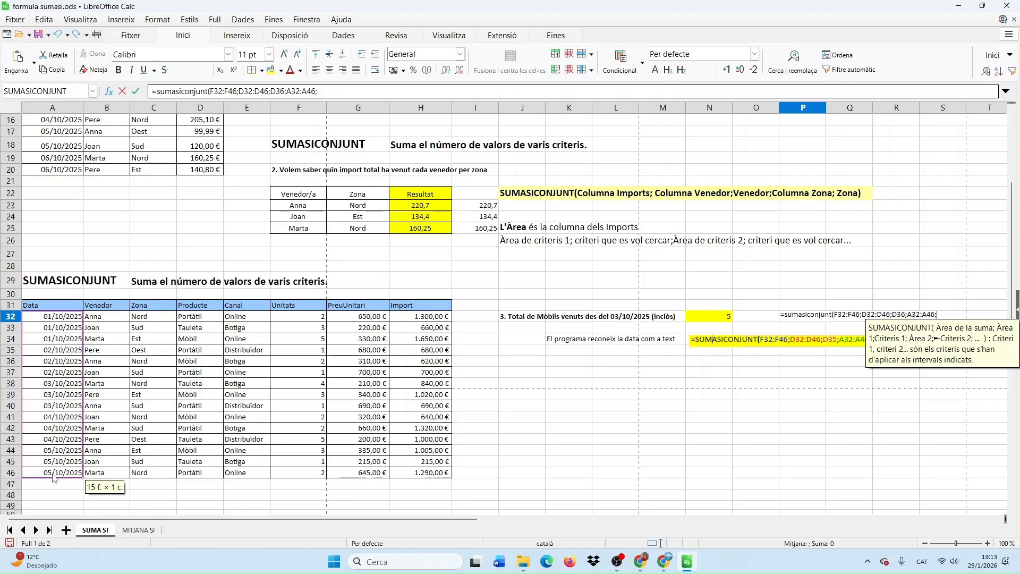
text(">=03/10/2025)
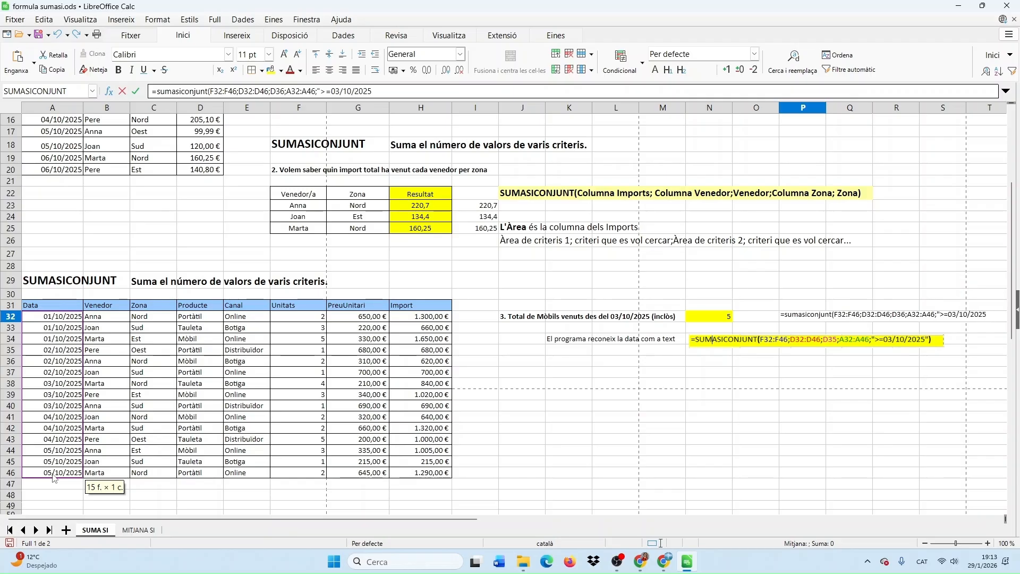
text(")
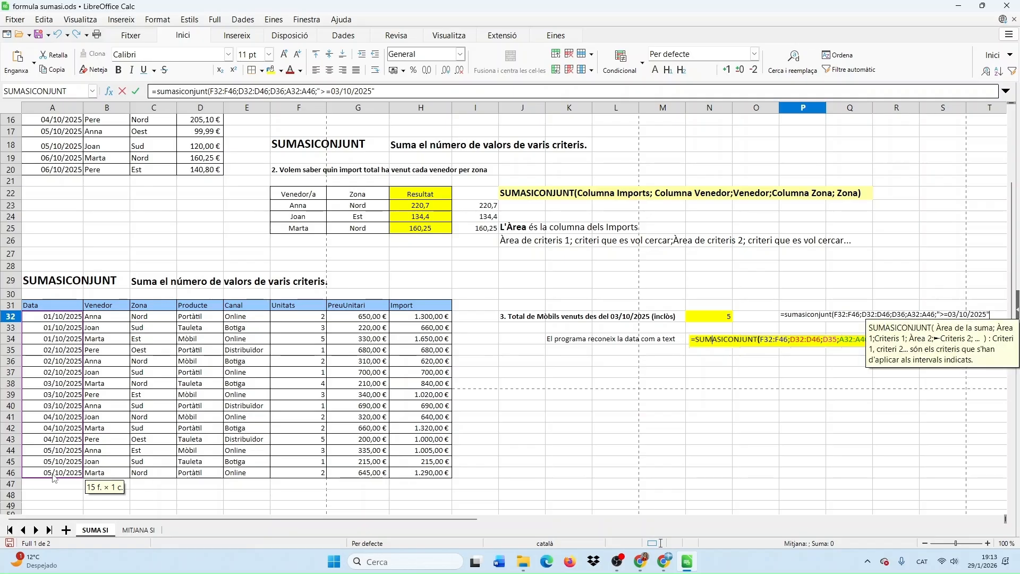
text())
key(Return)
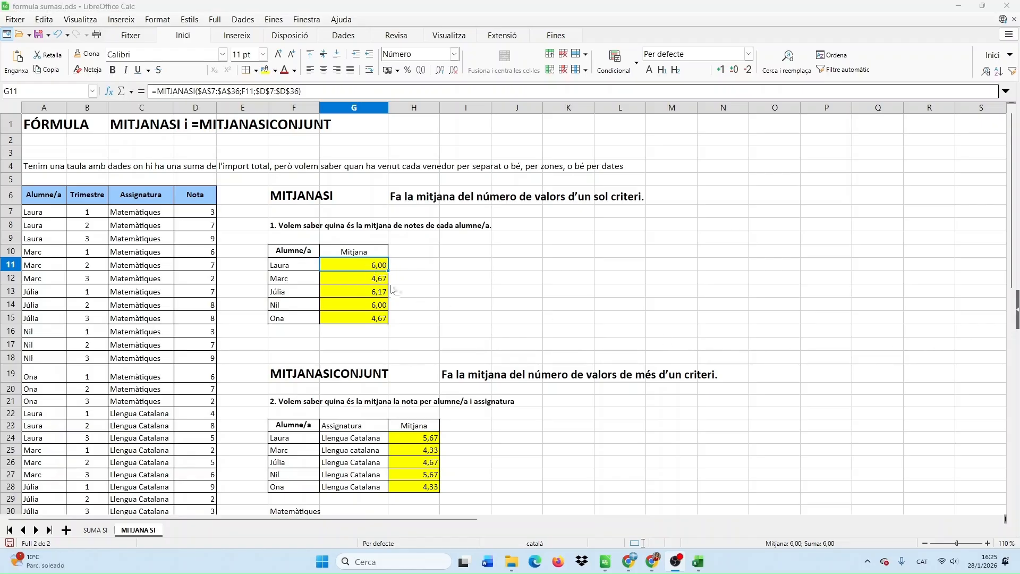
- Inspect the MITJANASI formula in G11 and start a new MITJANASI formula in I11
double_click(382, 265)
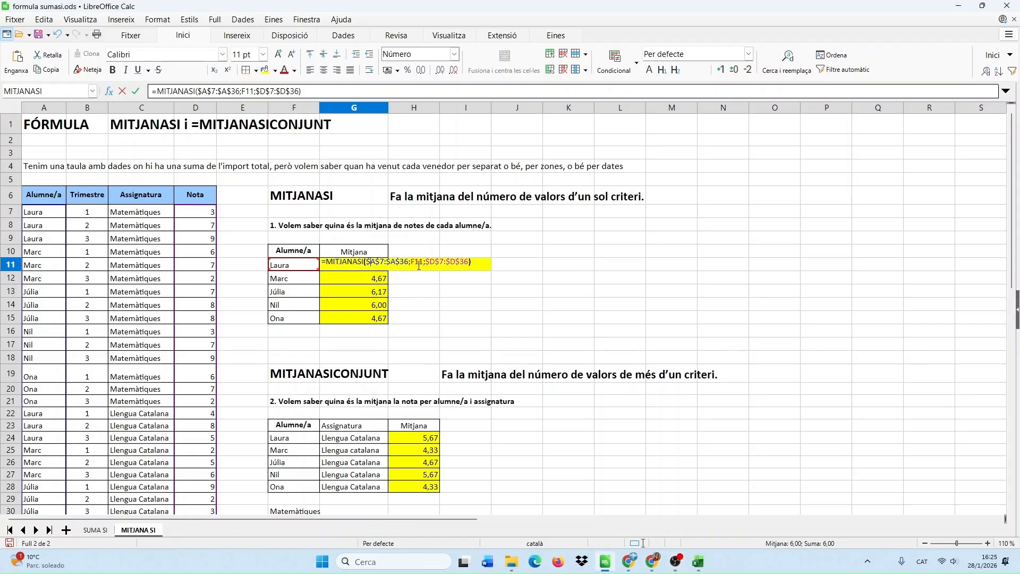
key(Escape)
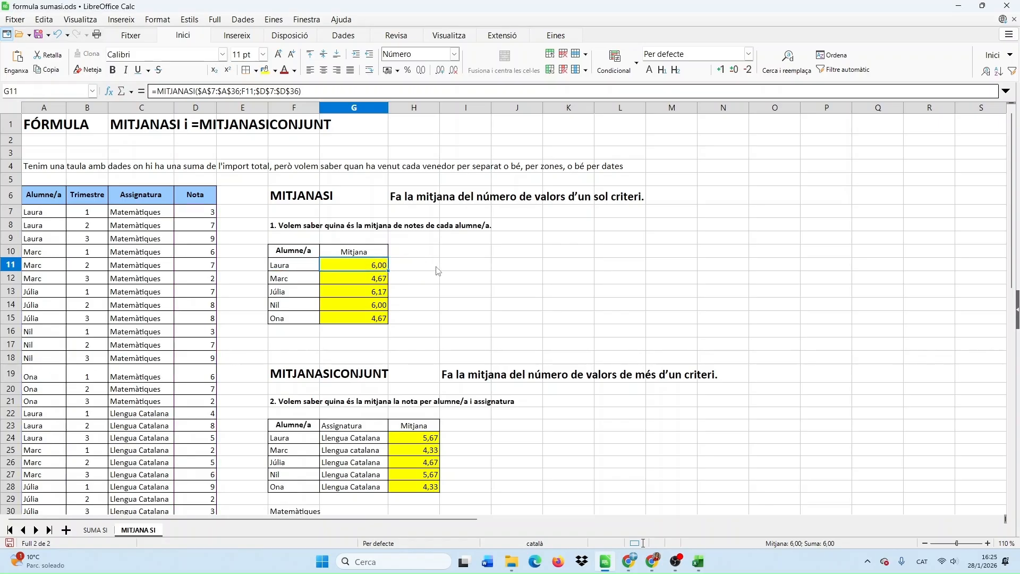
click(436, 271)
click(449, 274)
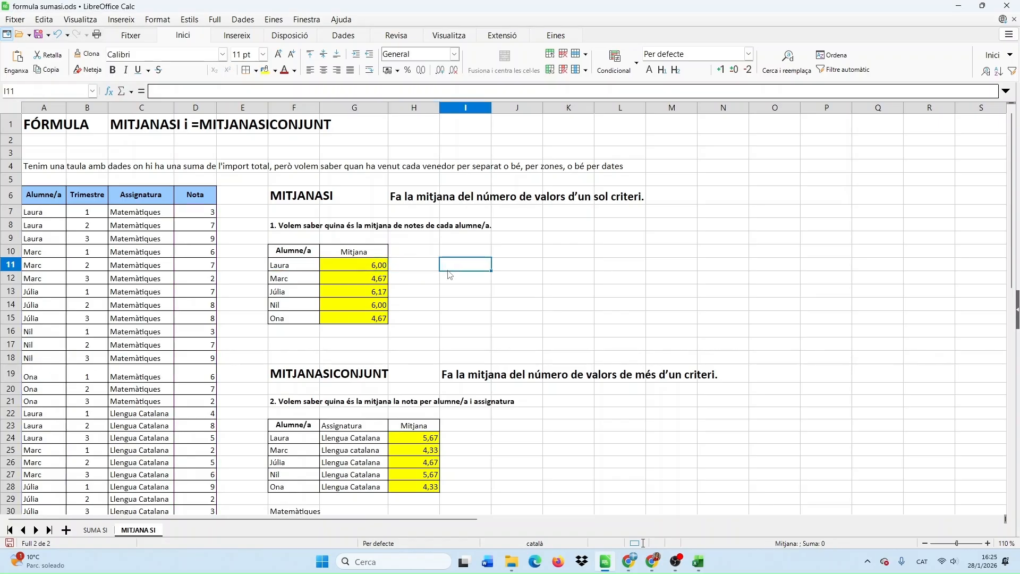
text(=m)
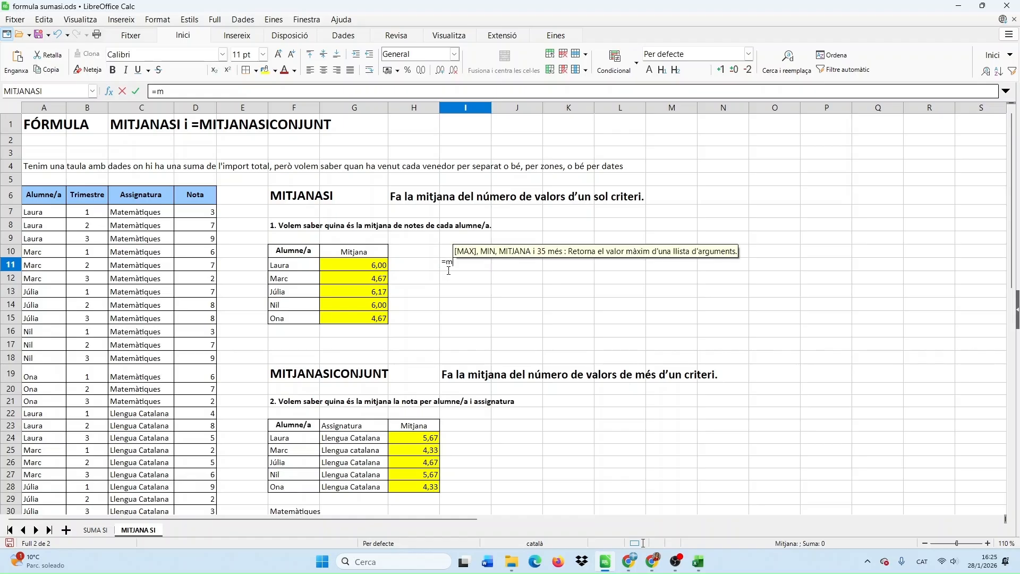
text(i)
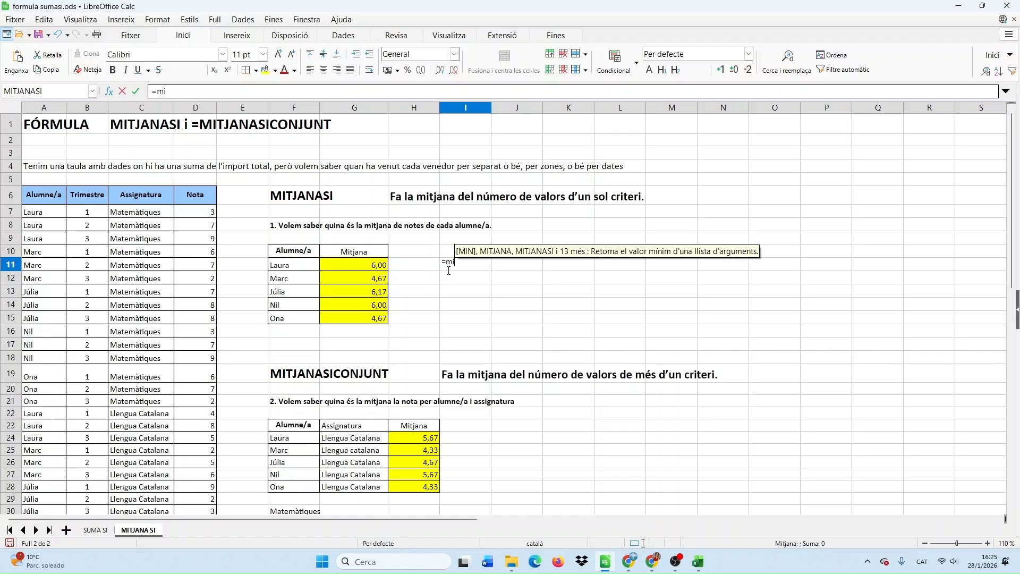
text(tjanasi)
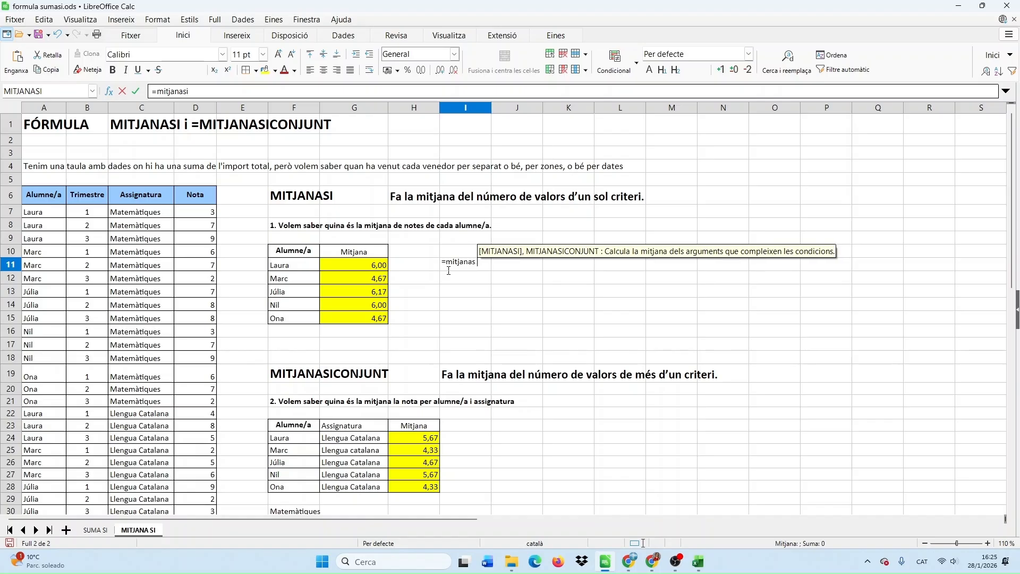
key(Return)
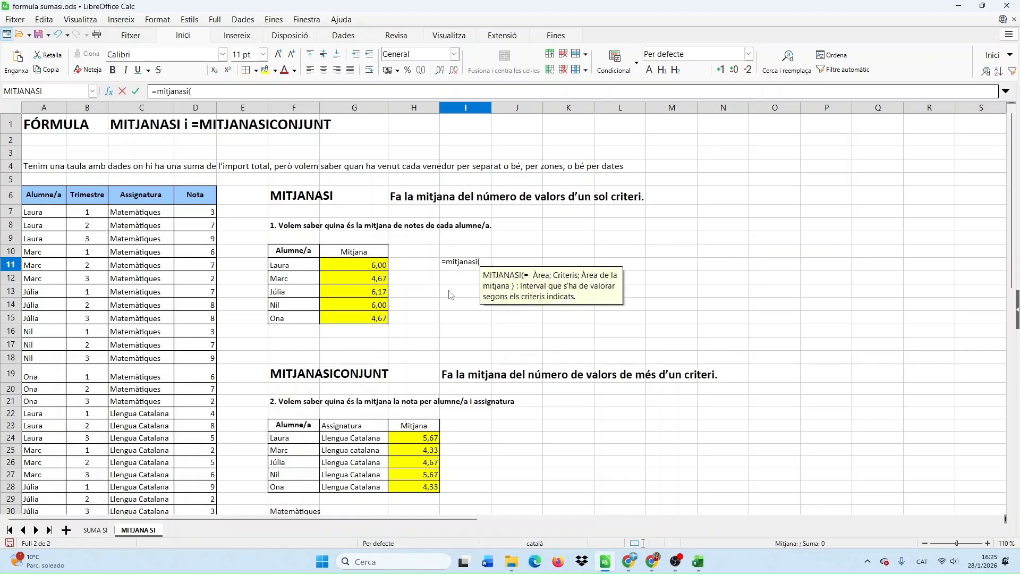
- Add the Alumne/a range A7:A36 to the I11 formula with the student cell F11 as its criterion
drag(45, 212, 51, 409)
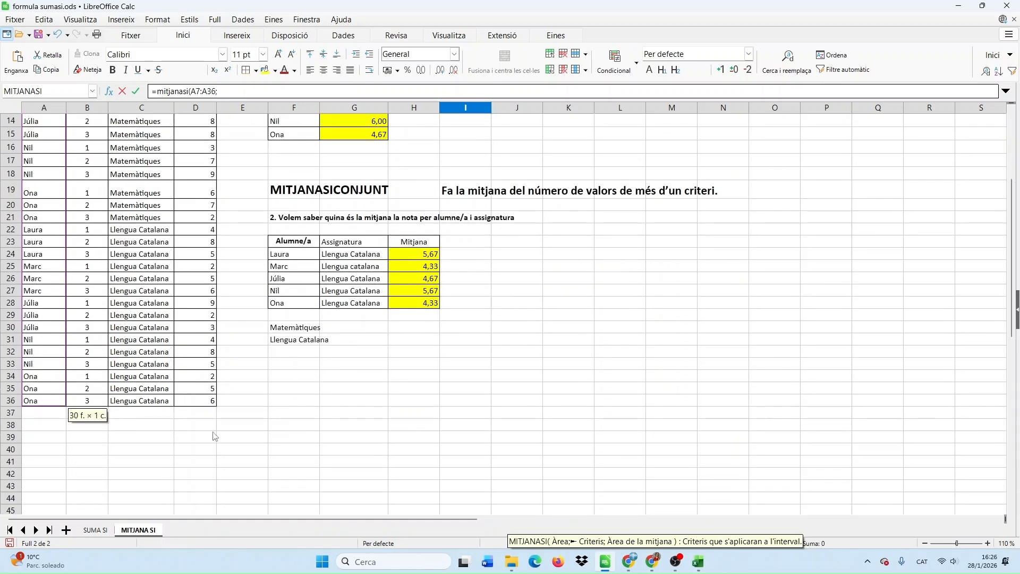
text(;)
click(292, 250)
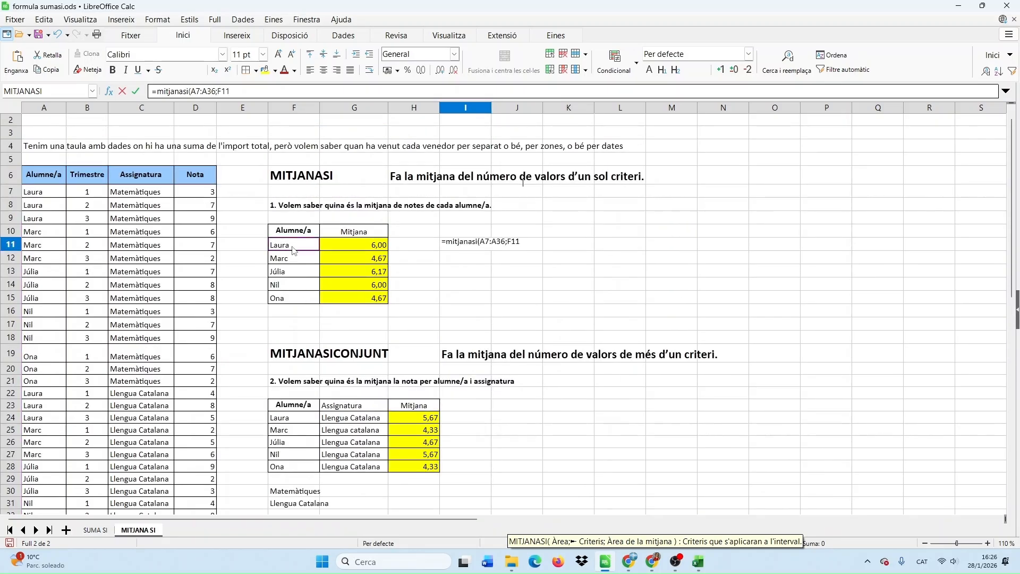
text(;)
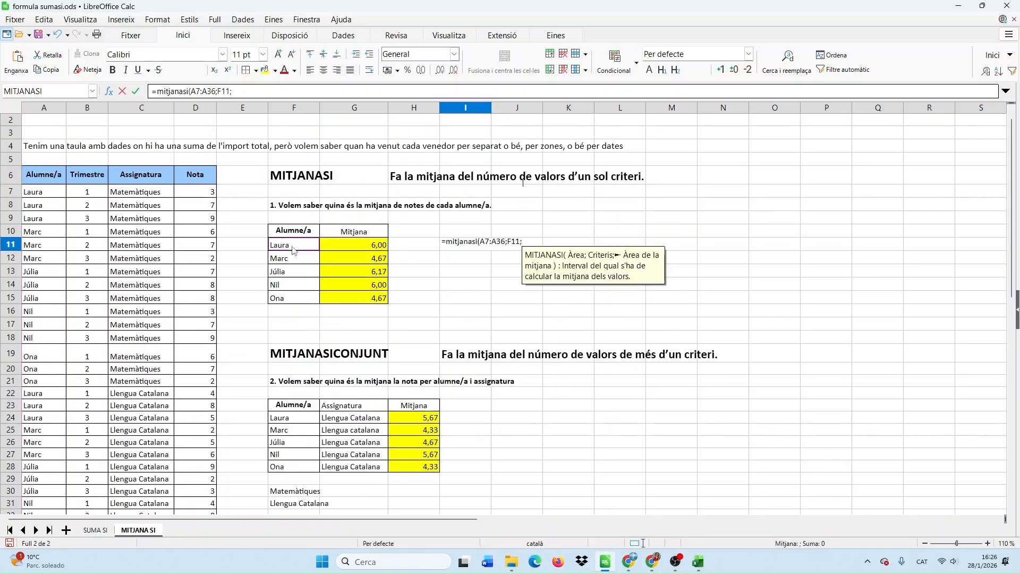
- Complete the I11 formula with the Nota values D7:D36 as the average range
click(213, 193)
drag(211, 429, 191, 311)
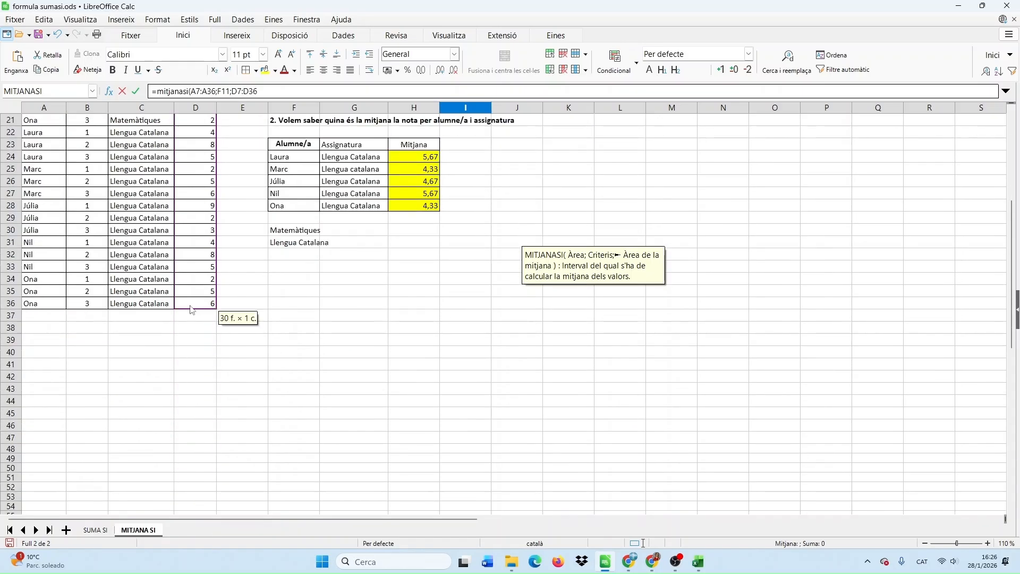
text())
scroll(276, 298, up, 5)
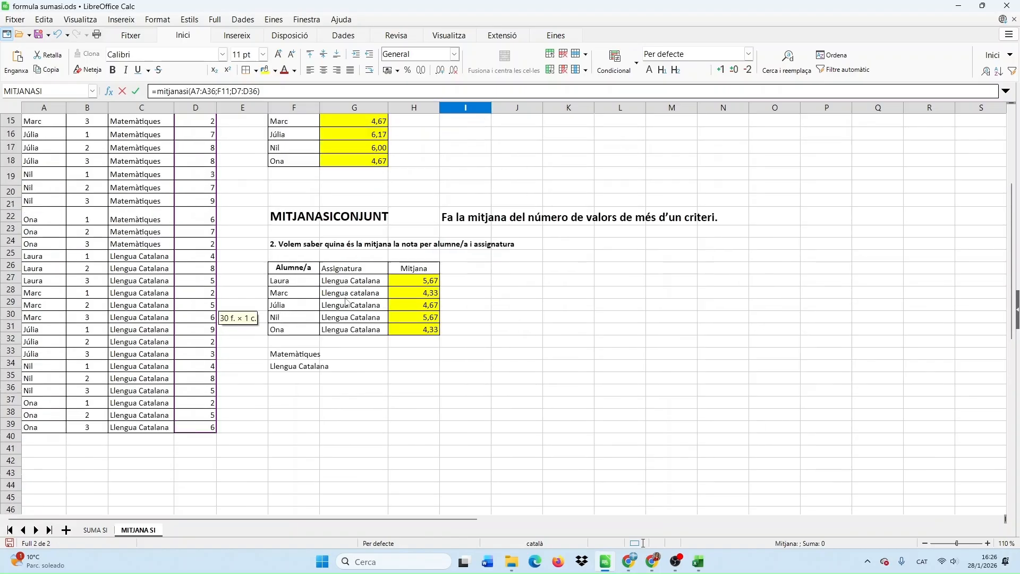
key(Return)
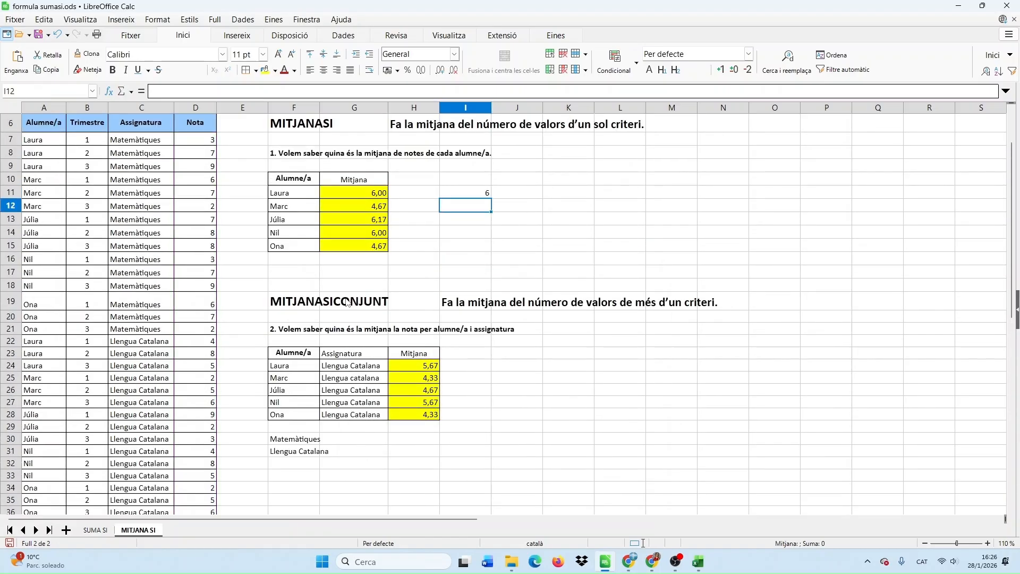
- Format the I11 average to show two decimal places
click(467, 193)
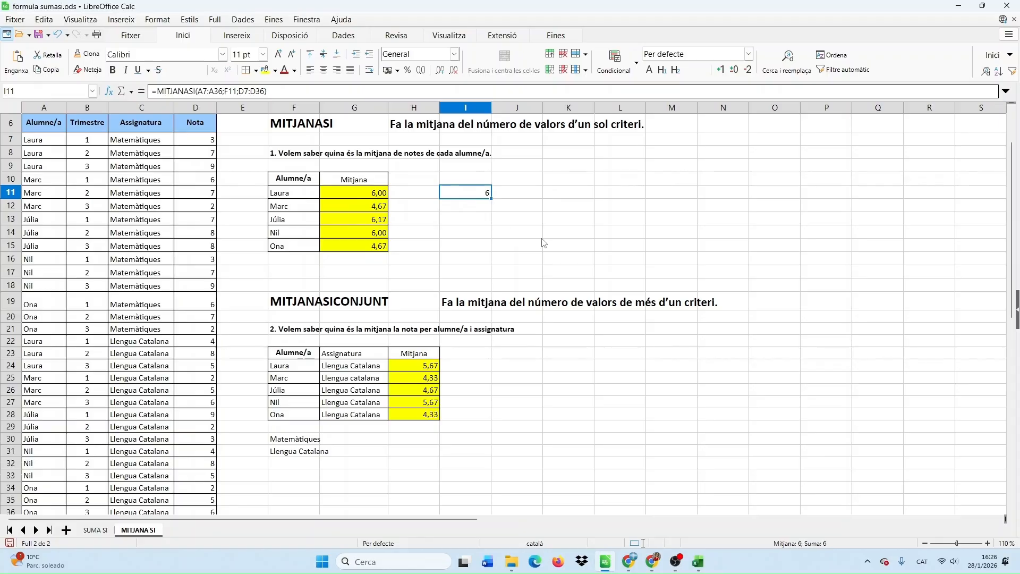
scroll(542, 271, up, 2)
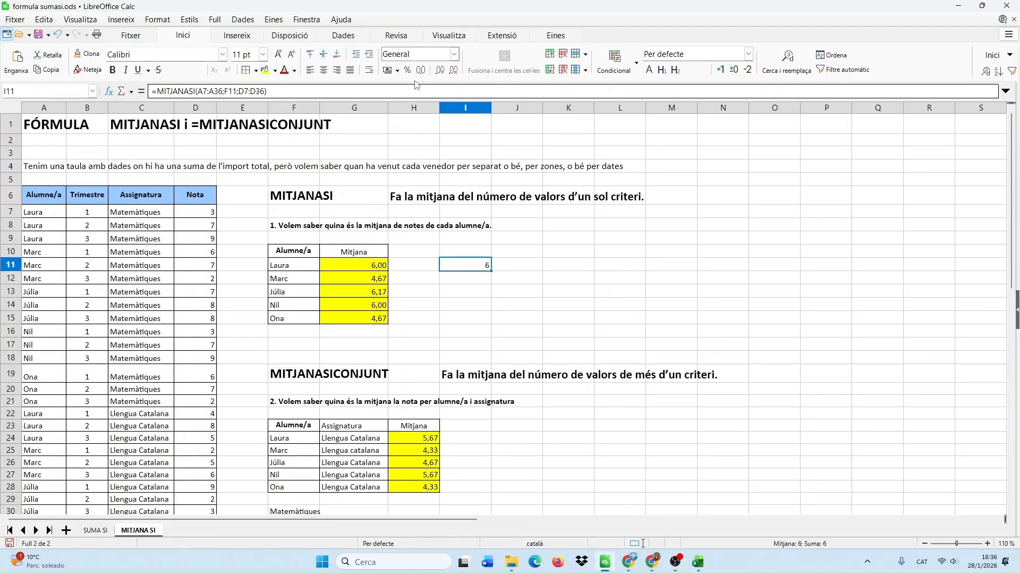
click(439, 72)
click(439, 73)
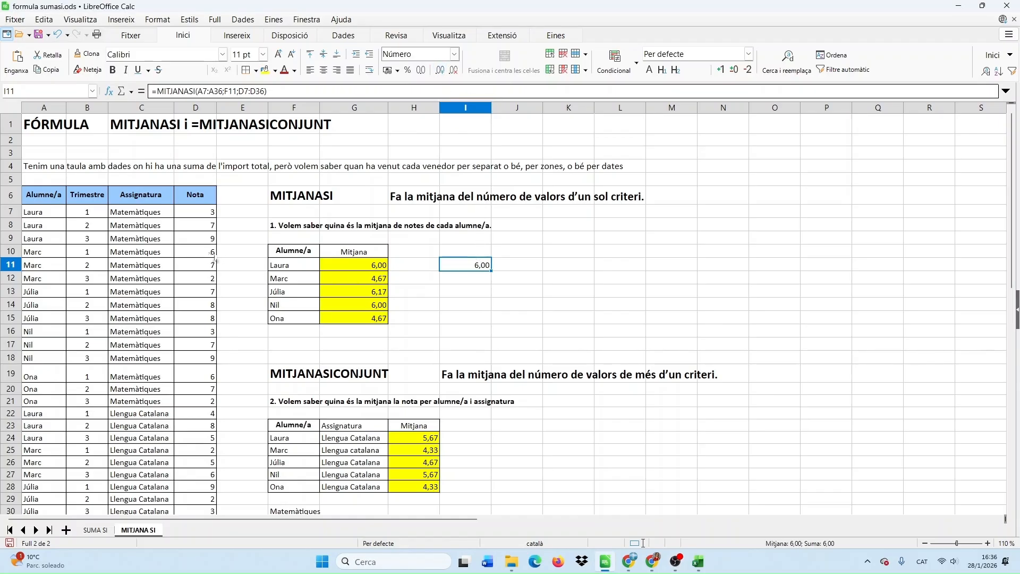
- Check the first student's average by selecting that student's grades in D7:D9 and D22:D24 together
click(290, 269)
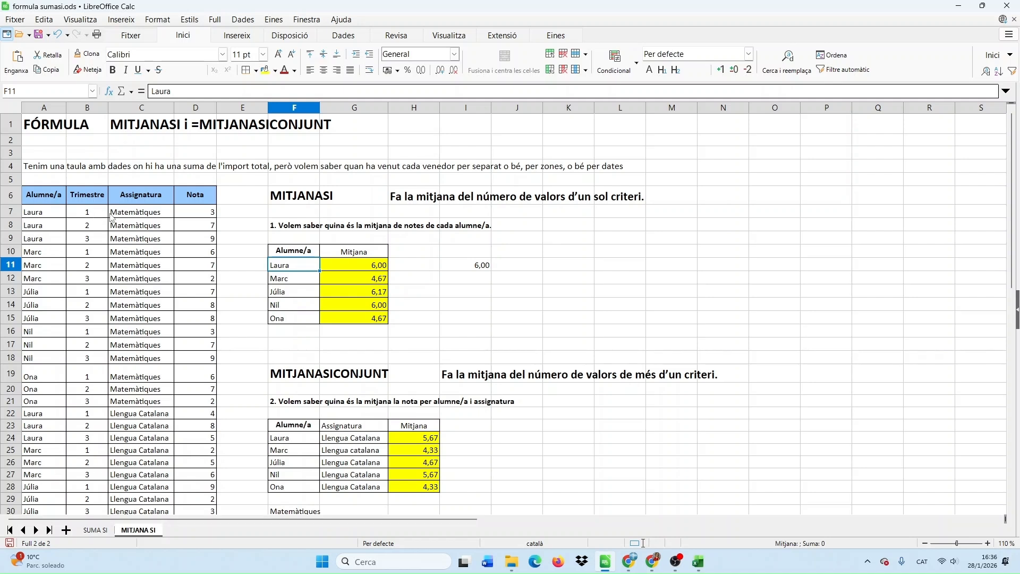
click(192, 215)
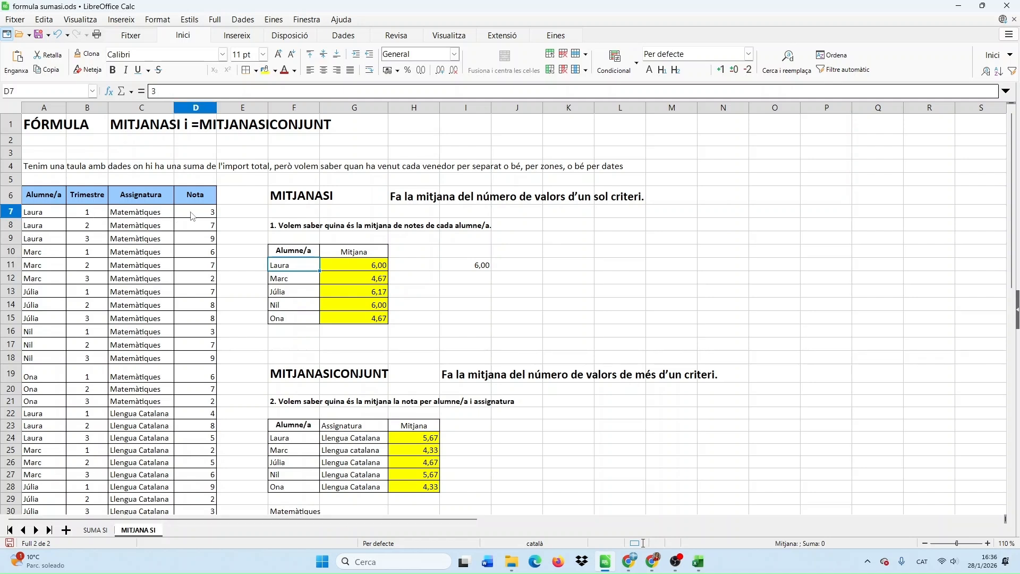
drag(191, 213, 188, 239)
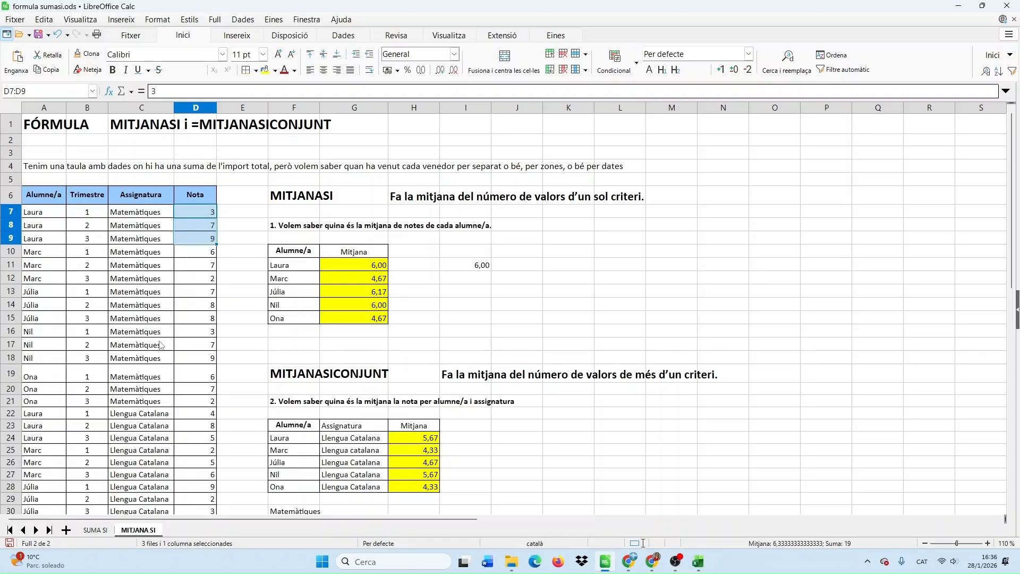
drag(193, 413, 190, 442)
scroll(191, 439, down, 2)
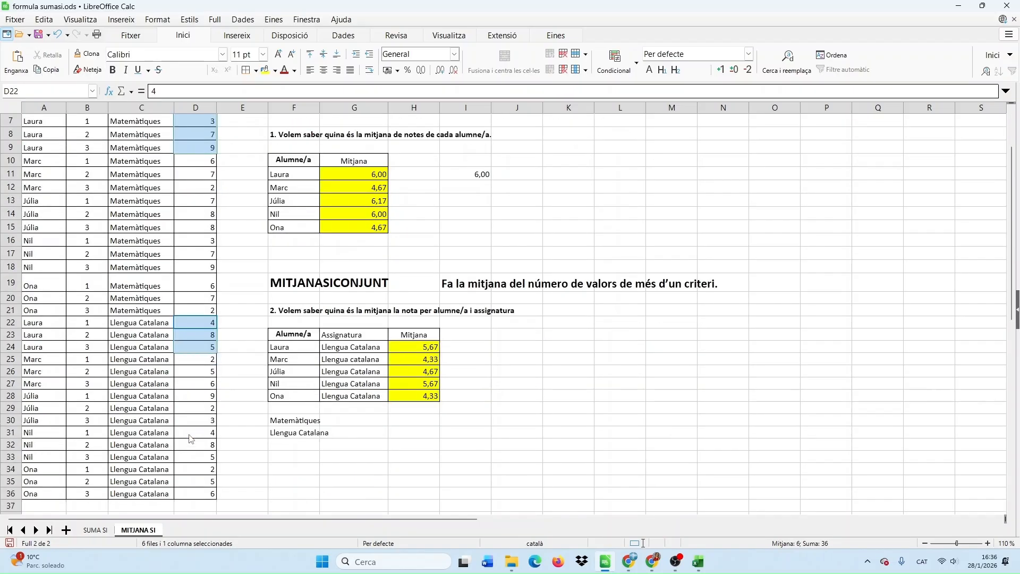
scroll(191, 439, up, 2)
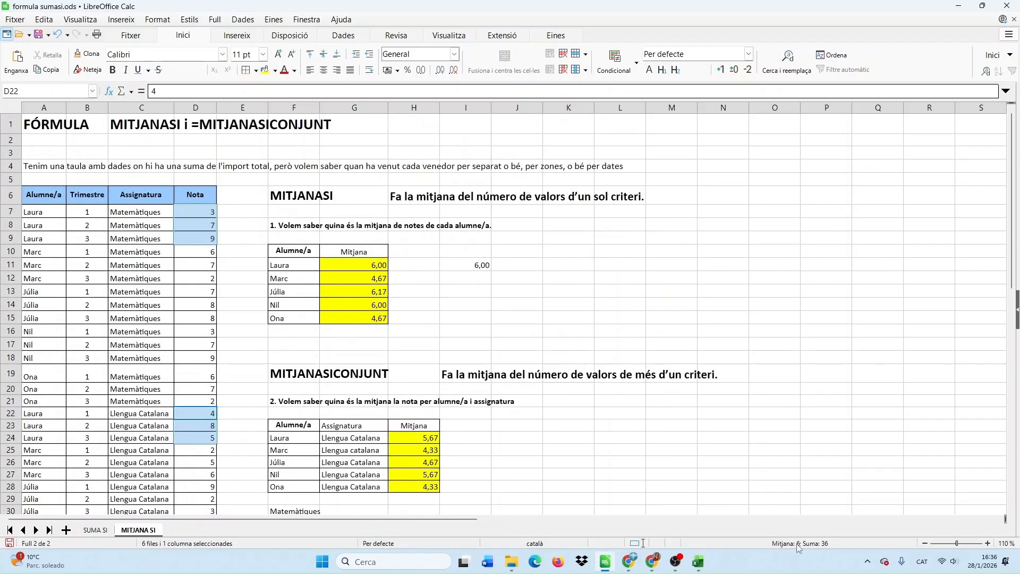
- Make both ranges in the I11 formula absolute, as $A$7:$A$36 and $D$7:$D$36
click(475, 270)
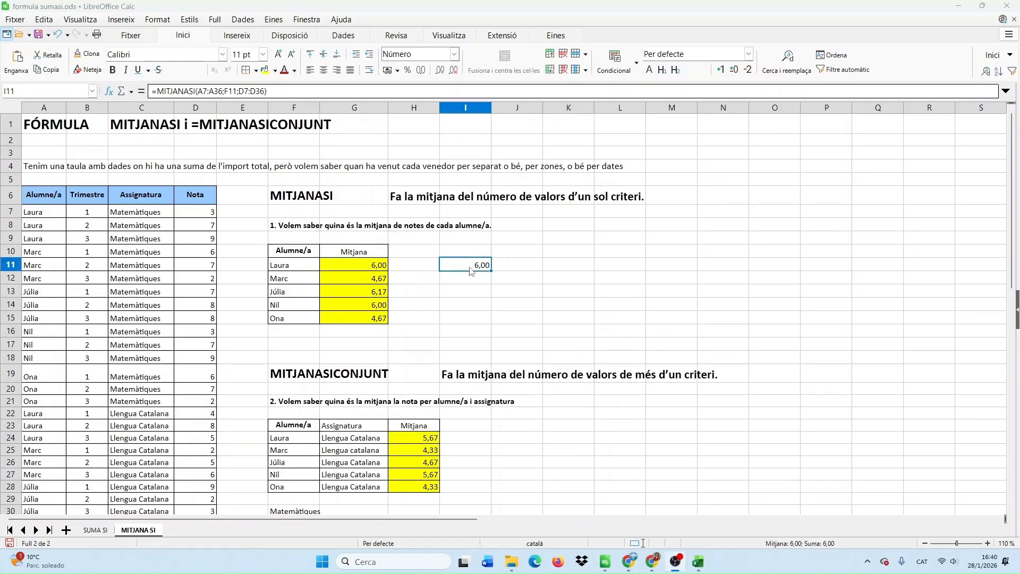
double_click(486, 264)
drag(486, 264, 566, 260)
key(F4)
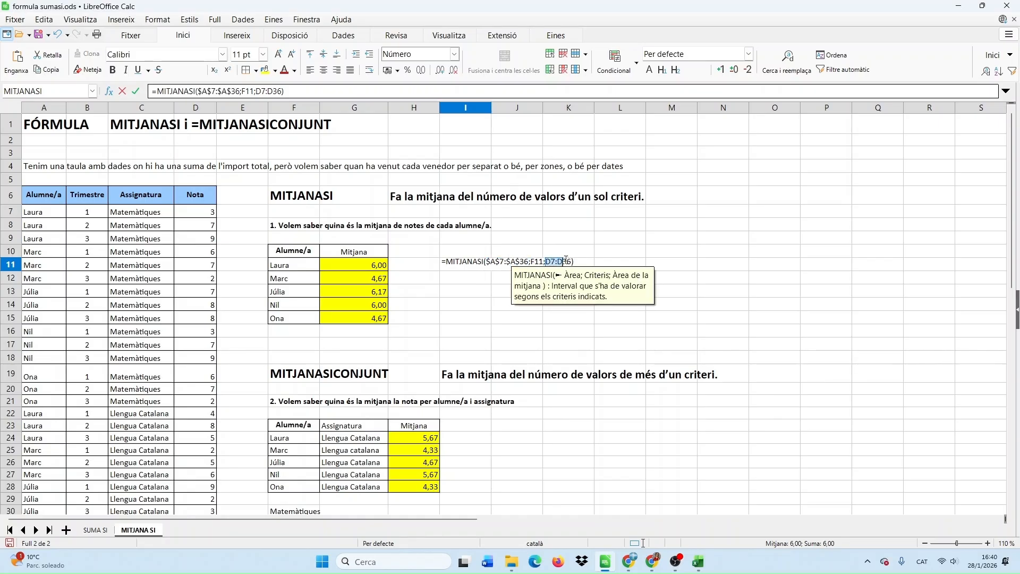
key(F4)
key(Return)
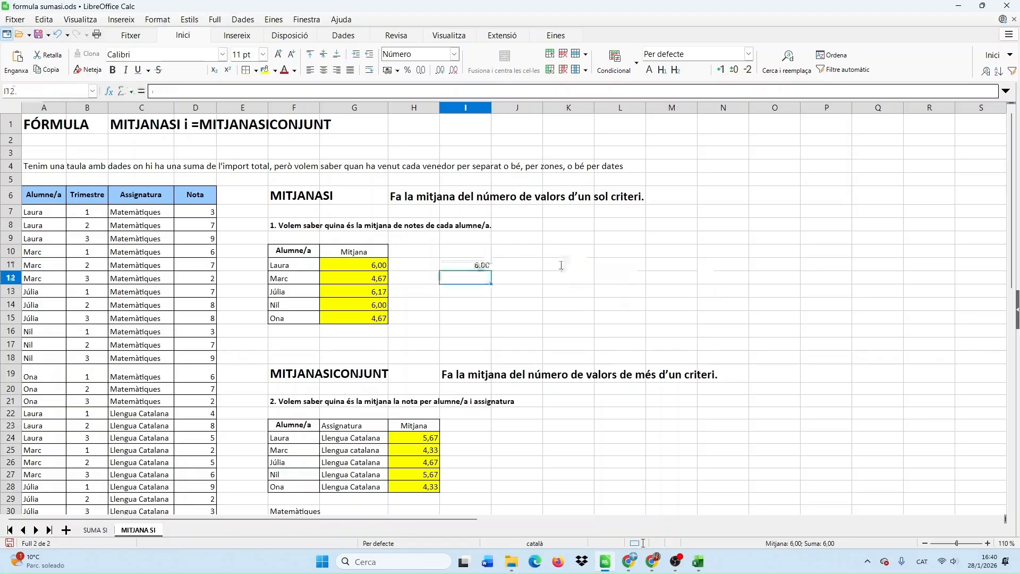
- Fill the I11 formula down to I15 for the remaining students
click(480, 268)
drag(491, 272, 493, 323)
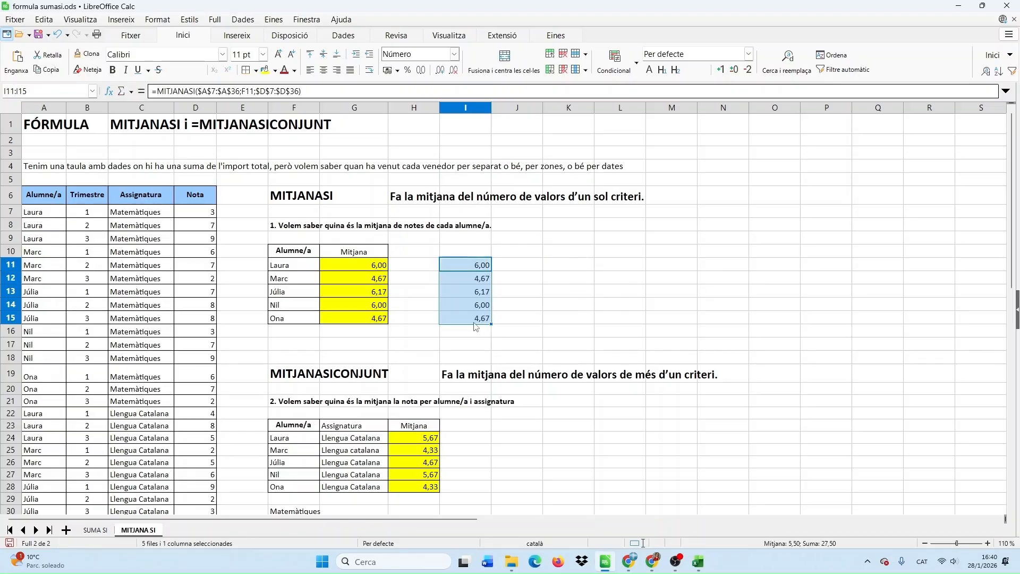
click(467, 321)
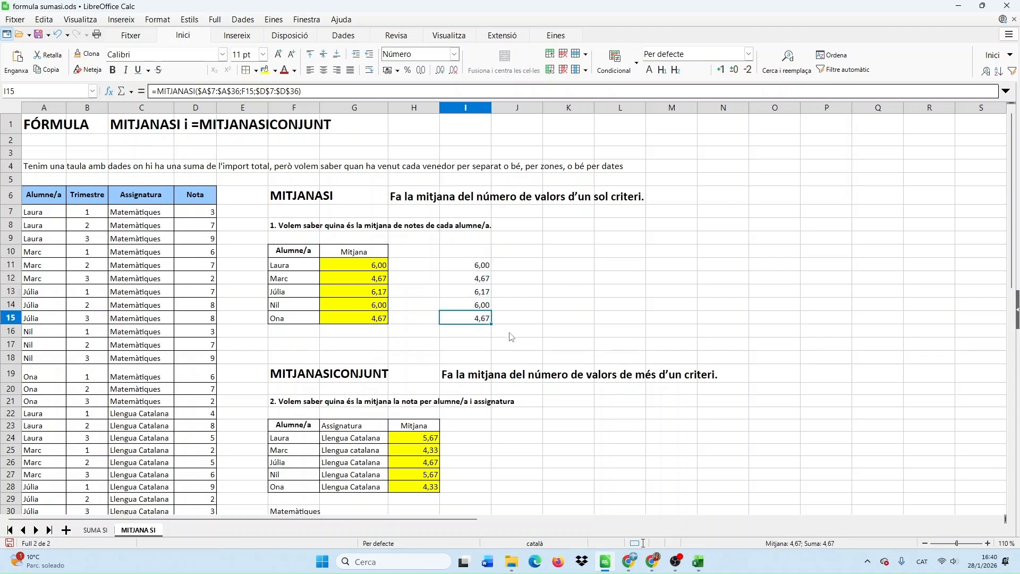
- Examine the cell references in the filled MITJANASI formulas from I11 to I13
click(478, 268)
double_click(472, 265)
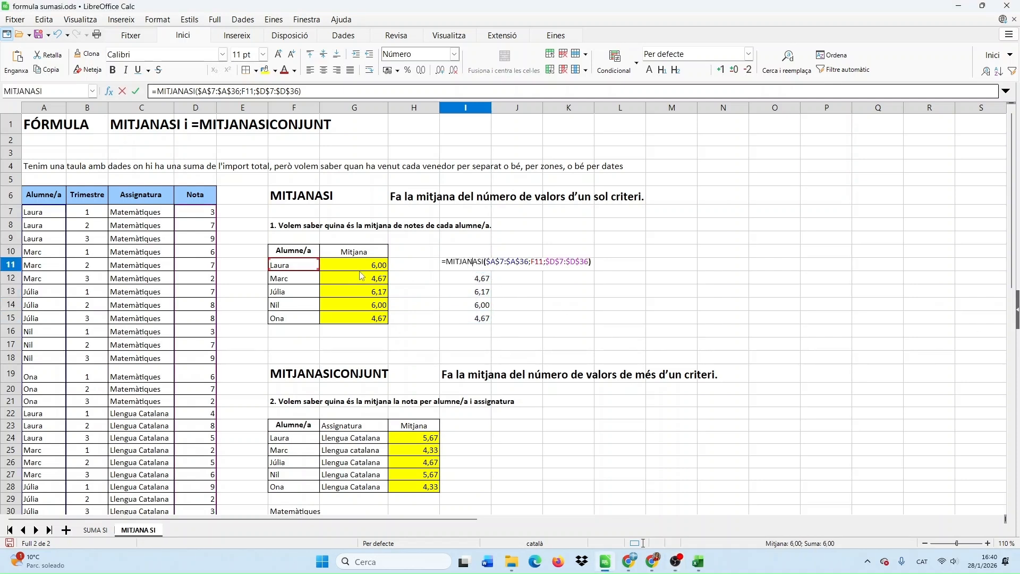
key(Escape)
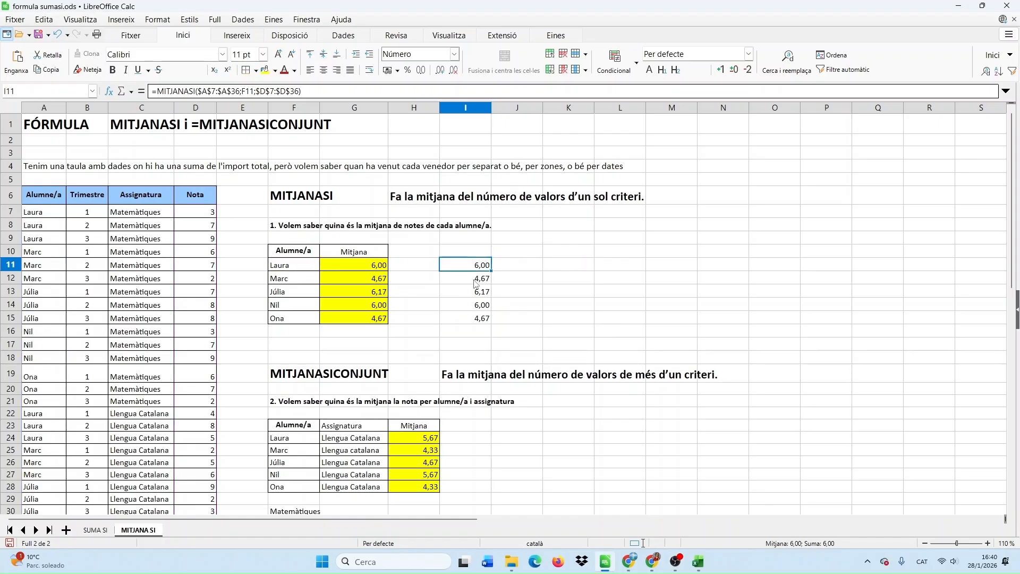
double_click(476, 280)
key(Escape)
click(481, 292)
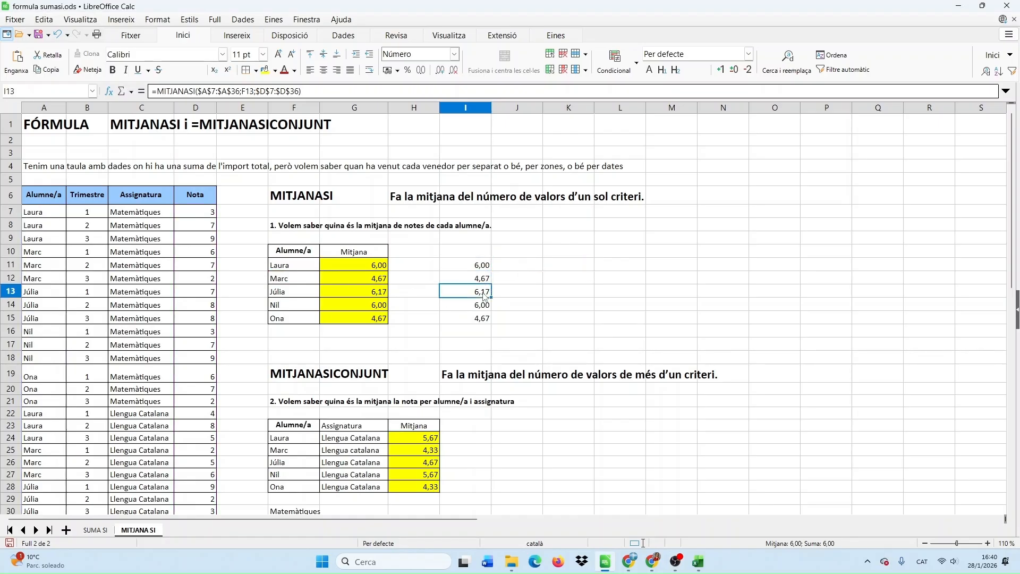
- Examine the cell references in the filled MITJANASI formulas from I13 to I15
double_click(484, 290)
key(Escape)
double_click(472, 305)
key(Escape)
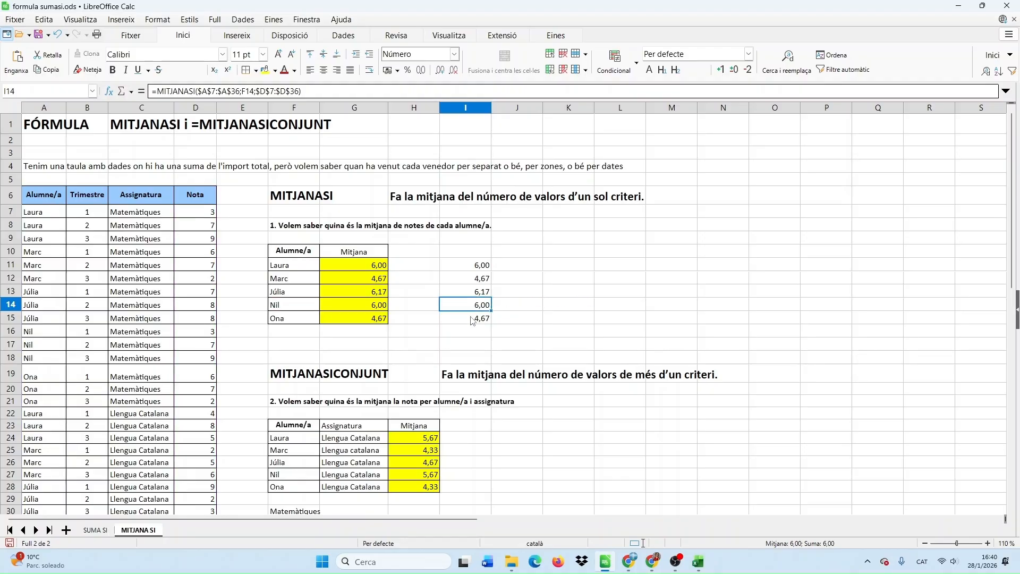
click(473, 319)
double_click(473, 318)
key(Return)
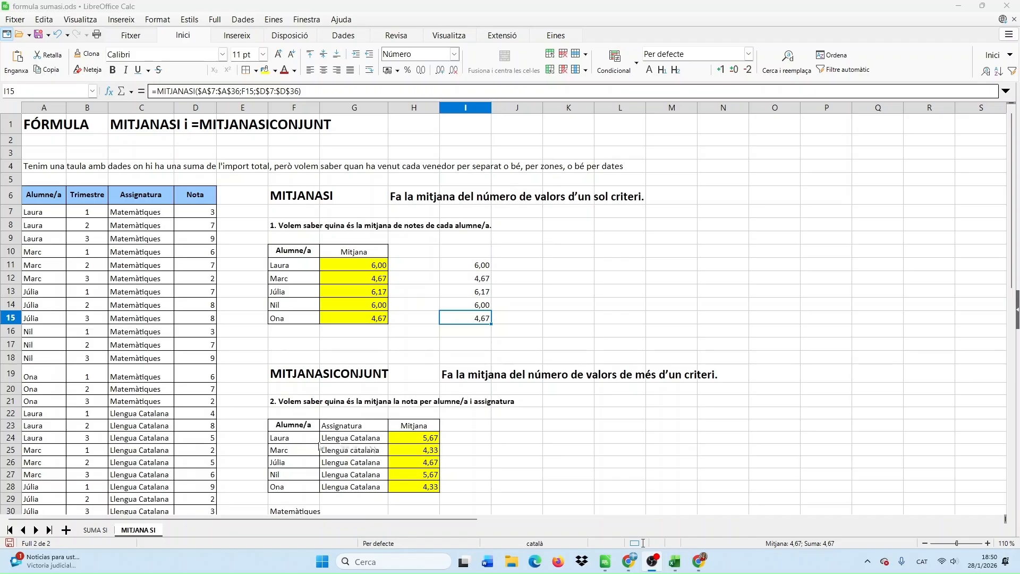
- Choose Matemàtiques as the subject in G24, G25 and G26 of the MITJANASICONJUNT table
click(296, 443)
click(367, 445)
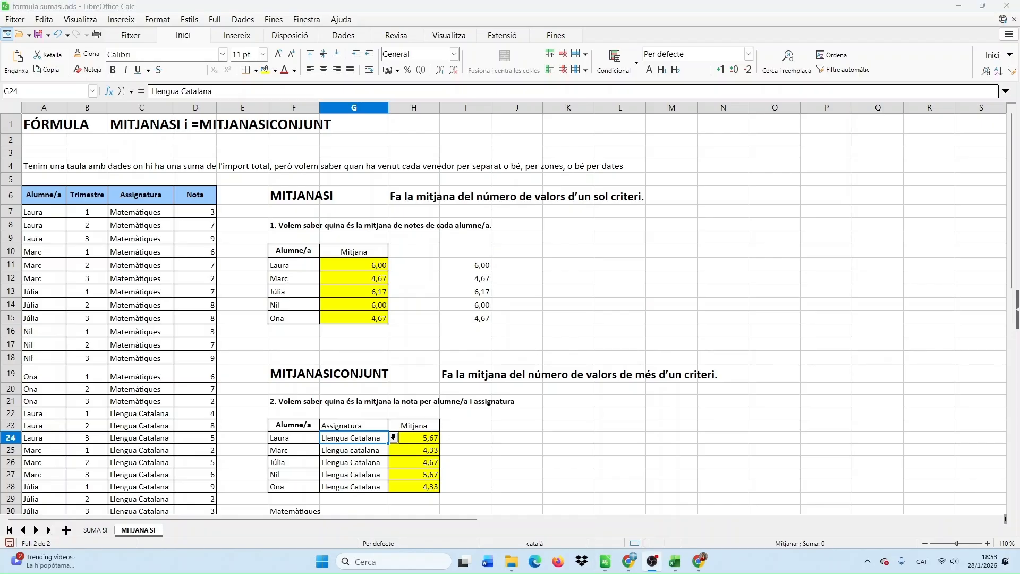
click(393, 437)
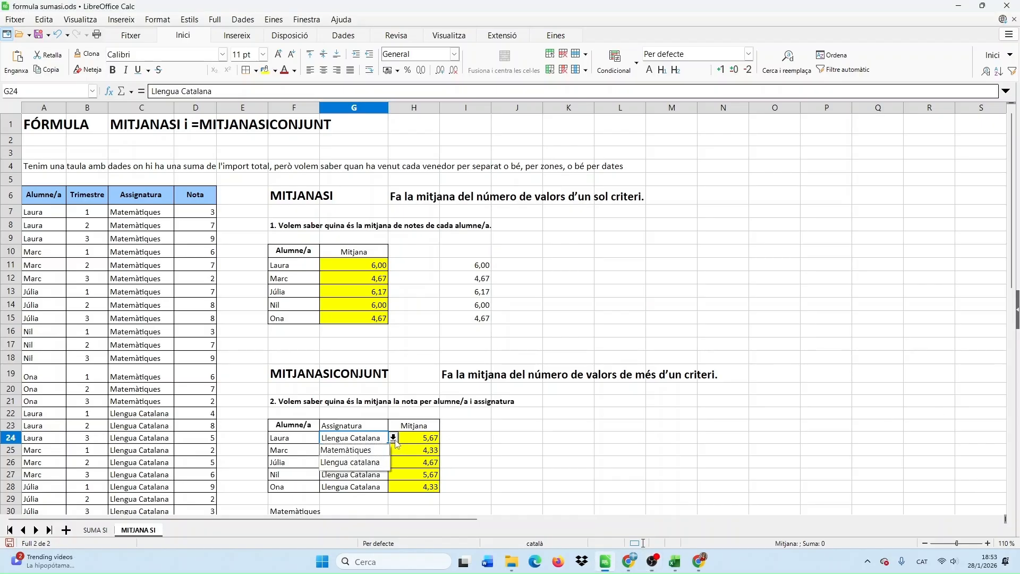
click(373, 453)
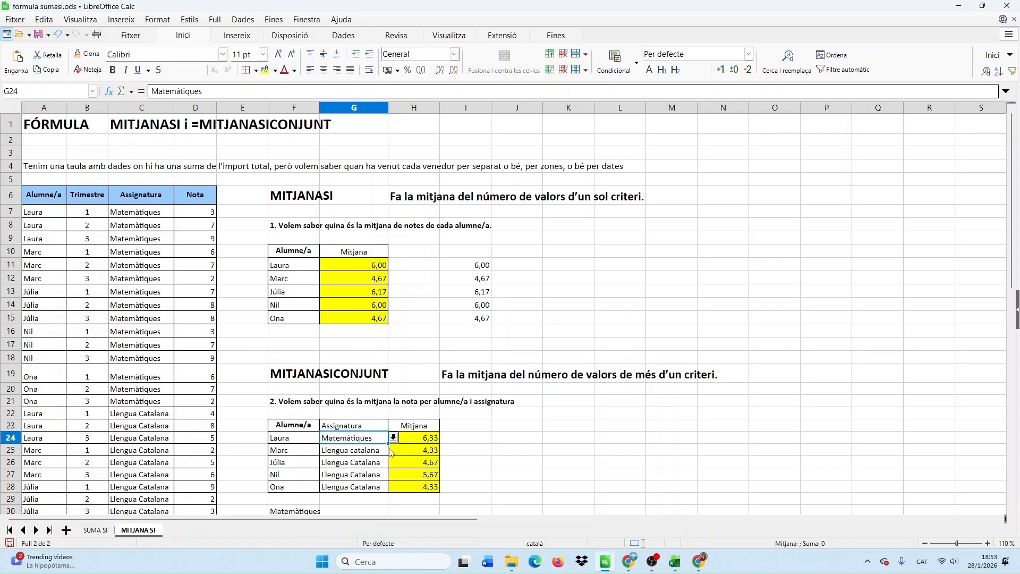
click(371, 456)
click(394, 451)
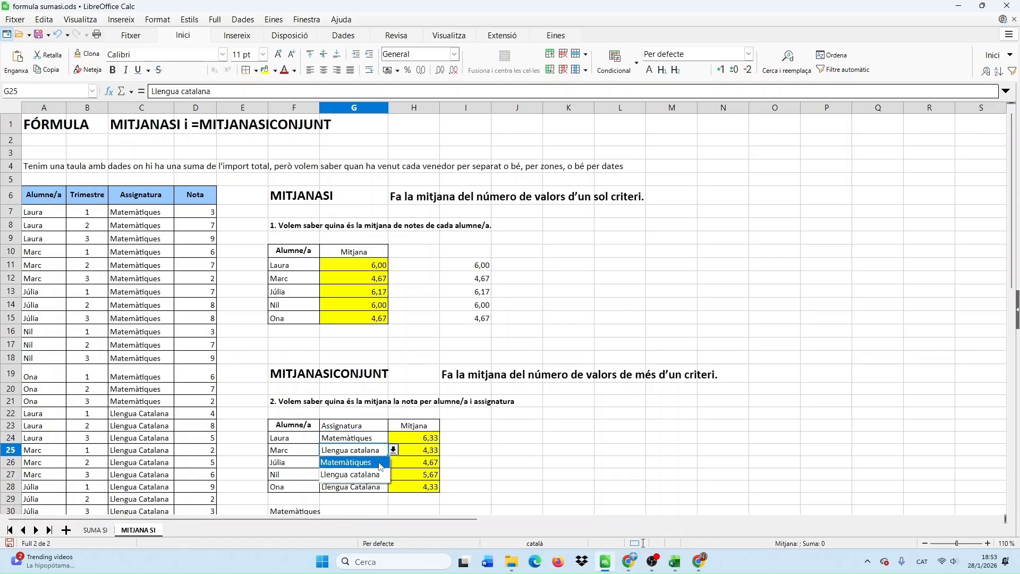
click(376, 465)
click(371, 466)
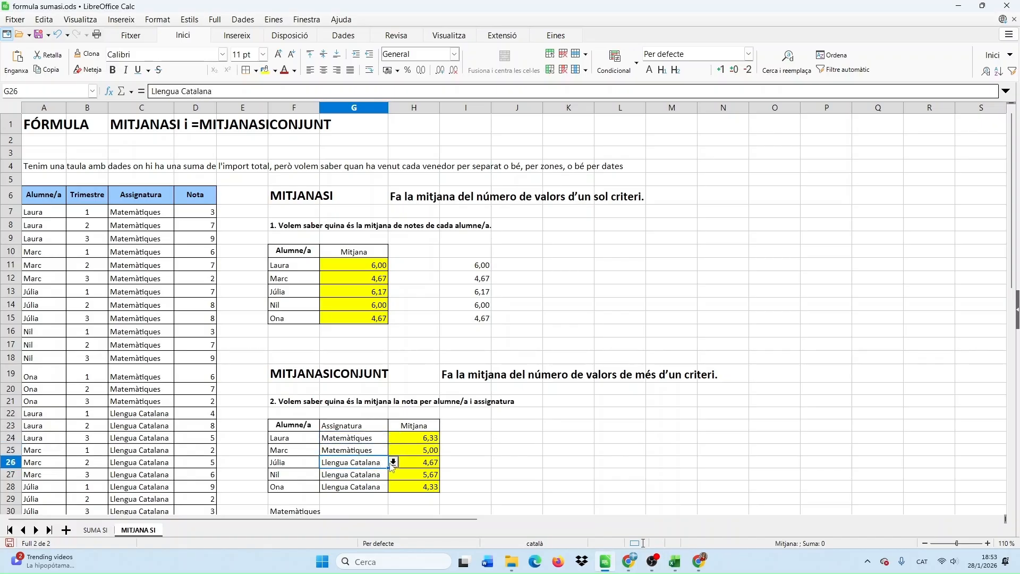
click(394, 462)
click(380, 474)
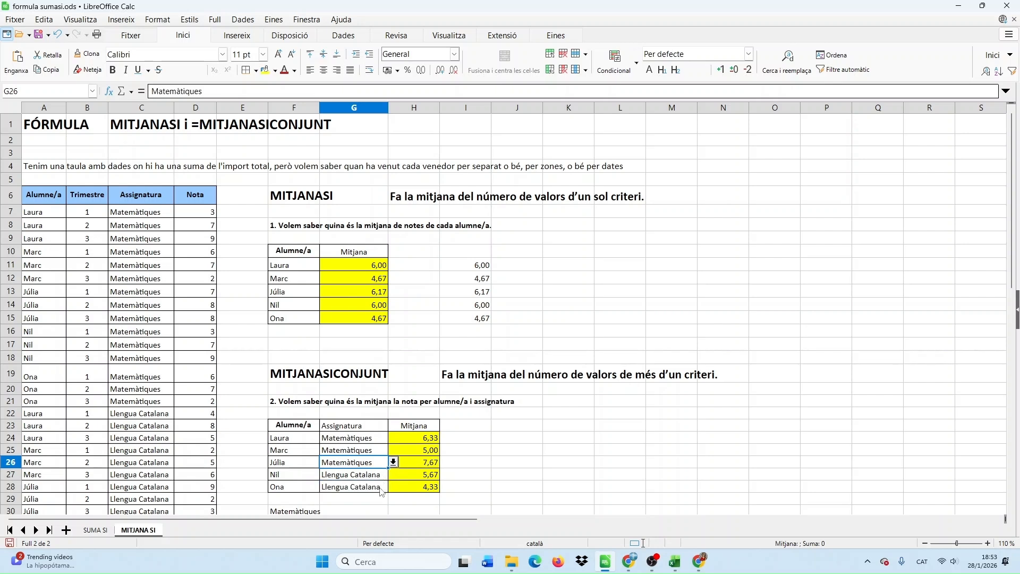
- Set the subject in G24 to Llengua catalana and inspect the average formula in H24
click(385, 442)
click(394, 441)
click(383, 464)
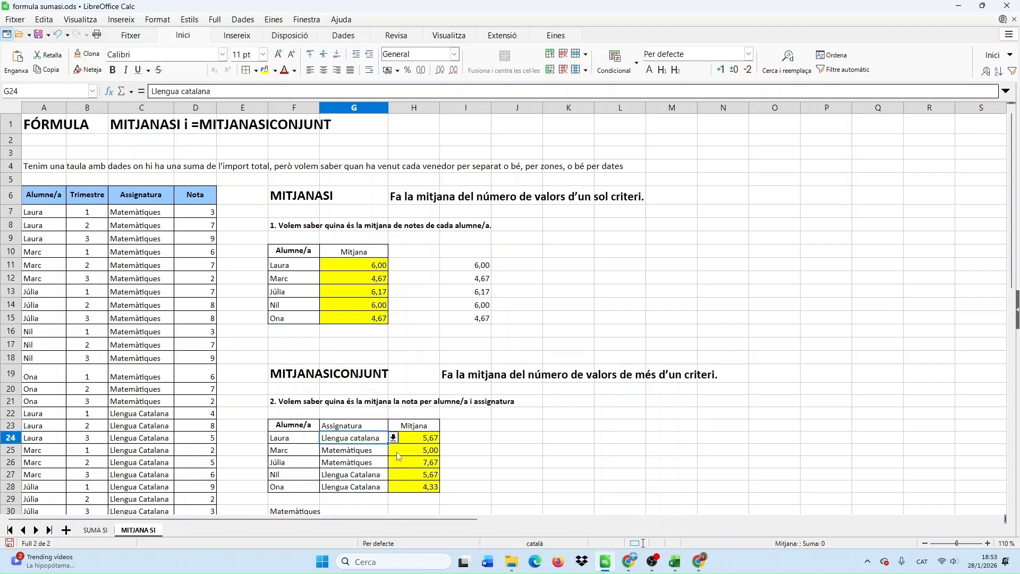
click(424, 444)
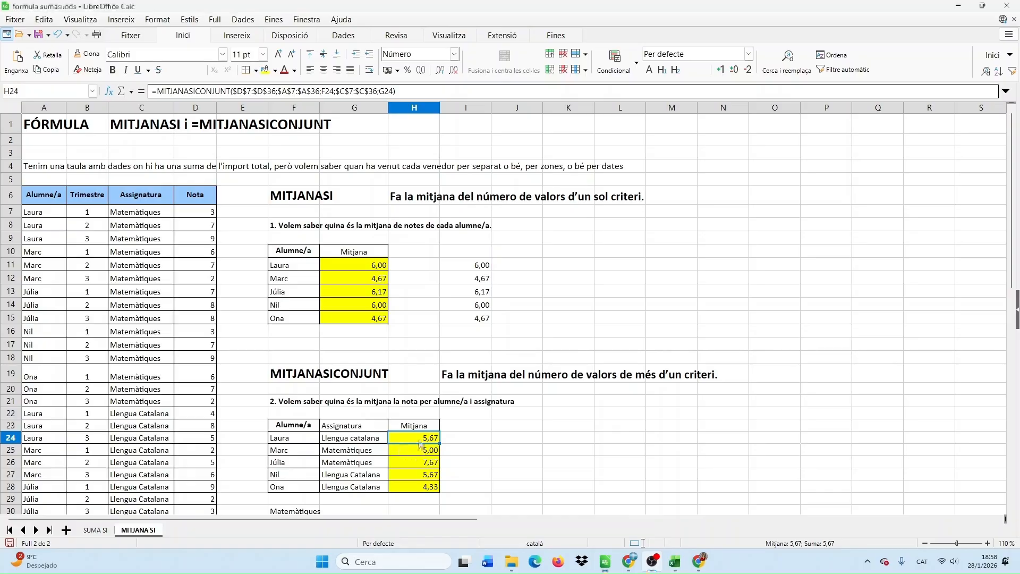
double_click(420, 445)
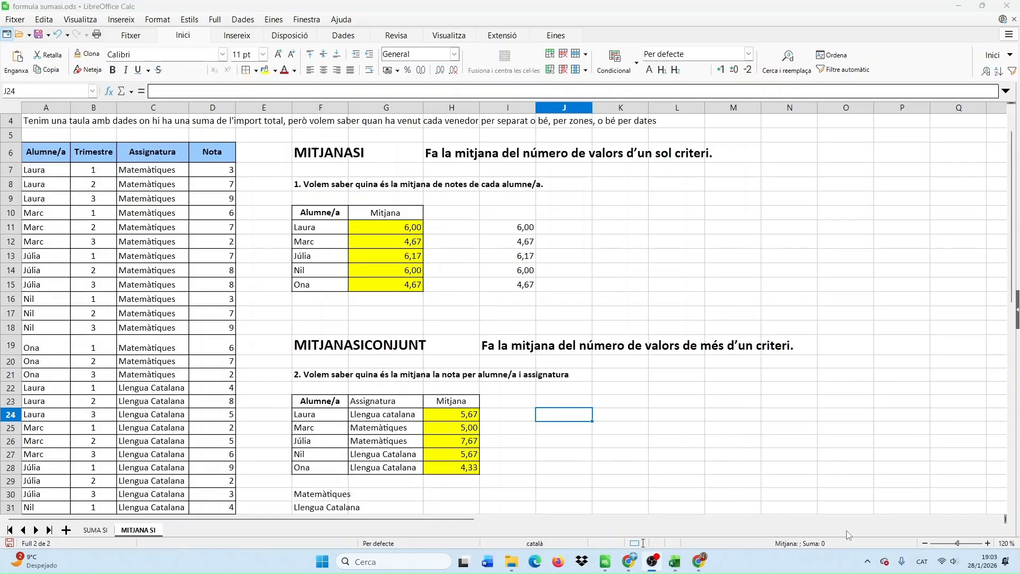
- Start a MITJANASICONJUNT formula in J24 with the grades D7:D36 as the averaging range
double_click(568, 413)
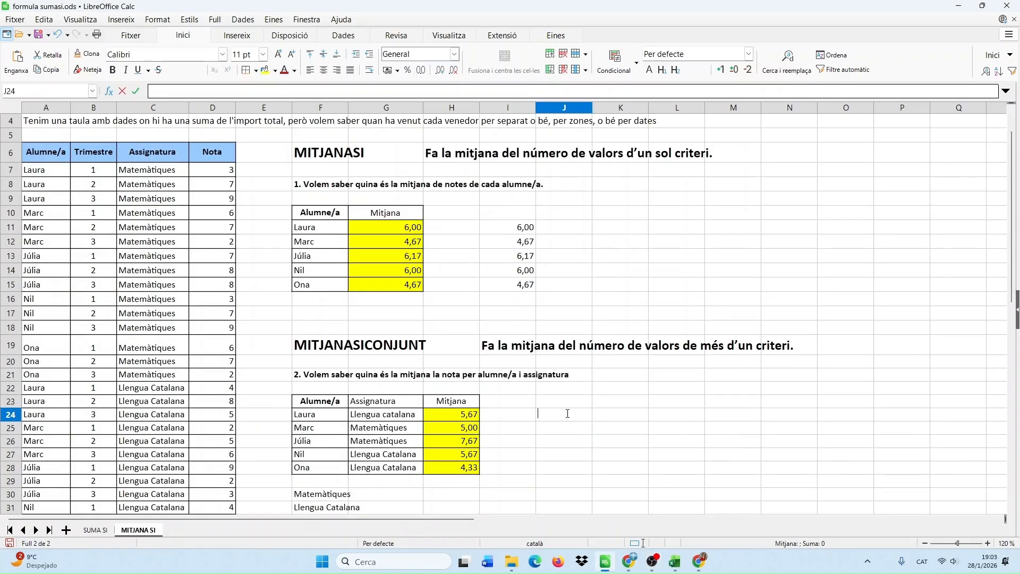
text(=mitja)
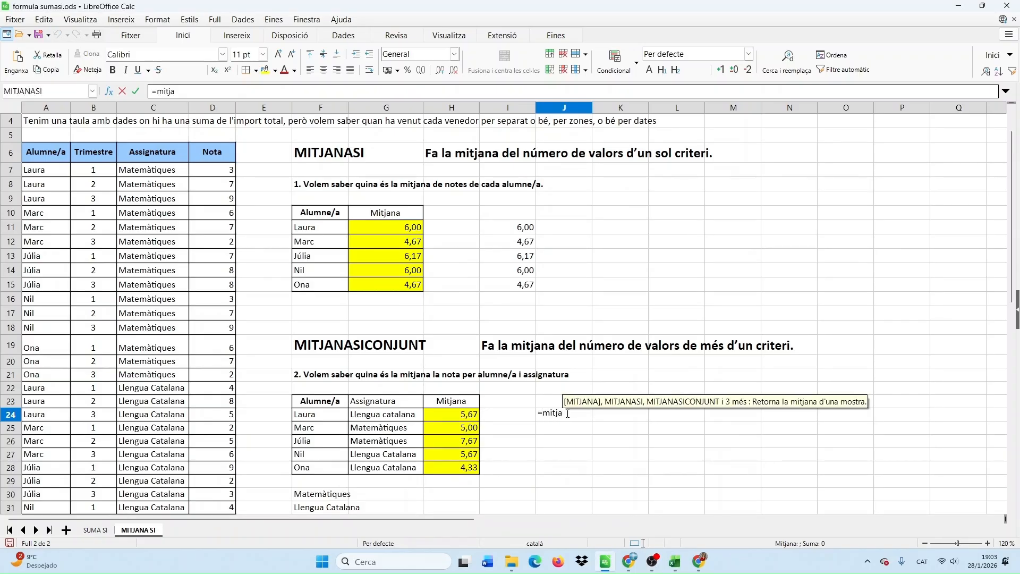
text(nasic)
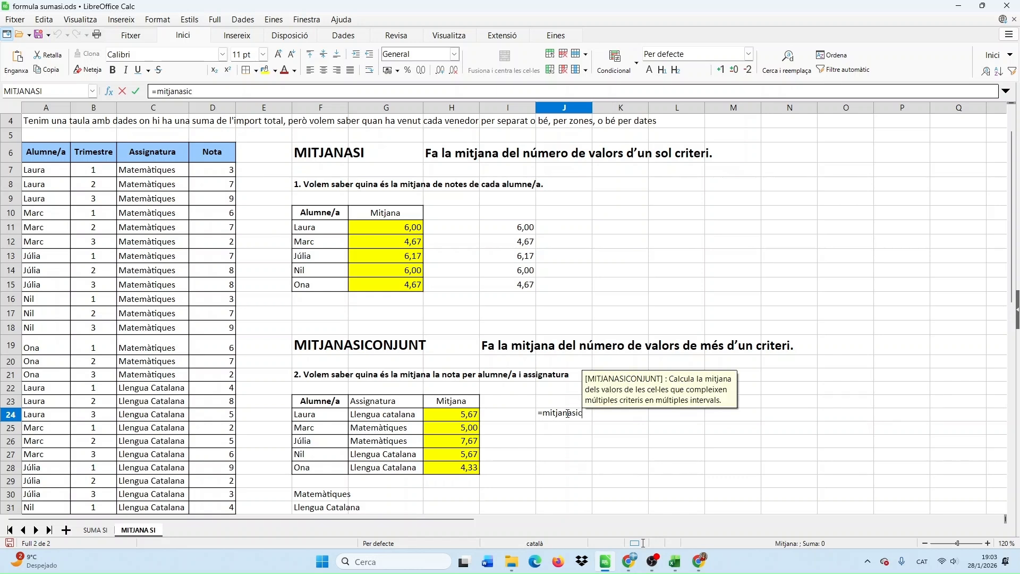
text(onjunt)
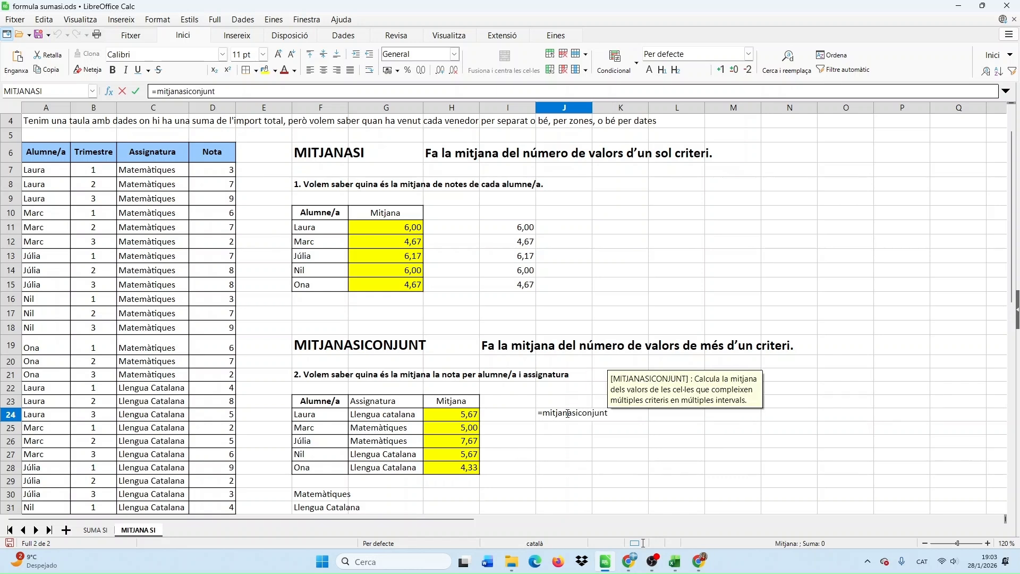
text(()
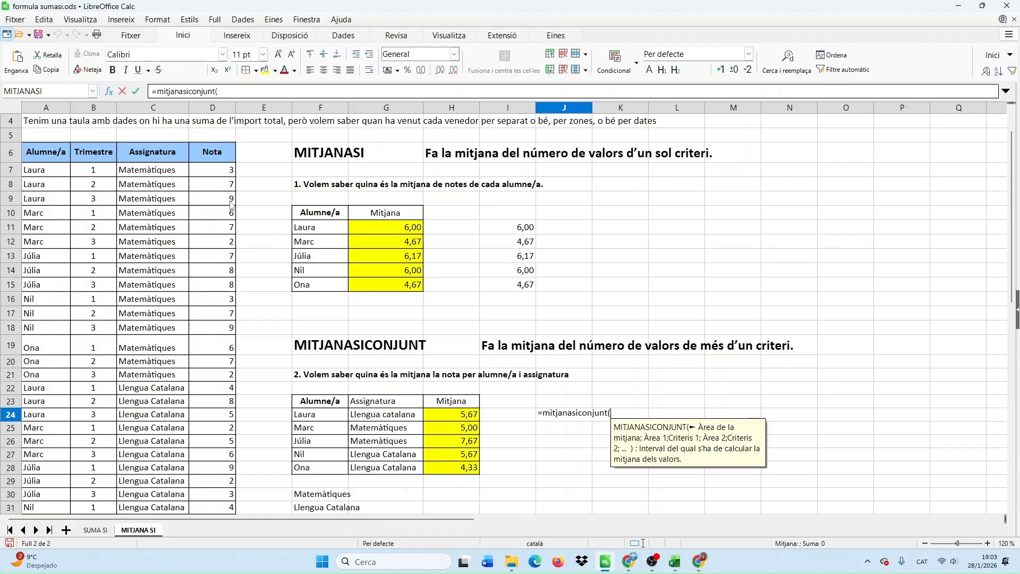
click(215, 175)
drag(215, 175, 216, 463)
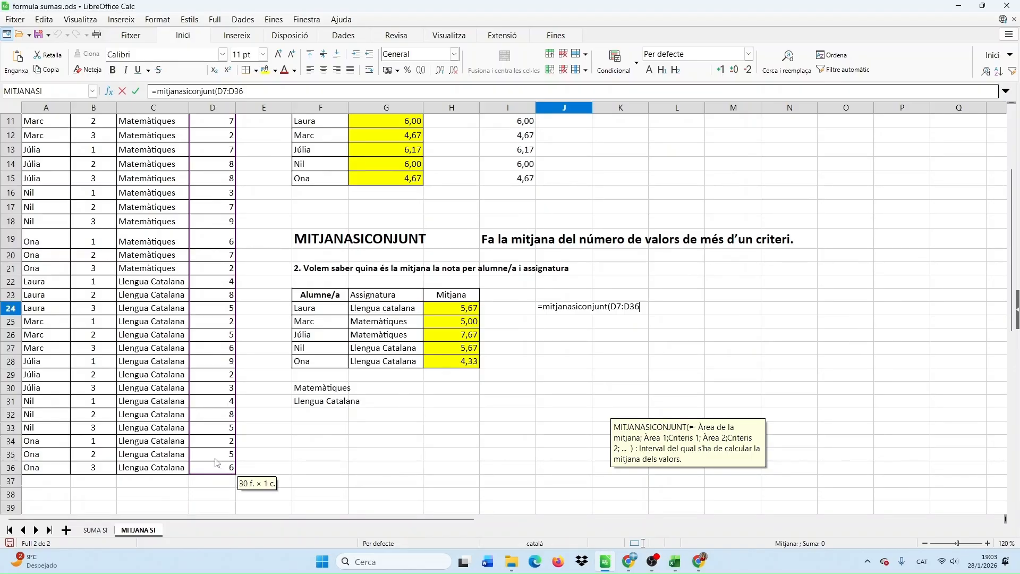
text(;)
- Add the student range A7:A36 with F24 as the first criterion of the J24 formula
scroll(203, 316, up, 4)
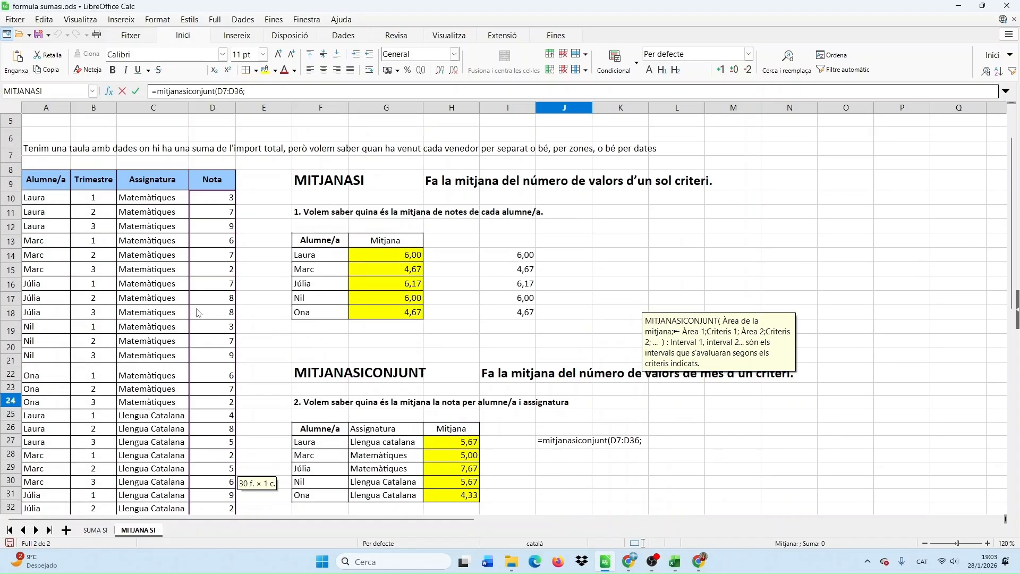
mouse_move(42, 220)
mouse_down()
mouse_move(53, 558)
mouse_move(52, 209)
mouse_up()
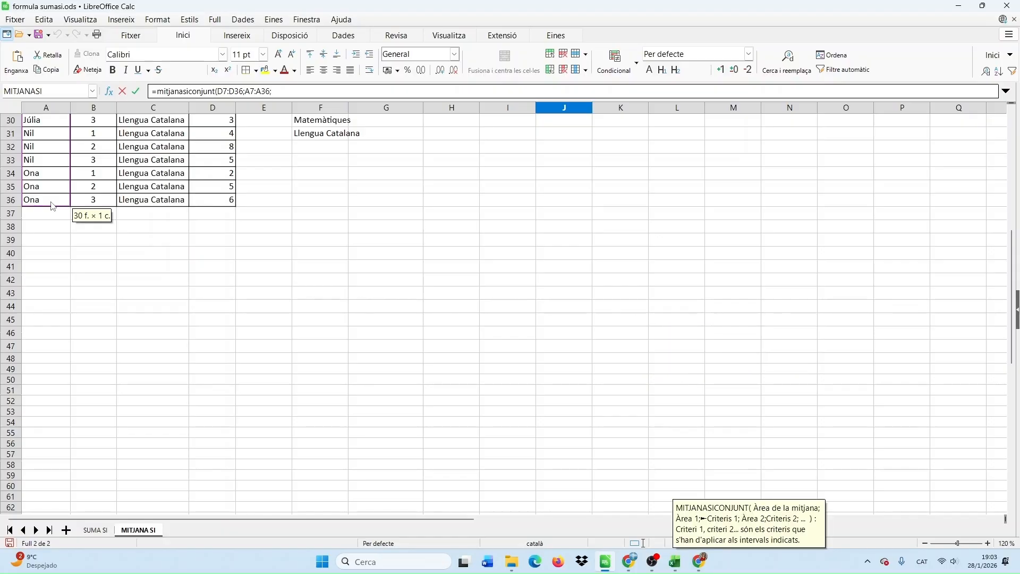
text(;)
click(318, 468)
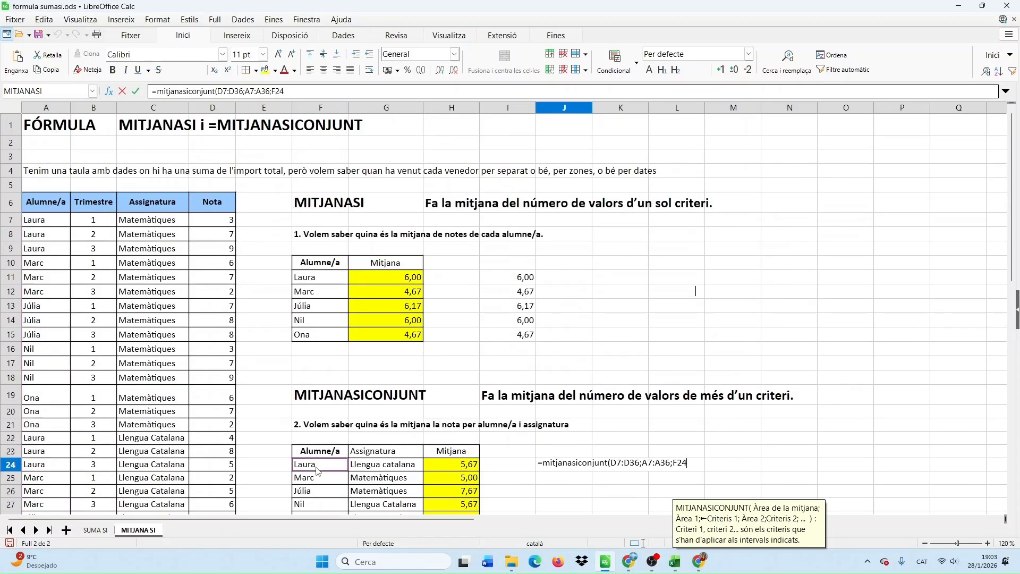
text(;)
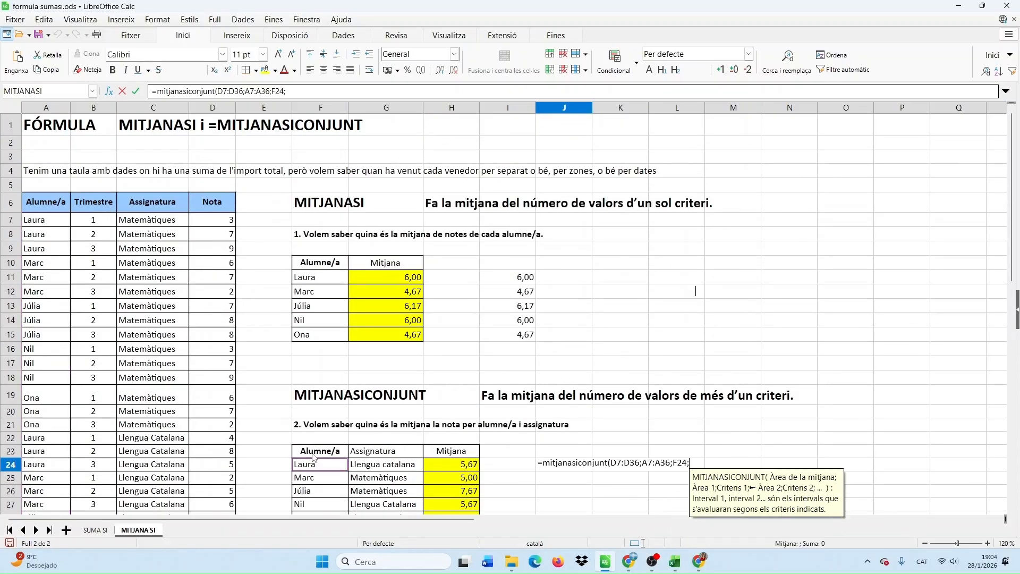
- Add the subject range C7:C36 with G24 as the second criterion and complete the J24 formula
drag(150, 221, 148, 474)
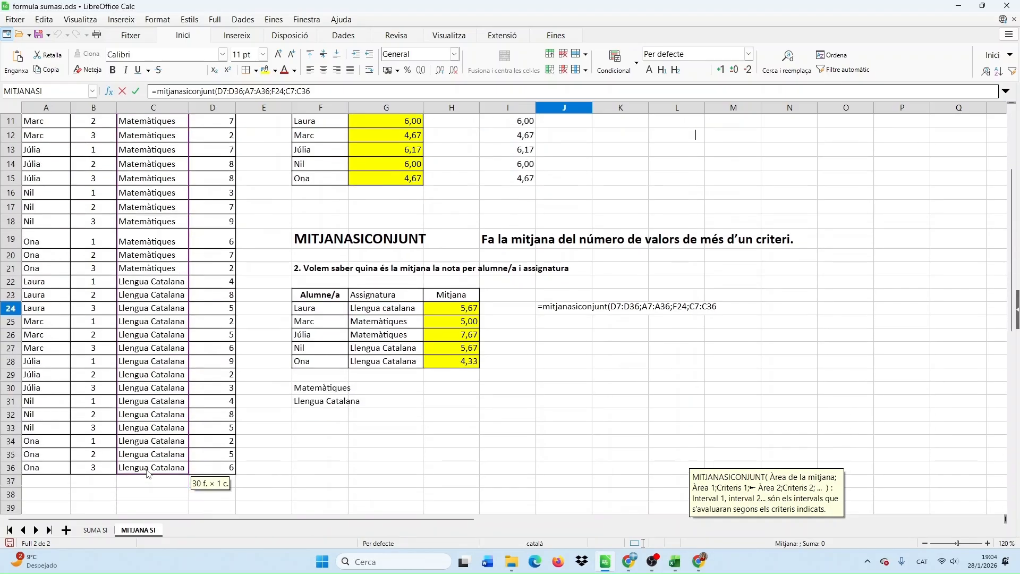
text(;)
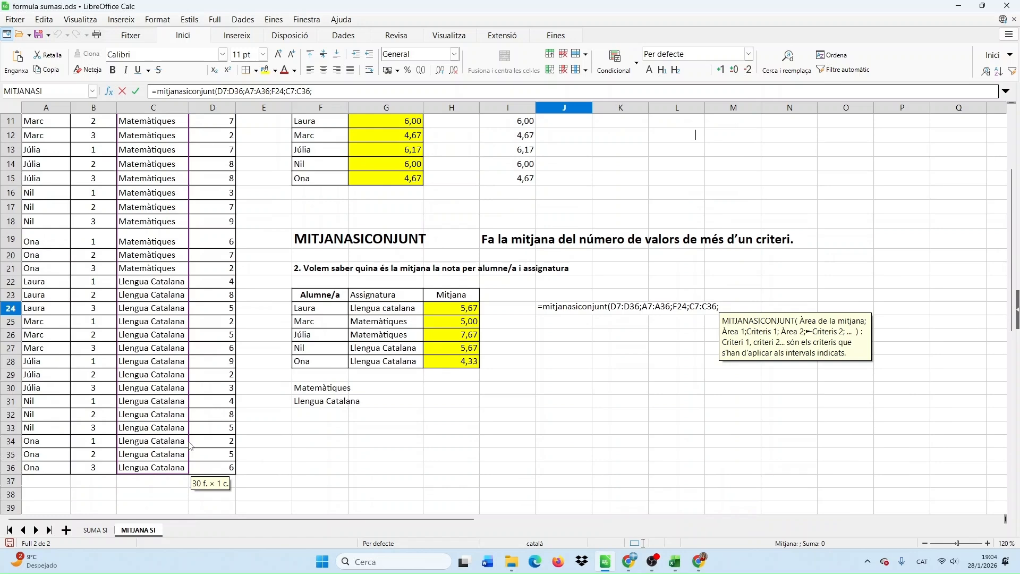
scroll(216, 433, up, 3)
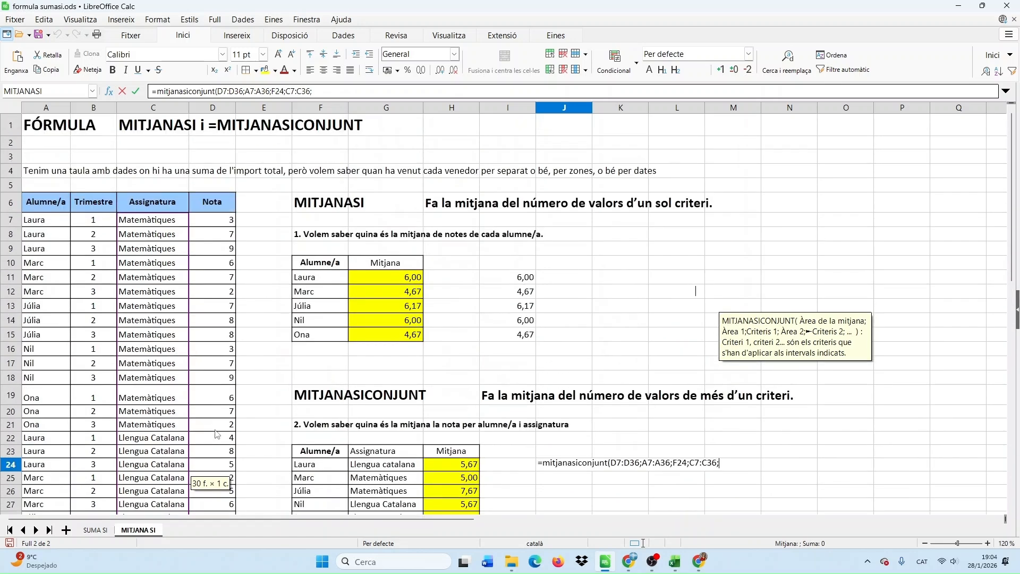
click(375, 465)
text())
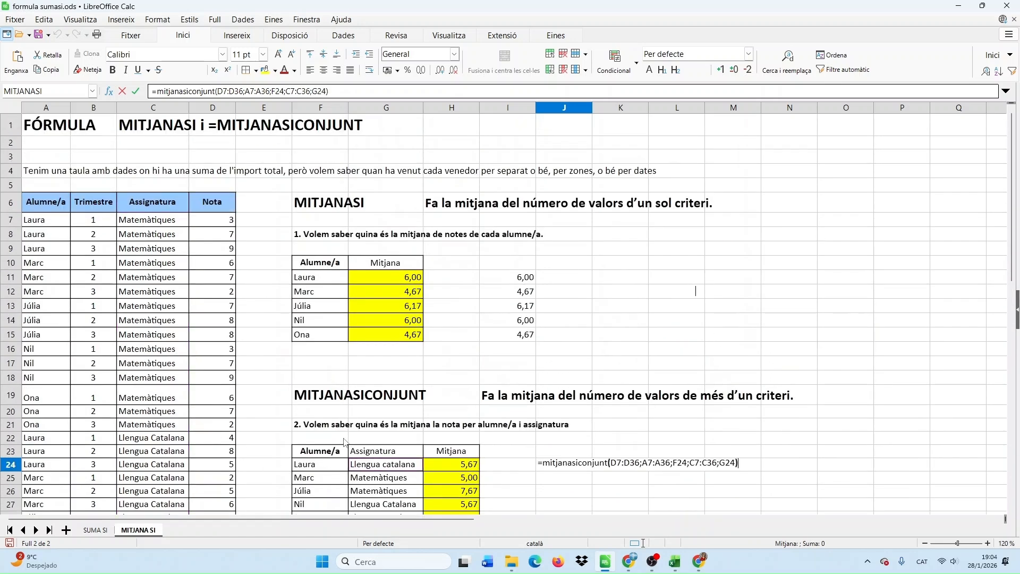
key(Return)
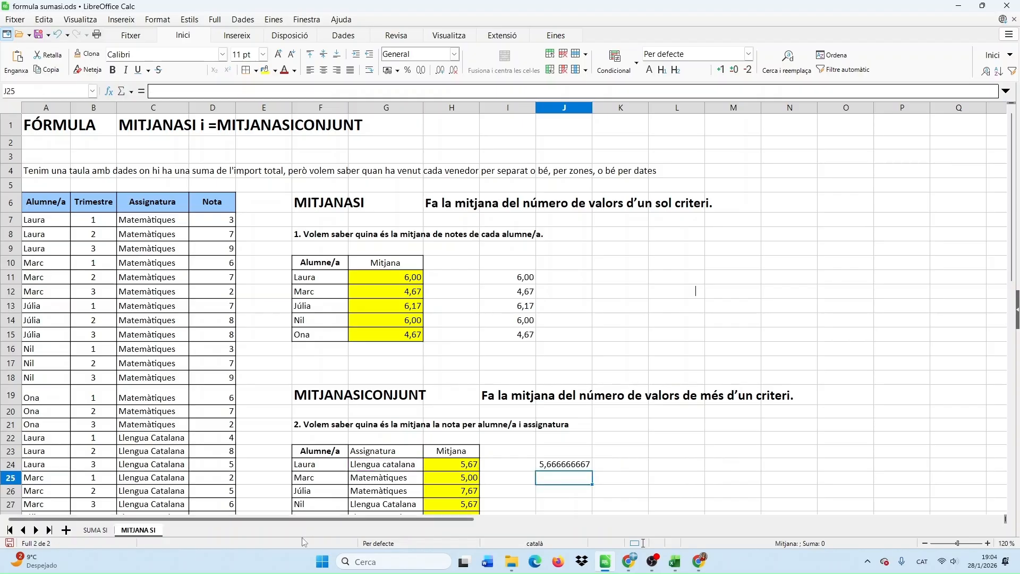
- Format the average in J24 to two decimal places and bring column J back to its original width
click(554, 466)
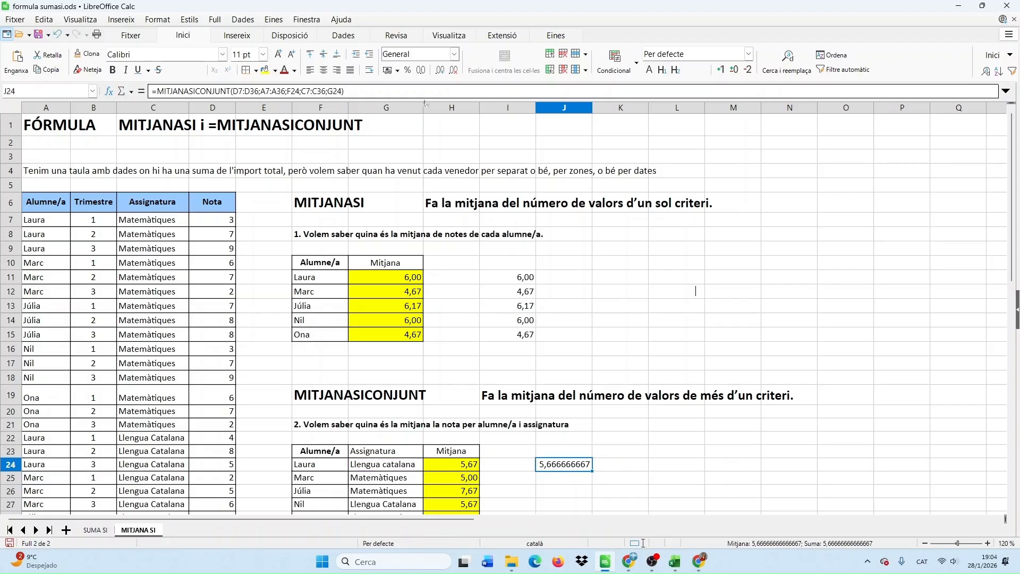
click(442, 74)
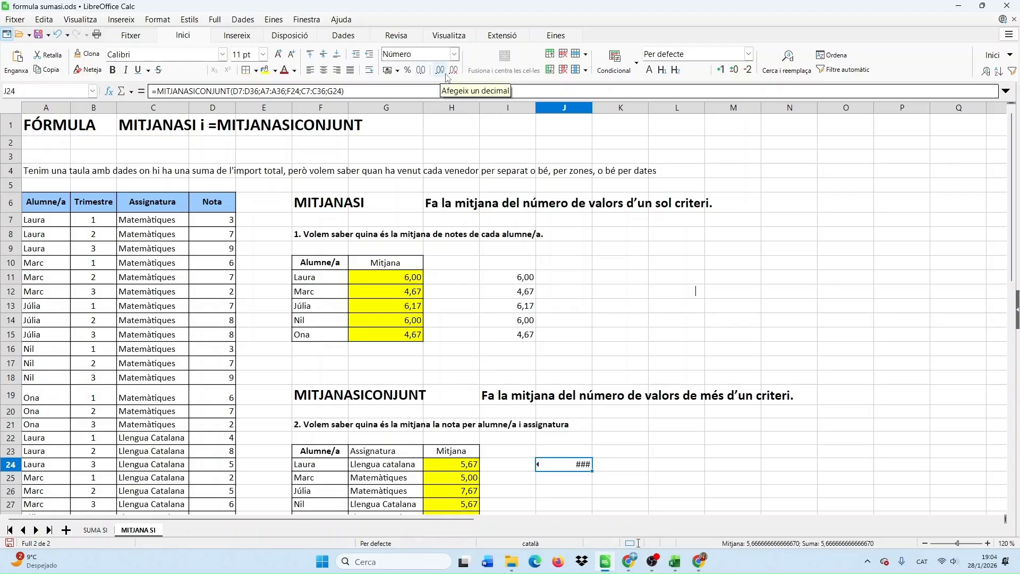
key(ctrl+z)
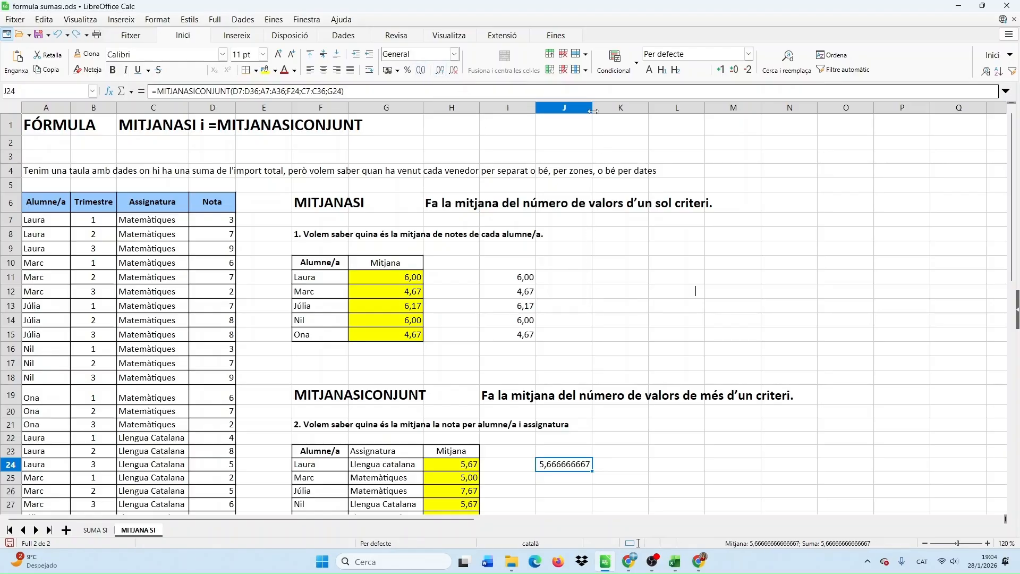
double_click(594, 110)
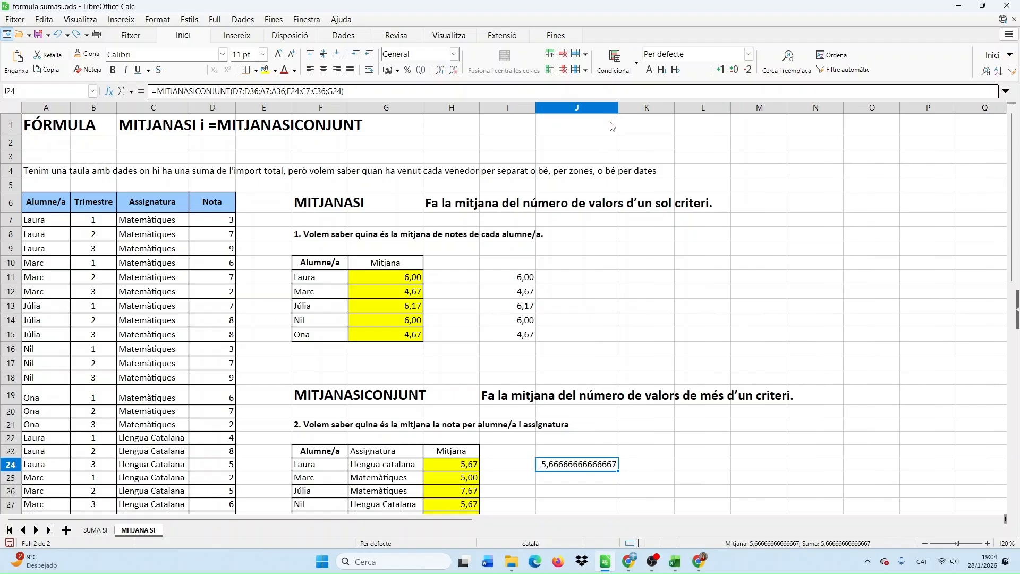
click(455, 75)
double_click(454, 74)
double_click(454, 74)
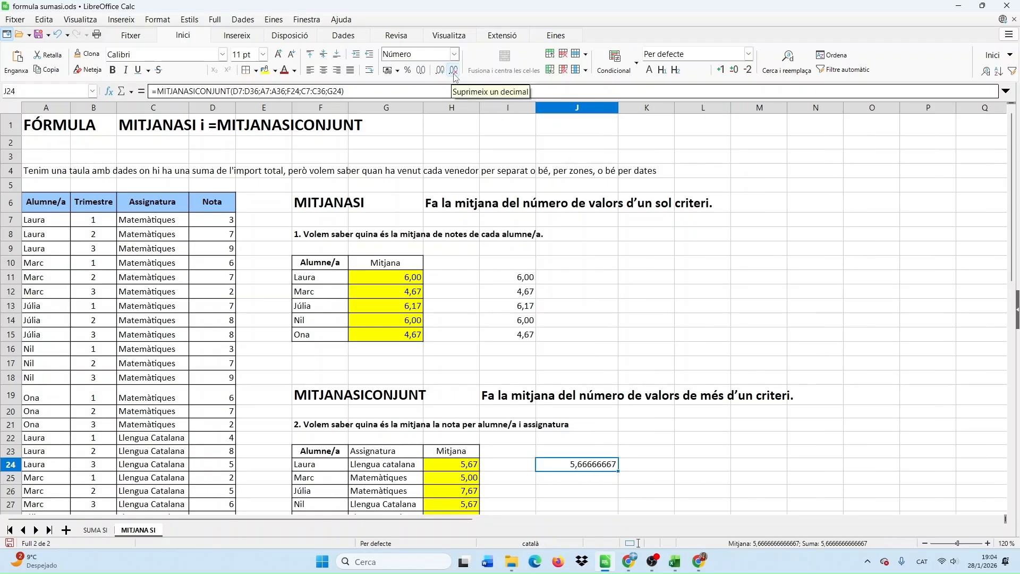
double_click(455, 74)
double_click(455, 74)
click(455, 74)
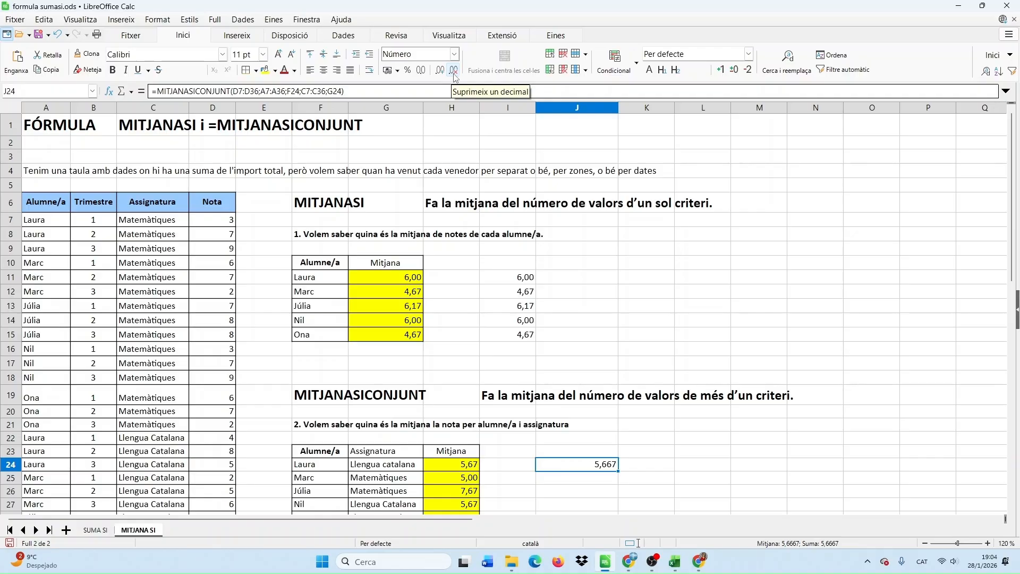
click(455, 74)
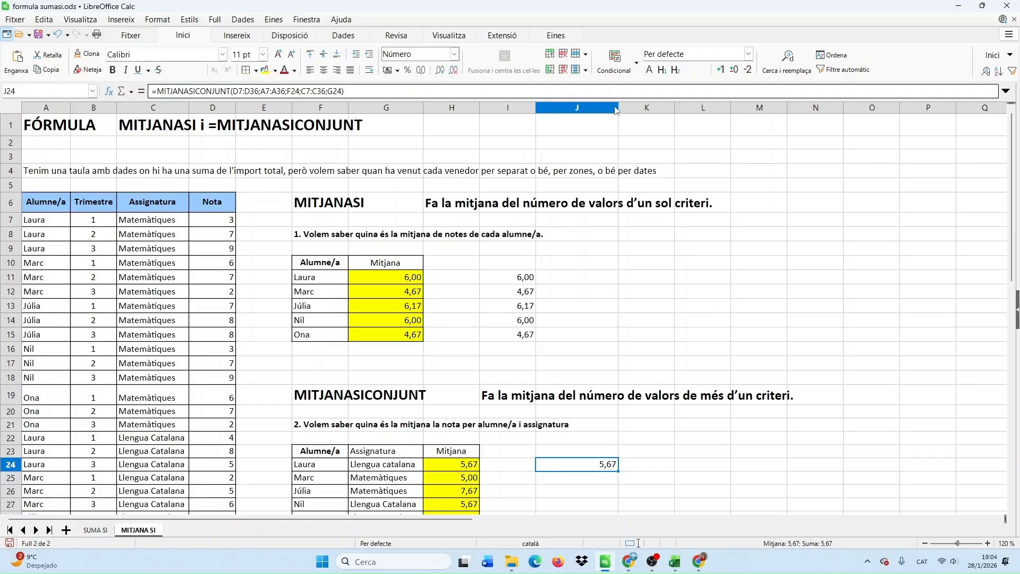
drag(617, 105, 594, 112)
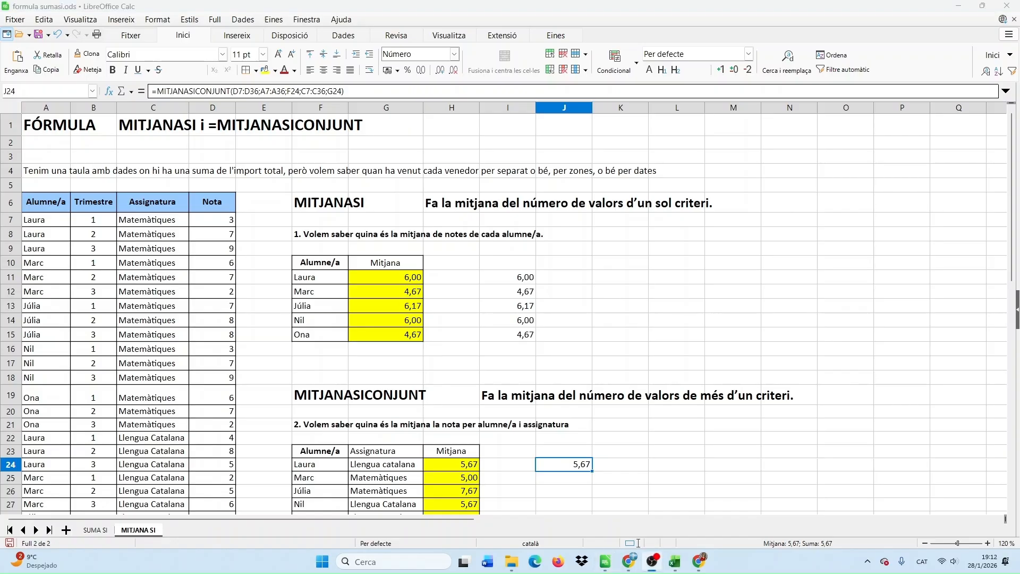
- Make the ranges D7:D36, A7:A36 and C7:C36 absolute in the J24 formula and fill it down to J27
double_click(561, 467)
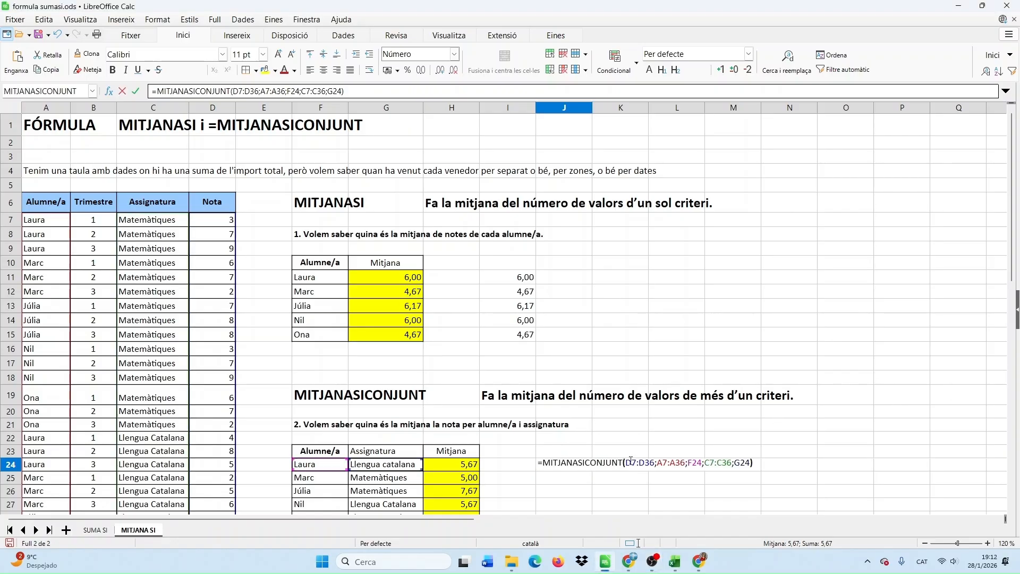
drag(626, 462, 649, 463)
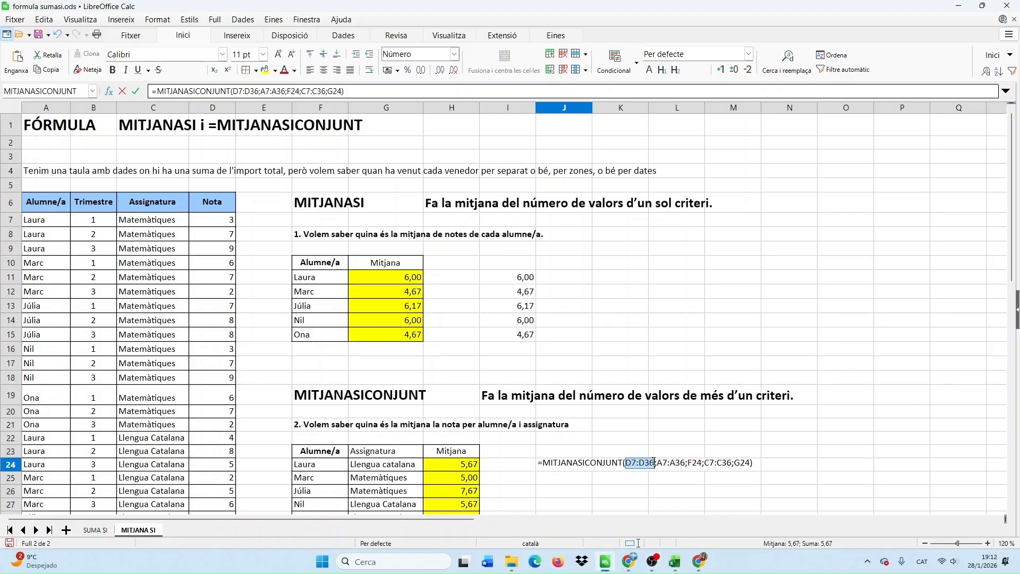
key(shift+F4)
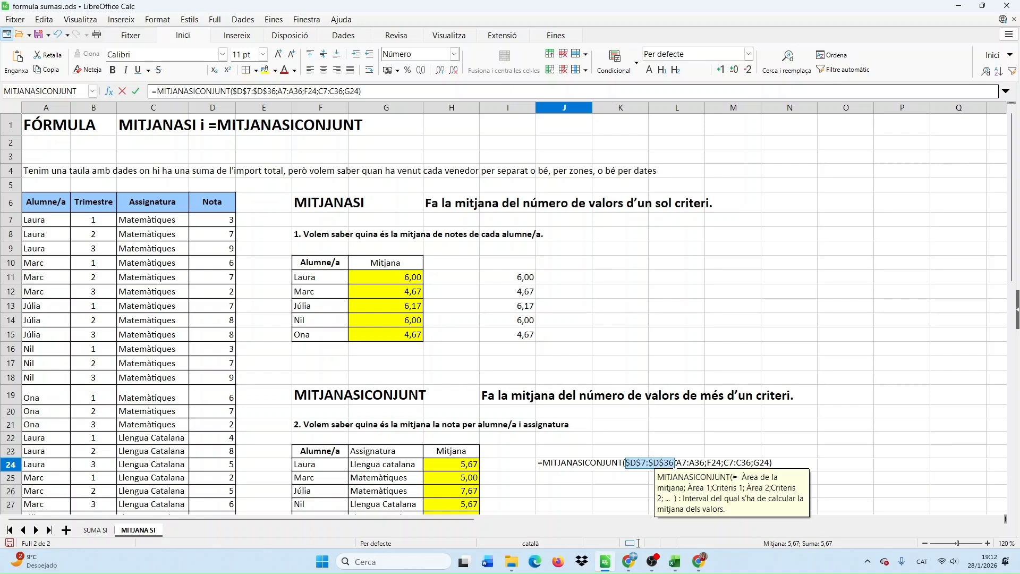
drag(677, 464, 698, 460)
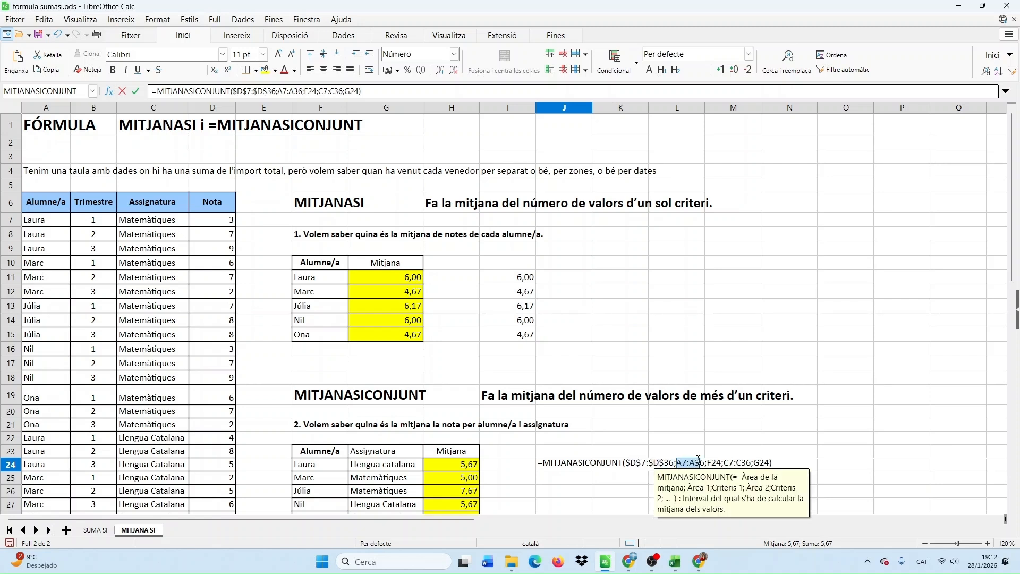
key(shift+F4)
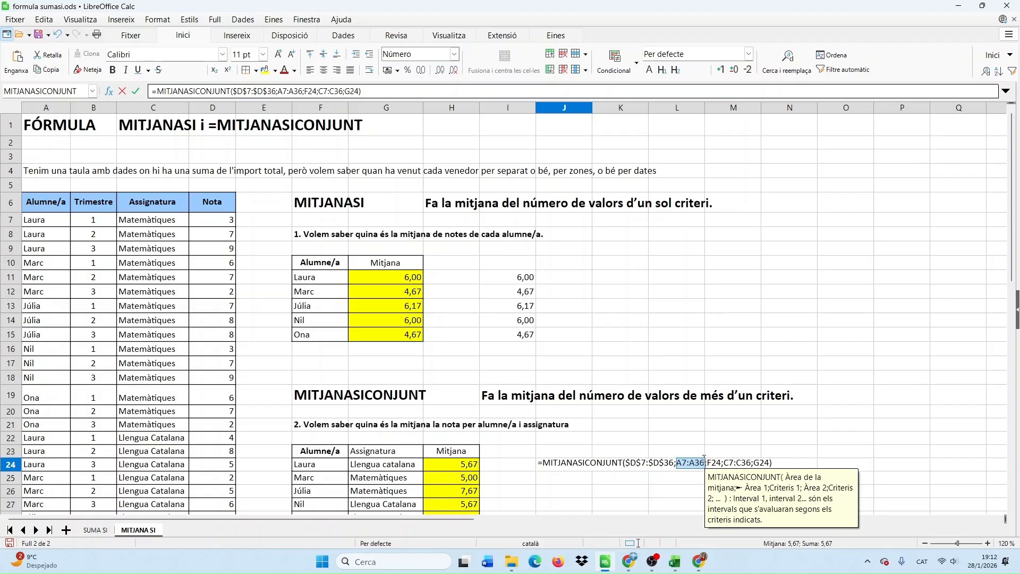
drag(744, 462, 766, 461)
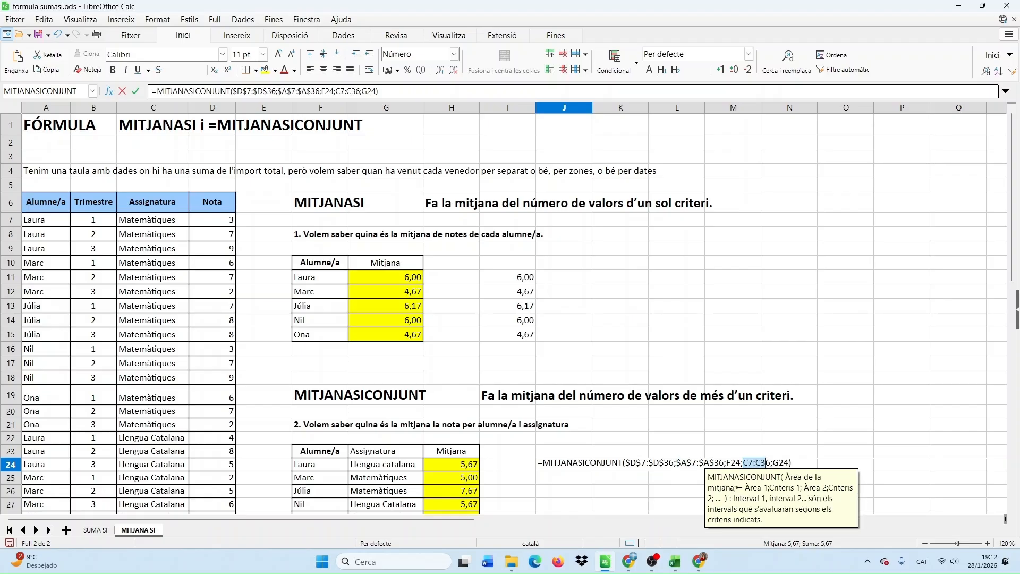
key(shift+F4)
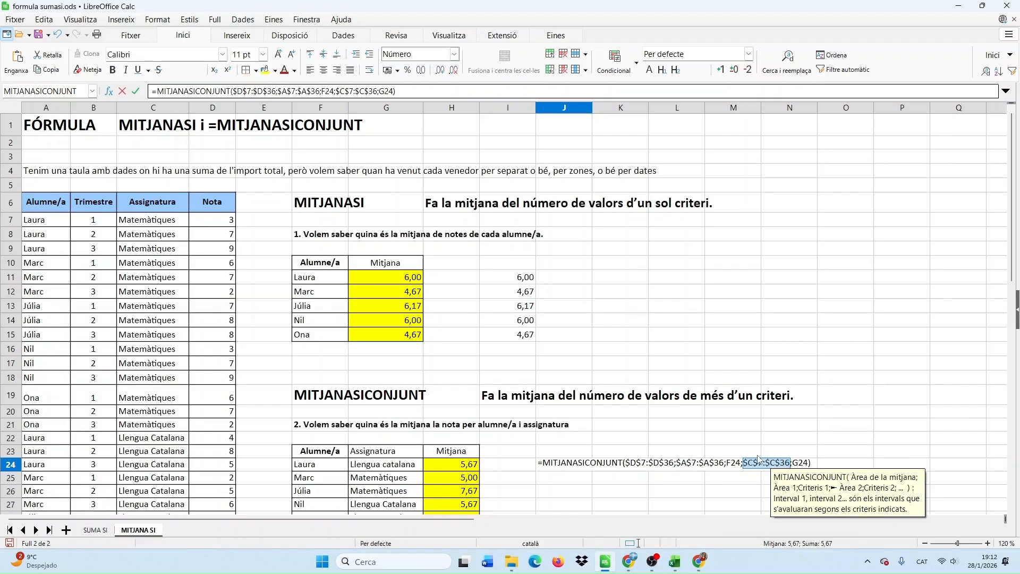
key(Return)
key(Up)
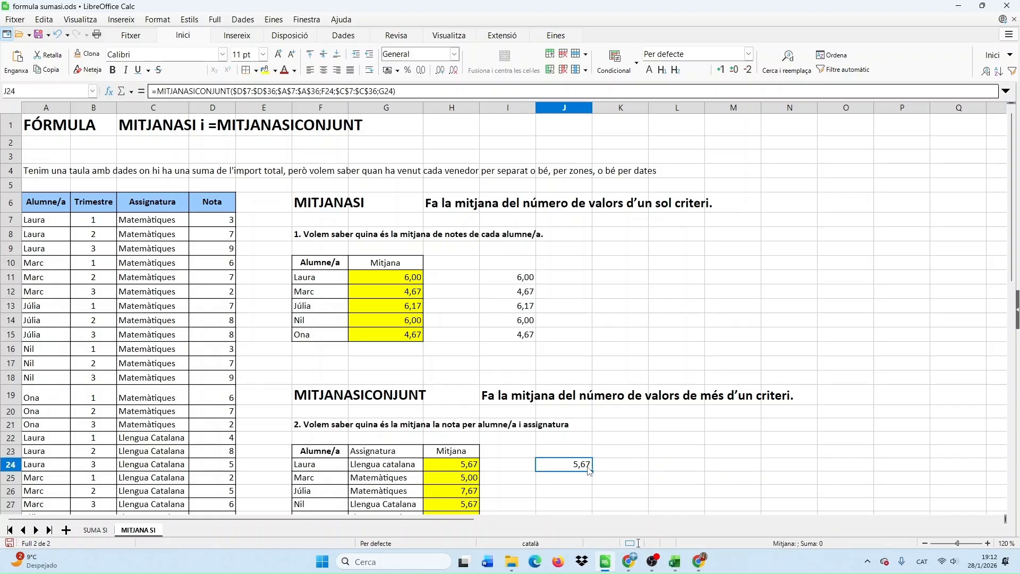
drag(592, 471, 592, 509)
click(623, 512)
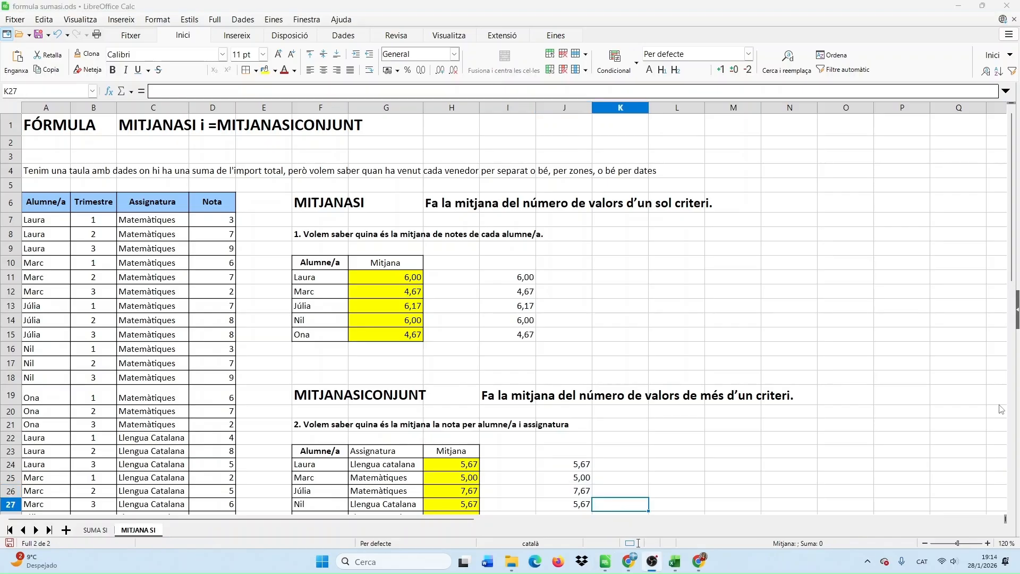
- Change the subject in G24 to Matemàtiques and the subject in G25 to Llengua catalana
click(409, 467)
click(428, 465)
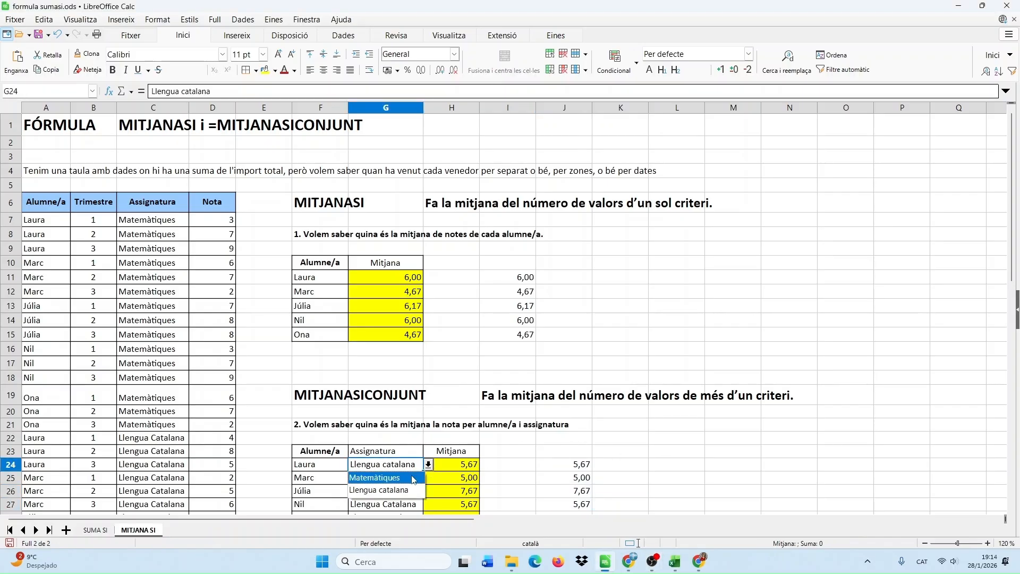
click(415, 481)
click(416, 480)
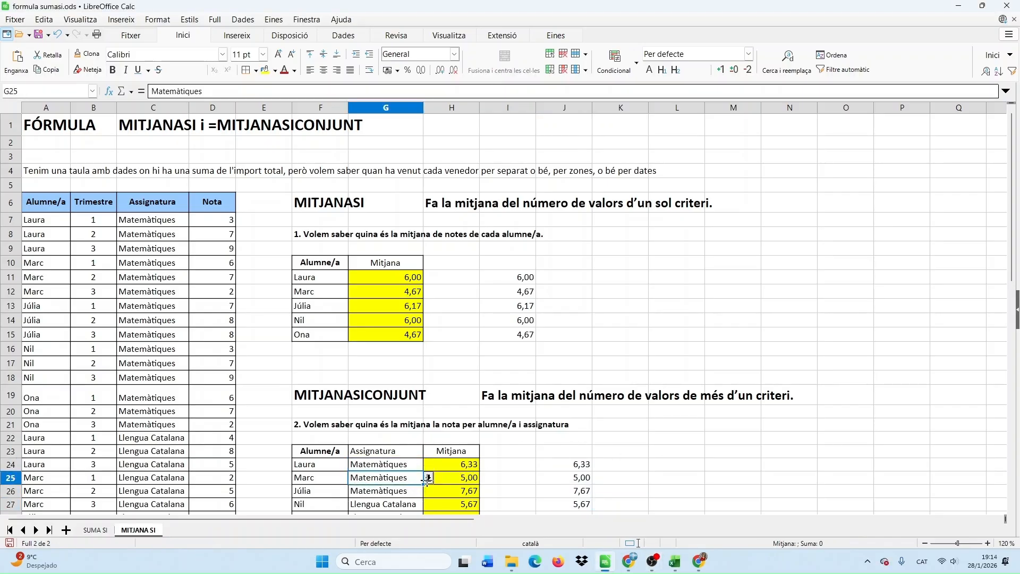
click(428, 478)
click(413, 503)
- Change the subject in G26 to Llengua catalana
scroll(414, 499, down, 1)
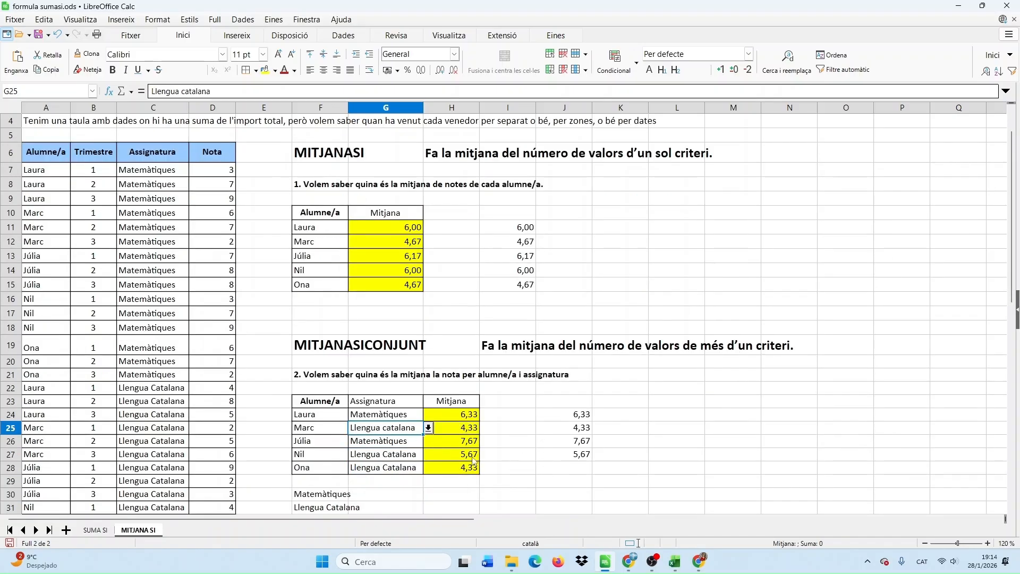
click(416, 442)
click(429, 442)
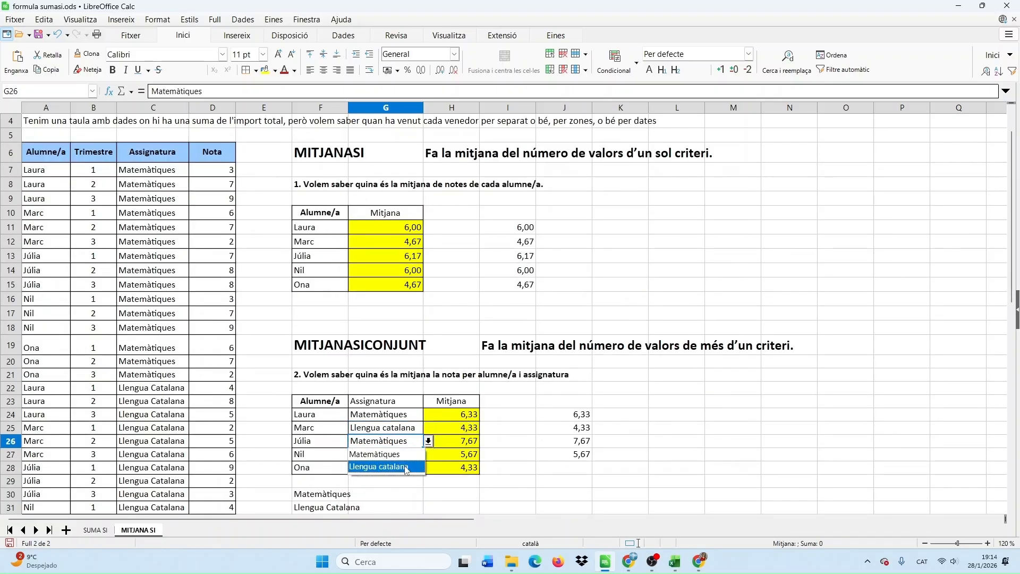
click(410, 467)
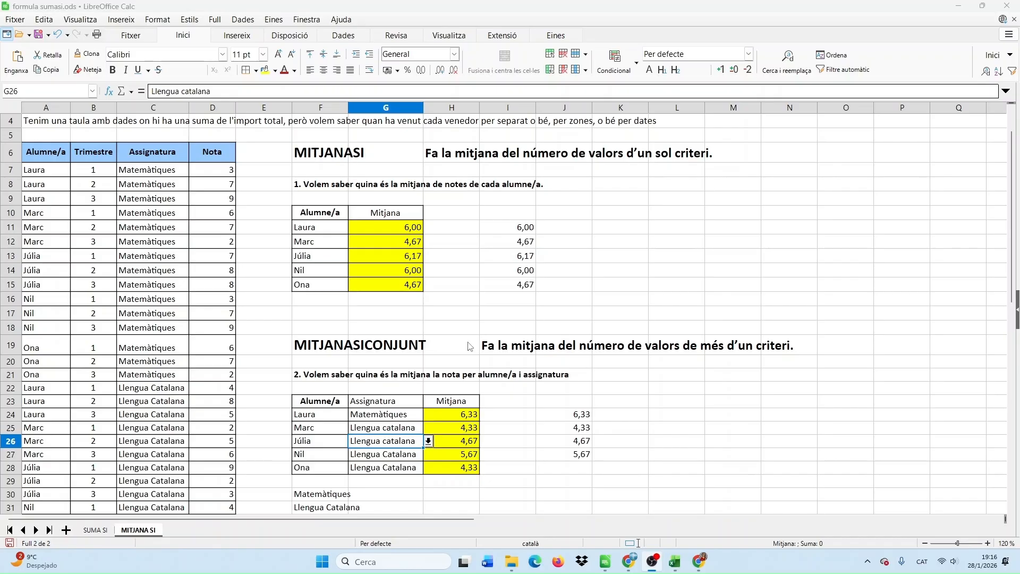
- Compare the student and subject criteria in row 24 with the matching source rows and their grades in D7:D9
click(307, 421)
click(368, 419)
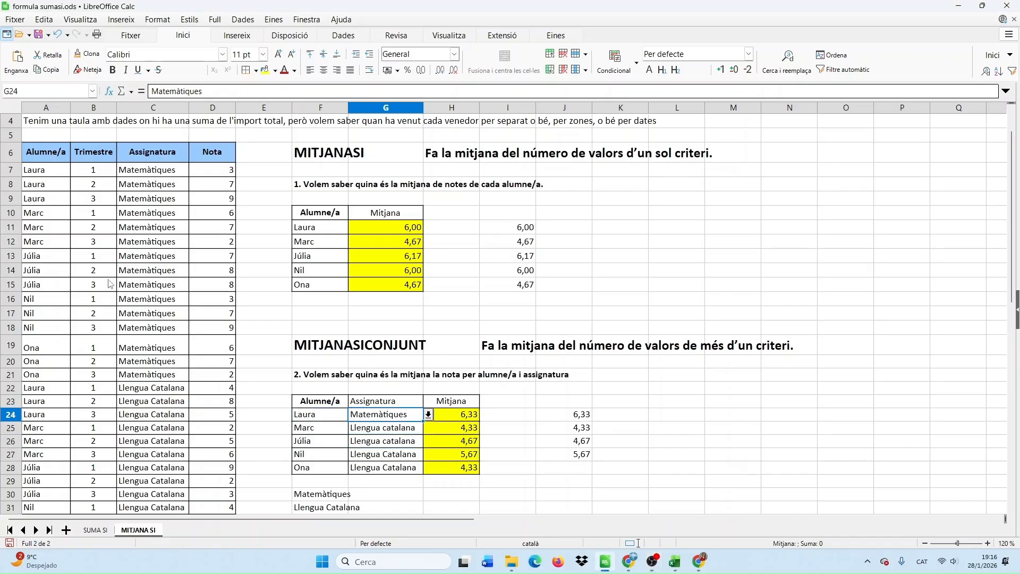
click(51, 174)
click(48, 198)
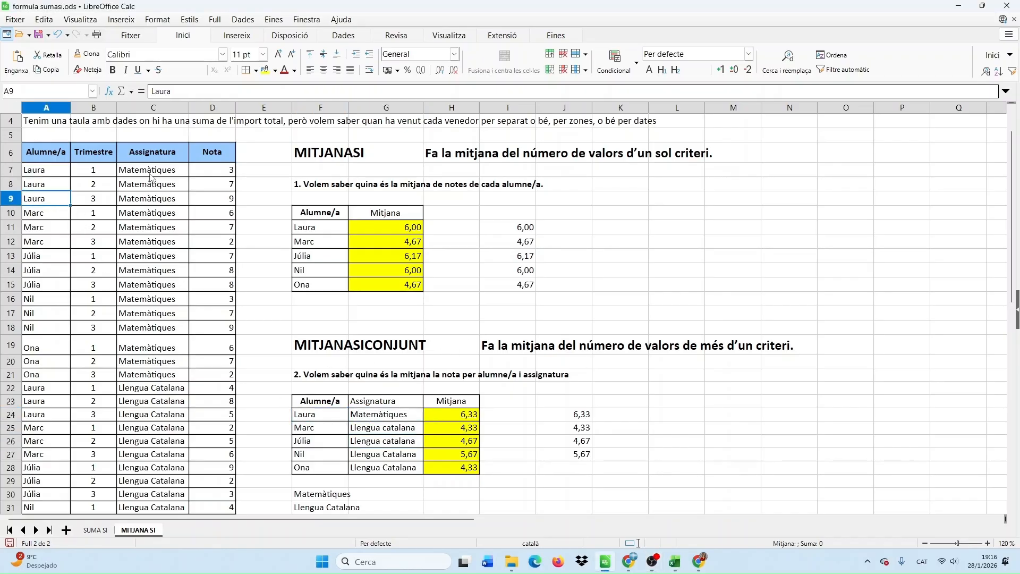
click(155, 199)
drag(221, 174, 220, 199)
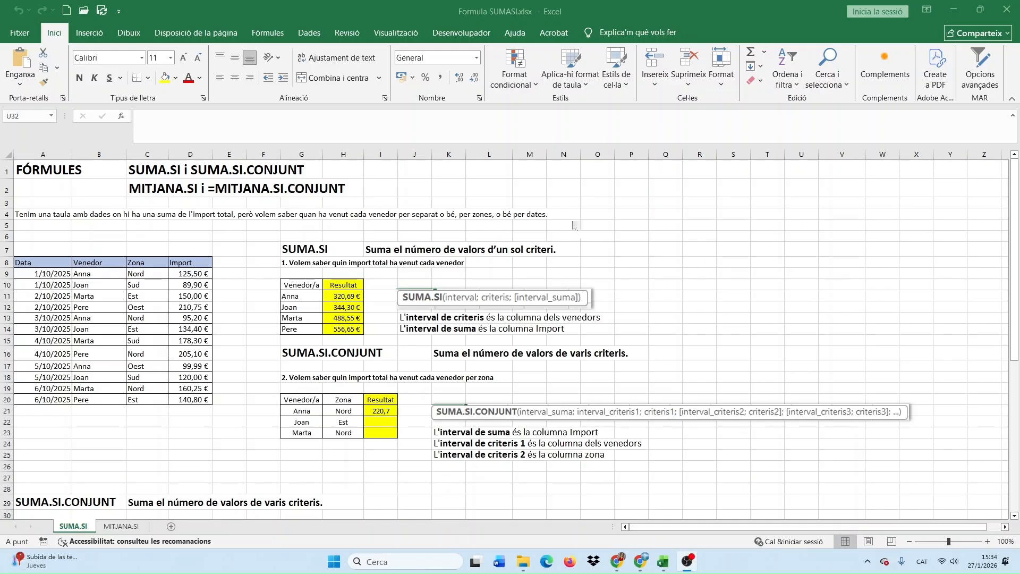
- In Excel's SUMA.SI sheet, inspect the formula in H11 and that seller's amounts in rows 9, 13 and 17
double_click(339, 298)
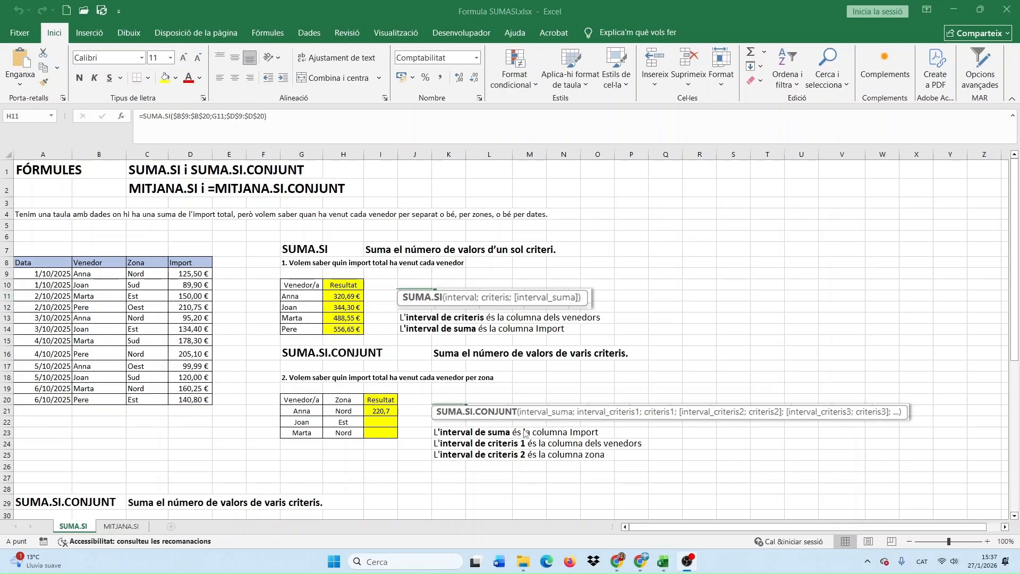
click(89, 274)
click(183, 277)
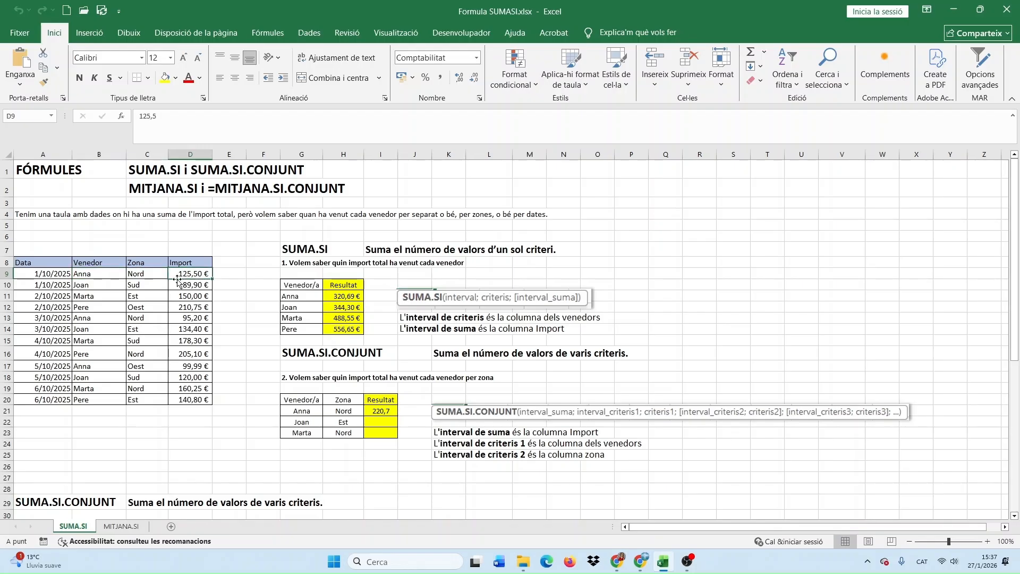
click(94, 318)
click(183, 319)
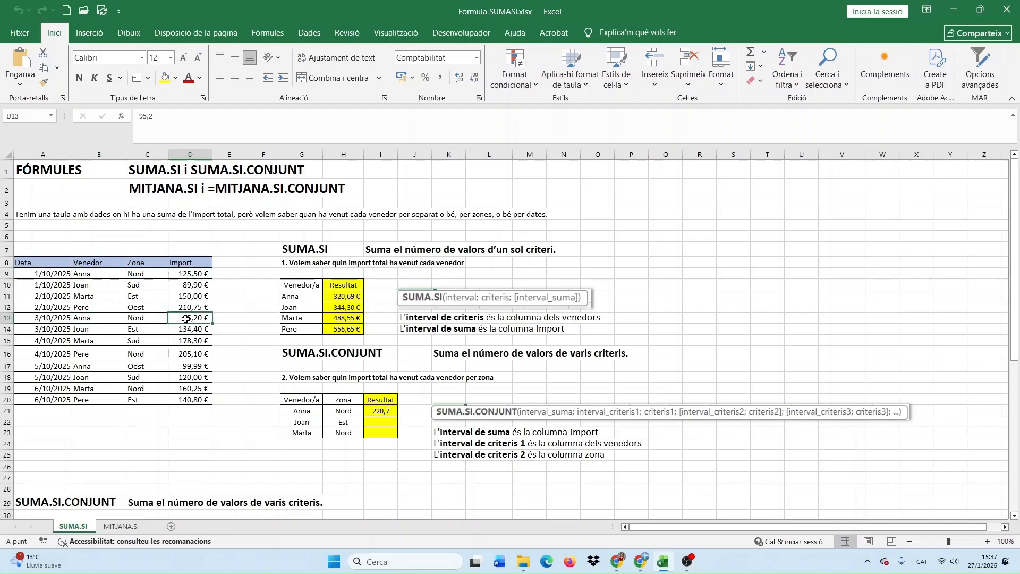
click(103, 366)
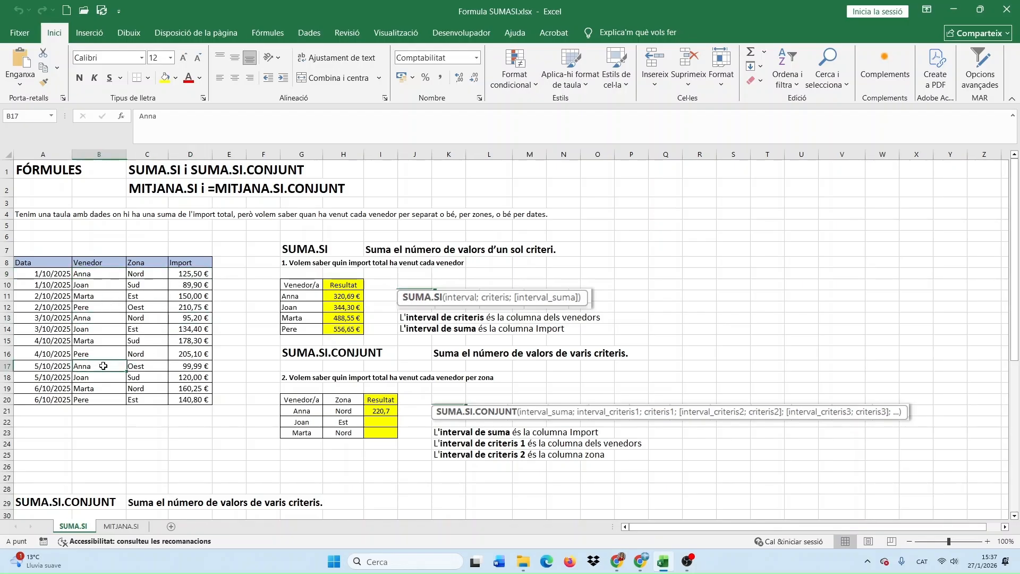
click(184, 367)
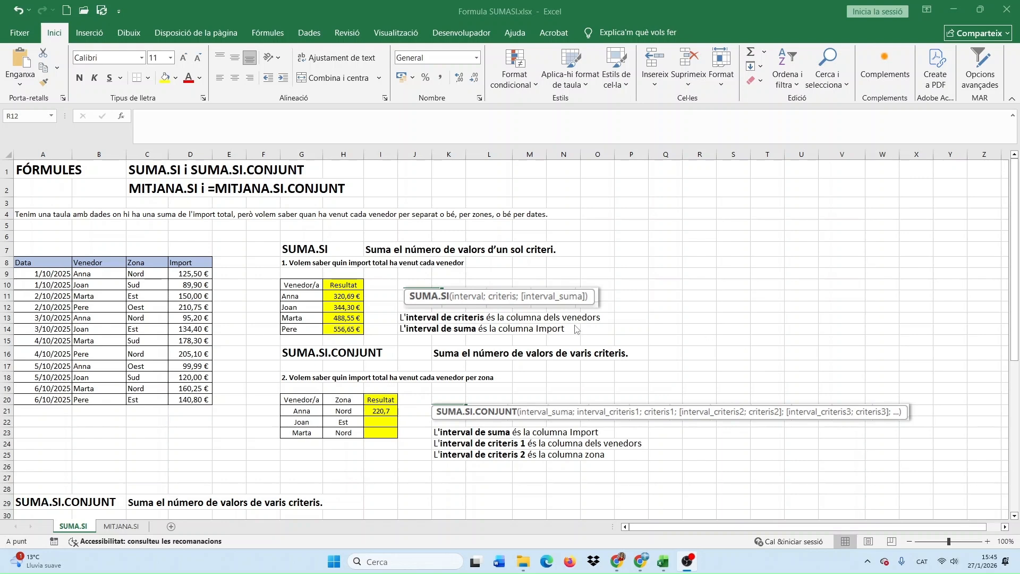
- Move the SUMA.SI syntax picture away from I11 and start a SUMA.SI formula in I11
click(485, 295)
drag(484, 296, 523, 295)
click(381, 298)
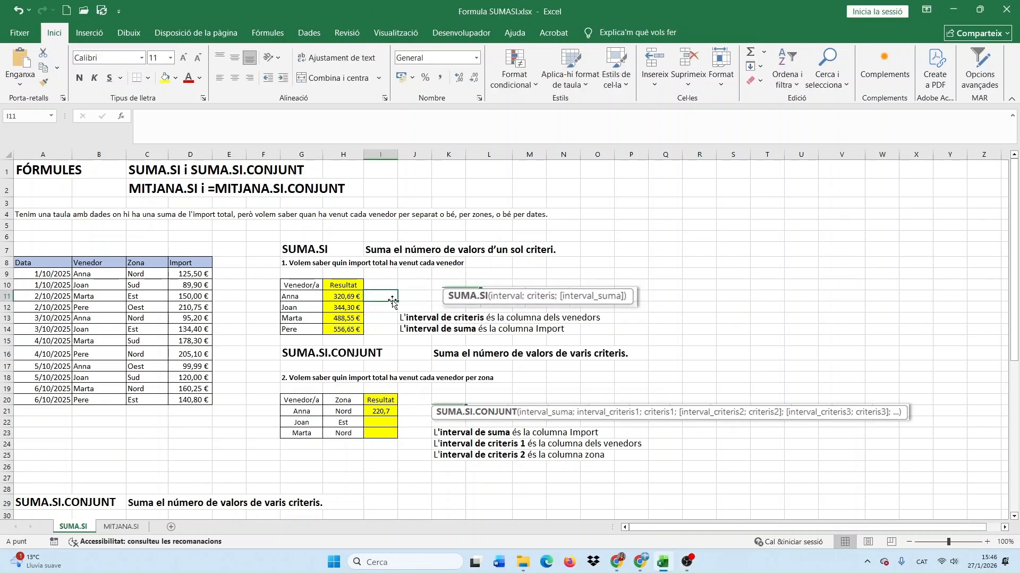
text(=su)
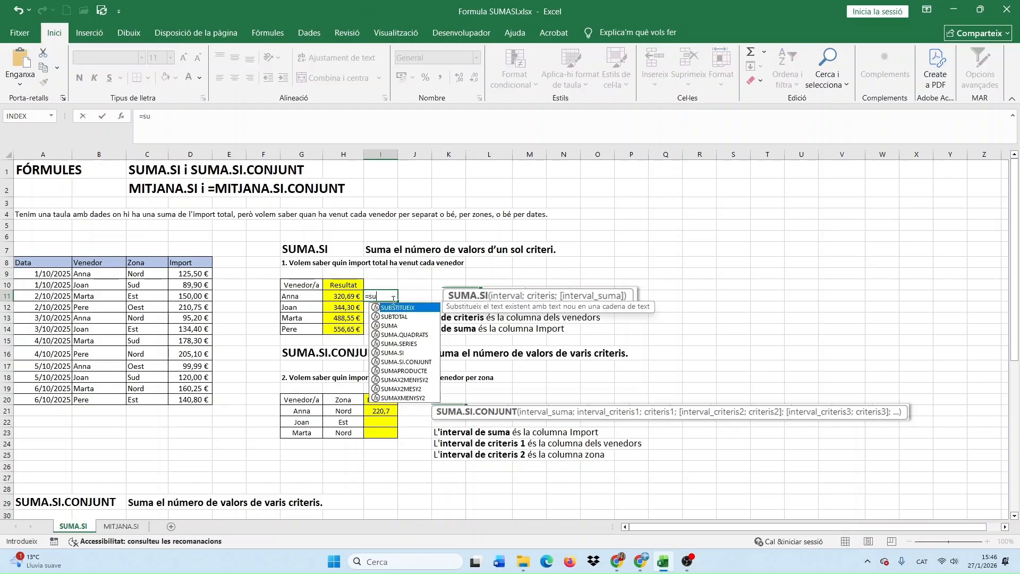
text(ma.si)
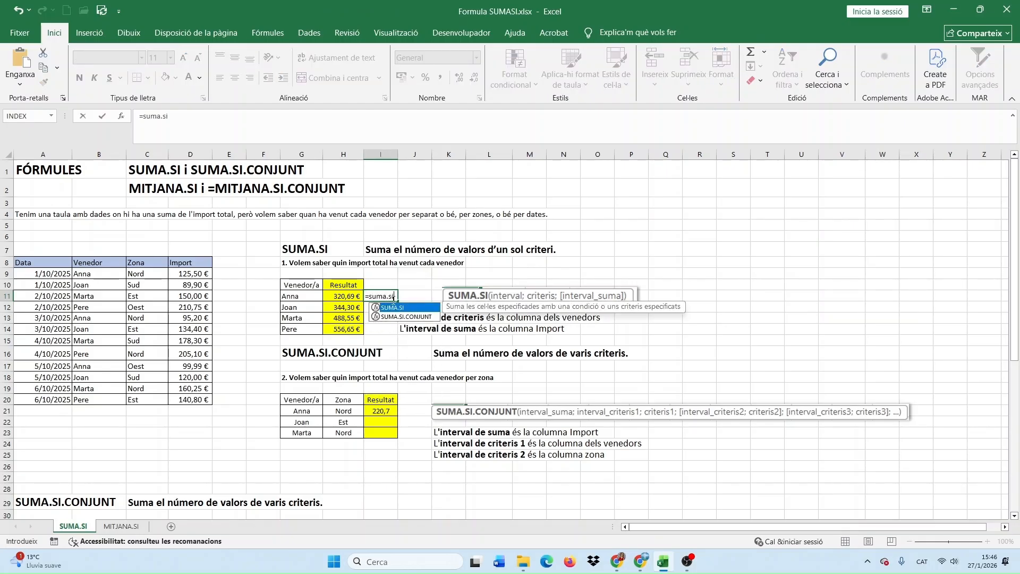
double_click(402, 308)
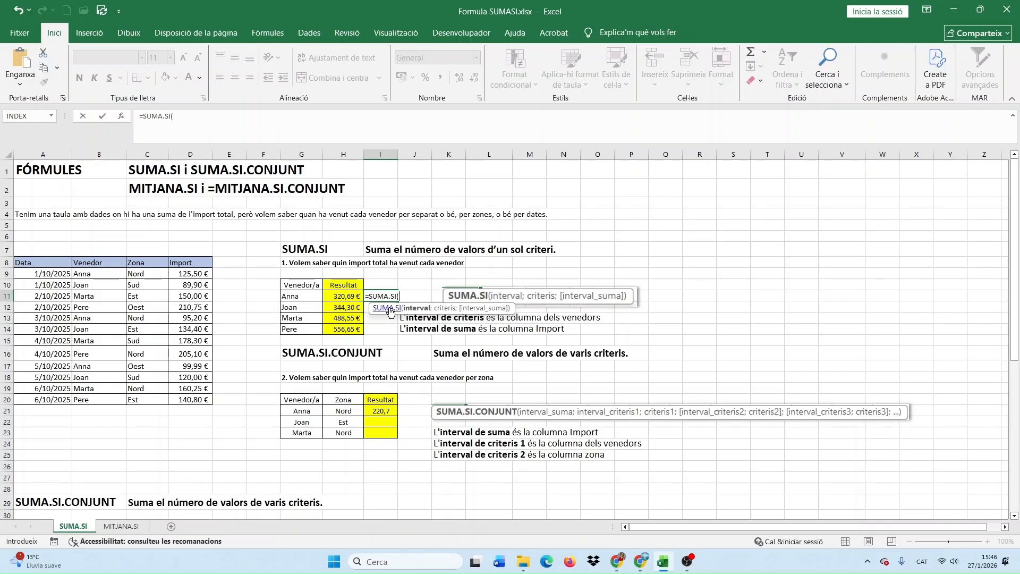
- Complete the I11 formula with B9:B20 as the criteria range, G11 as the criterion and D9:D20 as the sum range
click(82, 274)
drag(82, 275, 105, 397)
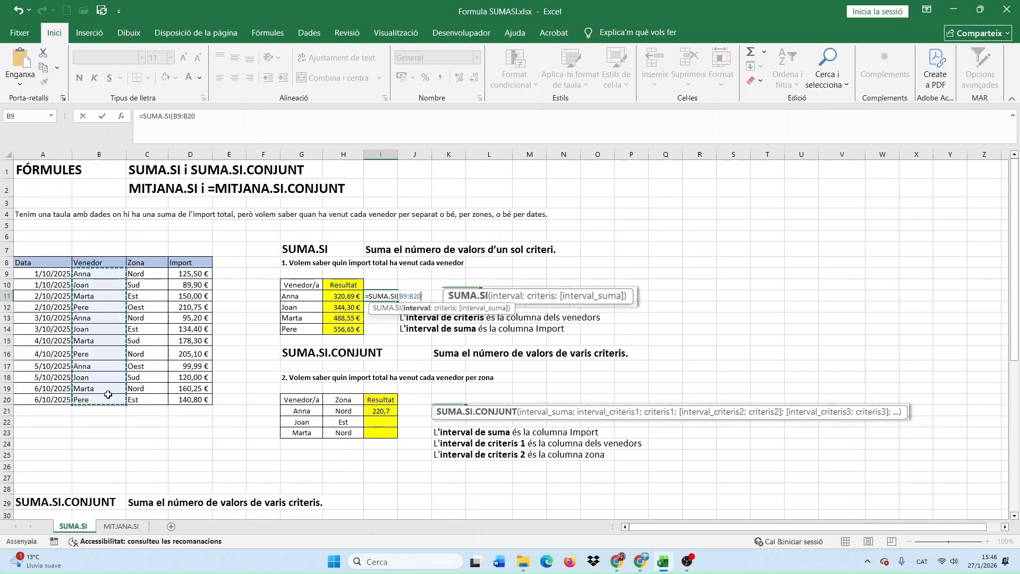
text(;)
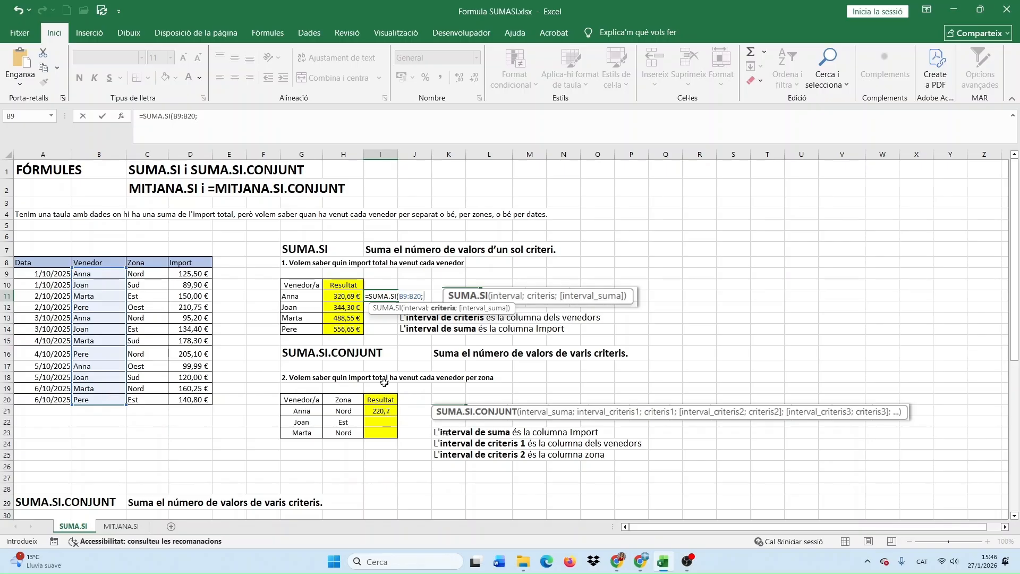
click(301, 296)
text(;)
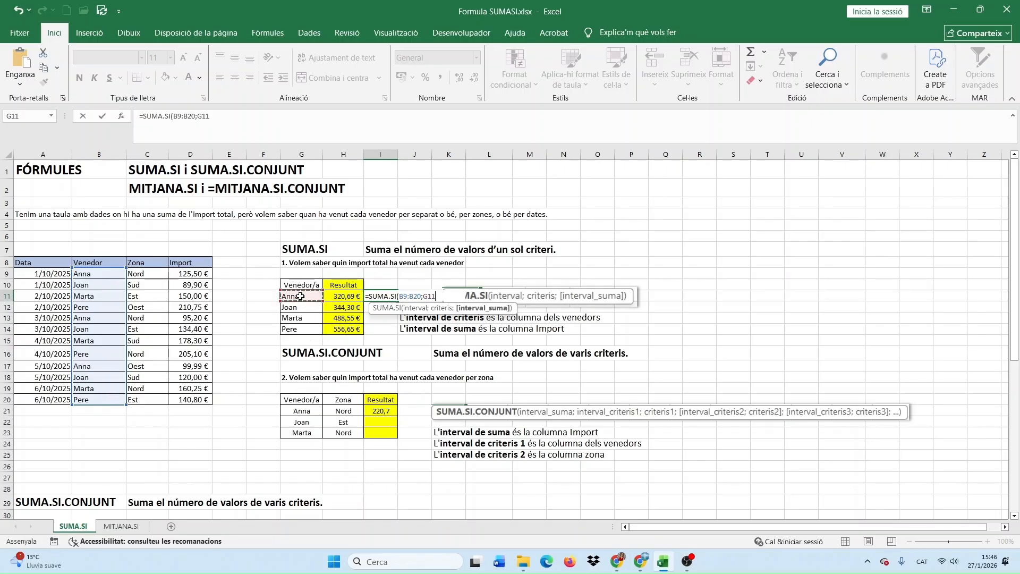
drag(193, 276, 193, 399)
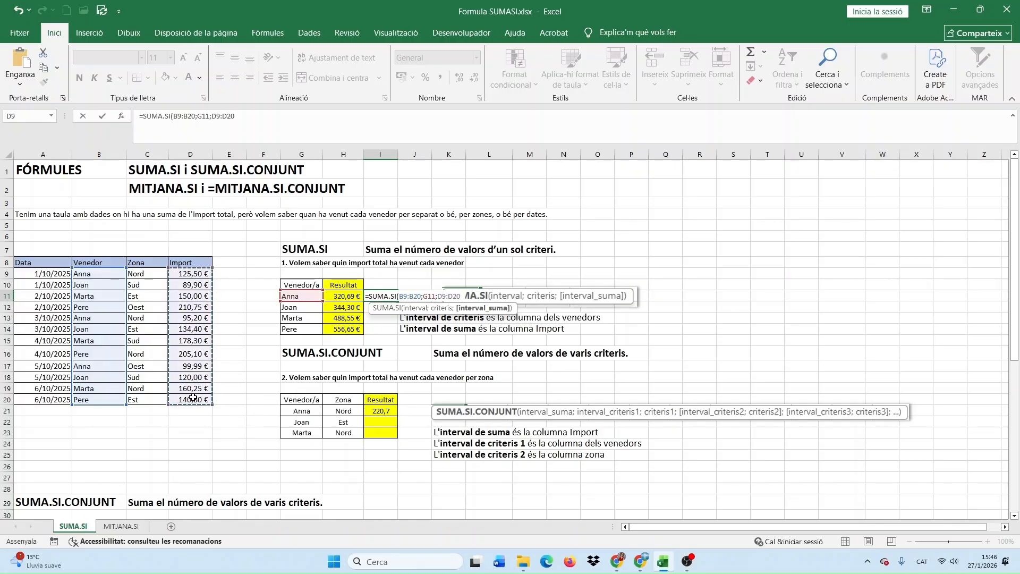
key(Return)
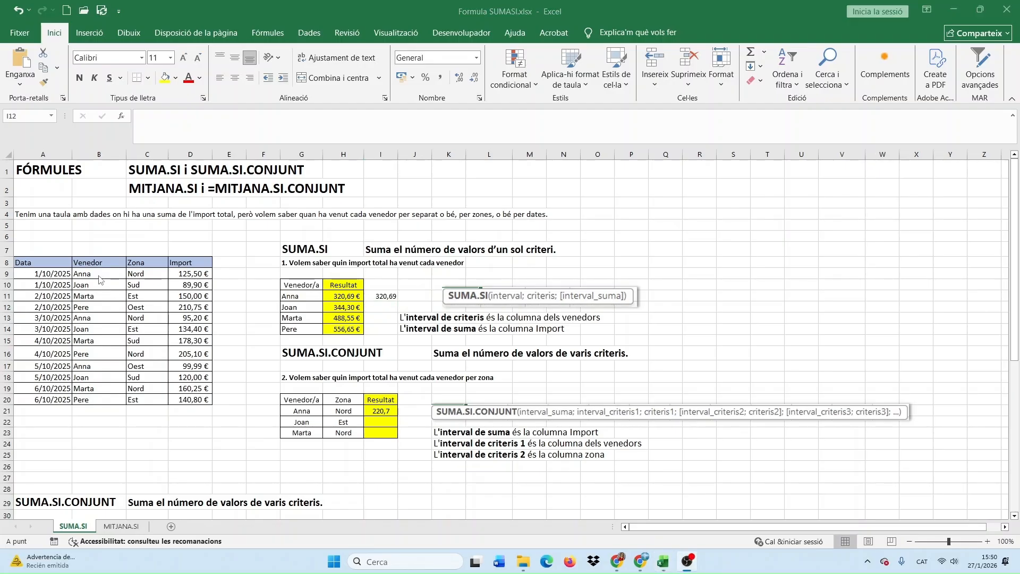
- Select the first seller's amounts in D9, D13 and D17 together to check their sum against I11
click(98, 276)
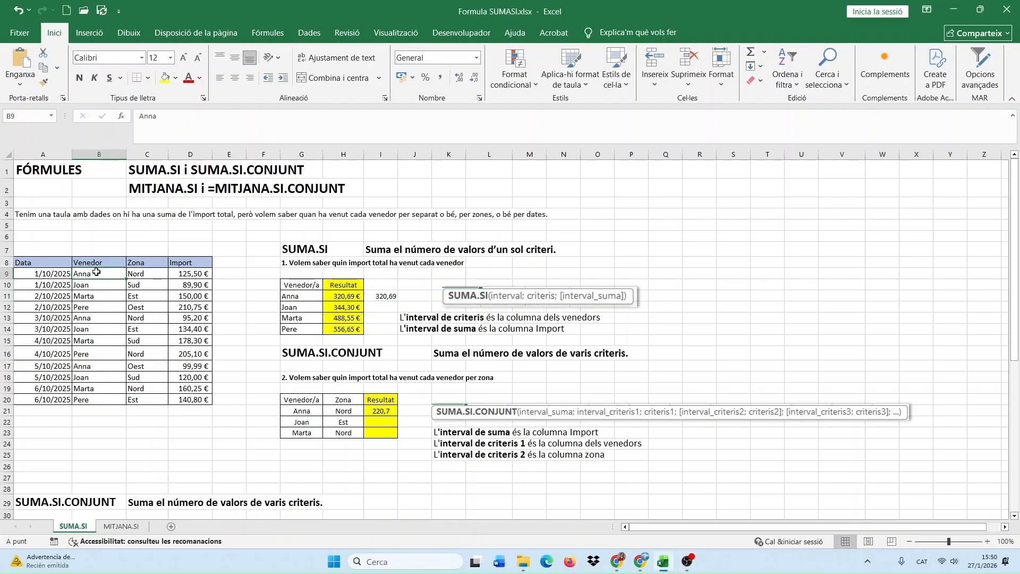
click(183, 274)
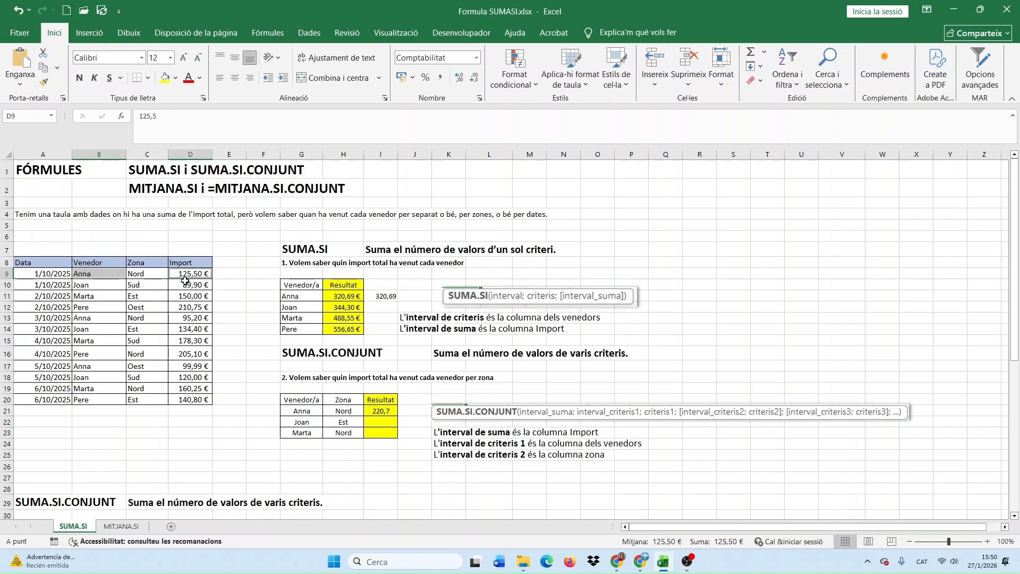
click(185, 277)
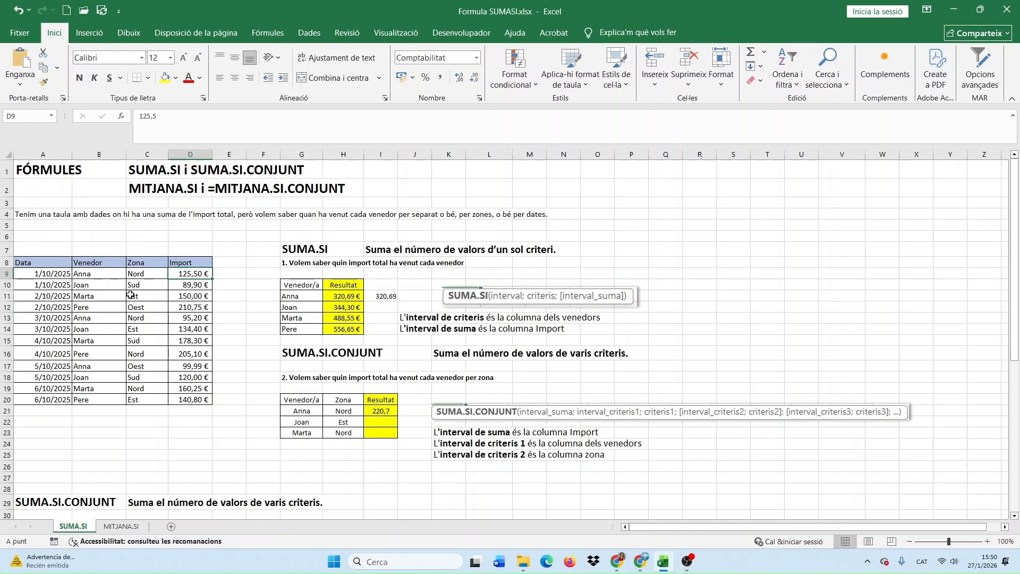
ctrl+click(187, 318)
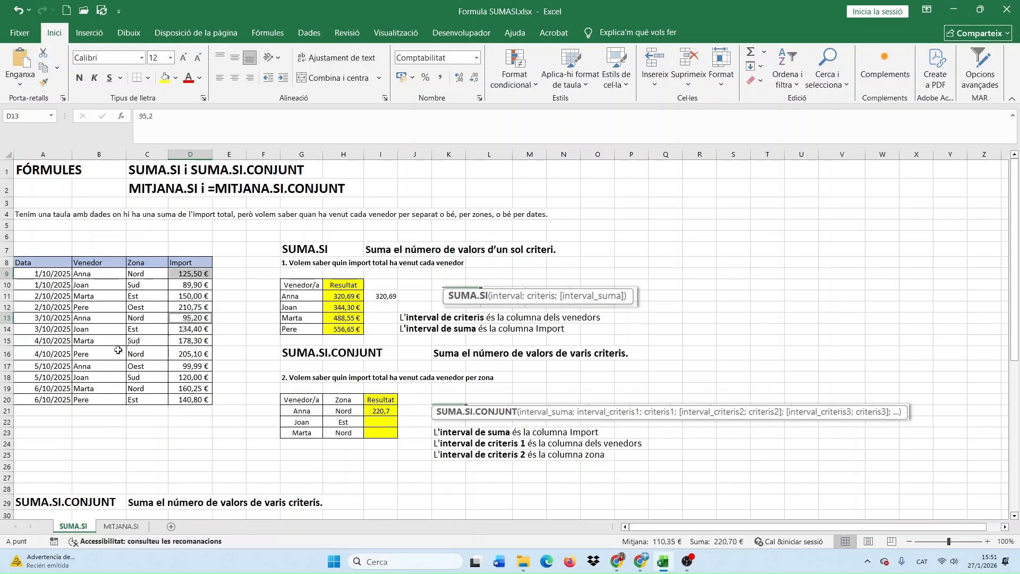
ctrl+click(180, 367)
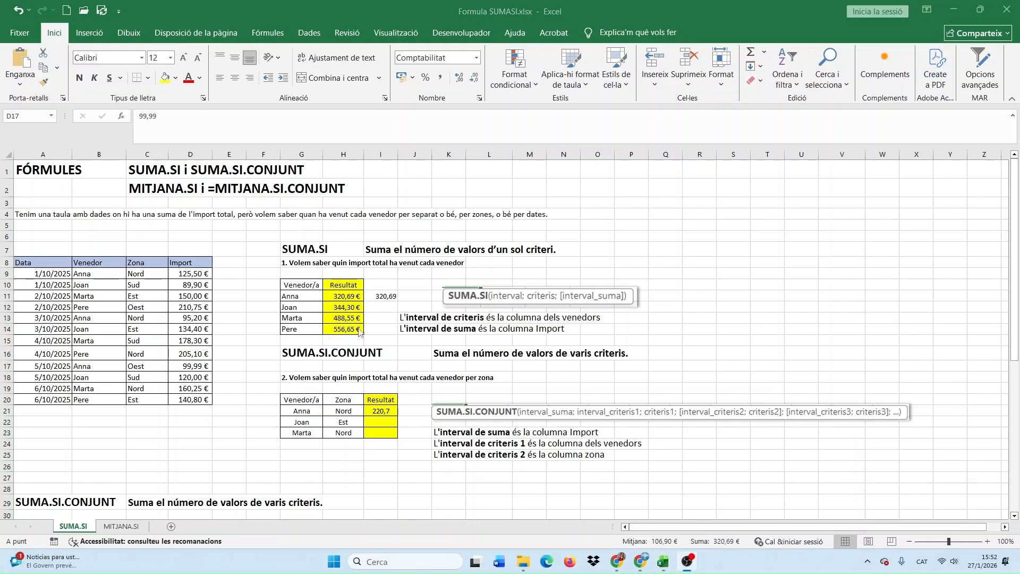
- Make the B9:B20 and D9:D20 ranges absolute in the I11 formula and fill it down to I14
double_click(381, 296)
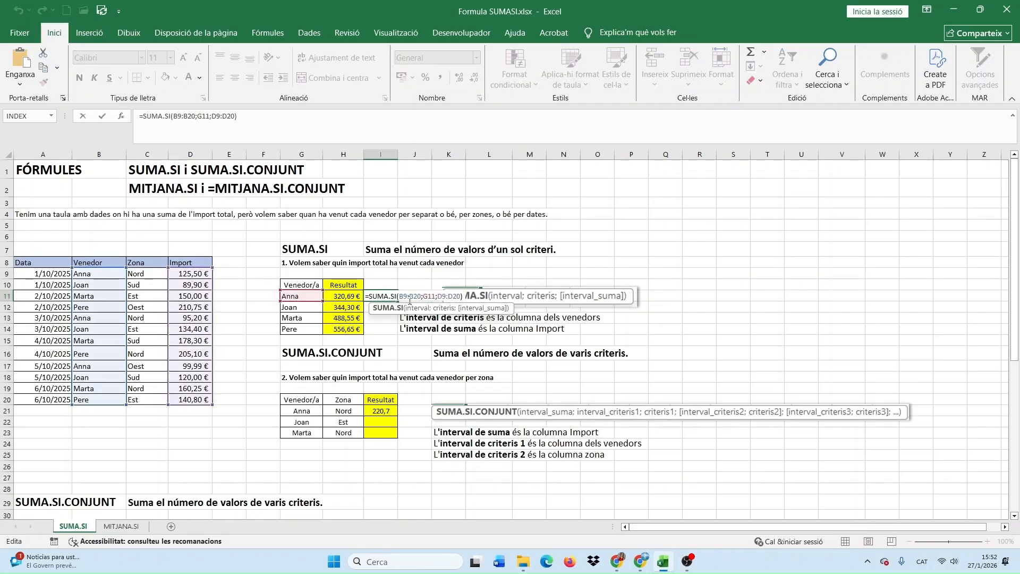
drag(401, 296, 420, 296)
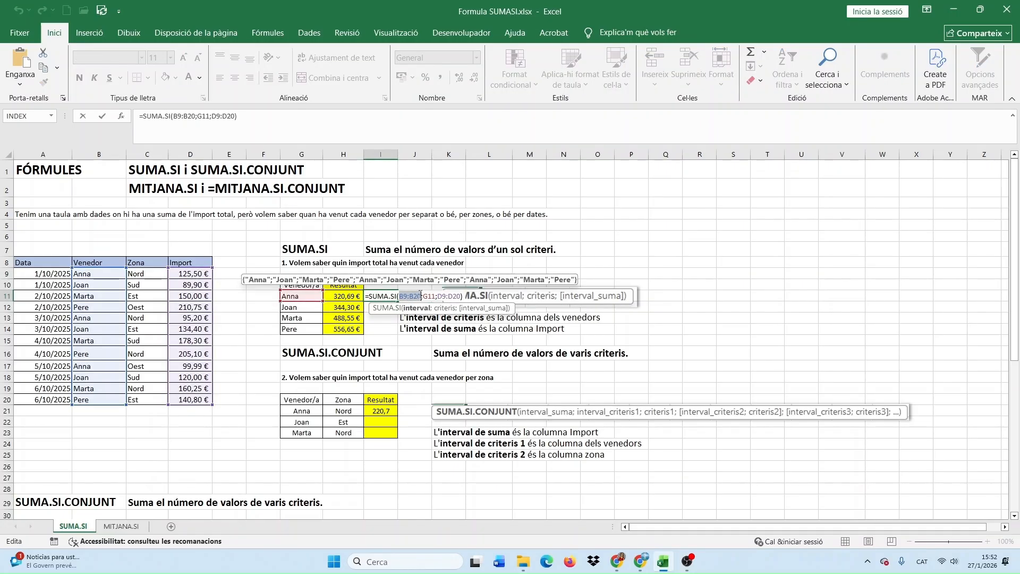
key(F4)
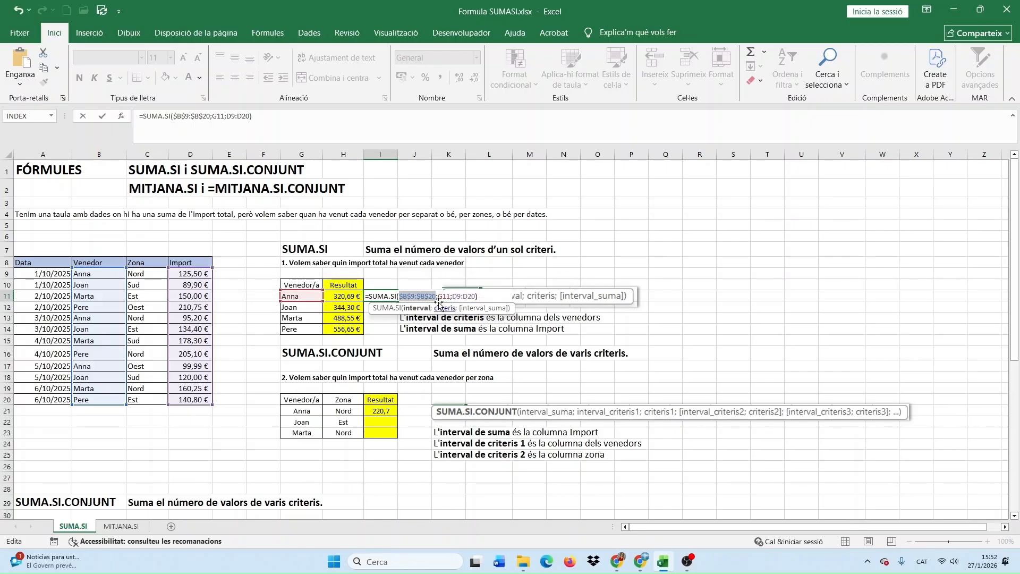
click(454, 296)
drag(453, 296, 475, 296)
key(F4)
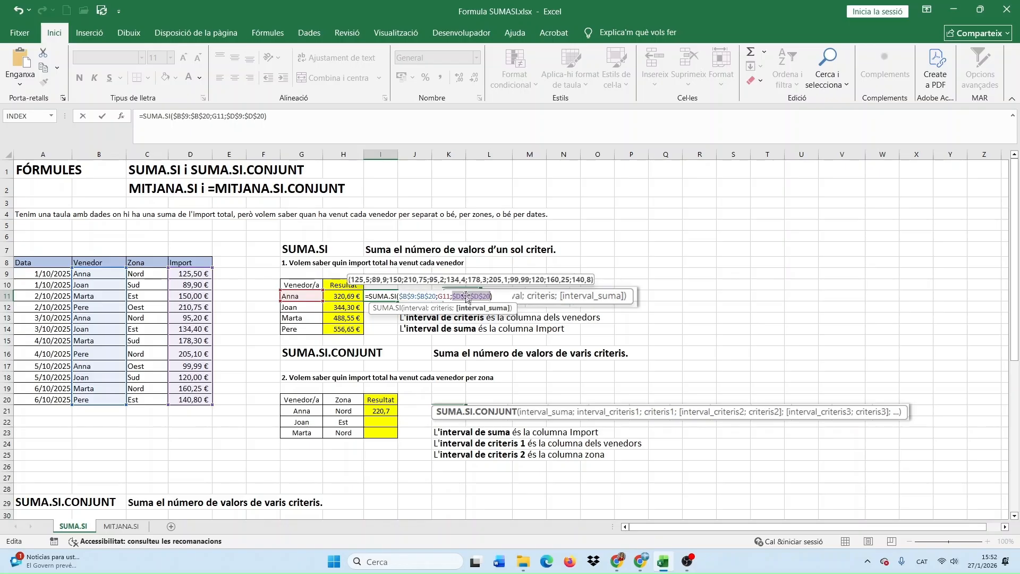
key(Return)
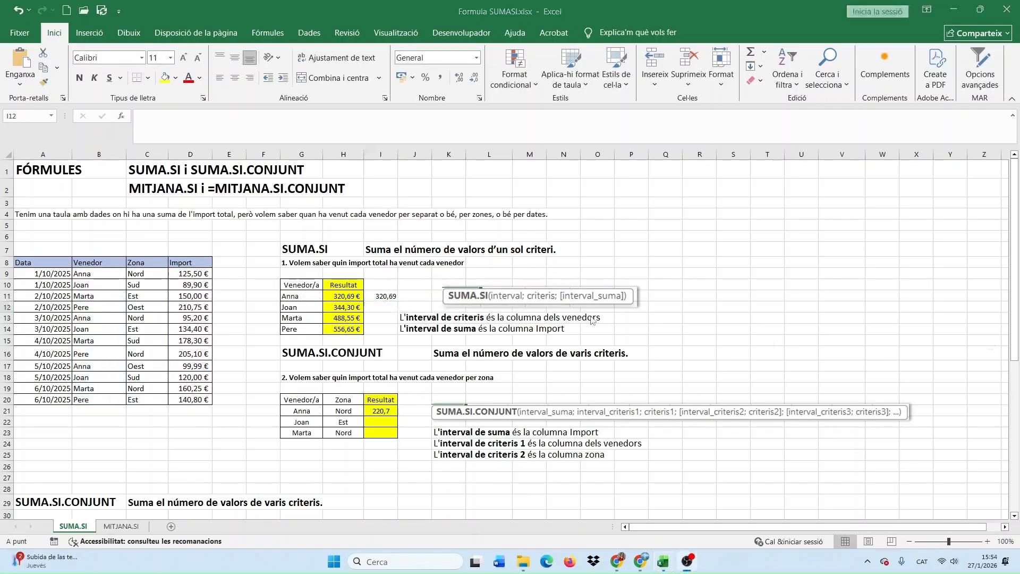
click(380, 299)
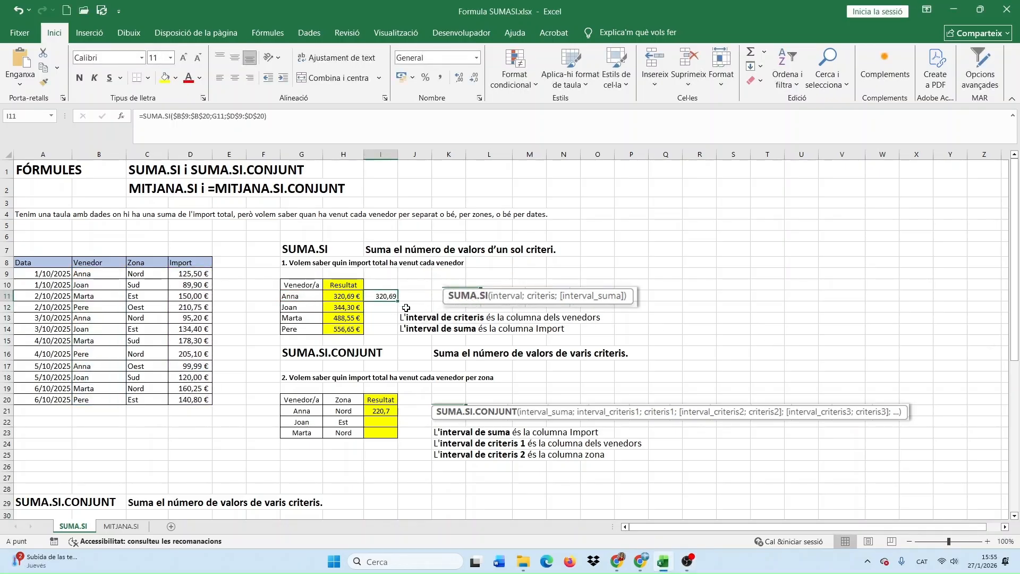
drag(398, 301, 398, 335)
- Inspect the SUMA.SI formulas in I11 through I14 to compare their fixed ranges and each row's criterion reference
double_click(384, 296)
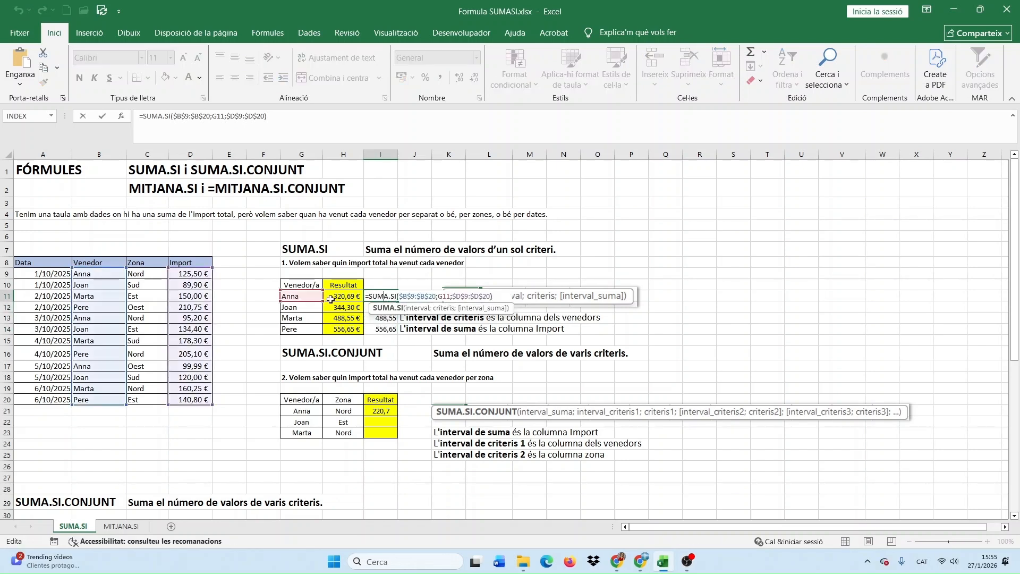
key(Escape)
click(378, 308)
double_click(379, 307)
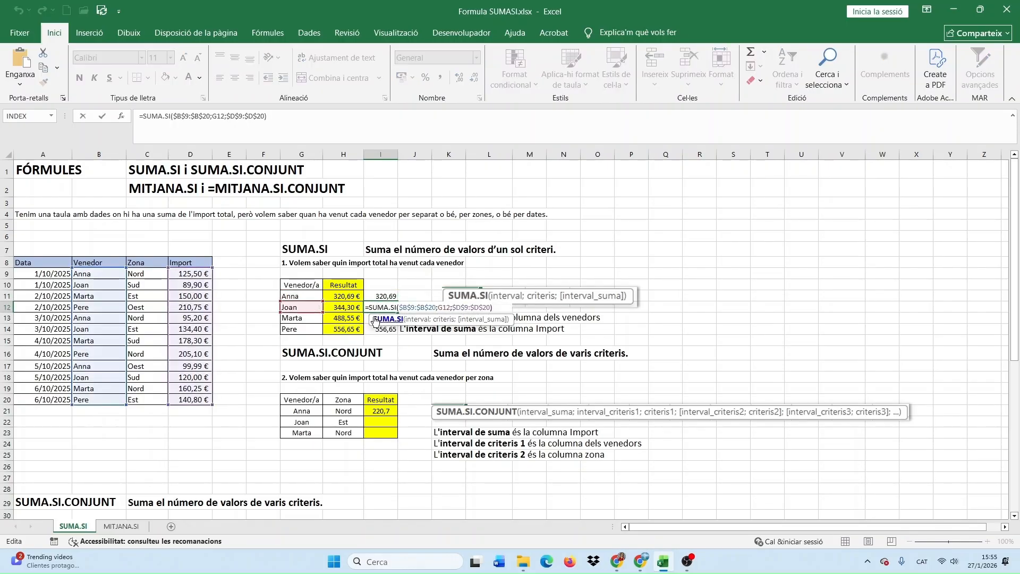
key(Escape)
double_click(383, 319)
key(Escape)
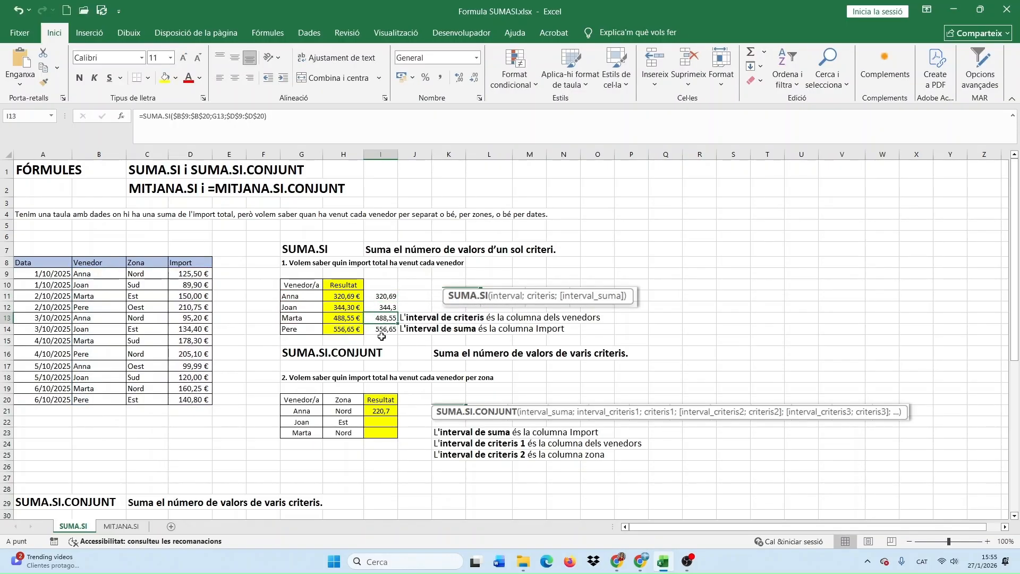
double_click(380, 330)
key(Escape)
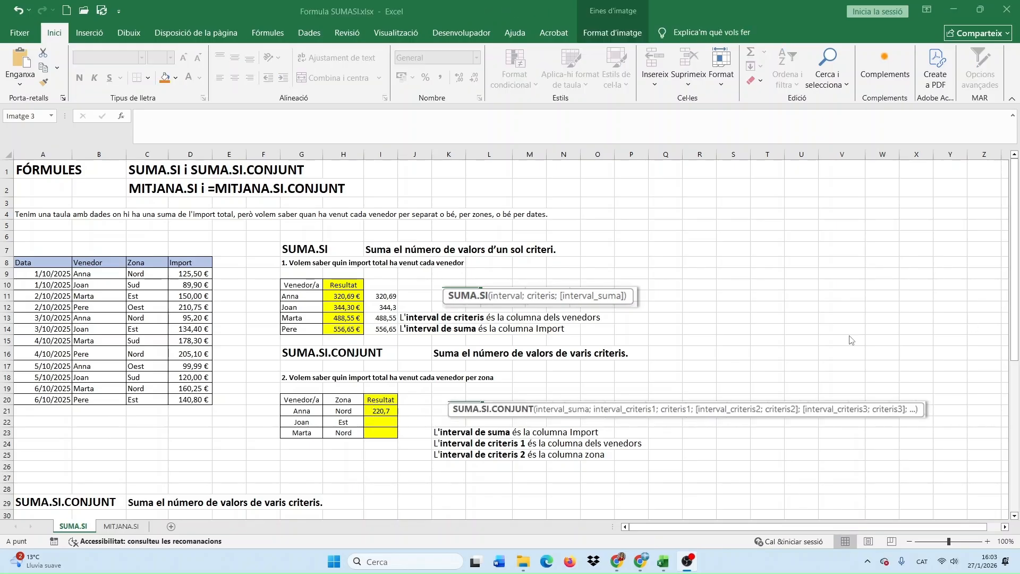
- Move the SUMA.SI.CONJUNT syntax picture away from J21 and start a SUMA.SI.CONJUNT formula in J21
drag(455, 415, 463, 415)
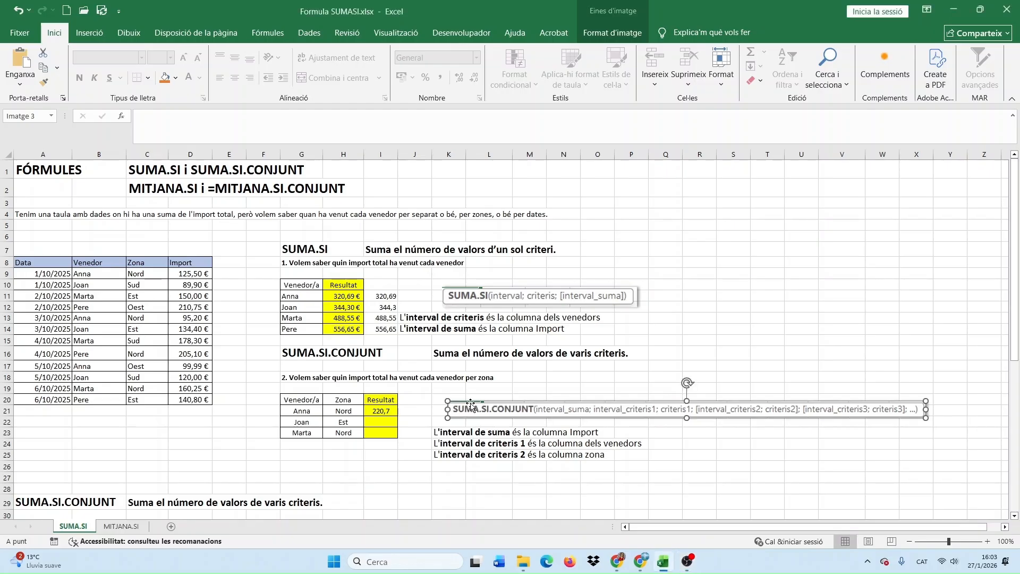
click(422, 409)
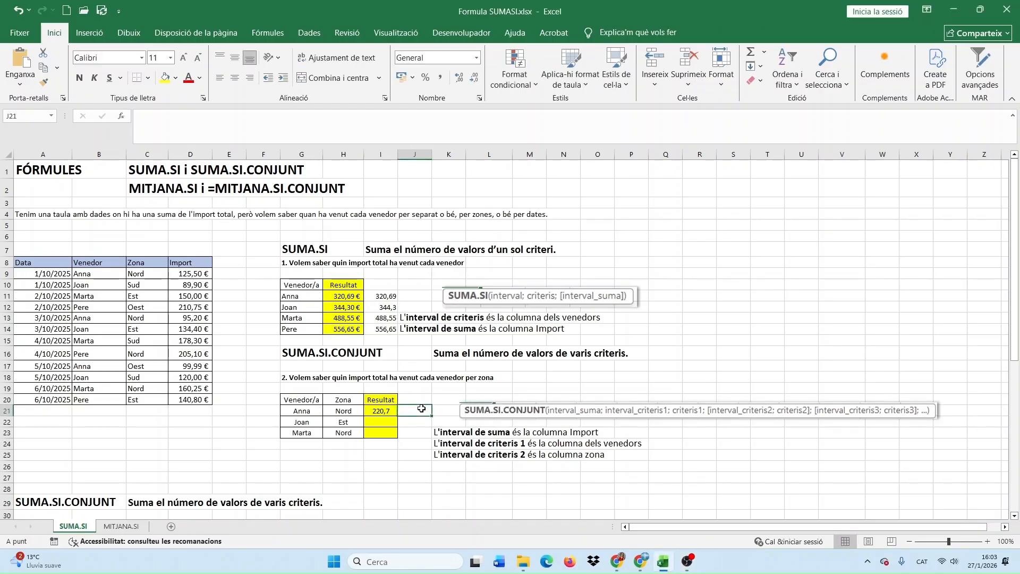
text(=SUMA)
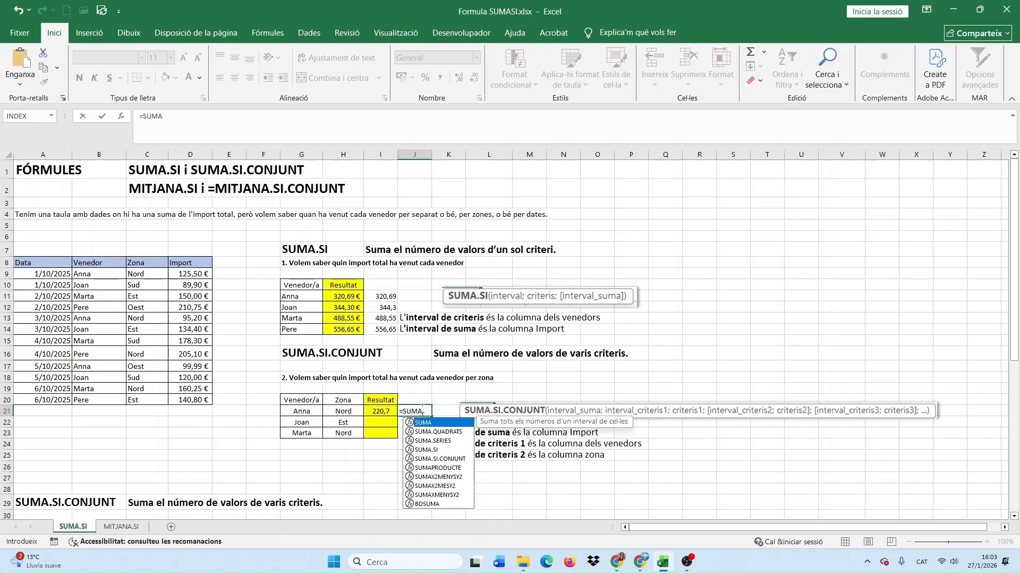
text(.SI)
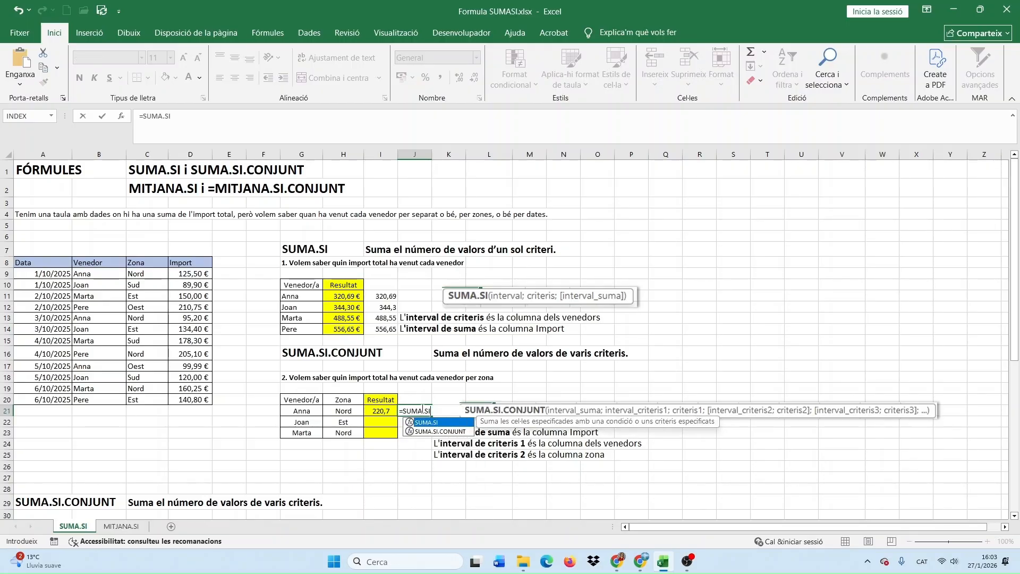
double_click(417, 432)
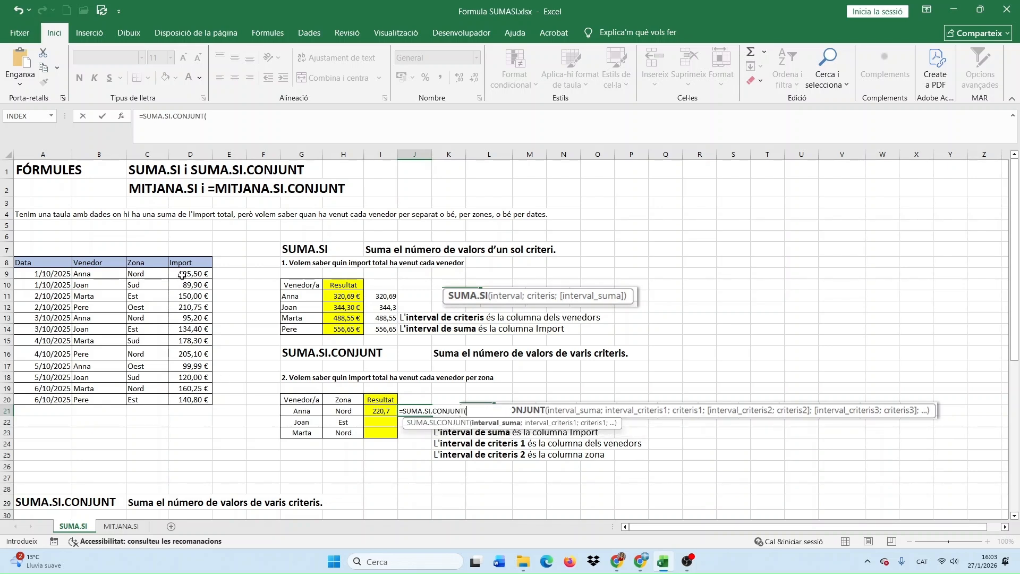
- Supply D9:D20 as the sum range, B9:B20 as the first criteria range and G21 as its criterion
drag(182, 274, 187, 398)
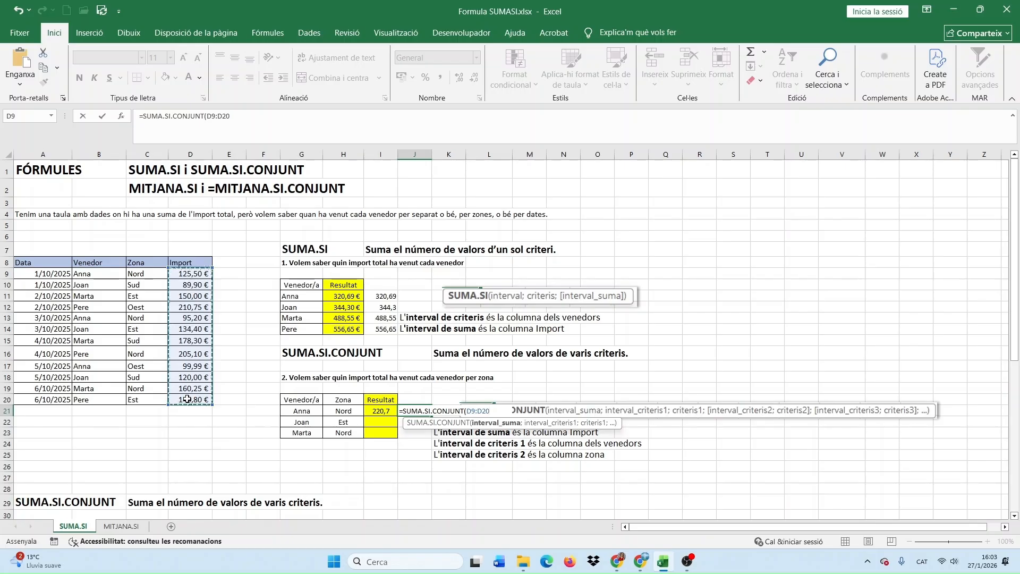
text(;)
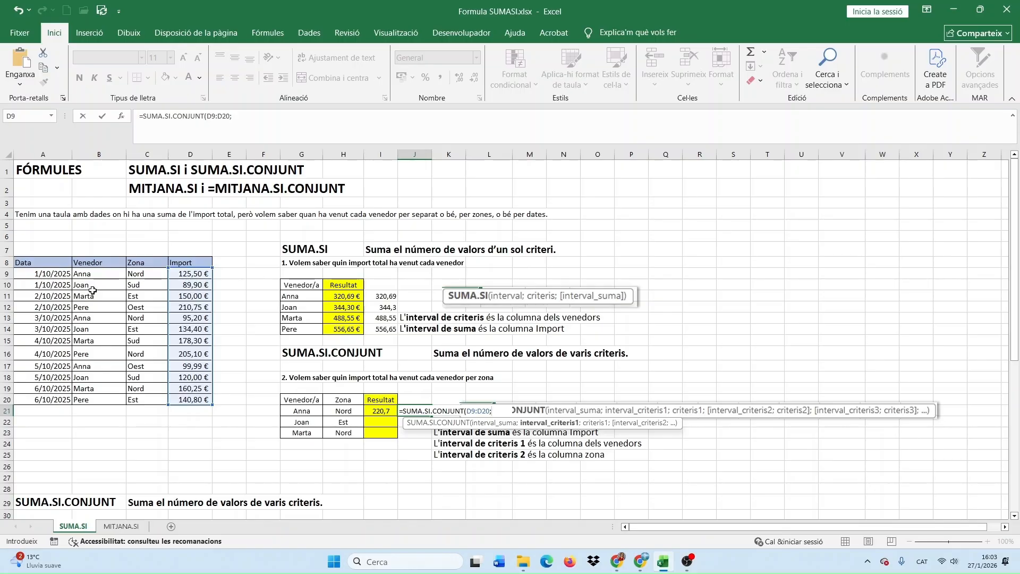
drag(86, 275, 85, 398)
text(;)
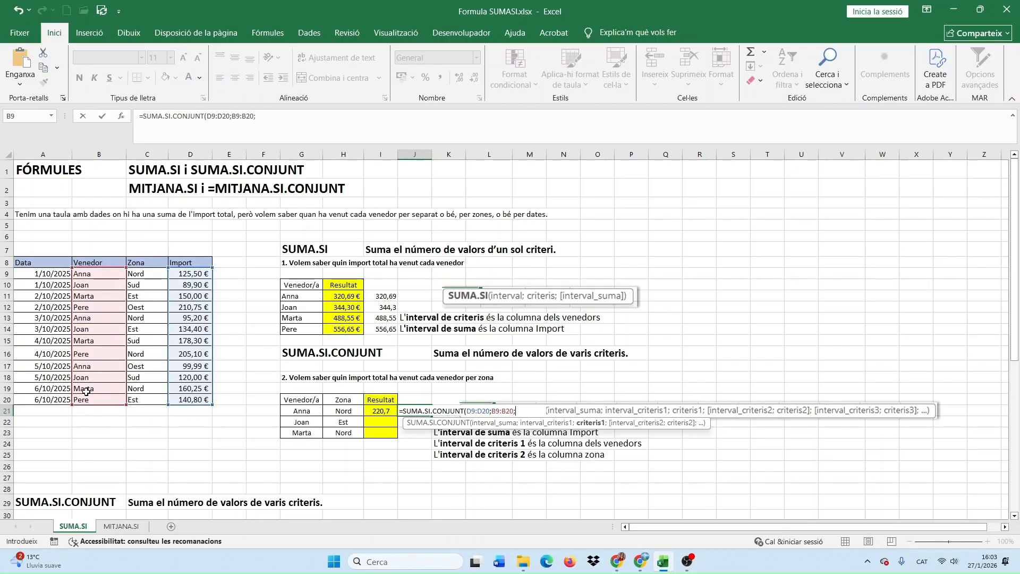
click(288, 412)
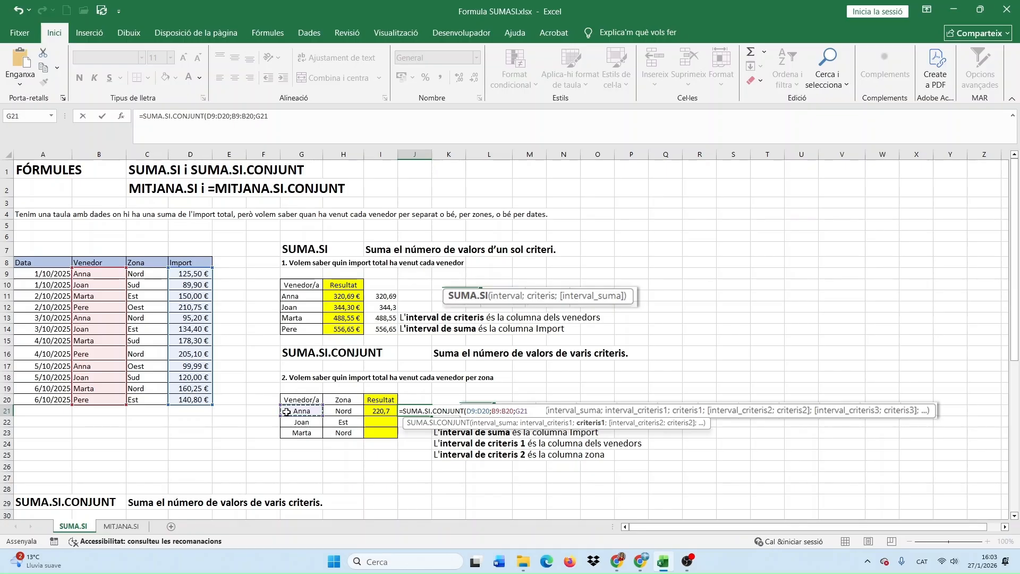
text(;)
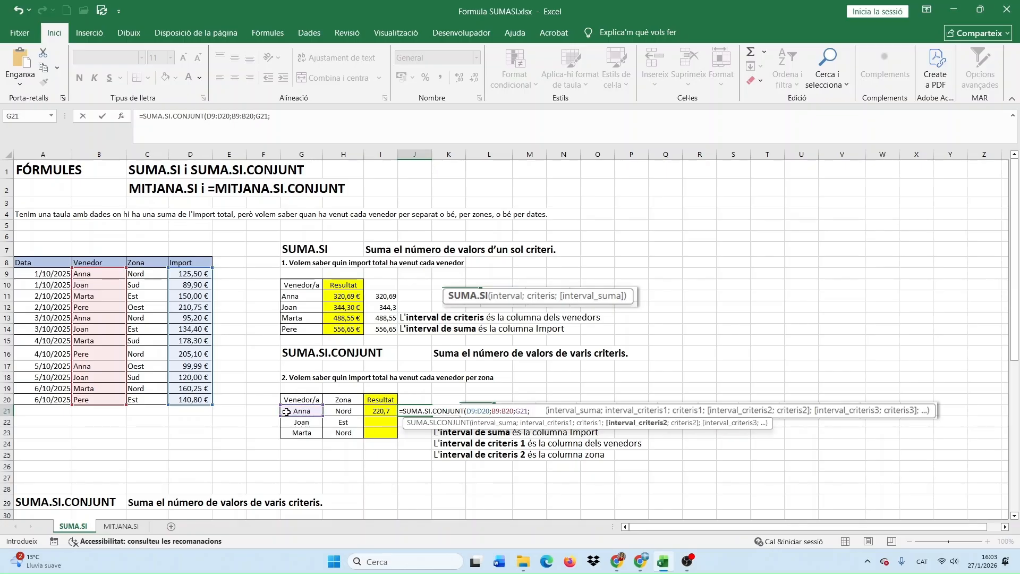
- Add C9:C20 as the second criteria range with H21 as its criterion and enter the J21 formula
drag(144, 274, 145, 399)
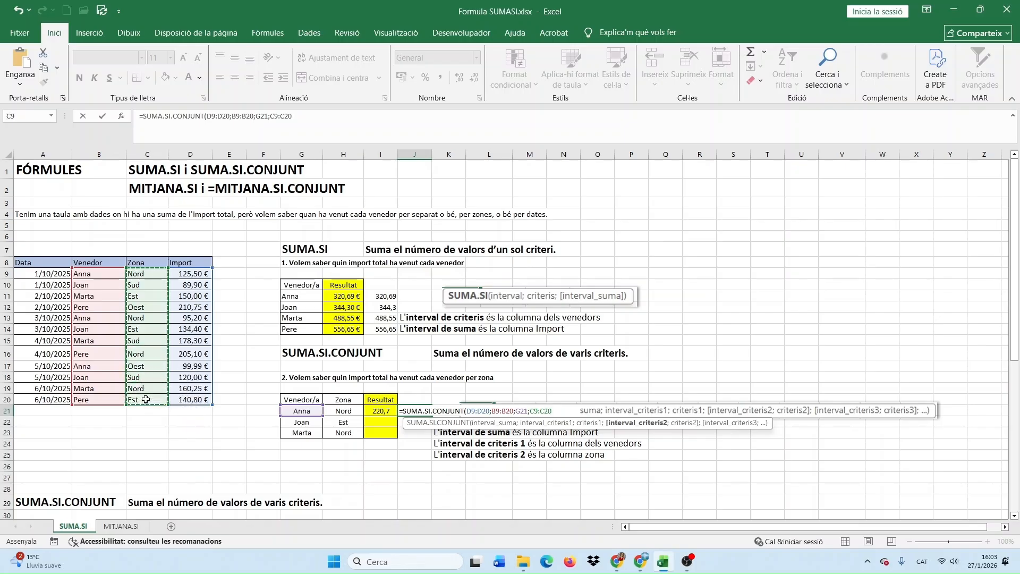
text(;)
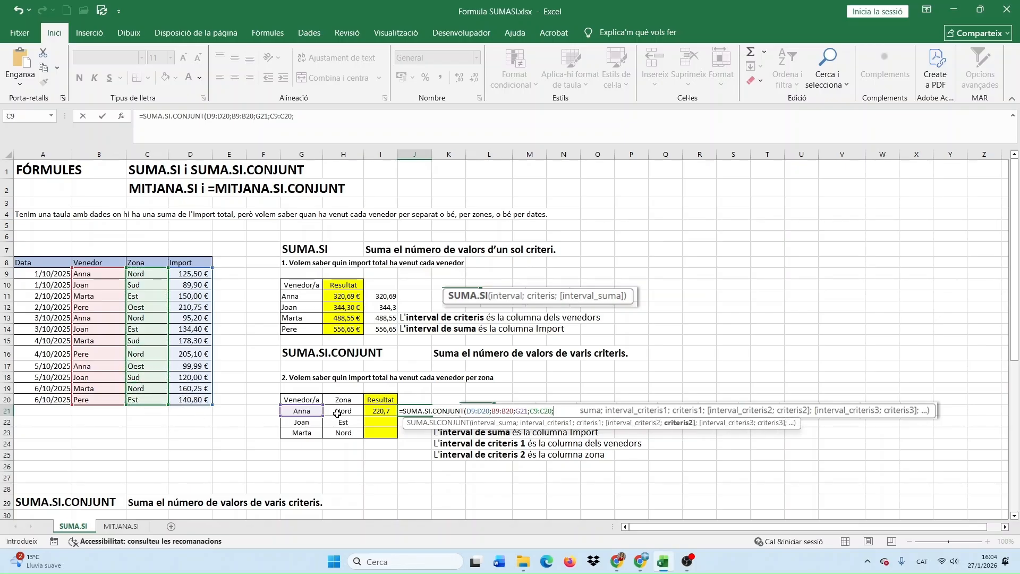
click(339, 412)
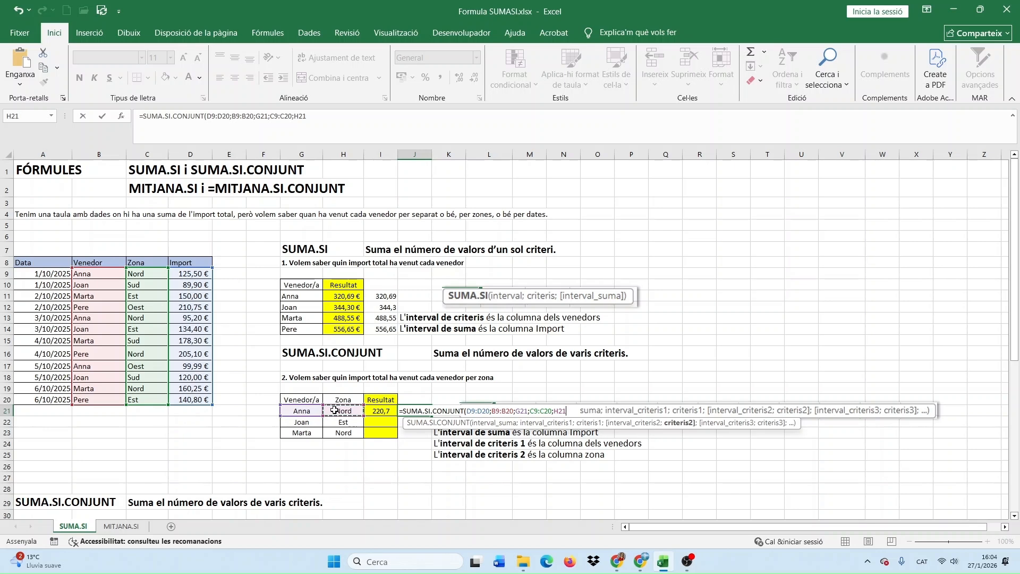
key(Return)
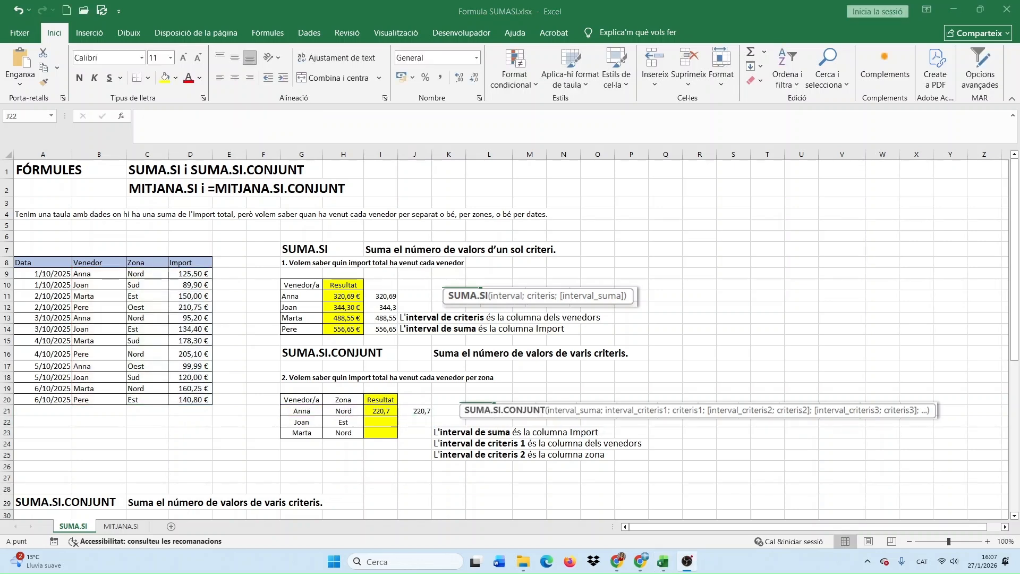
- Make the ranges D9:D20, B9:B20 and C9:C20 absolute in the J21 SUMA.SI.CONJUNT formula
click(422, 411)
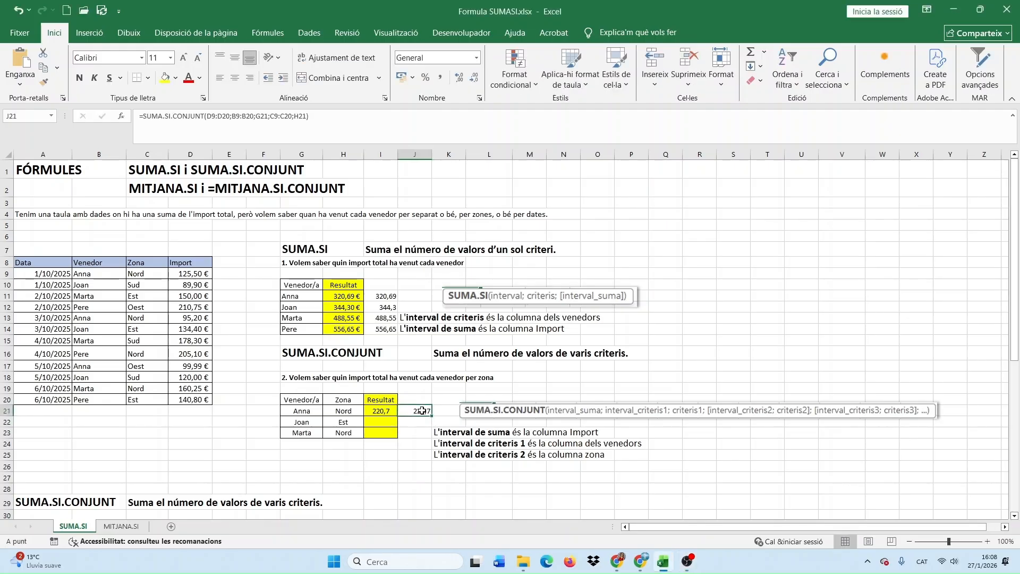
double_click(423, 411)
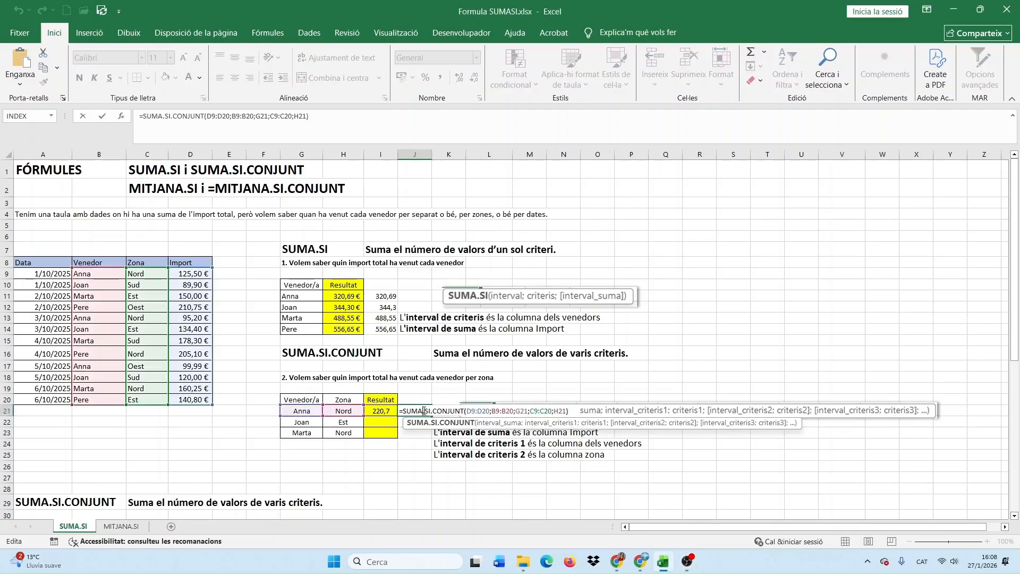
click(468, 412)
drag(467, 412, 490, 411)
key(F4)
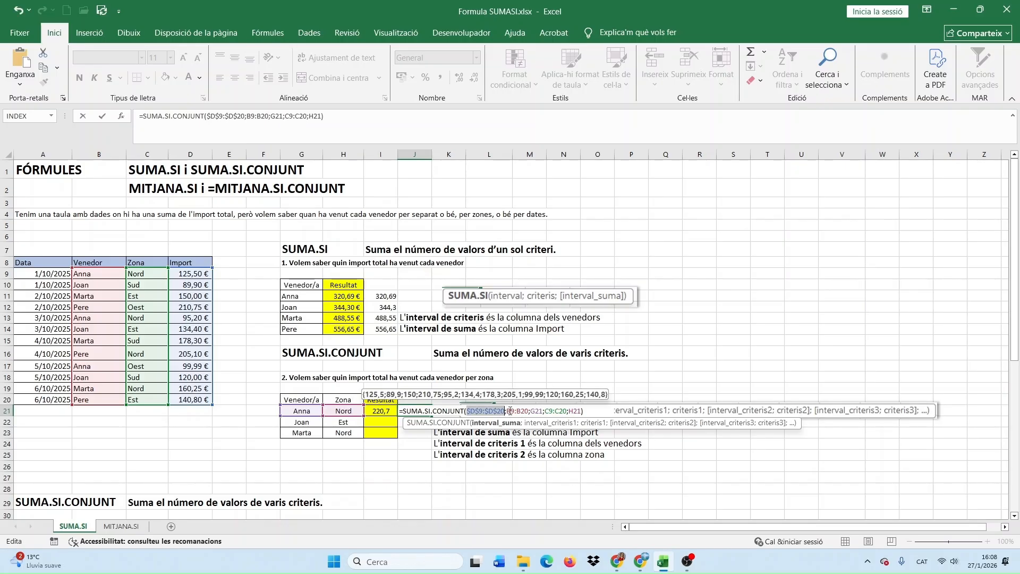
click(510, 412)
drag(507, 411, 529, 410)
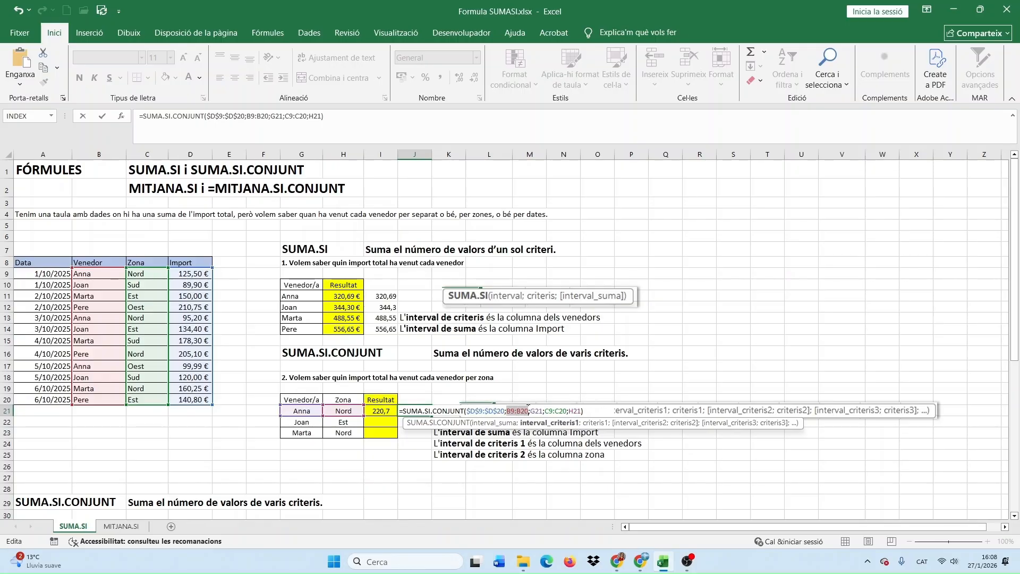
key(F4)
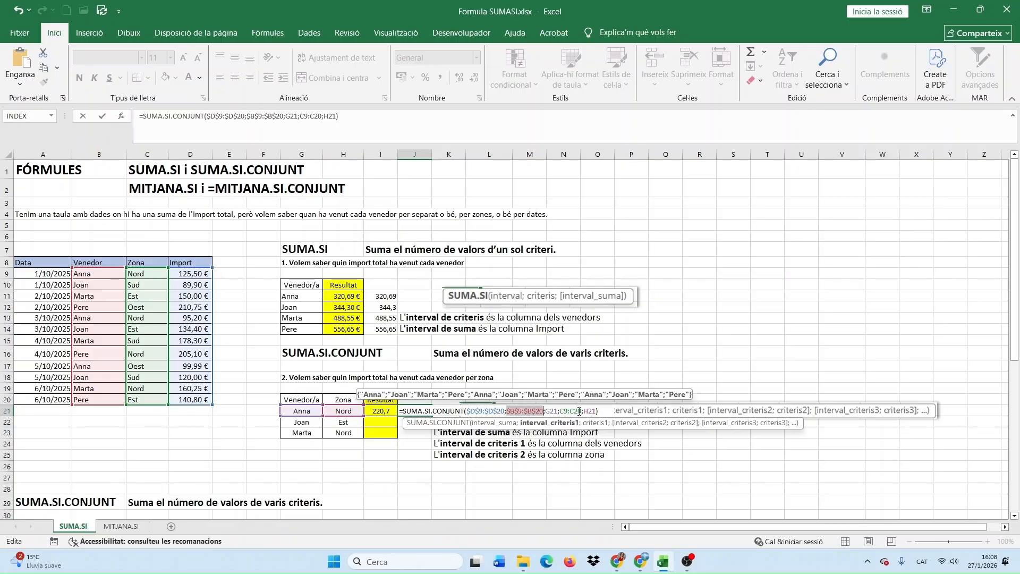
drag(561, 412, 575, 411)
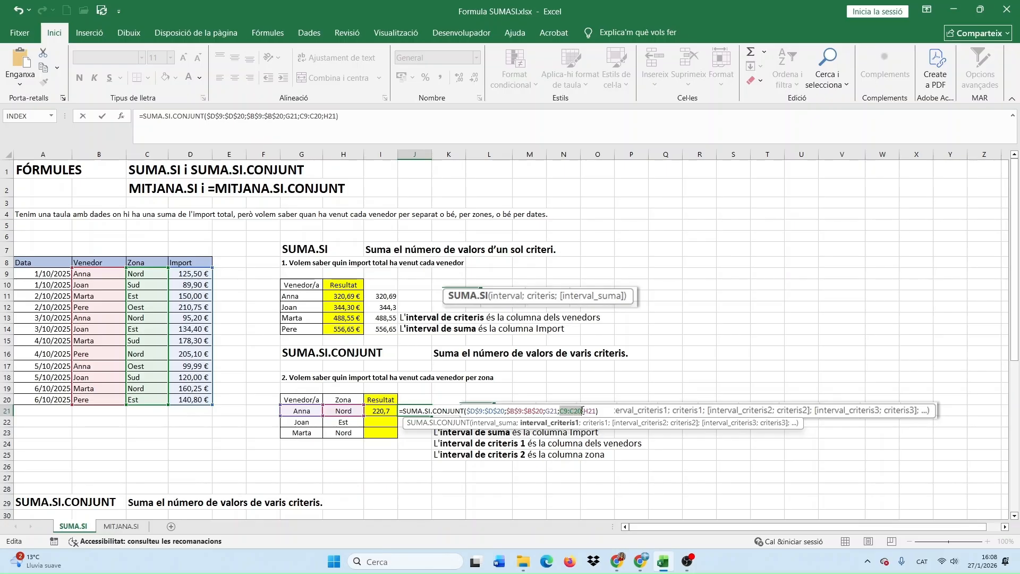
key(F4)
key(Return)
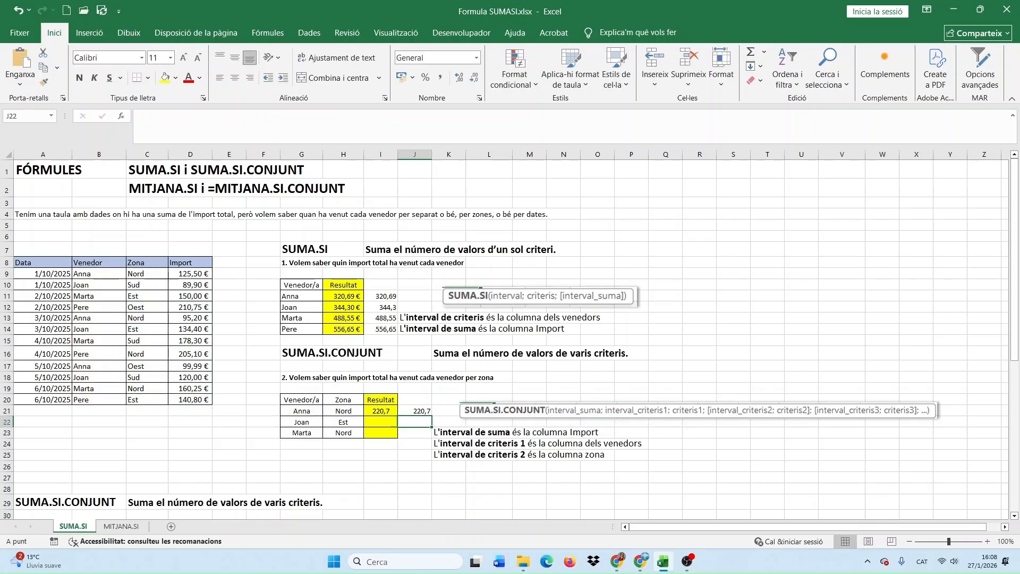
- Fill the J21 SUMA.SI.CONJUNT formula down through J23
key(alt+Tab)
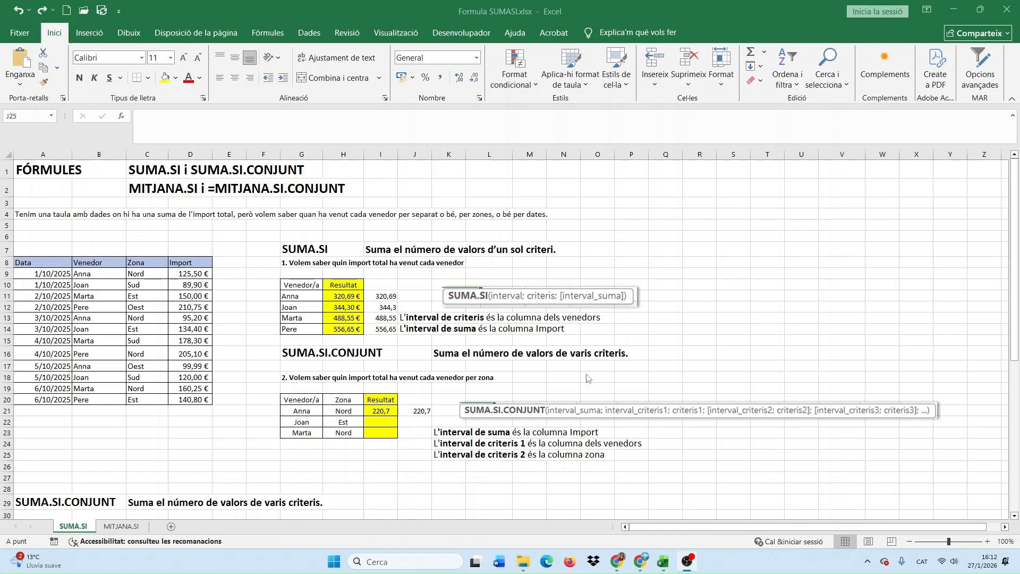
click(429, 415)
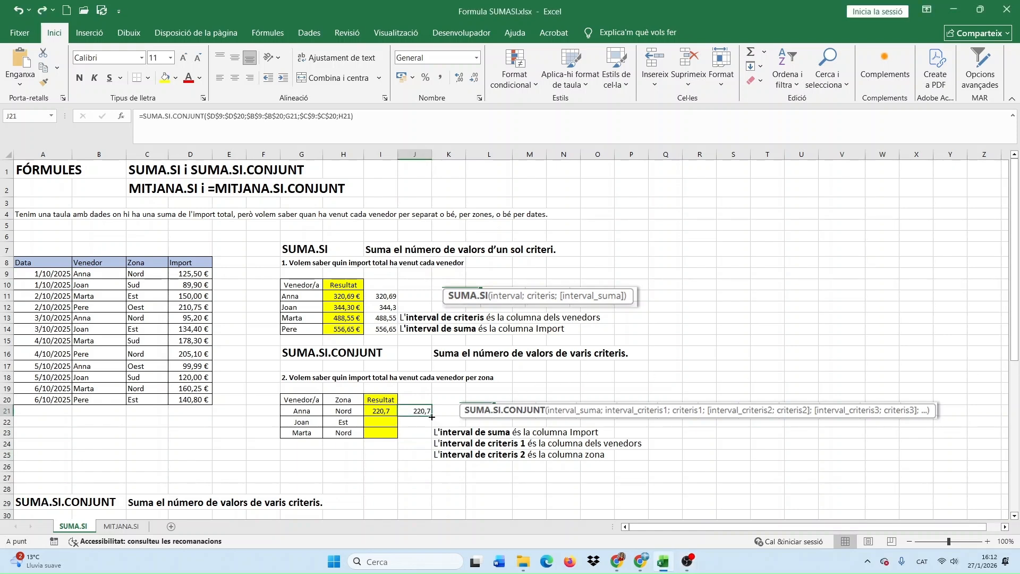
drag(431, 416, 431, 436)
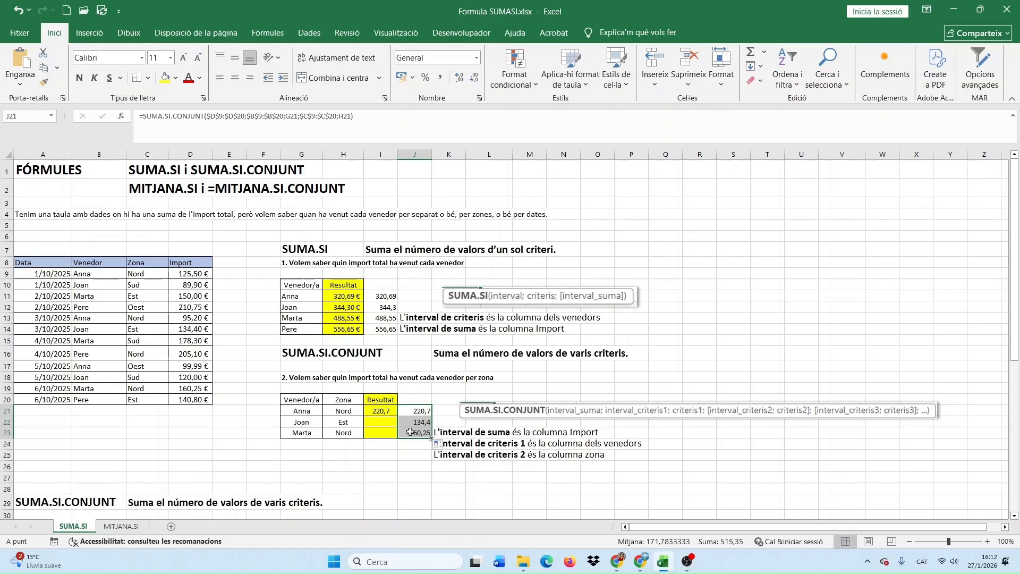
- Inspect the relative-range formula in I21, fill it into I22 and check which ranges the copy references
click(378, 412)
double_click(378, 411)
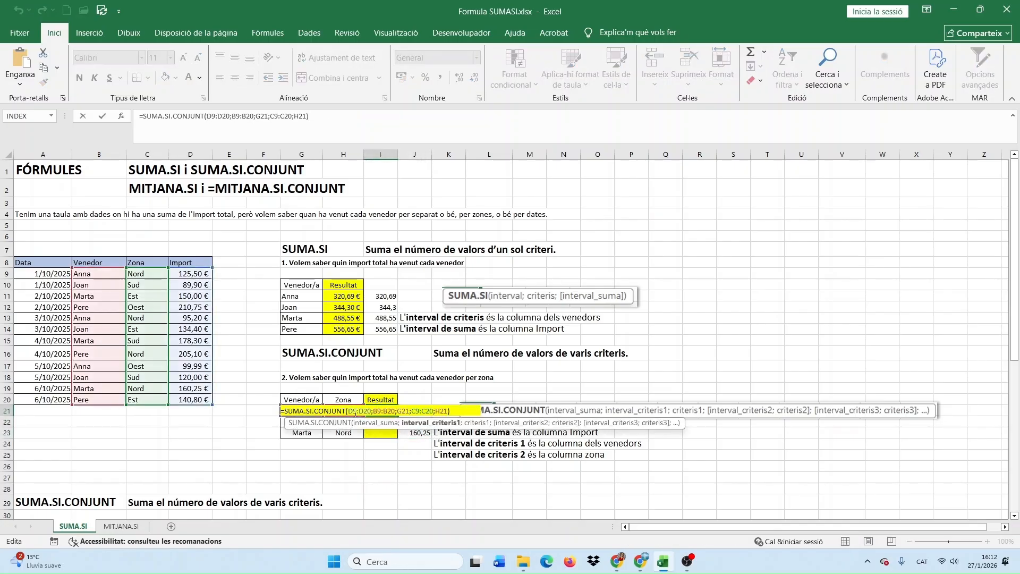
key(Escape)
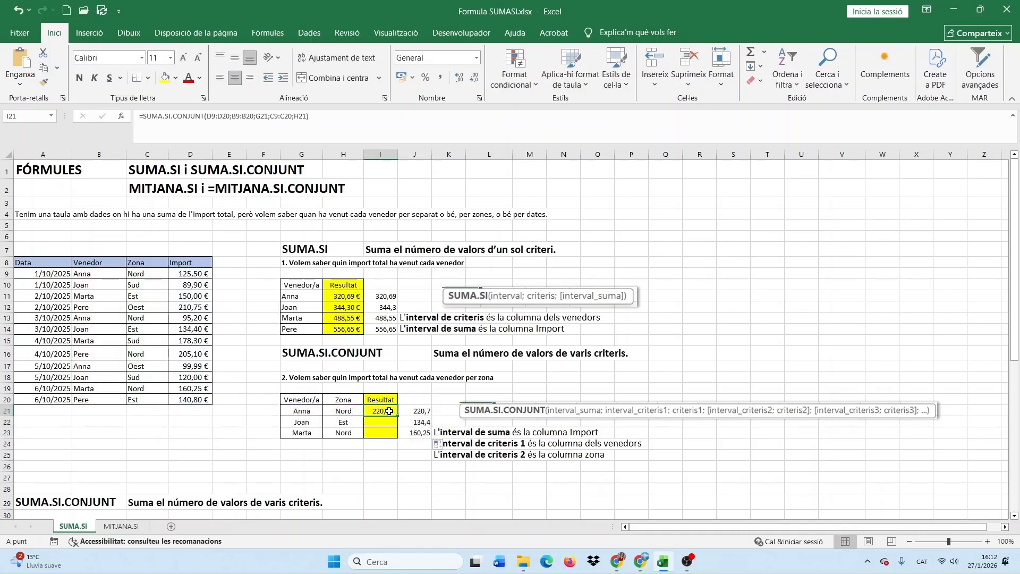
drag(397, 418, 396, 427)
click(385, 423)
double_click(385, 423)
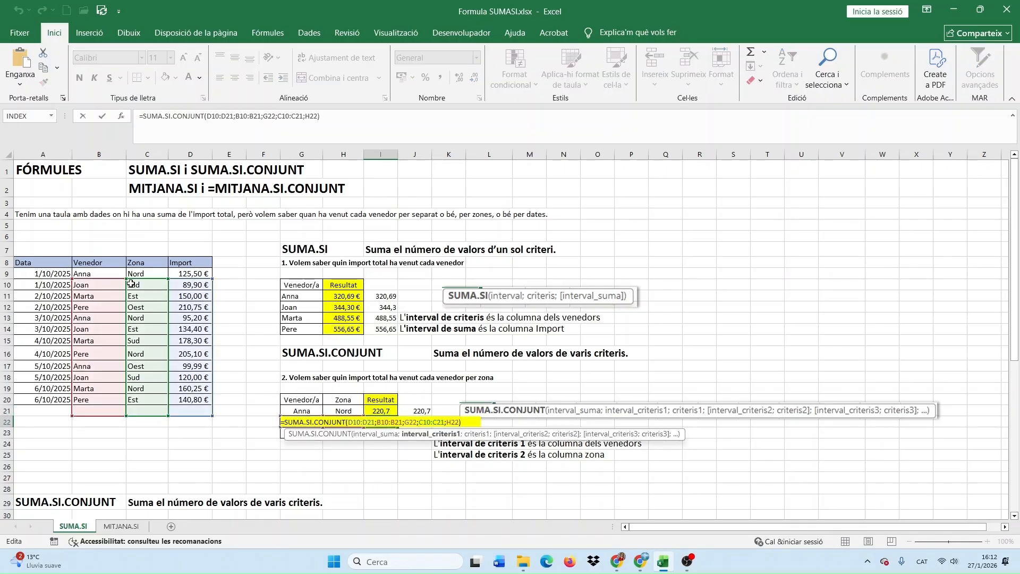
key(Escape)
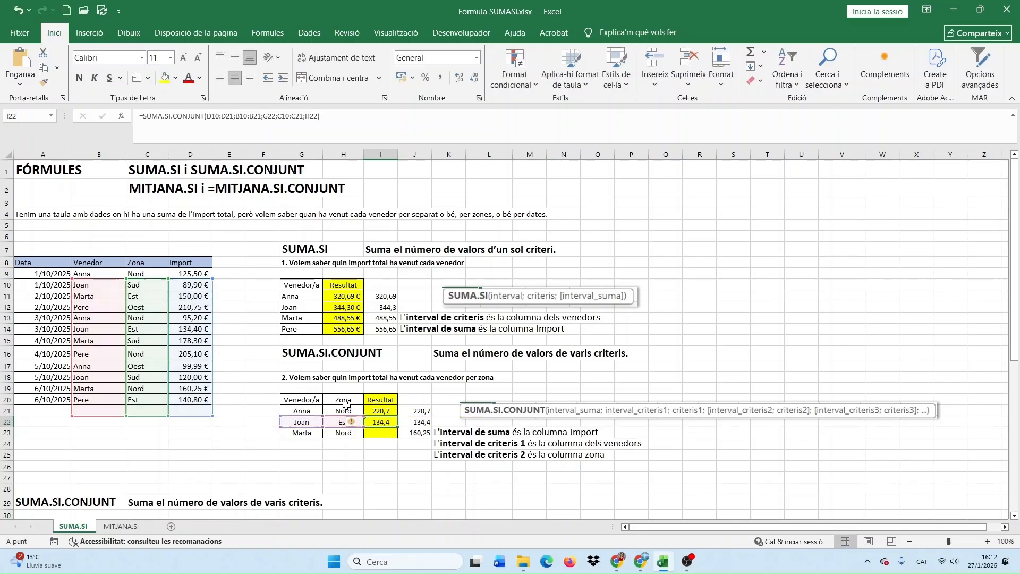
- Fill the I22 formula into I23 and check the ranges that copy references
drag(398, 427, 398, 437)
click(383, 434)
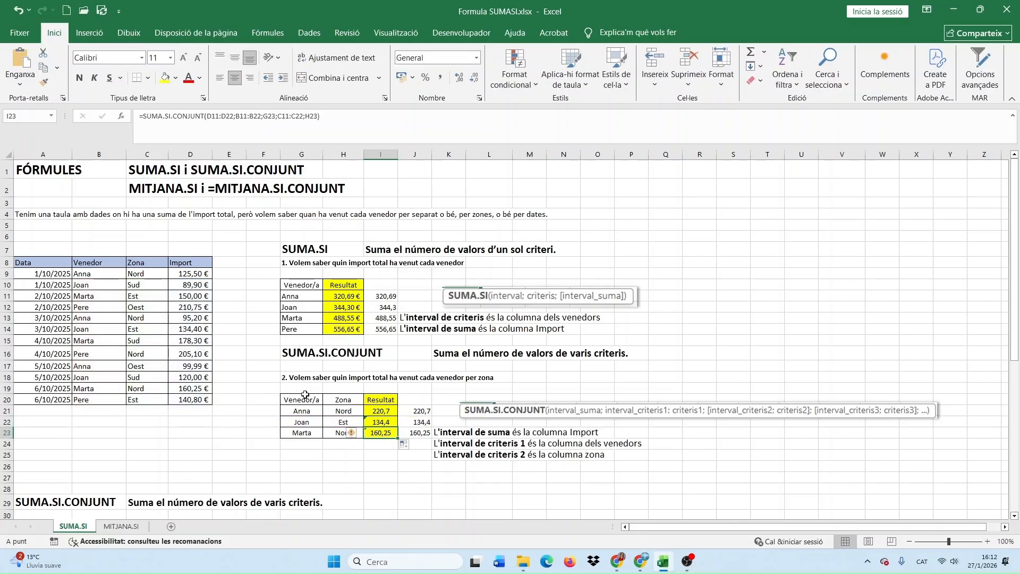
double_click(374, 431)
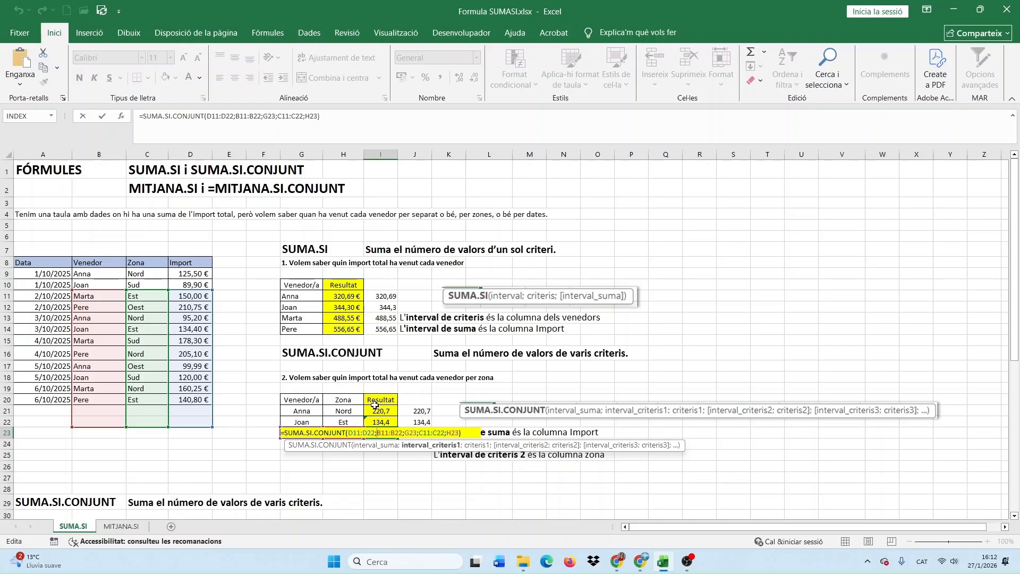
key(Escape)
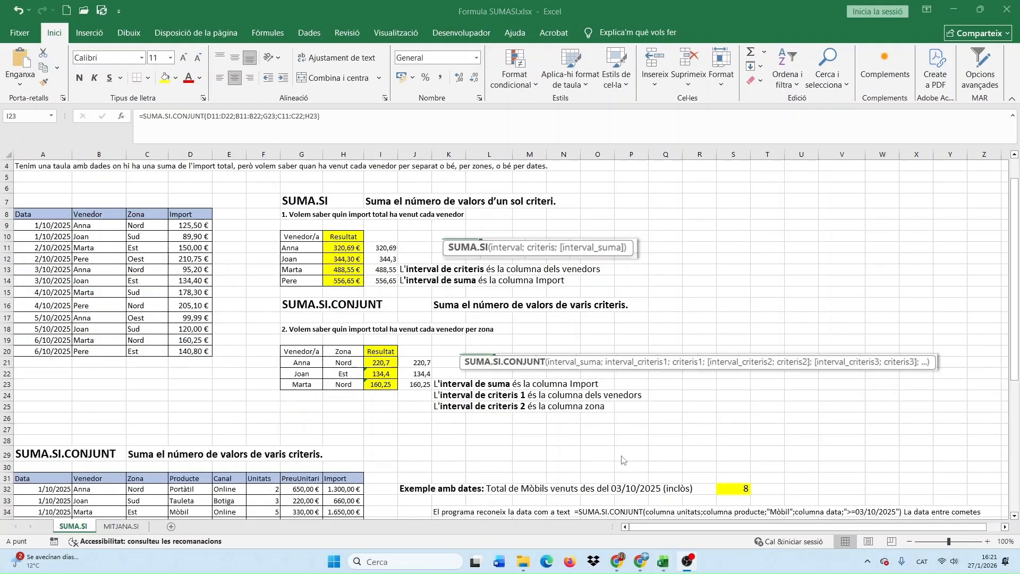
- Start a SUMA.SI.CONJUNT formula in U32, beside the date example, with F32:F46 as the sum range
click(621, 454)
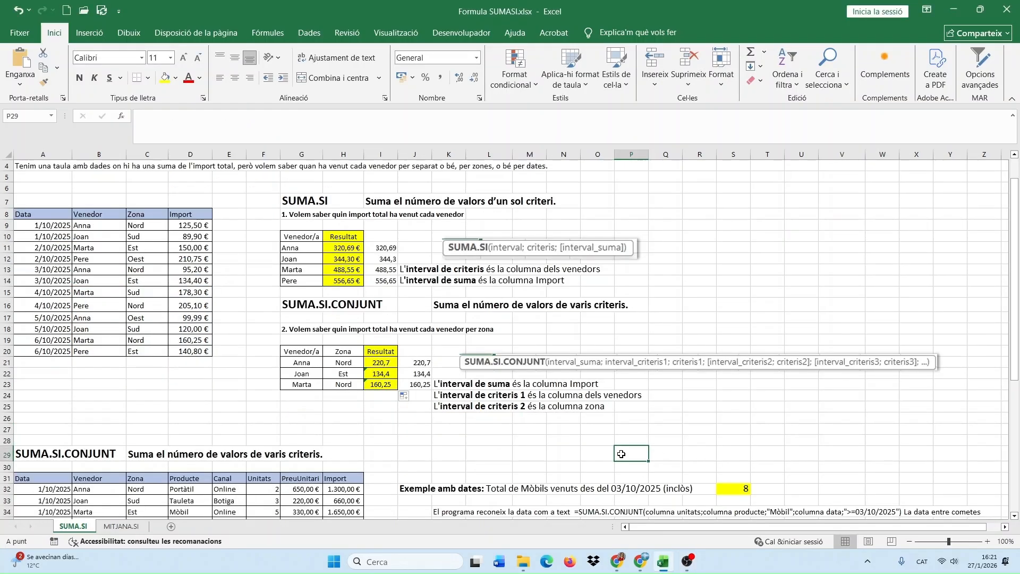
scroll(621, 454, down, 5)
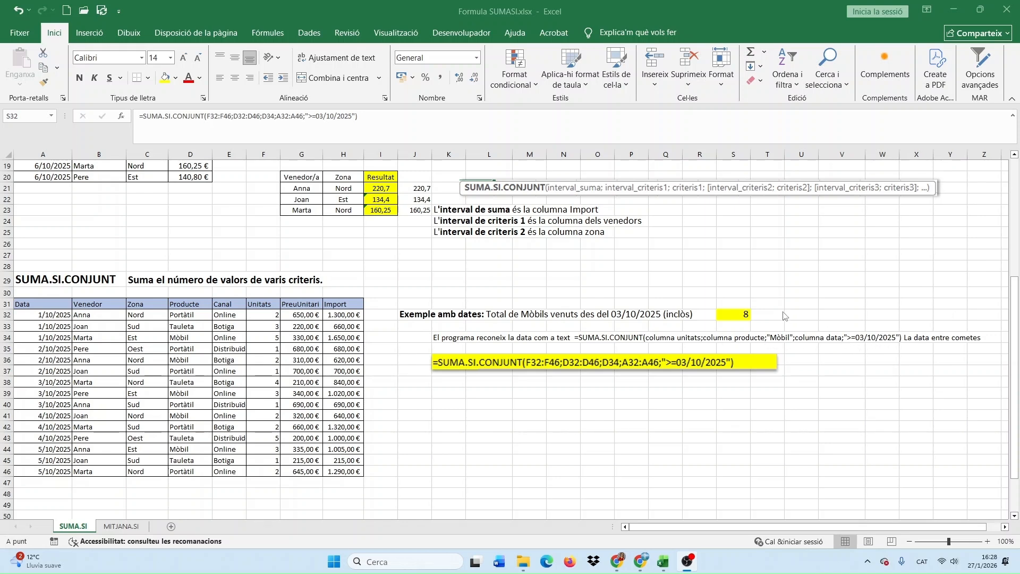
click(783, 316)
click(794, 315)
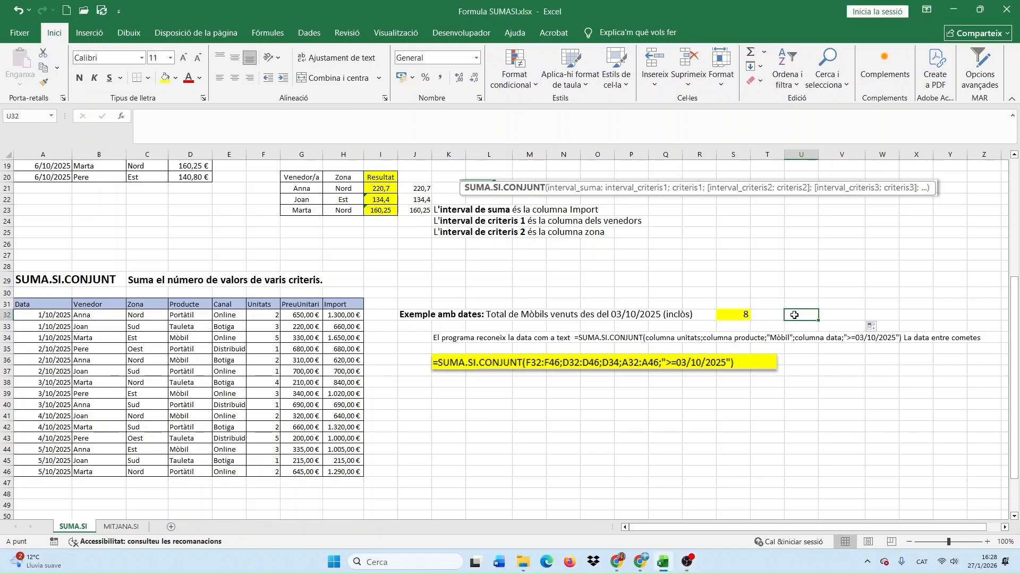
text(=suma.si)
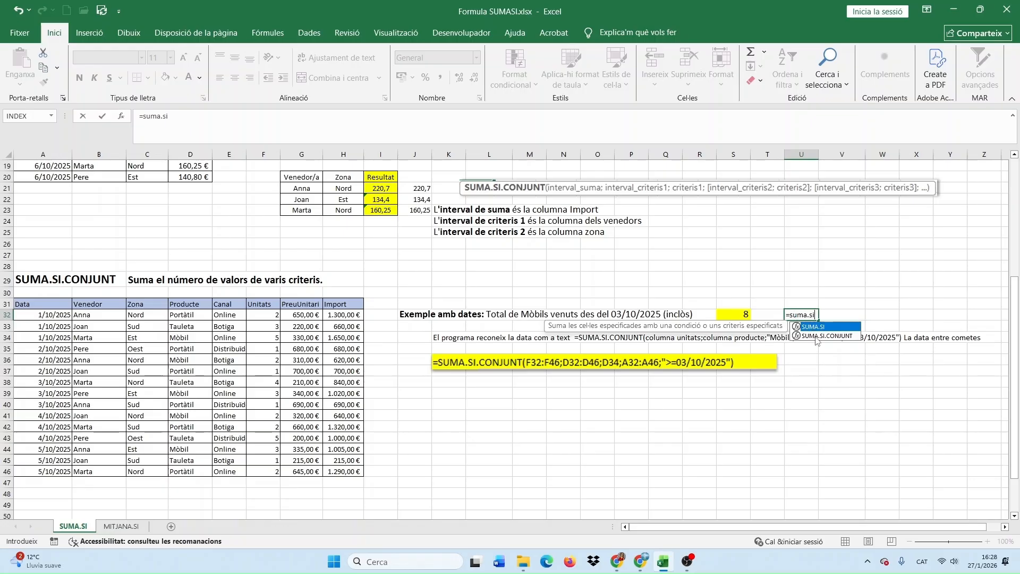
double_click(816, 337)
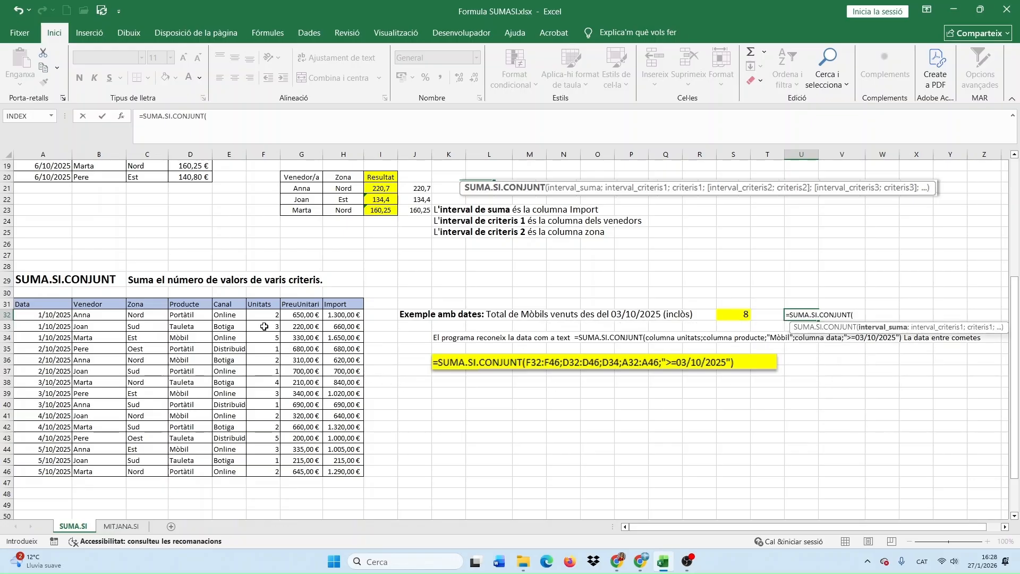
drag(259, 314, 264, 467)
text(;)
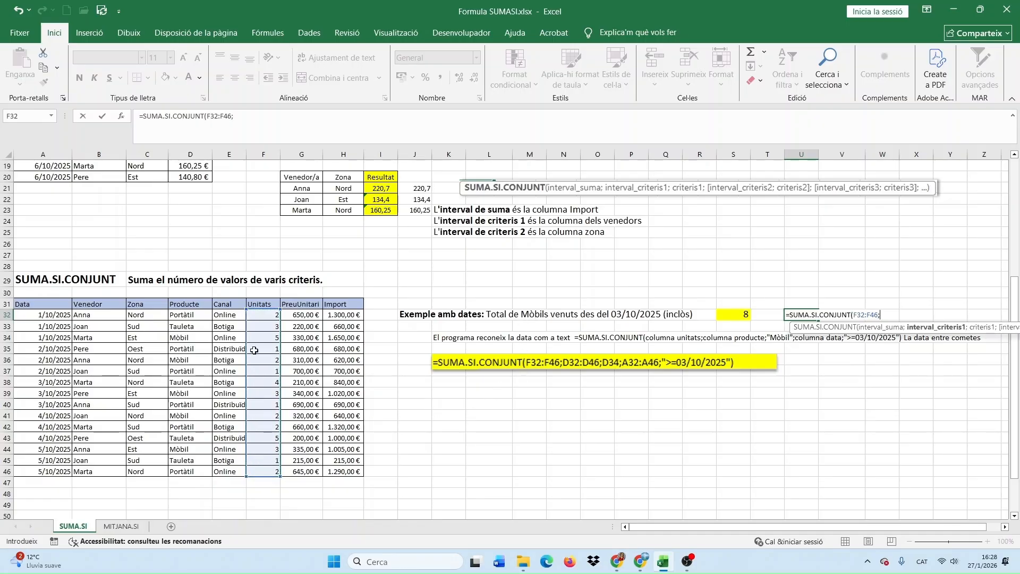
- Add D32:D46 as the first criteria range with D39 as its criterion
drag(190, 318, 188, 472)
text(;)
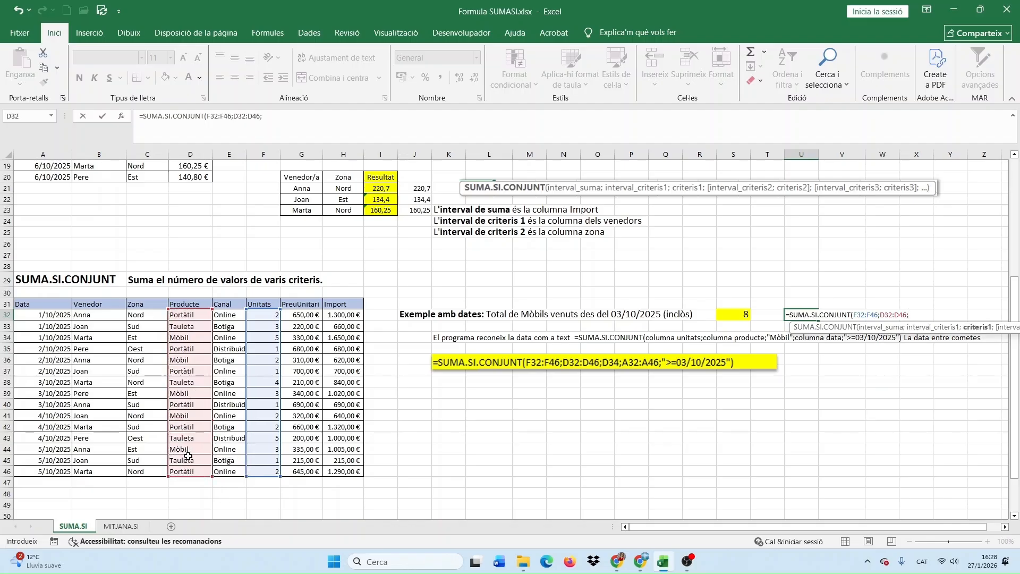
click(181, 393)
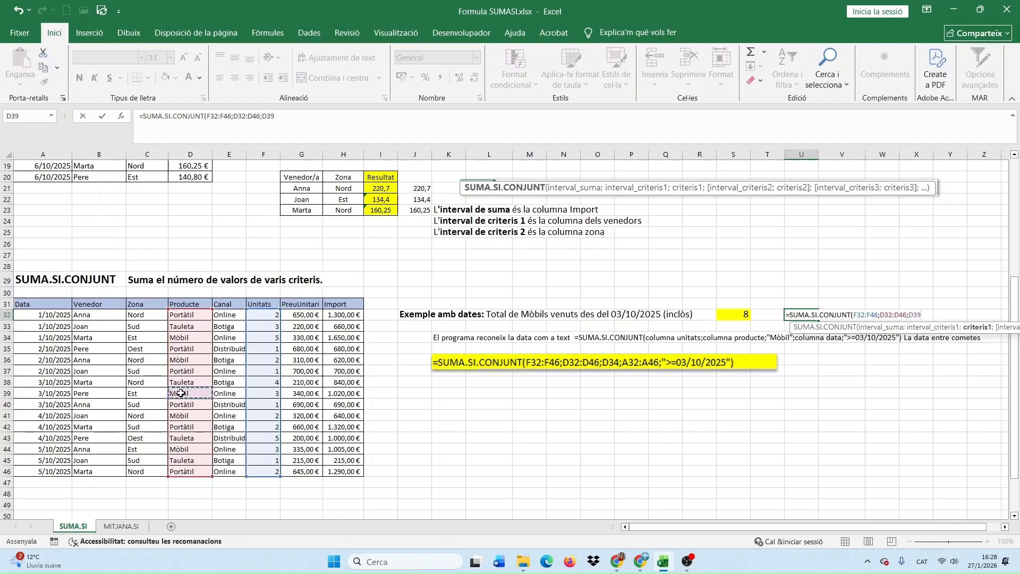
text(;)
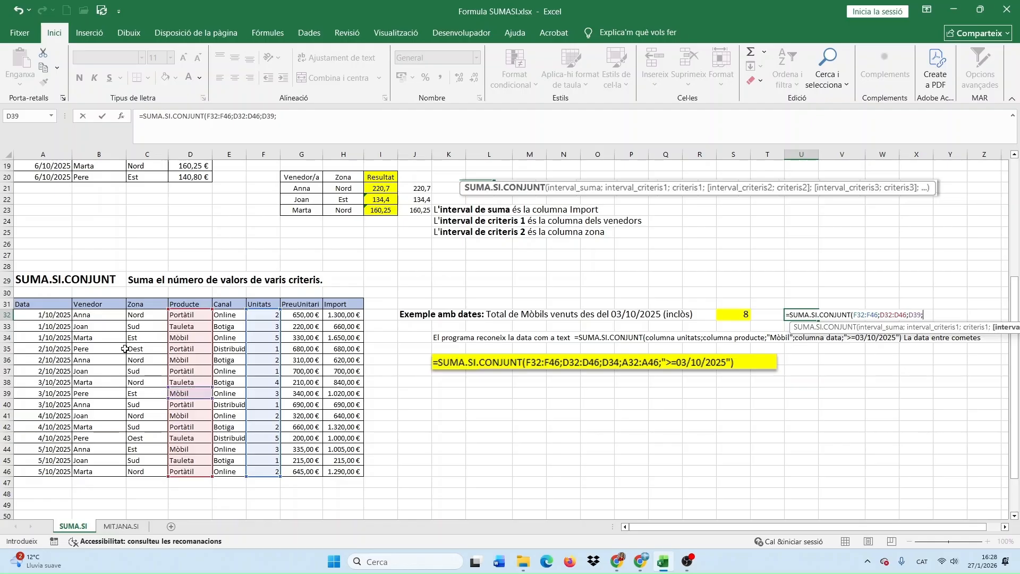
- Add A32:A46 as the second criteria range with the quoted criterion ">=3/10/2025", enter the U32 formula and review it
drag(48, 319, 41, 466)
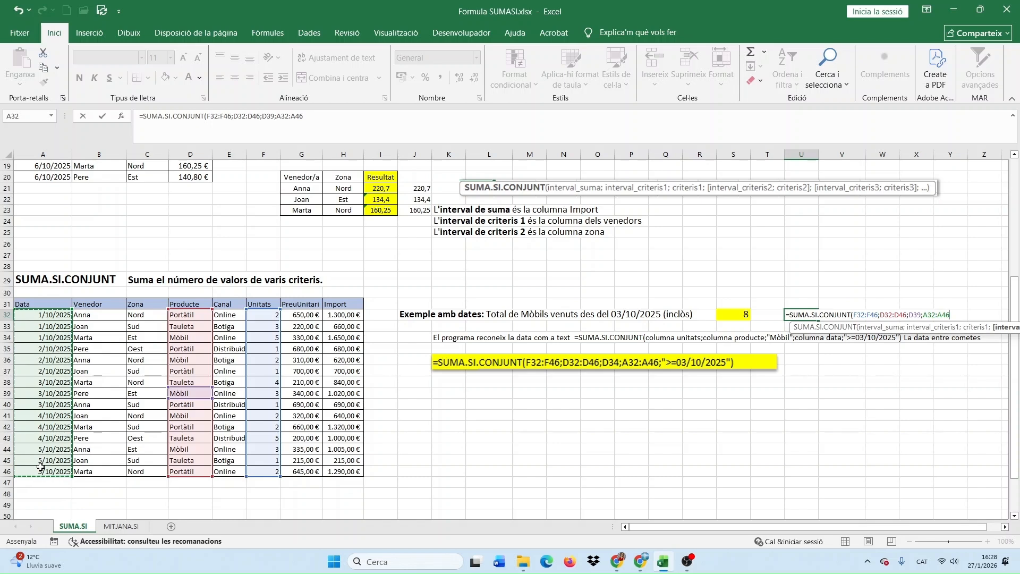
text(;">=3/10)
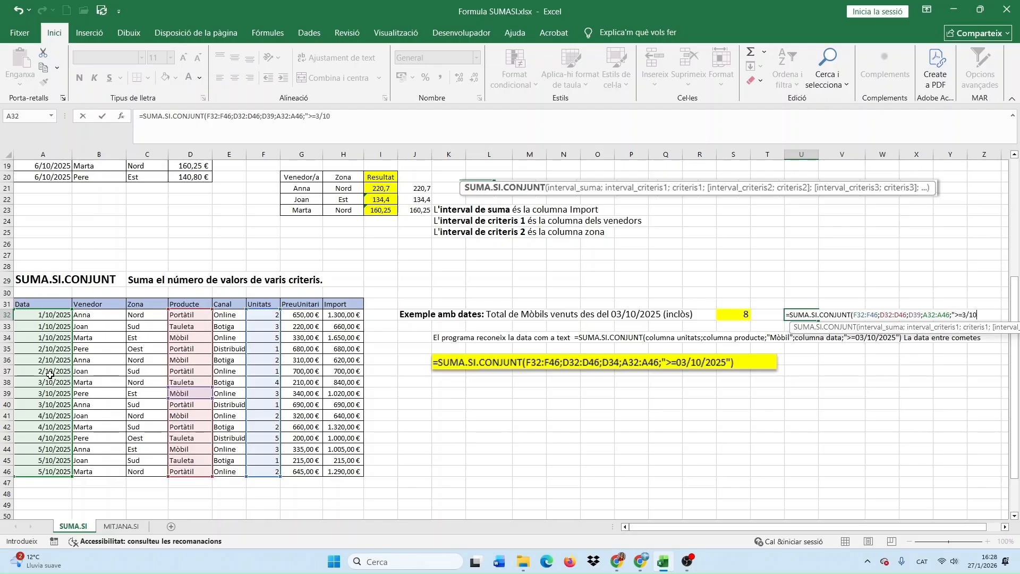
text(2025)
key(Return)
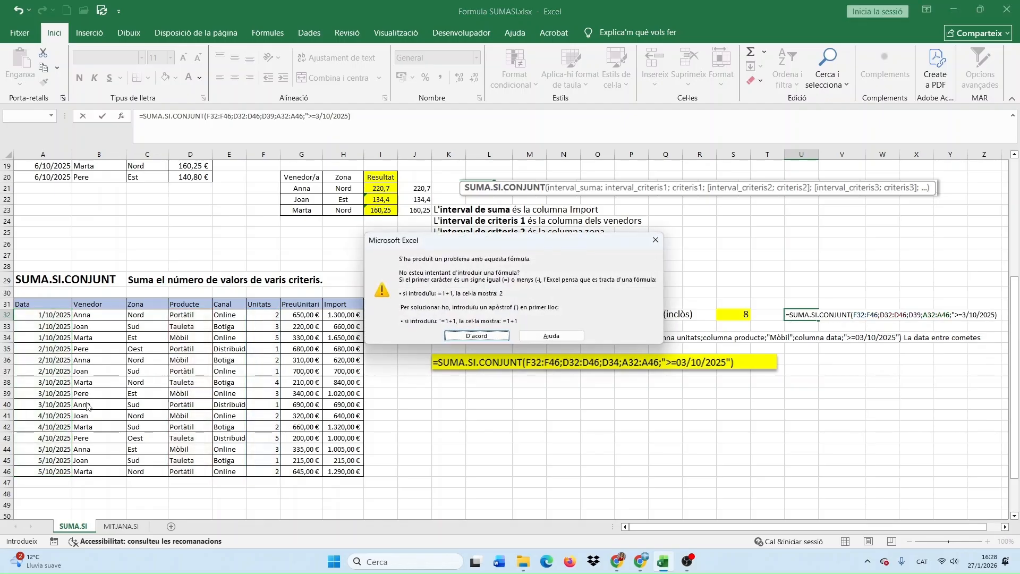
click(481, 337)
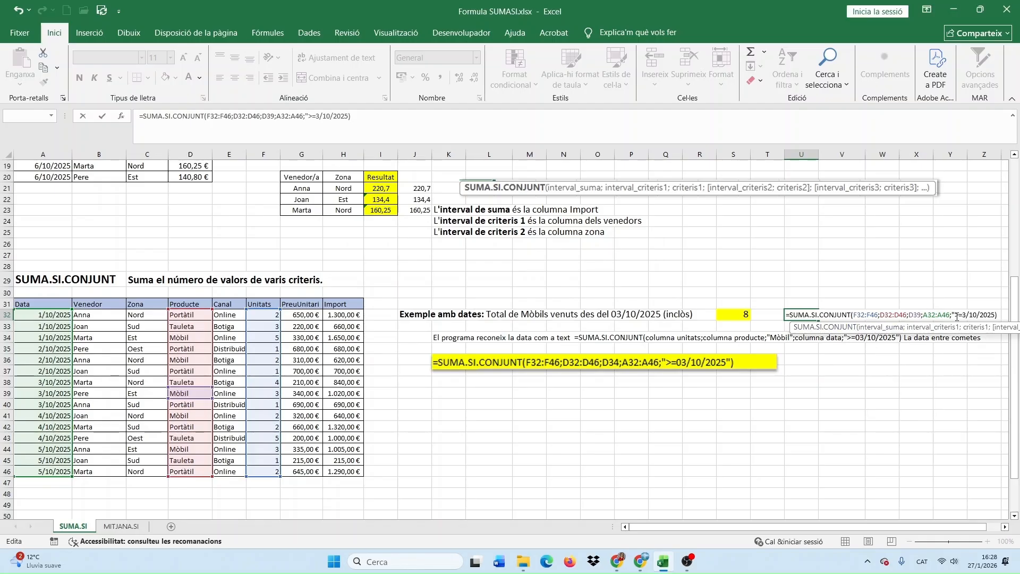
text())
text(")
key(Return)
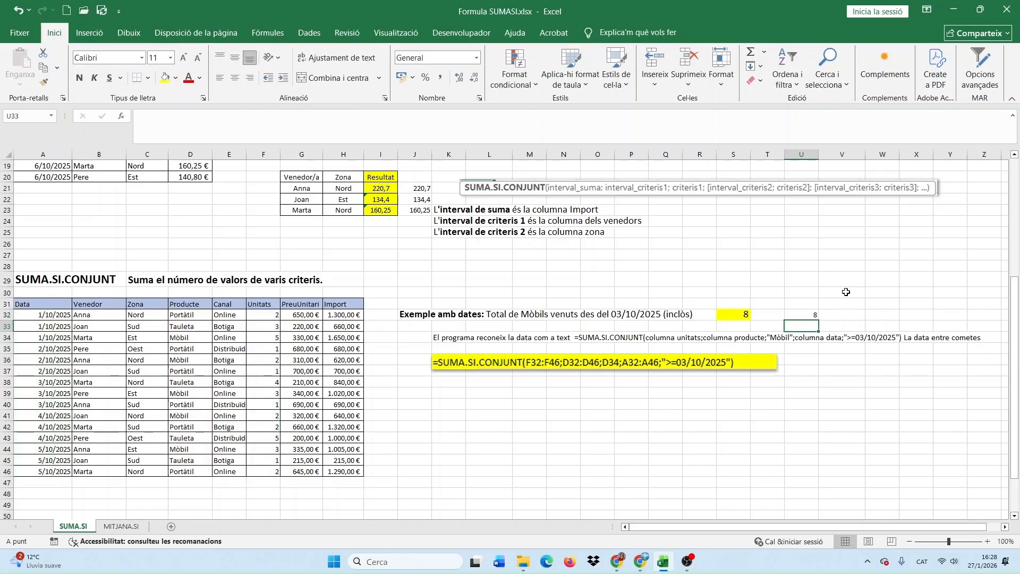
click(816, 315)
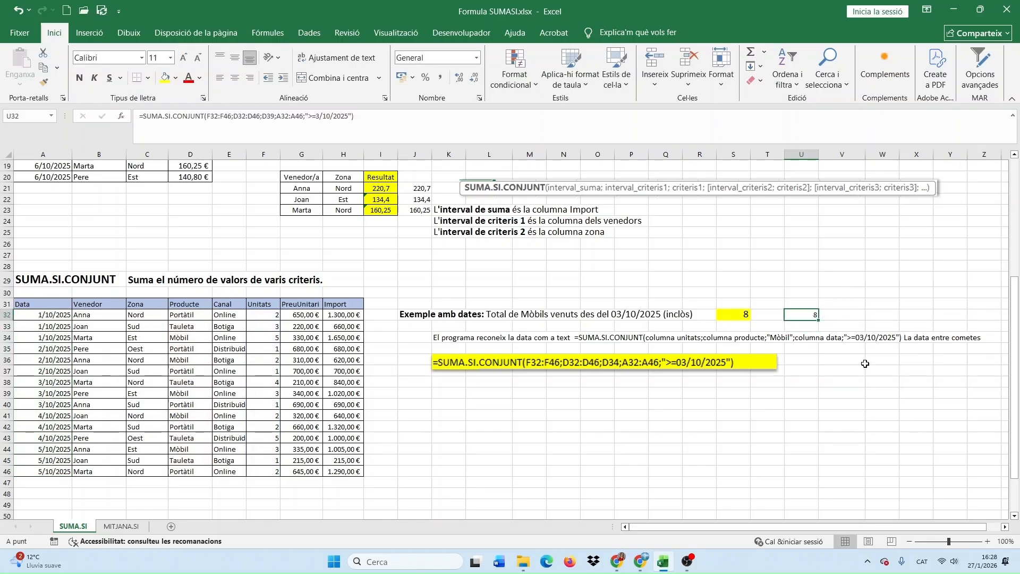
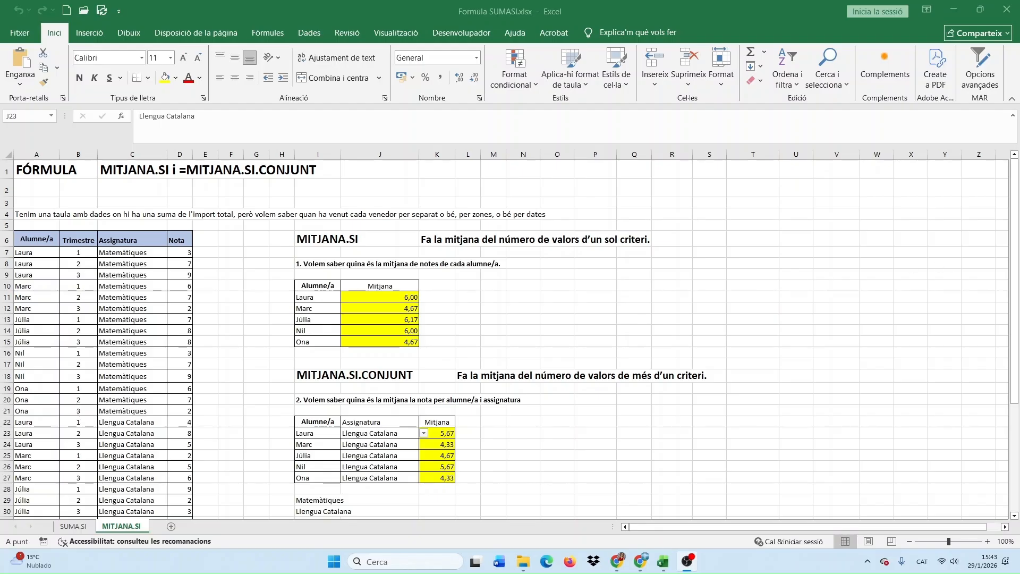
- Inspect the MITJANA.SI formula in J11 that averages the first student's grades
click(364, 297)
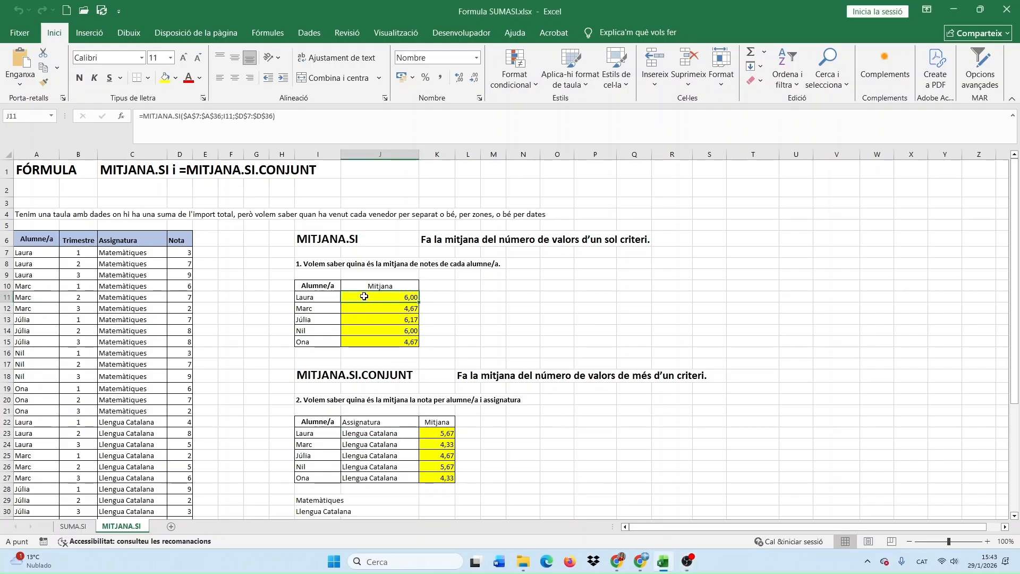
double_click(364, 296)
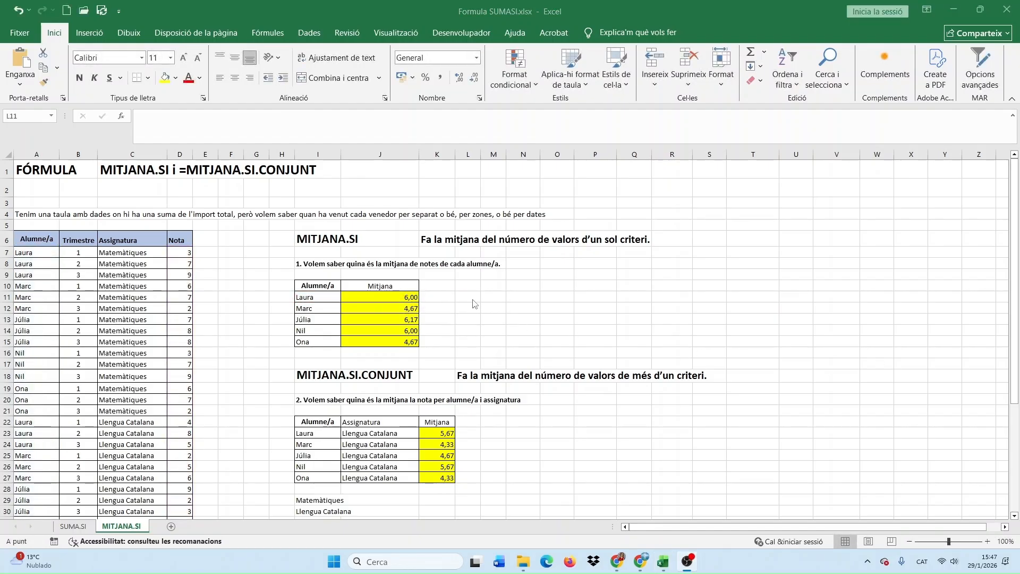
- Start a MITJANA.SI formula in L11, beside the student averages, with A7:A36 as the criteria range
click(472, 299)
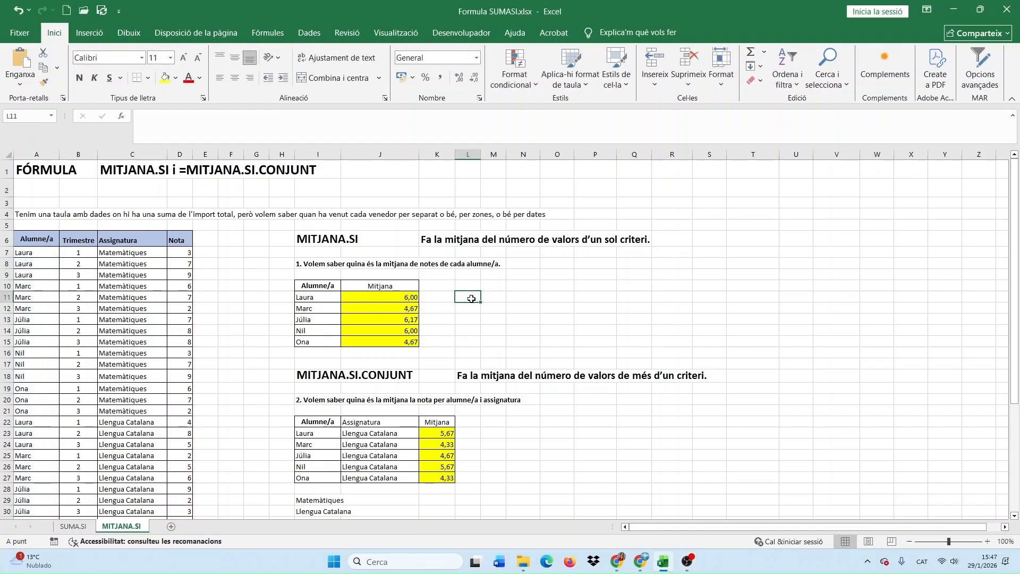
text(=M)
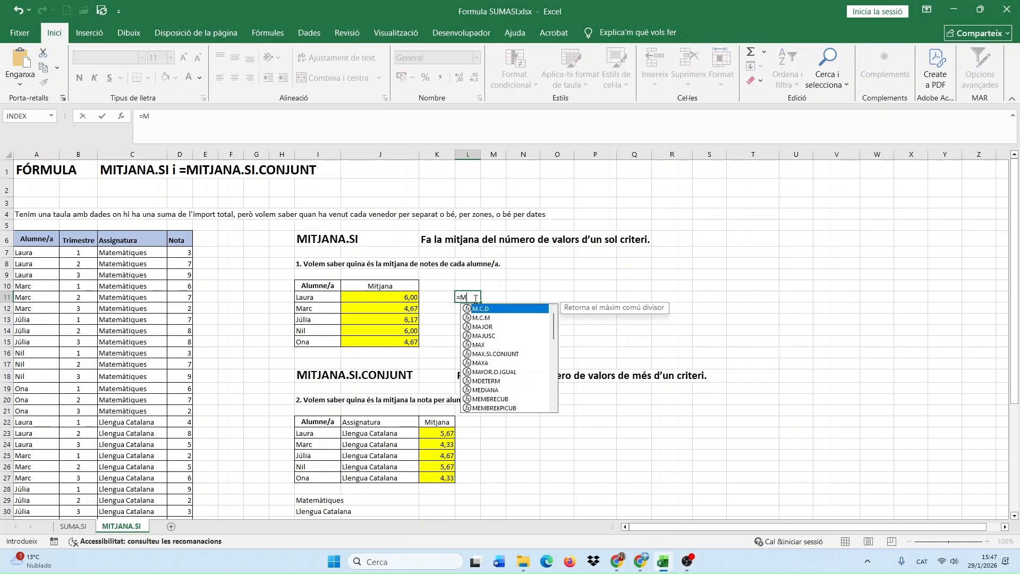
text(ITJANA)
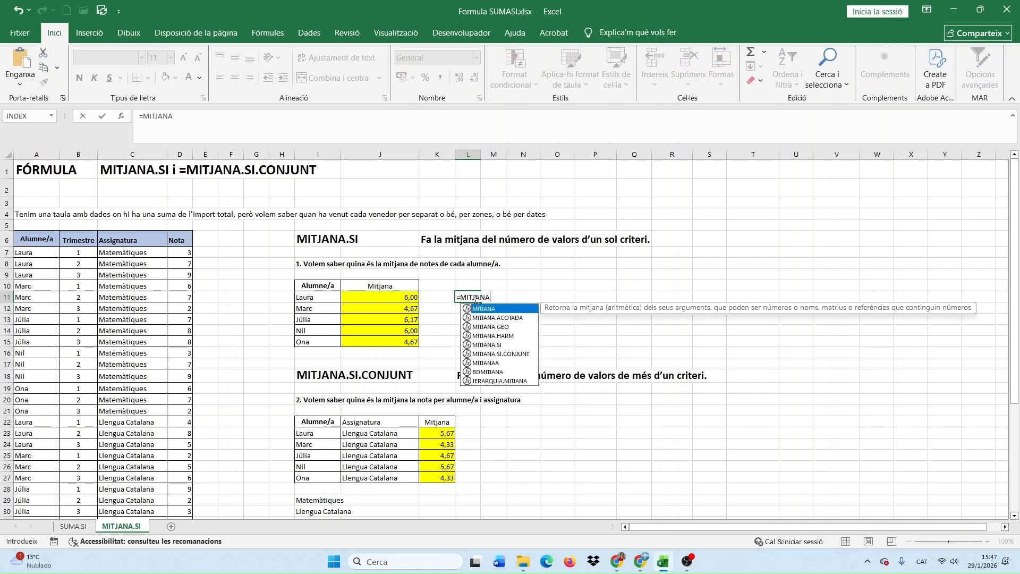
text(.)
double_click(493, 336)
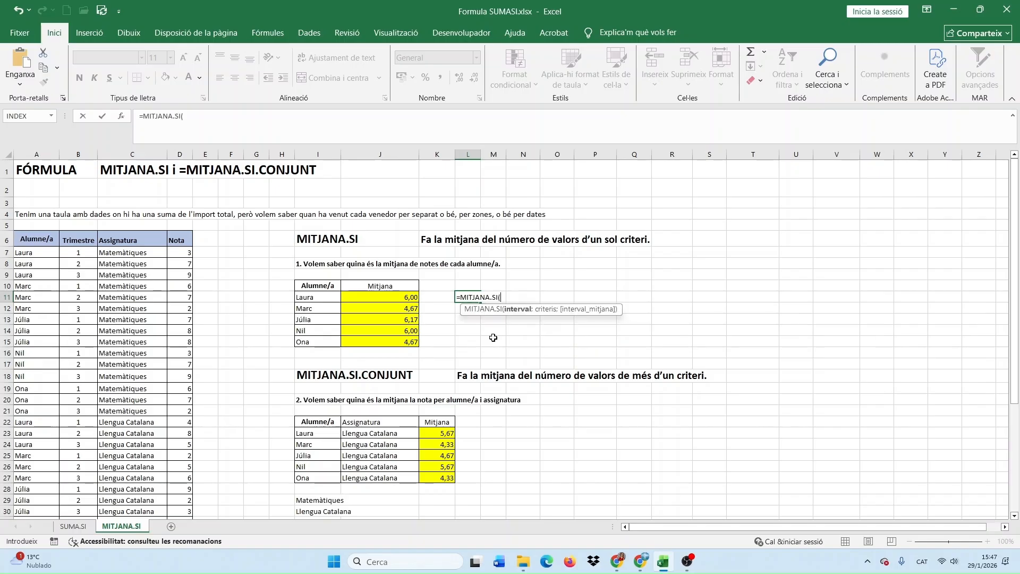
drag(27, 253, 30, 492)
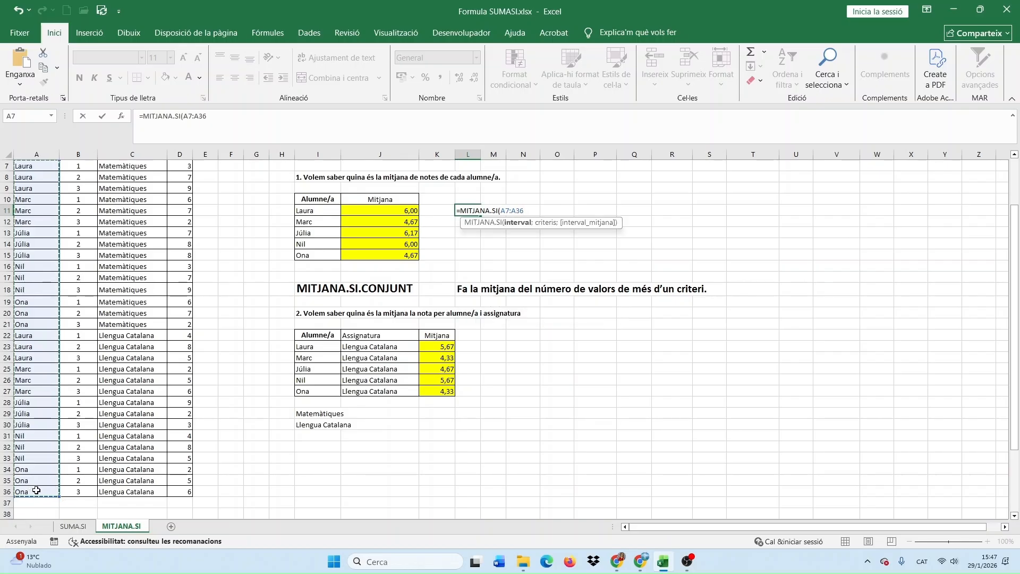
text(;)
- Set I11 as the criterion and D7:D36 as the average range, and enter the L11 formula
scroll(321, 233, up, 2)
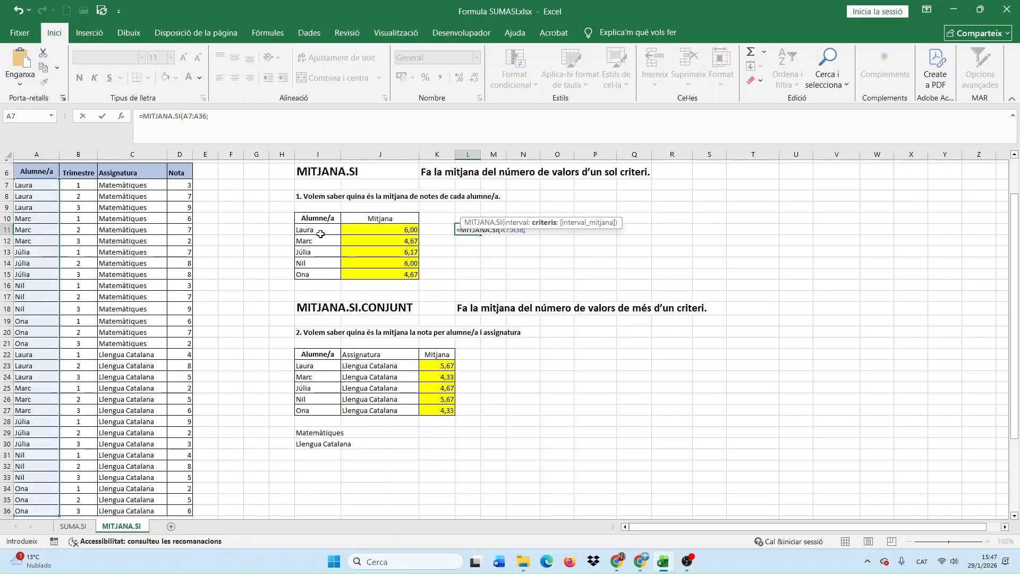
click(311, 299)
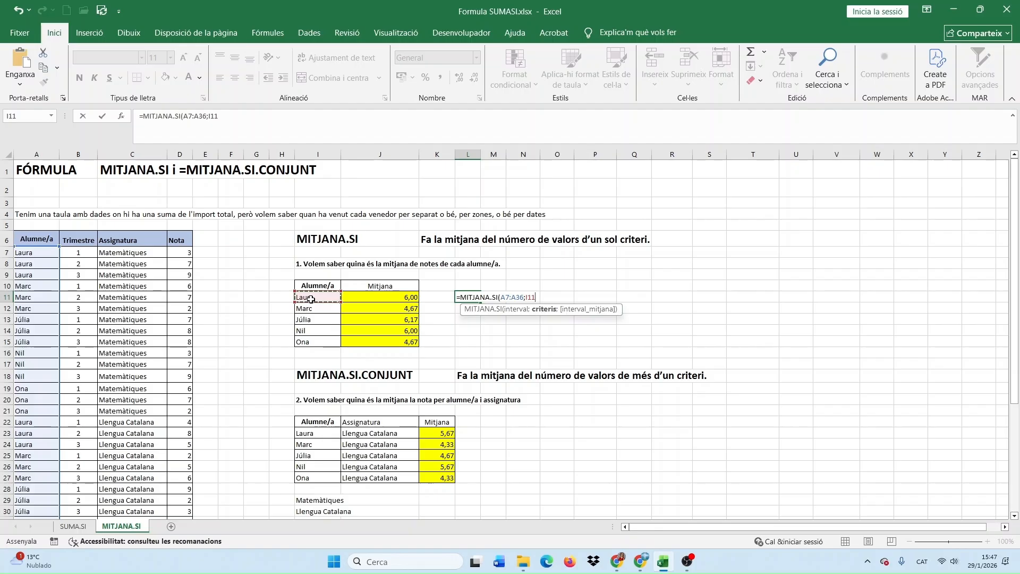
text(;)
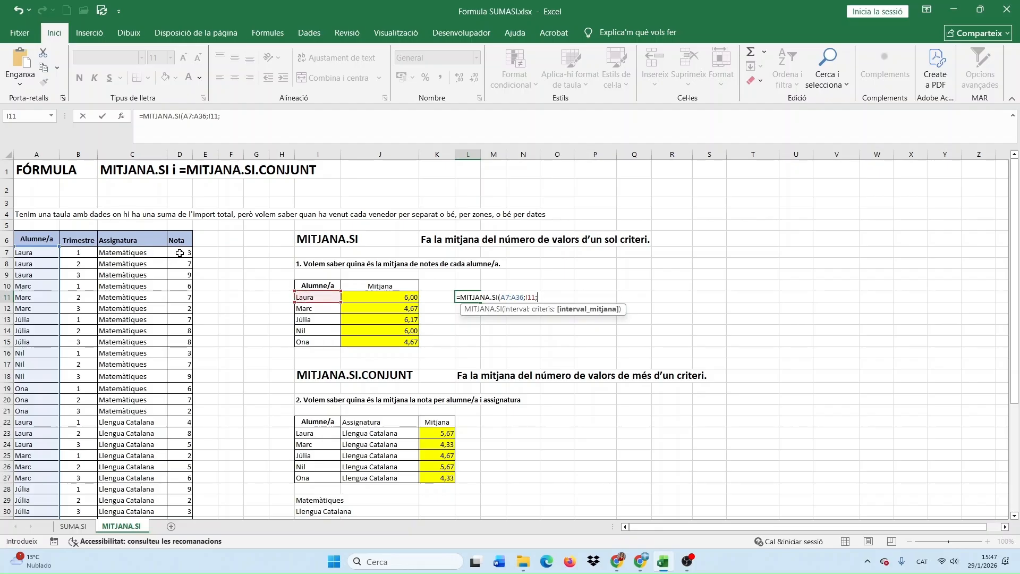
drag(178, 253, 179, 490)
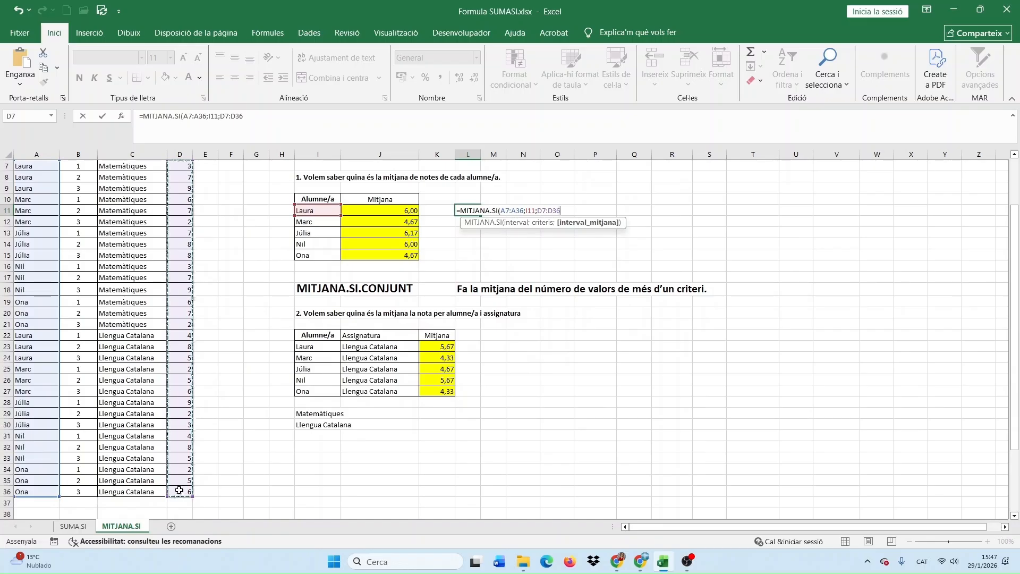
text())
key(Return)
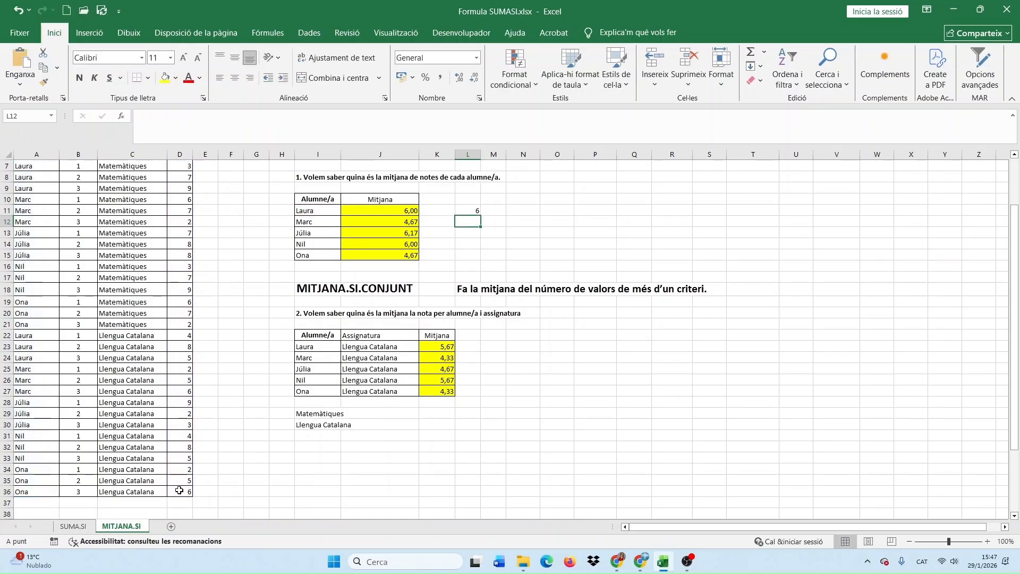
- Format the average in L11 with two decimal places
click(465, 211)
scroll(465, 211, up, 2)
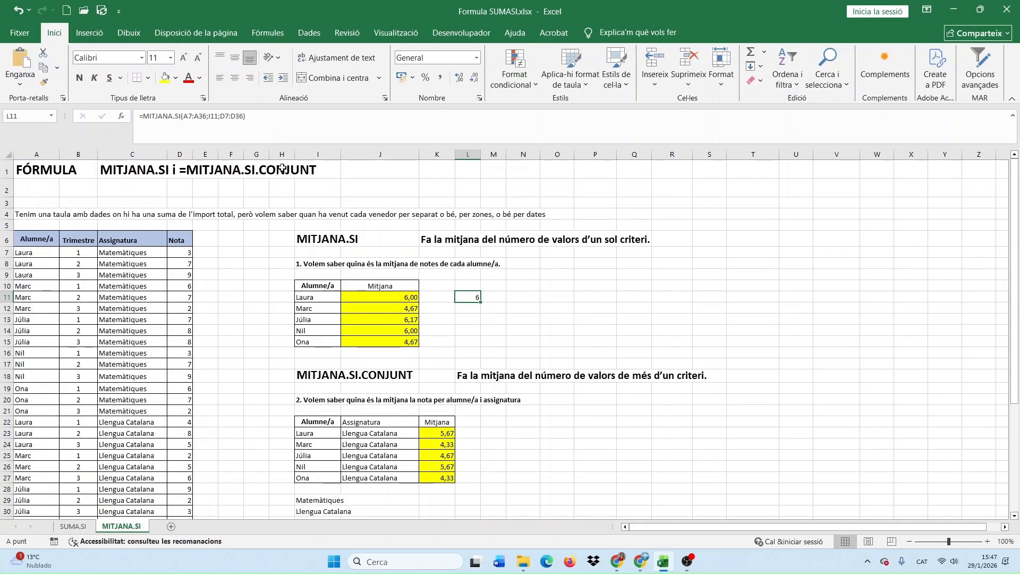
click(459, 78)
click(459, 79)
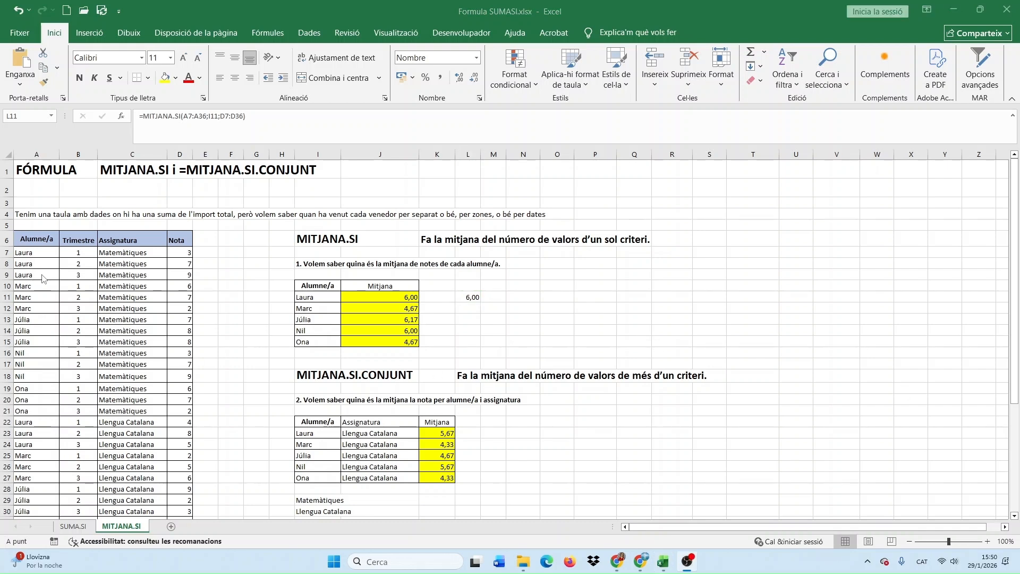
- Select the first student's grades in D7:D9 and D22:D24 together to check their average
click(183, 260)
click(181, 255)
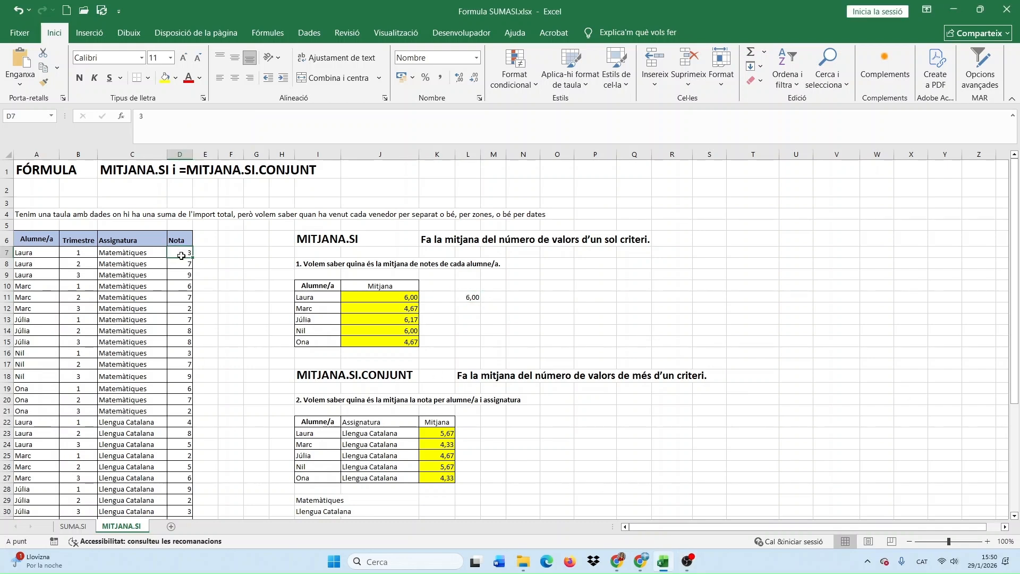
drag(182, 255, 181, 276)
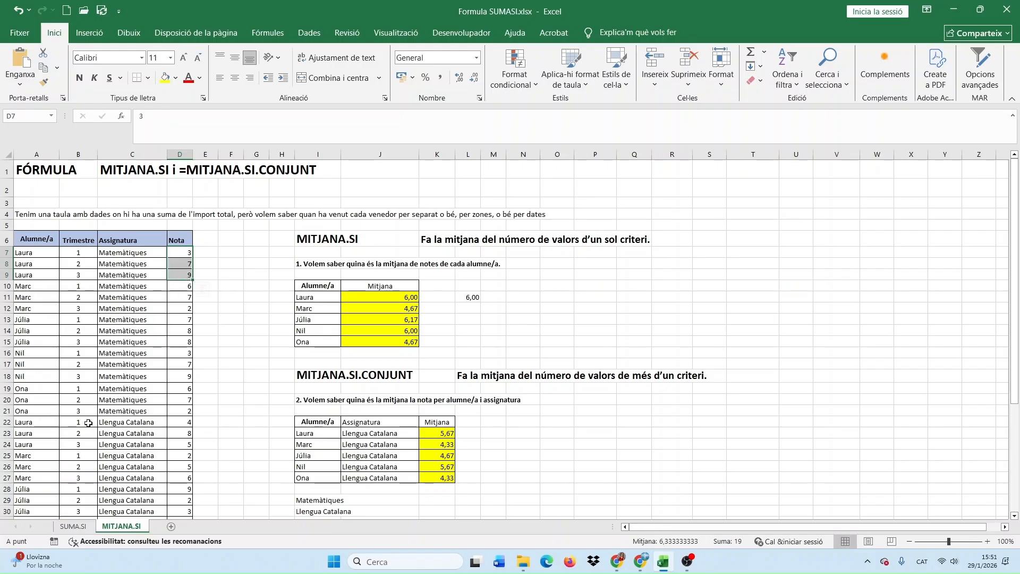
ctrl+click(179, 422)
drag(179, 423, 177, 439)
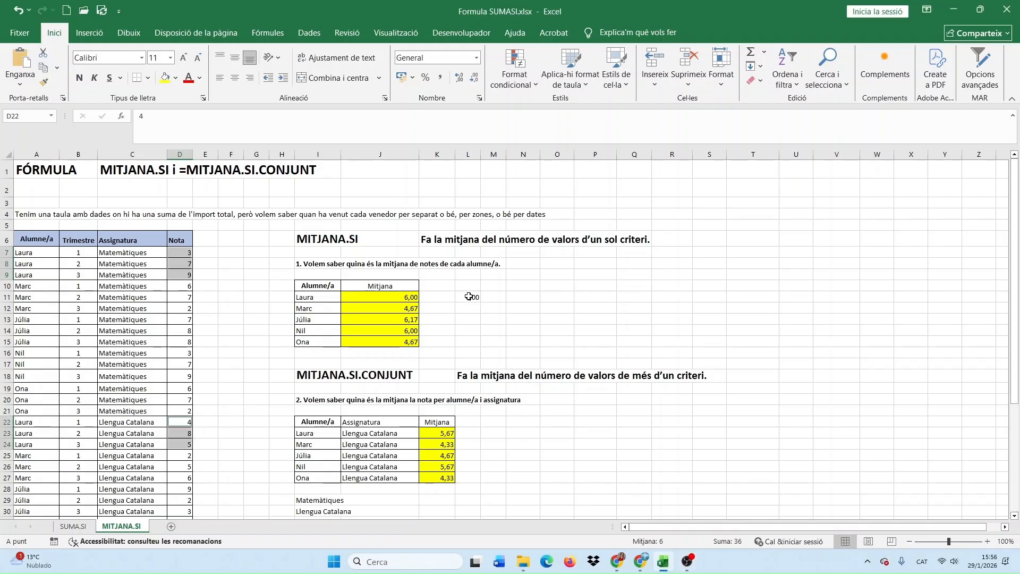
- Make both ranges in the L11 formula absolute, as $A$7:$A$36 and $D$7:$D$36, keeping the criterion I11 relative
click(469, 297)
double_click(473, 297)
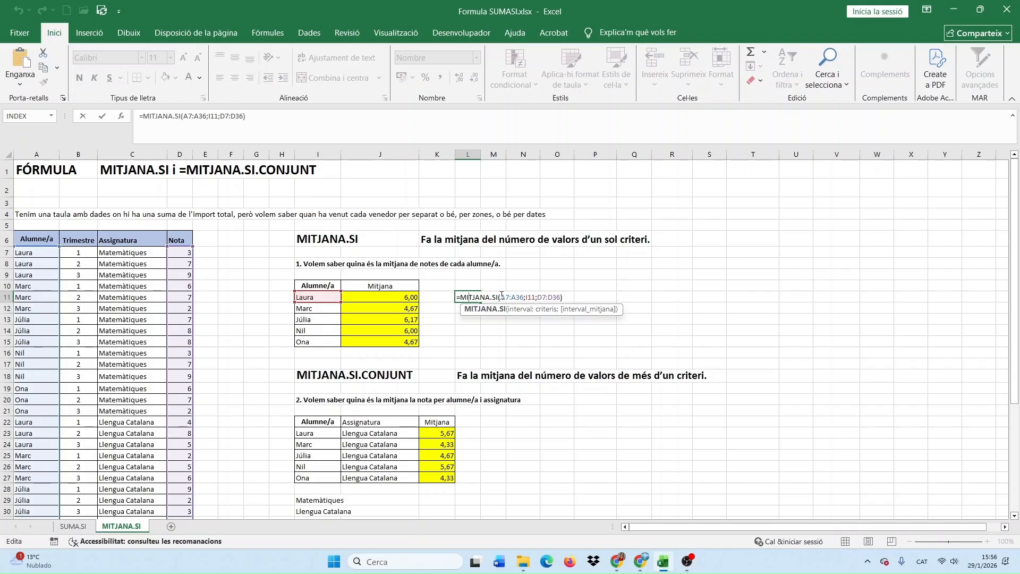
drag(502, 297, 569, 297)
key(F4)
key(F4)
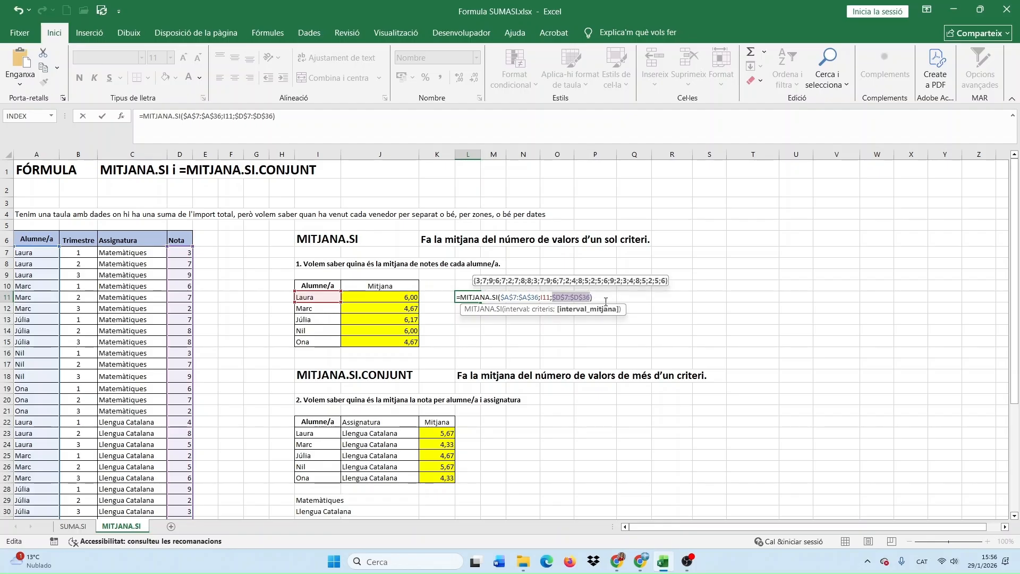
key(Return)
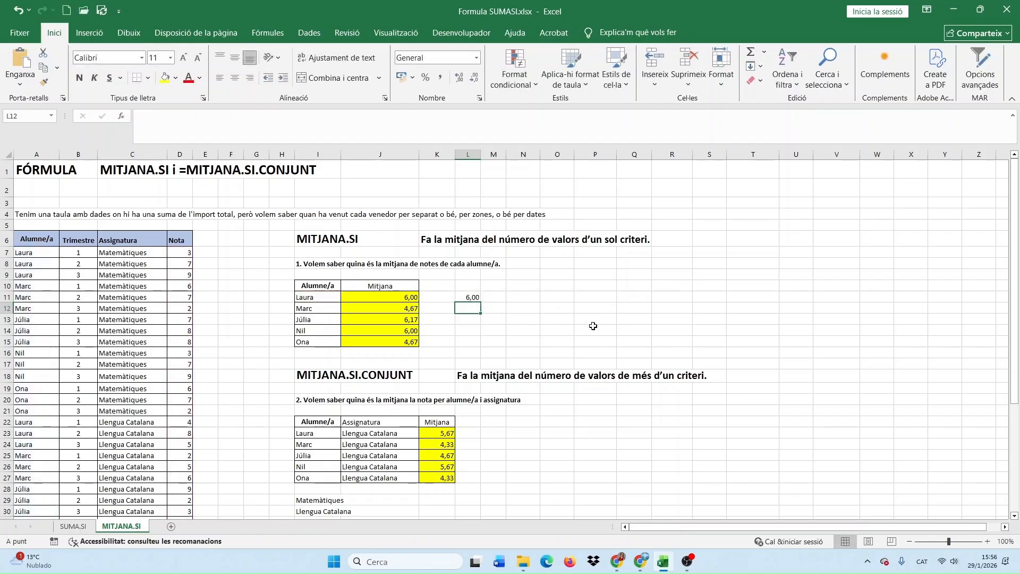
- Fill the L11 formula down through L15 for the remaining students
click(473, 298)
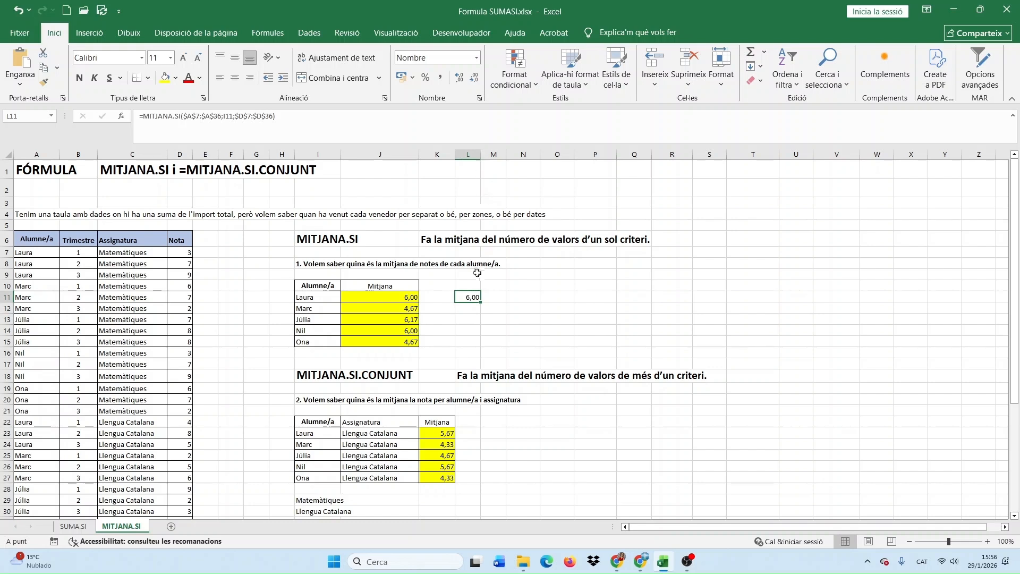
double_click(469, 297)
key(Escape)
drag(481, 302, 478, 345)
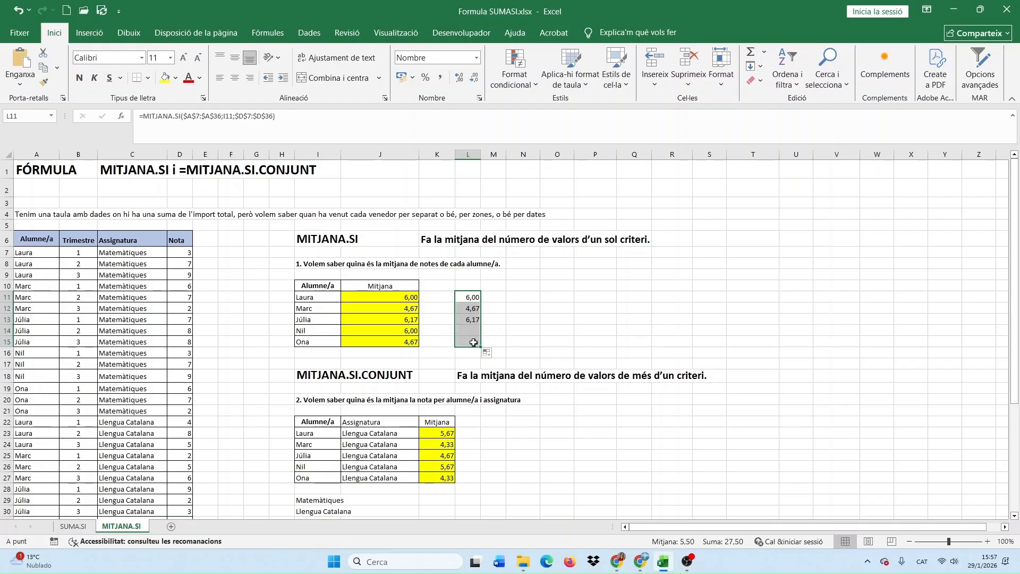
- Review the criterion references of the formulas in L11:L15 and inspect the MITJANA.SI.CONJUNT formula in K23
double_click(465, 298)
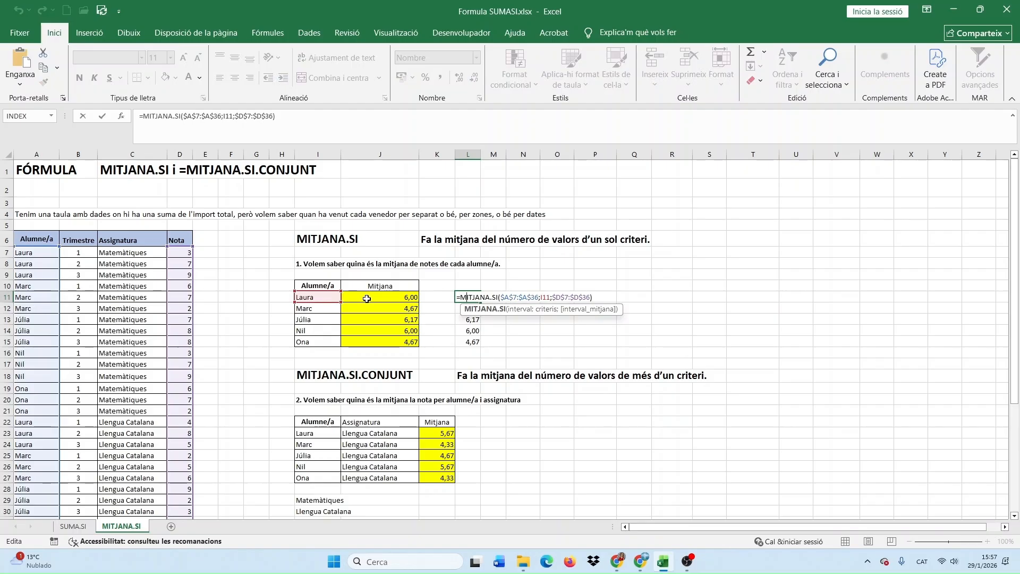
key(Escape)
double_click(467, 309)
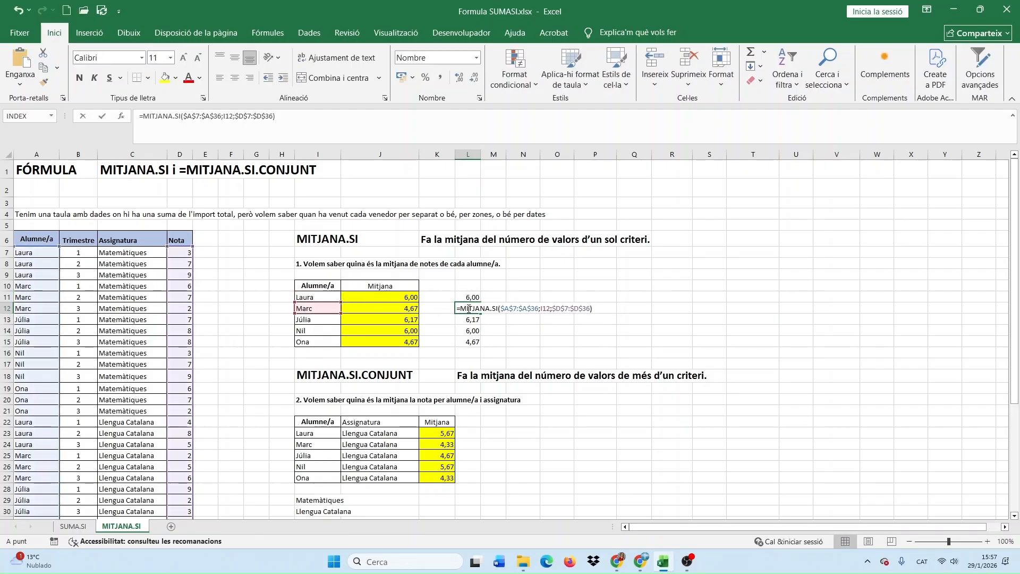
key(Escape)
double_click(467, 319)
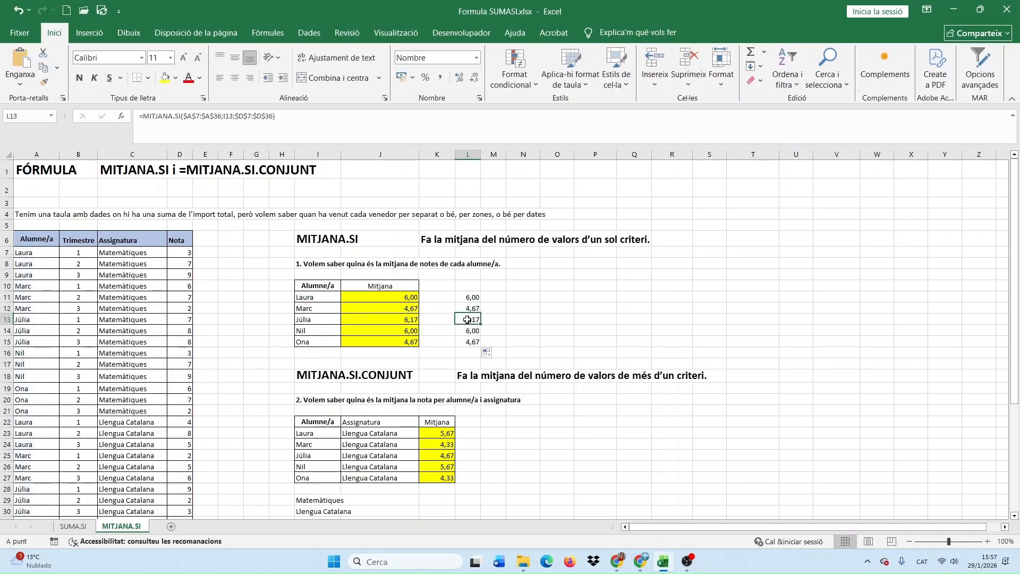
key(Escape)
click(467, 342)
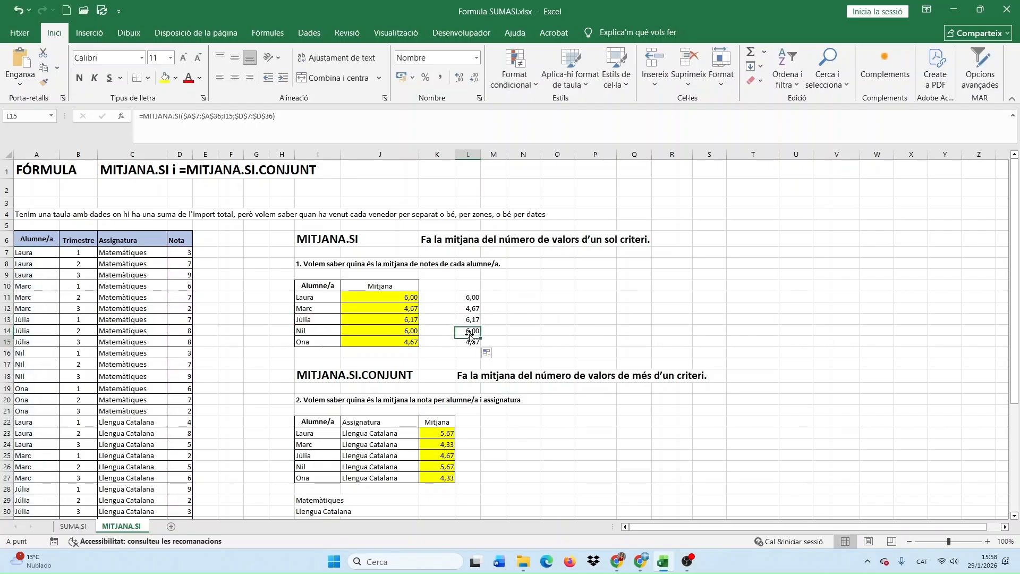
double_click(467, 331)
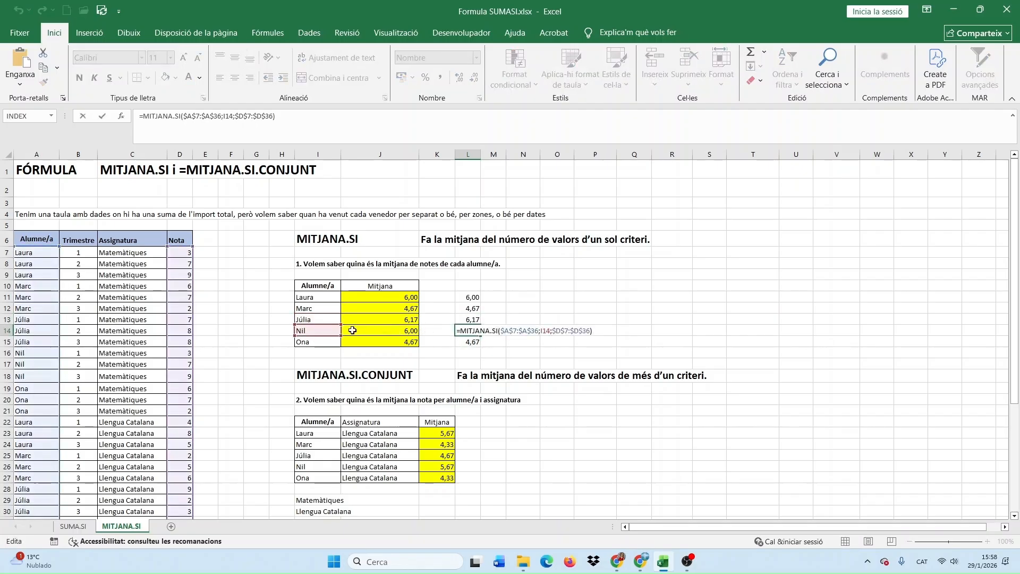
key(Escape)
double_click(467, 342)
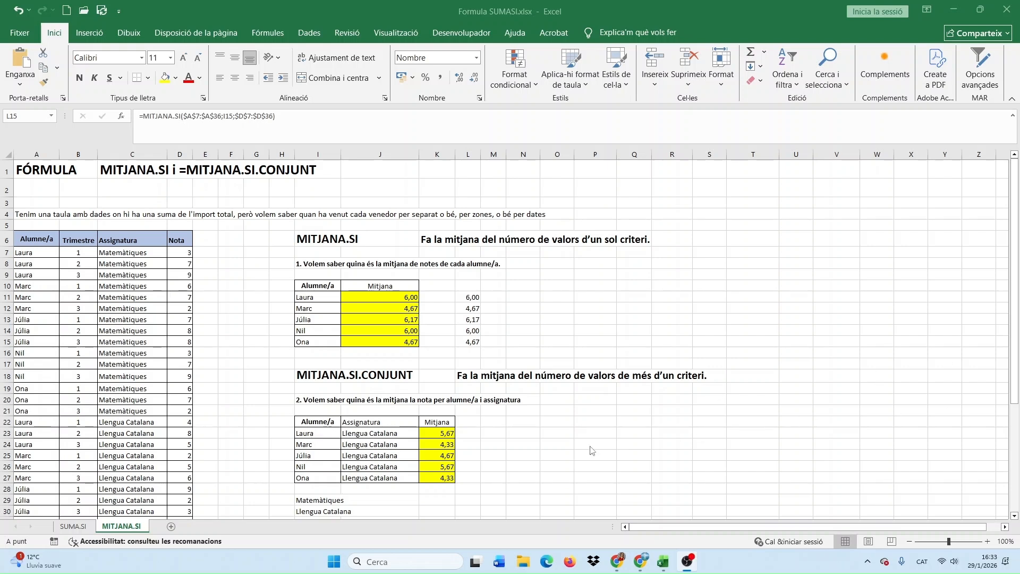
click(437, 433)
double_click(437, 433)
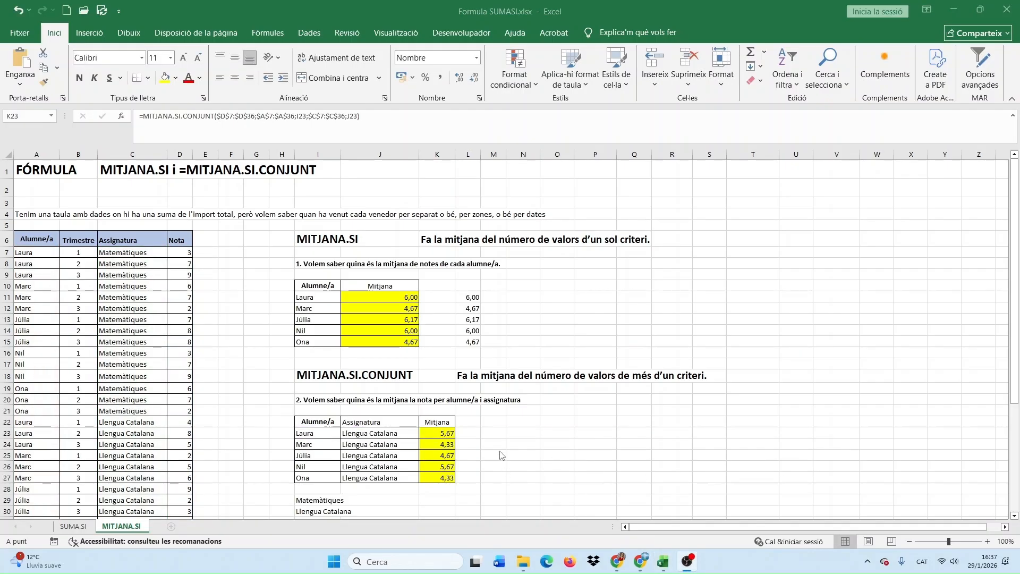
- Start a MITJANA.SI.CONJUNT formula in M23, beside the student and subject averages, with D7:D36 as the average range
click(496, 435)
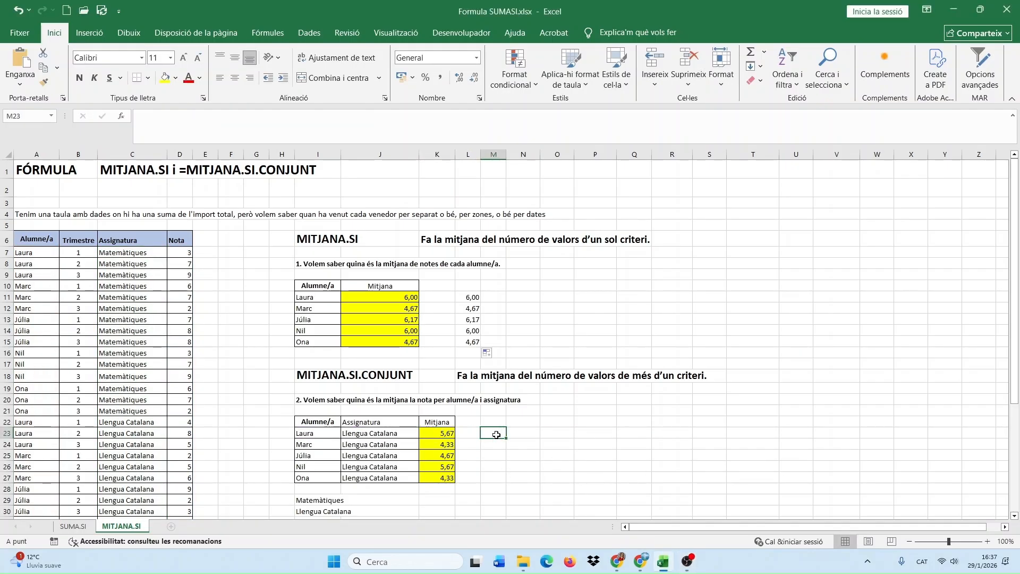
text(=MI)
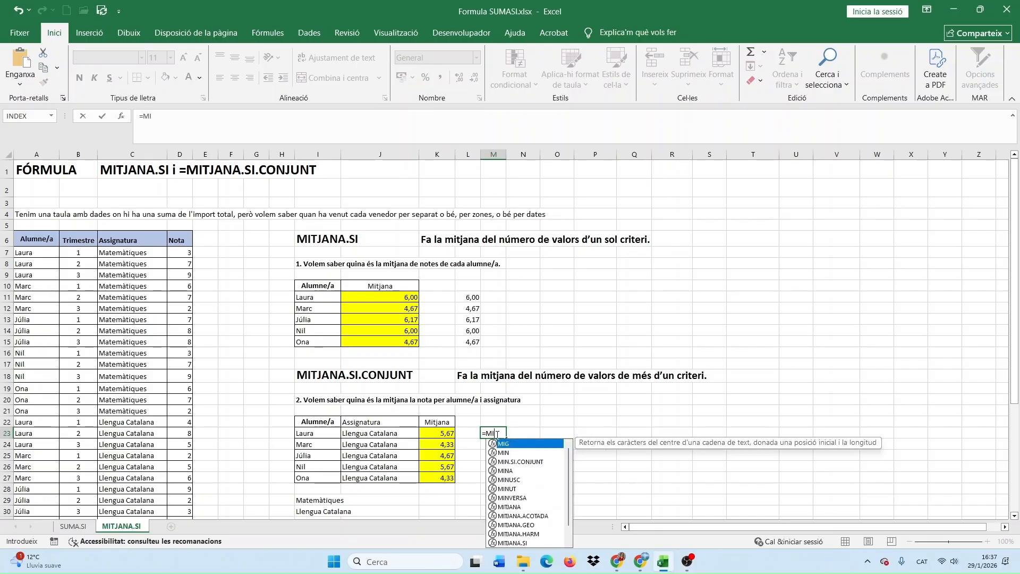
text(TJANA)
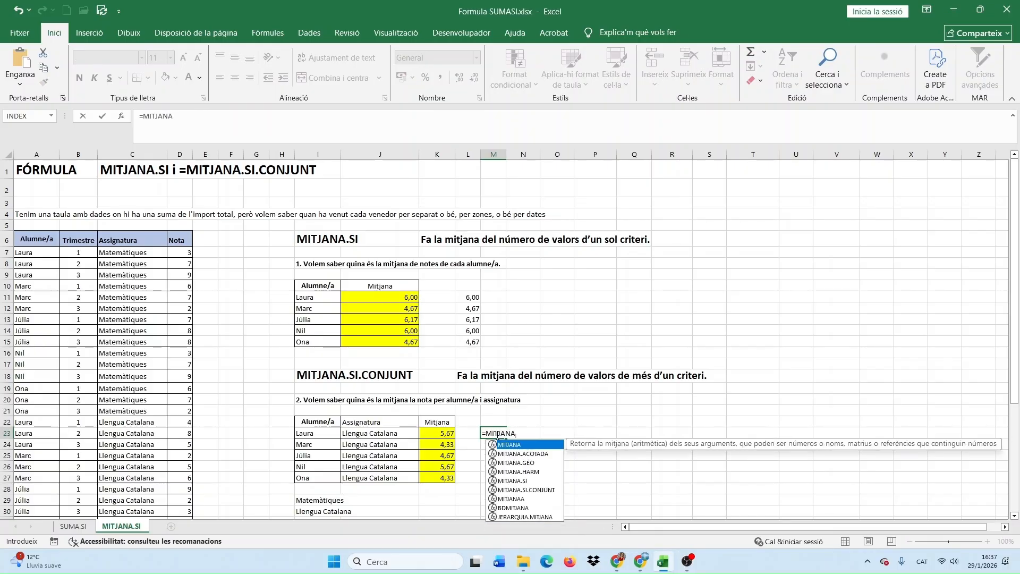
text(.)
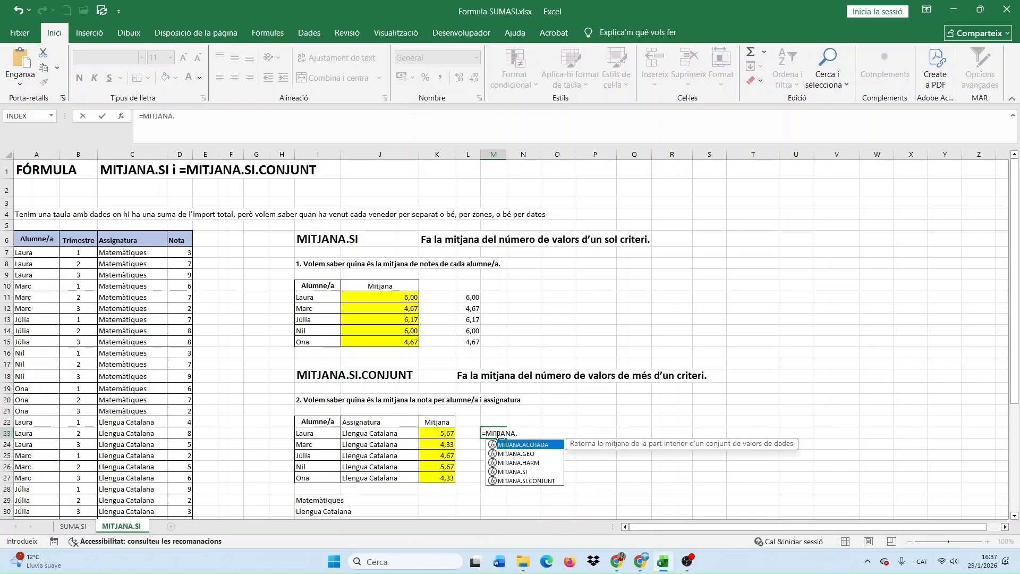
double_click(511, 481)
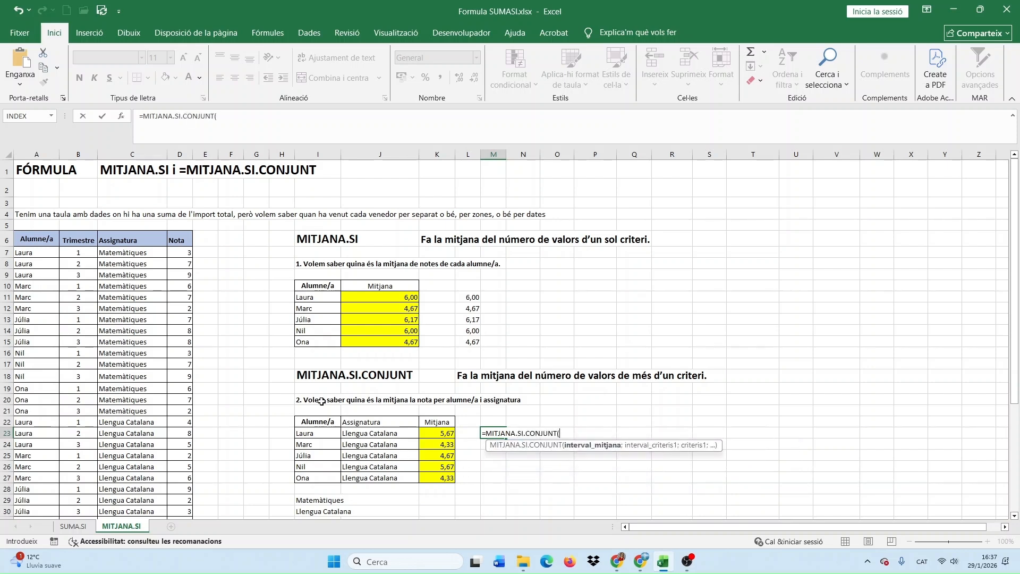
drag(183, 320, 180, 491)
text(;)
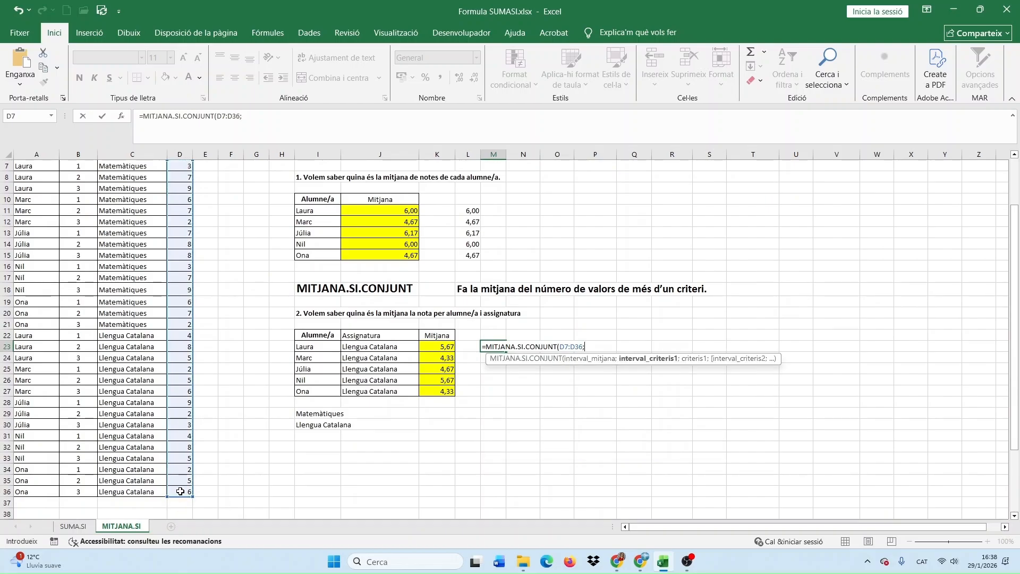
- Add the student column A7:A36 with criterion I23 as the first condition of the M23 formula
scroll(257, 441, up, 2)
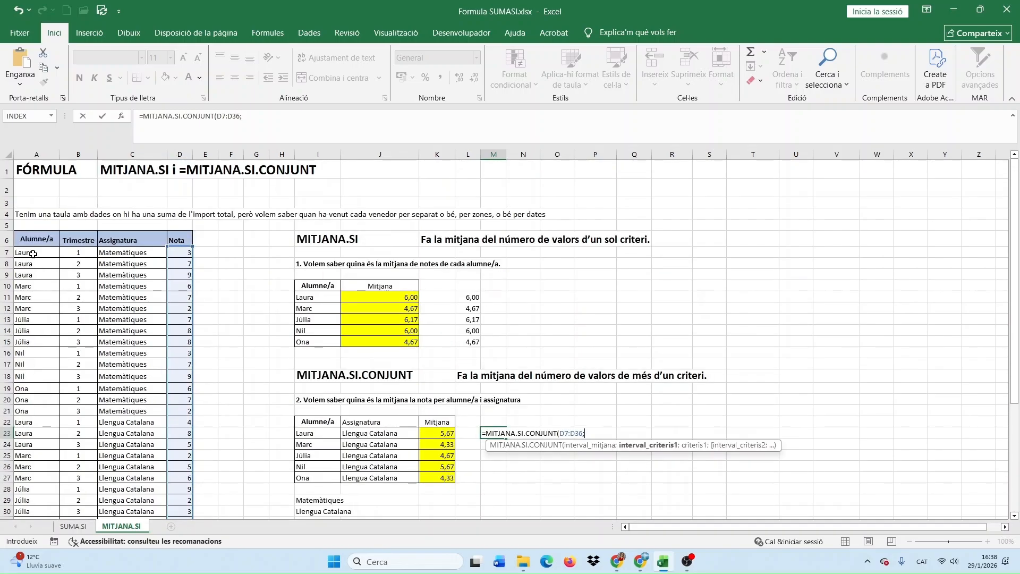
drag(33, 254, 32, 490)
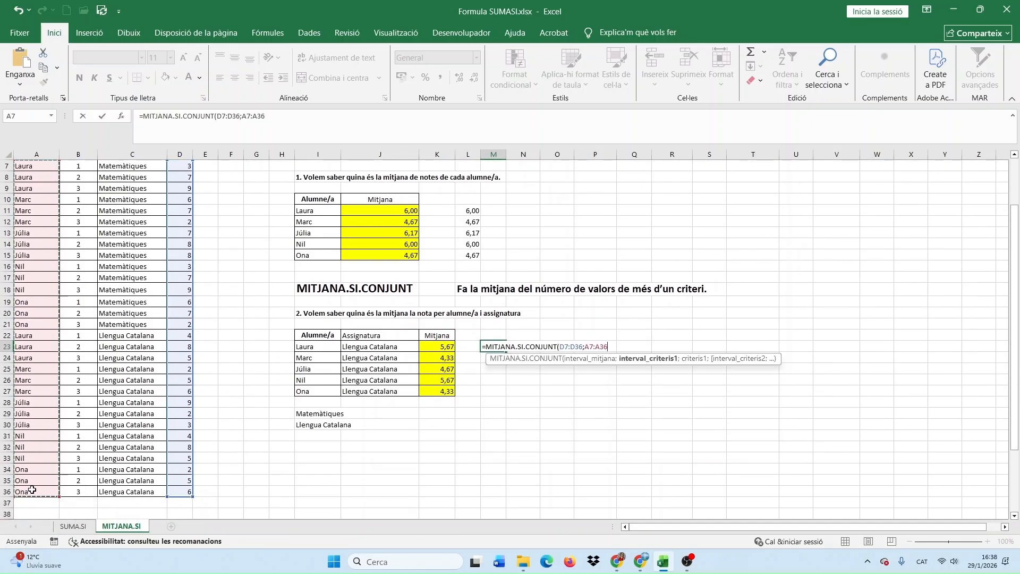
text(;)
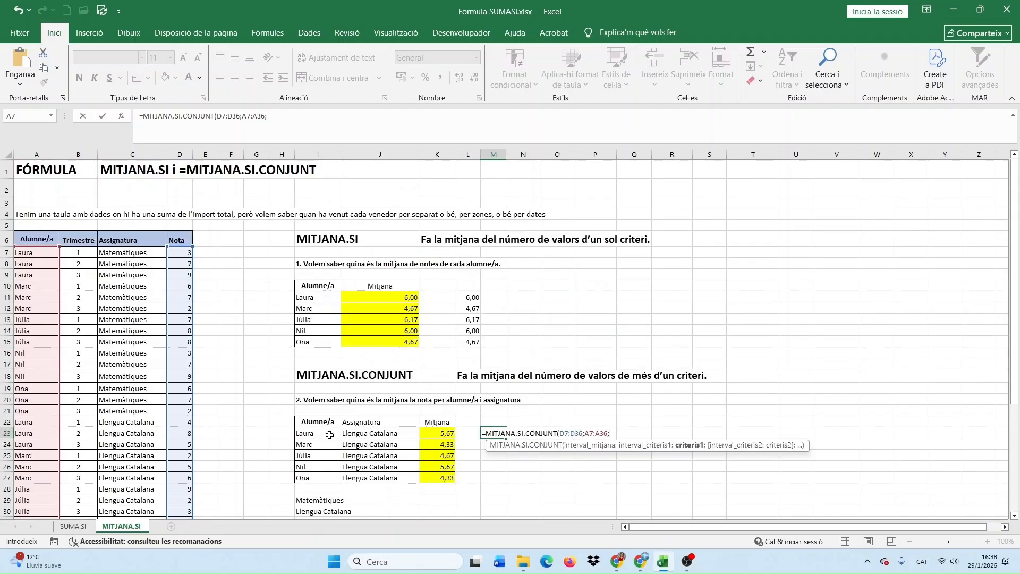
click(315, 433)
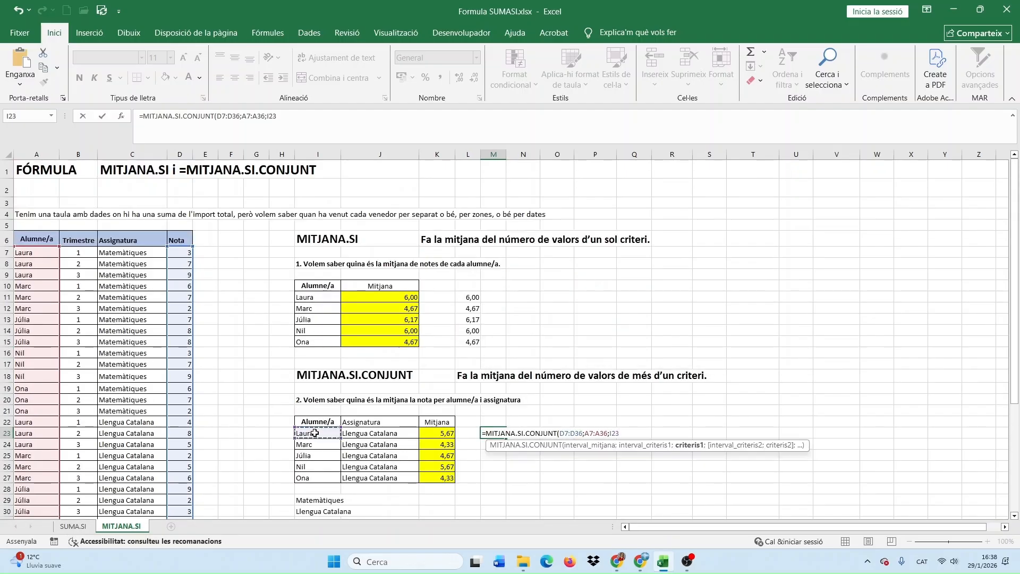
text(;)
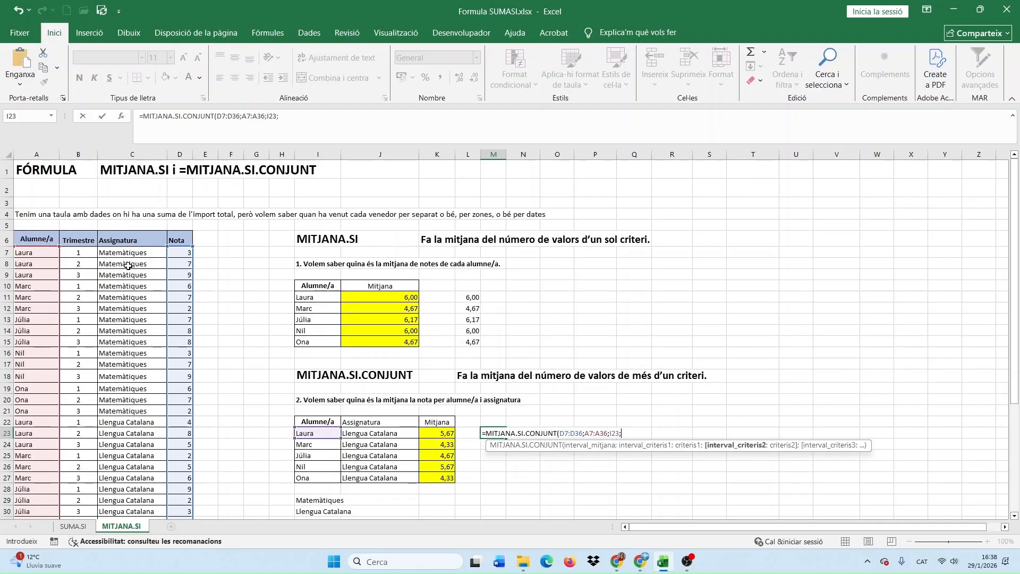
- Complete the M23 formula with the subject column C7:C36 and criterion J23 as the second condition
drag(123, 253, 125, 490)
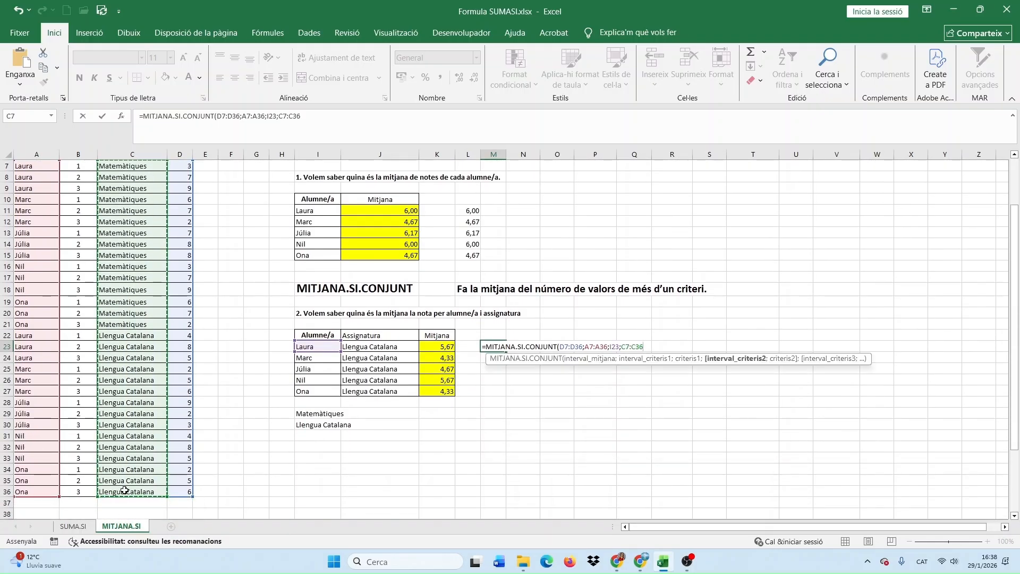
text(;)
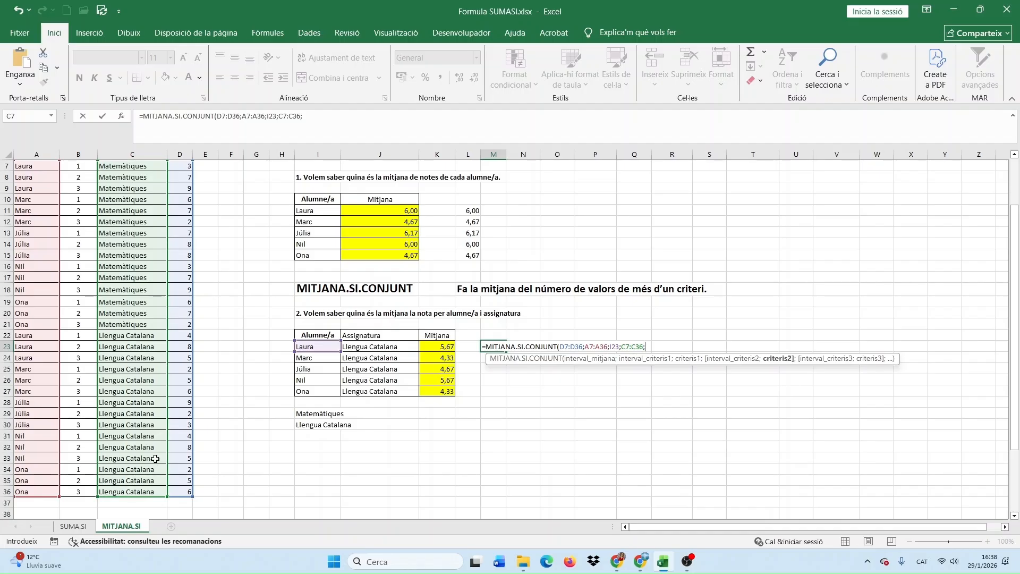
scroll(155, 458, up, 2)
click(379, 431)
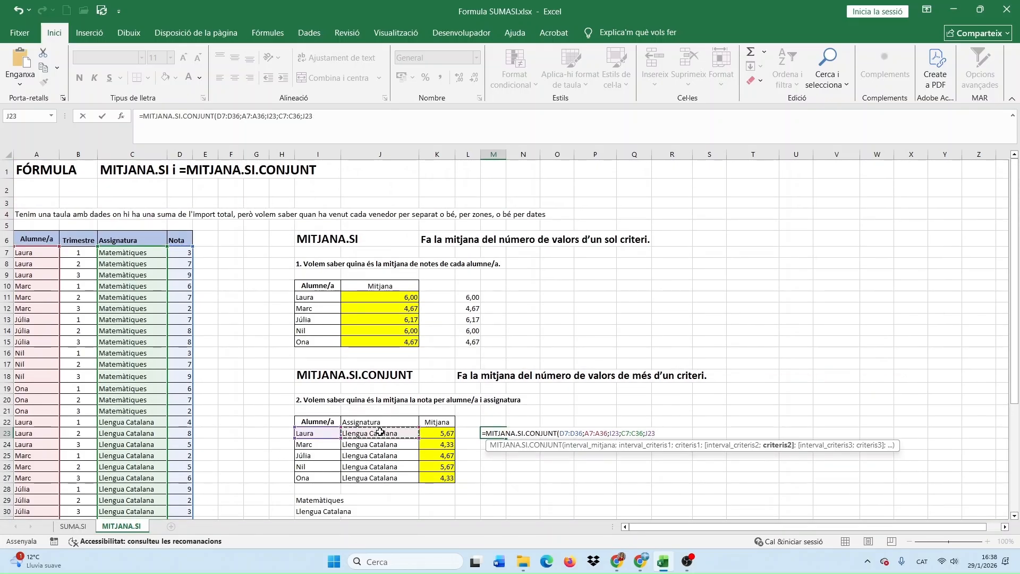
text())
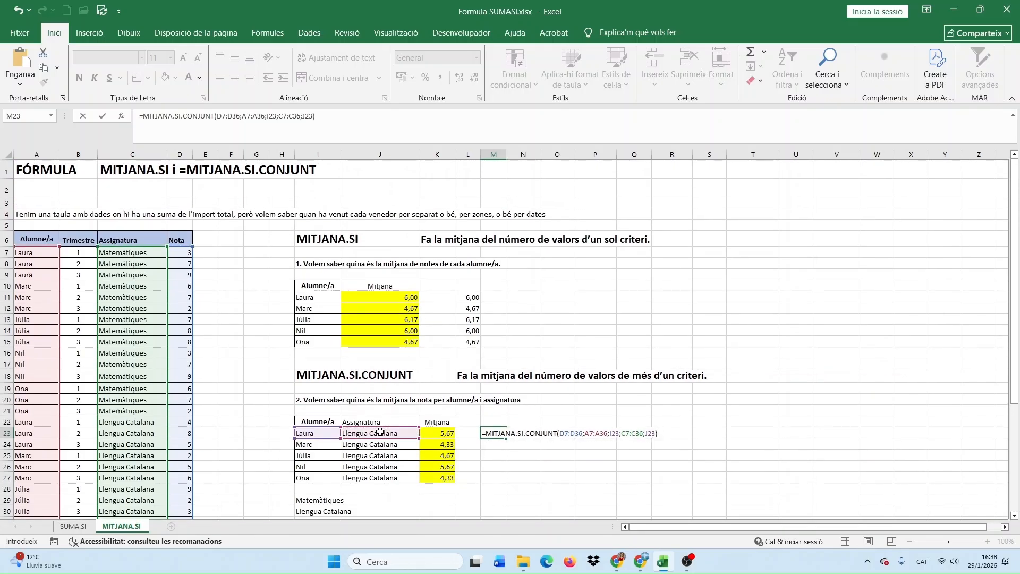
key(Return)
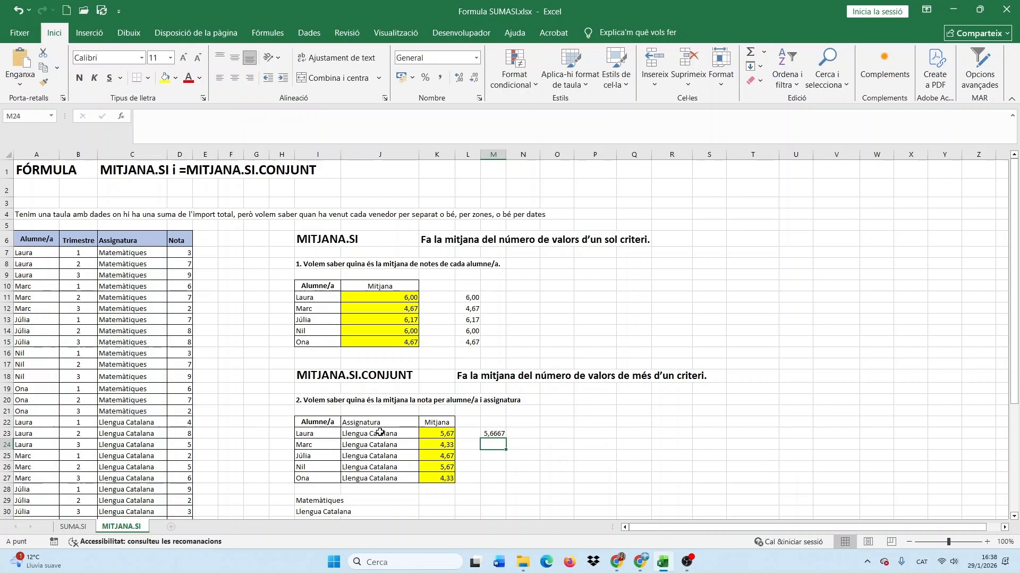
- Format the average in M23 to show two decimal places
click(497, 432)
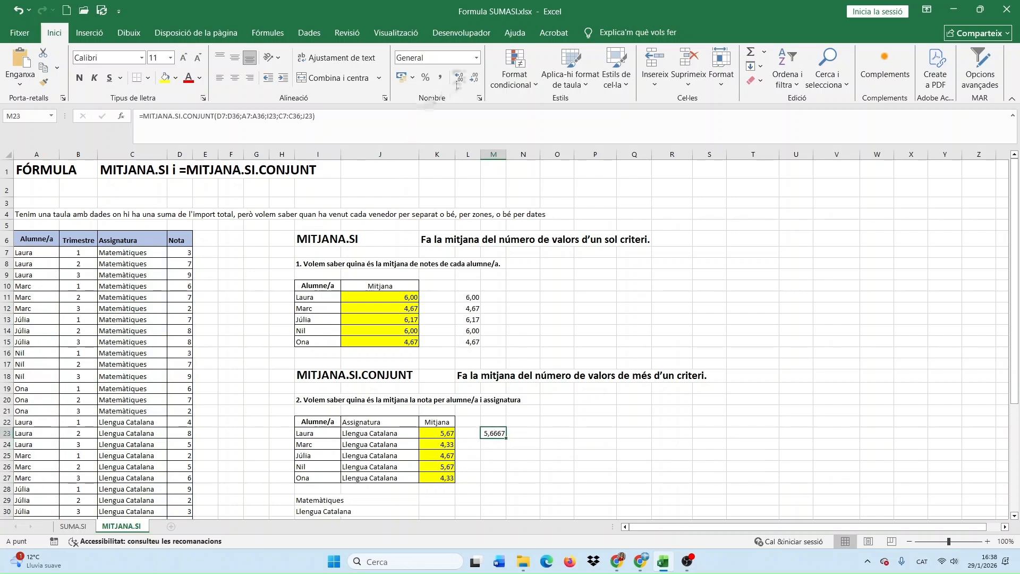
click(457, 79)
click(475, 79)
- Make the M23 formula's ranges absolute as $D$7:$D$36, $A$7:$A$36 and $C$7:$C$36, and fill it down through M27
double_click(496, 435)
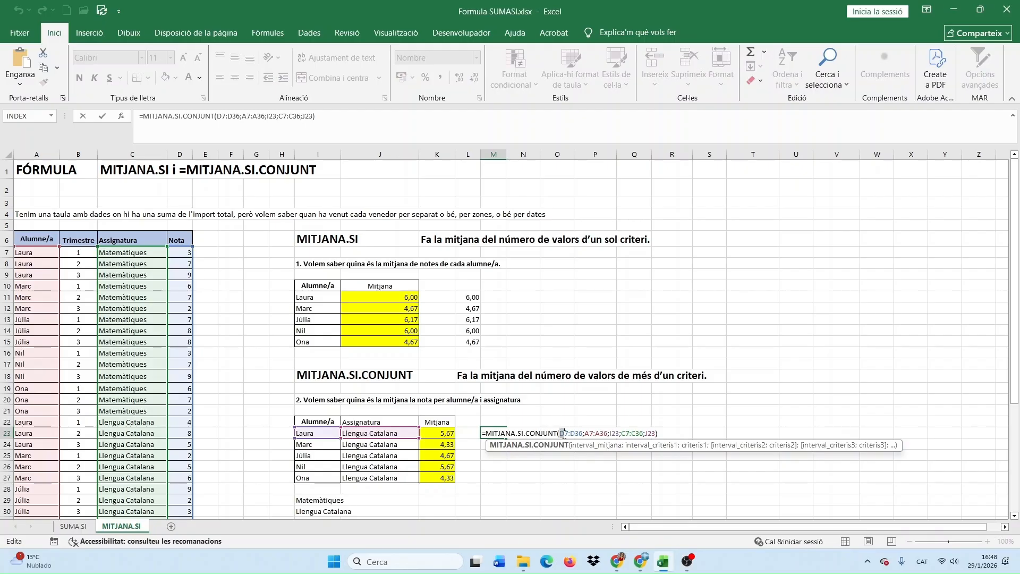
drag(573, 434, 580, 434)
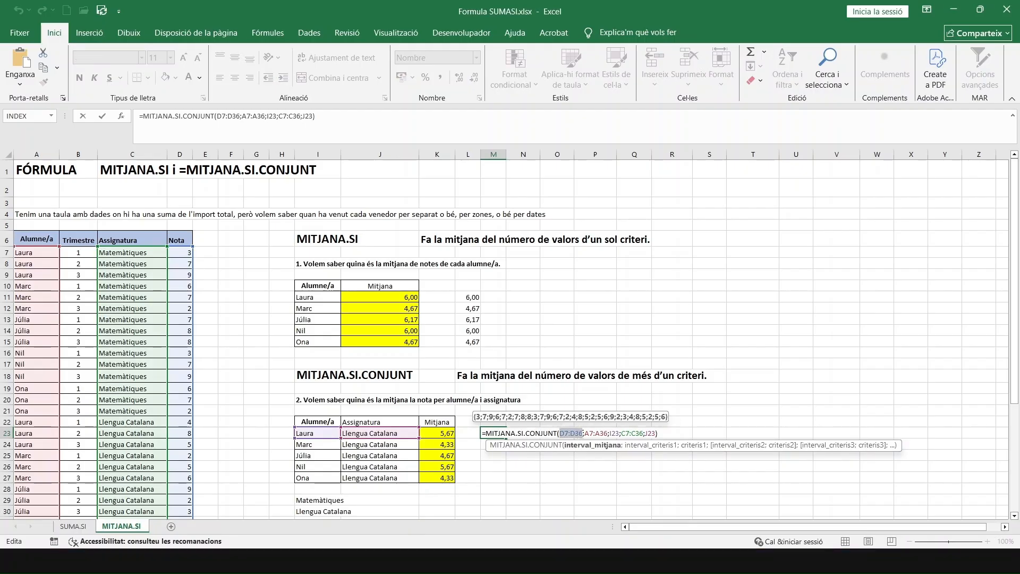
key(F4)
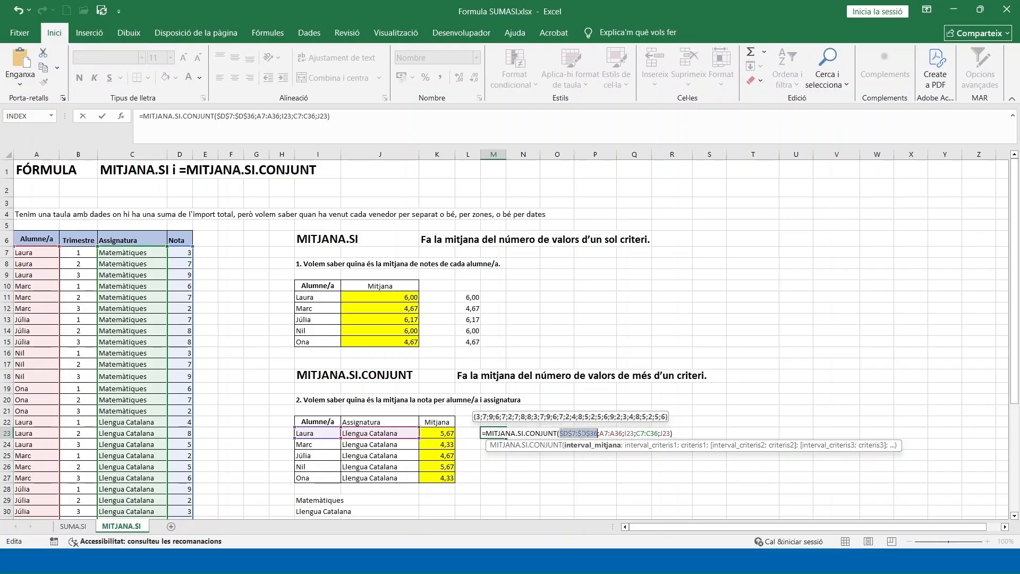
click(599, 433)
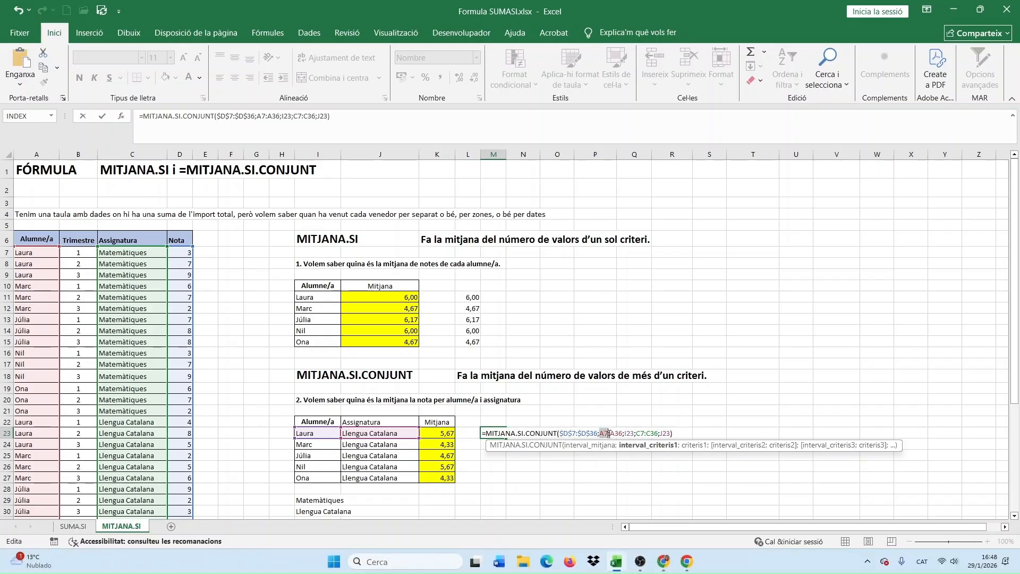
drag(620, 433, 623, 433)
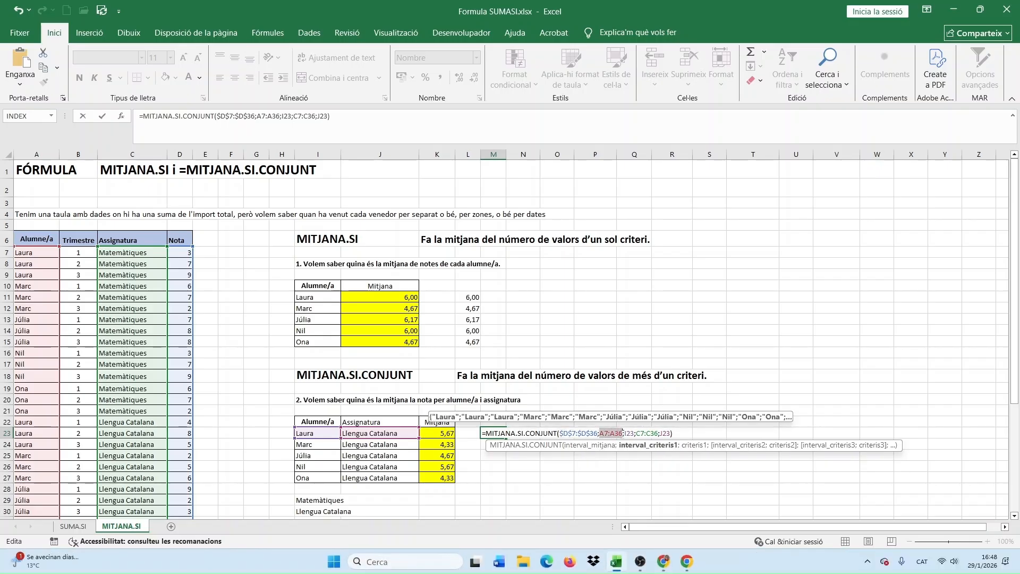
key(F4)
click(651, 433)
drag(652, 433, 666, 433)
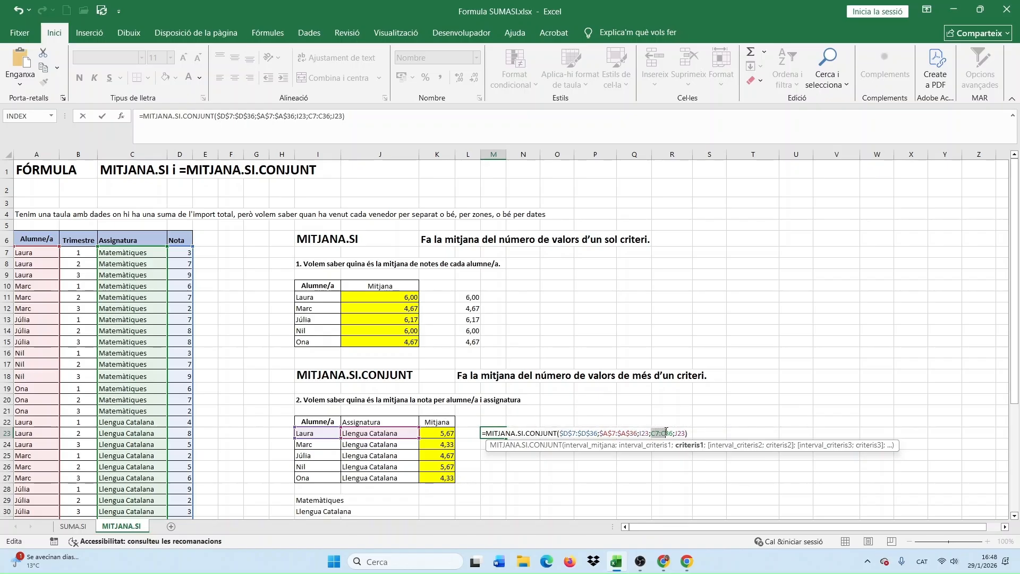
key(F4)
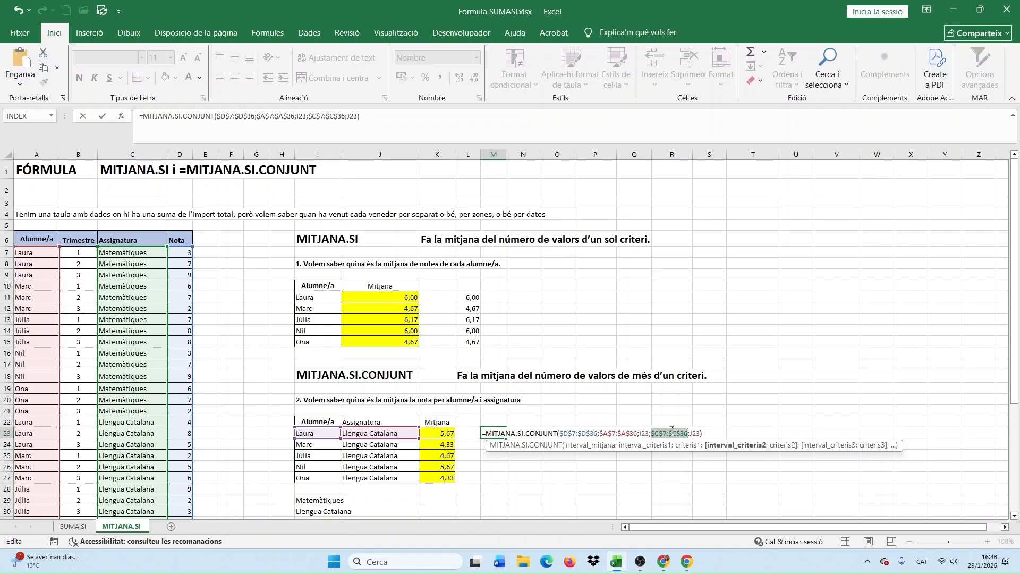
key(Return)
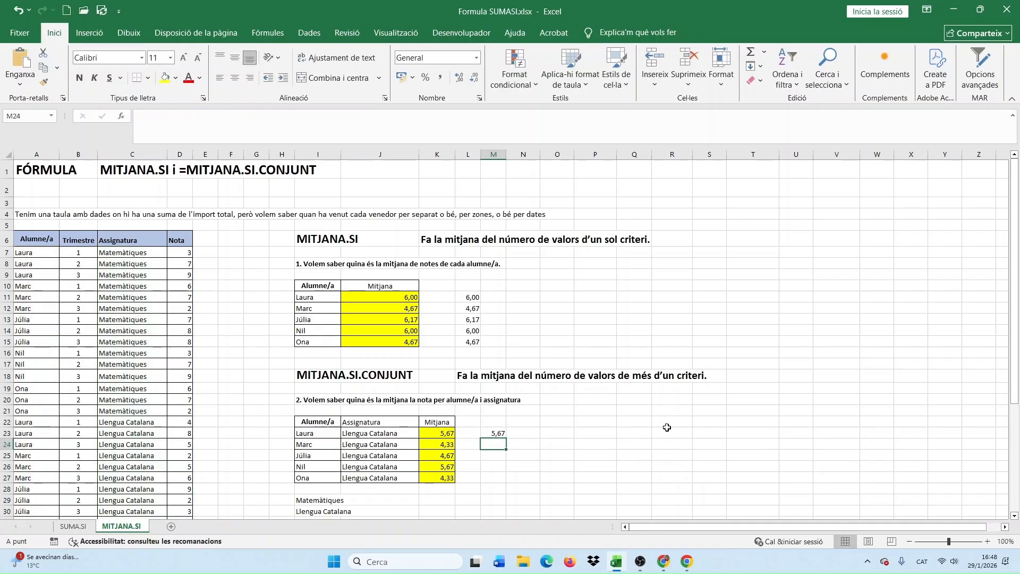
click(500, 434)
drag(506, 439, 506, 481)
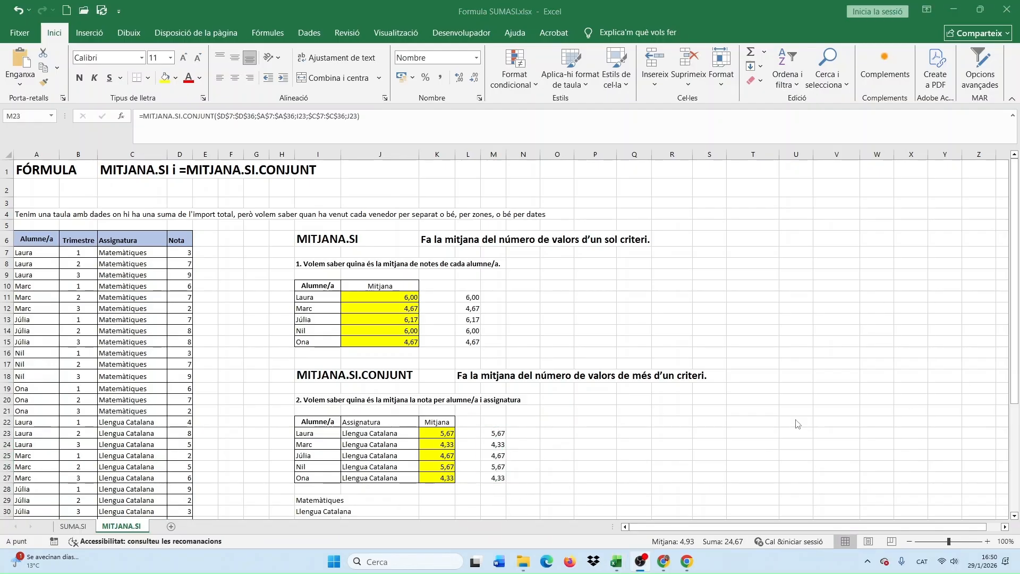
- Set the subject in J23, J24 and J25 to Matemàtiques for the first three students
click(393, 438)
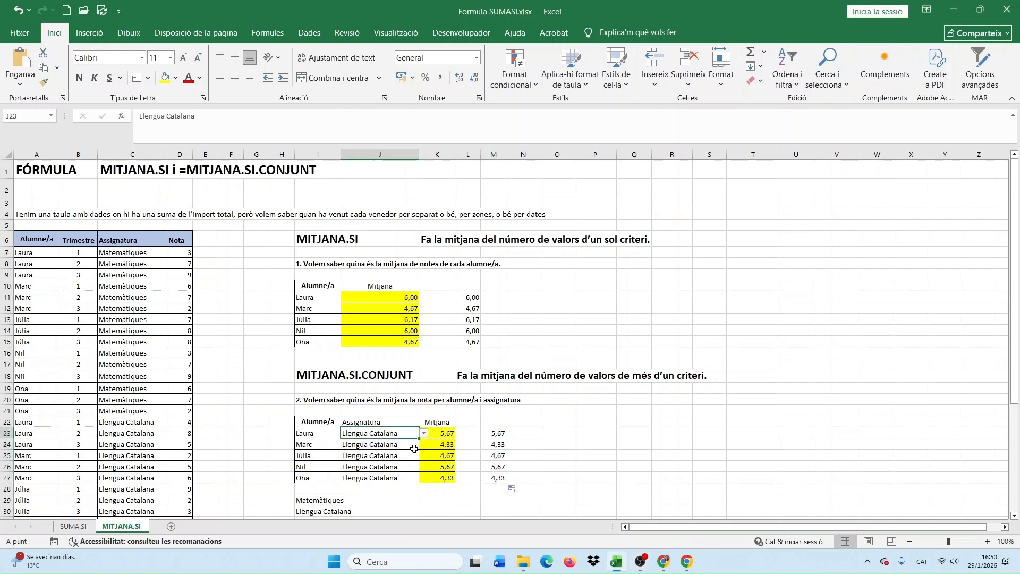
click(423, 433)
click(402, 441)
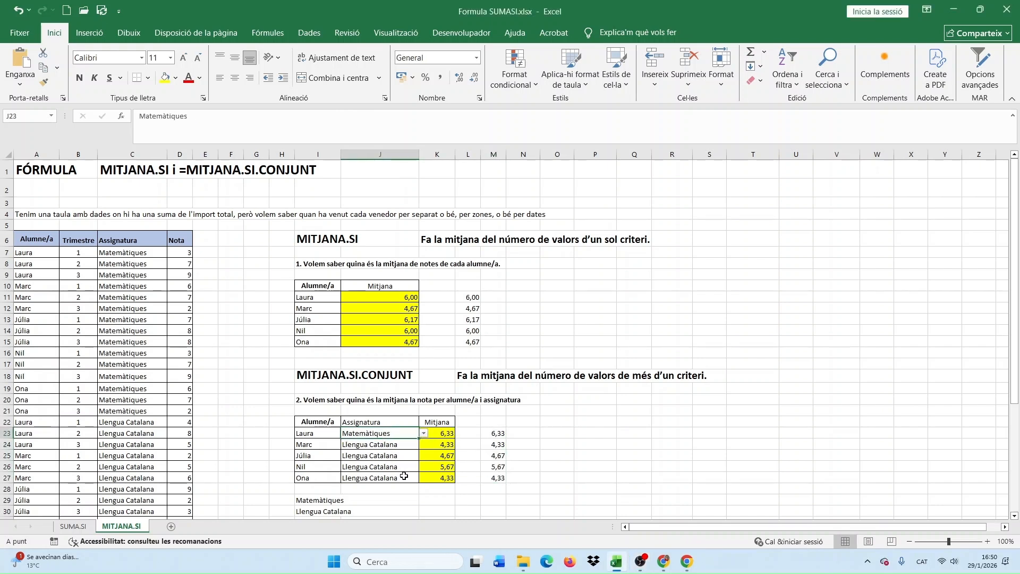
click(402, 444)
click(424, 445)
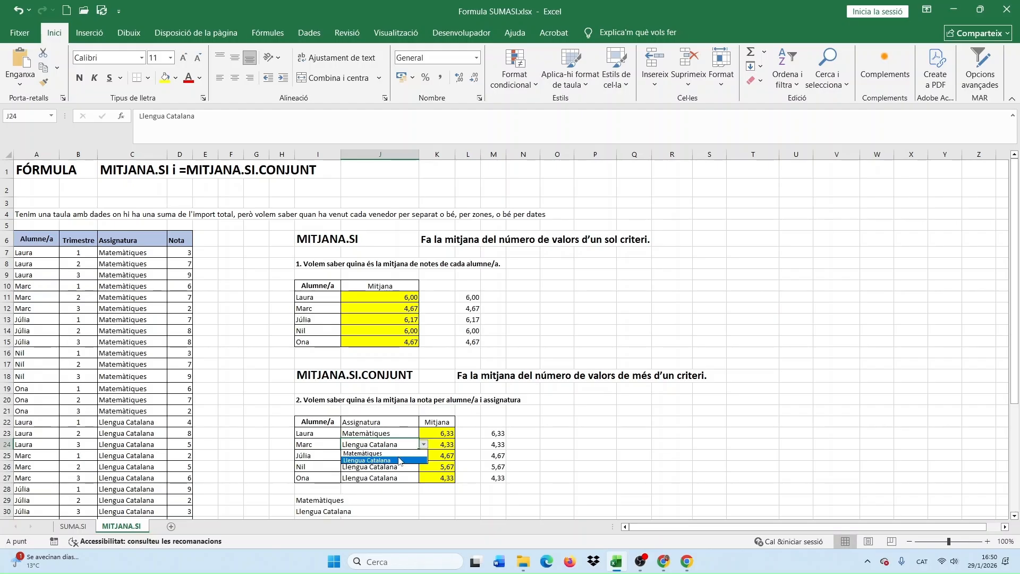
click(401, 453)
click(408, 457)
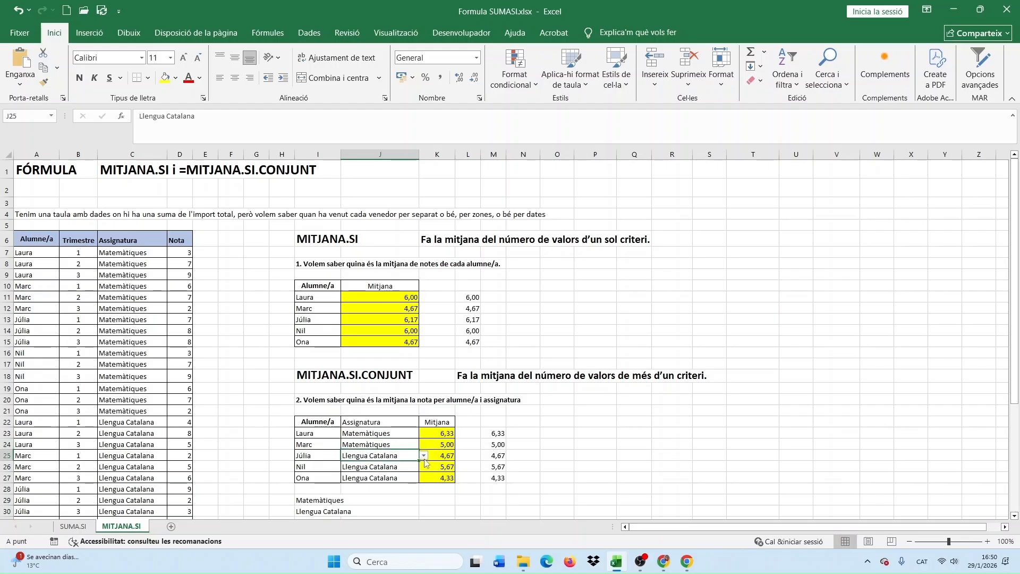
click(423, 456)
click(404, 465)
- Set the subject of the first student in J23 back to Llengua Catalana
click(406, 432)
click(423, 433)
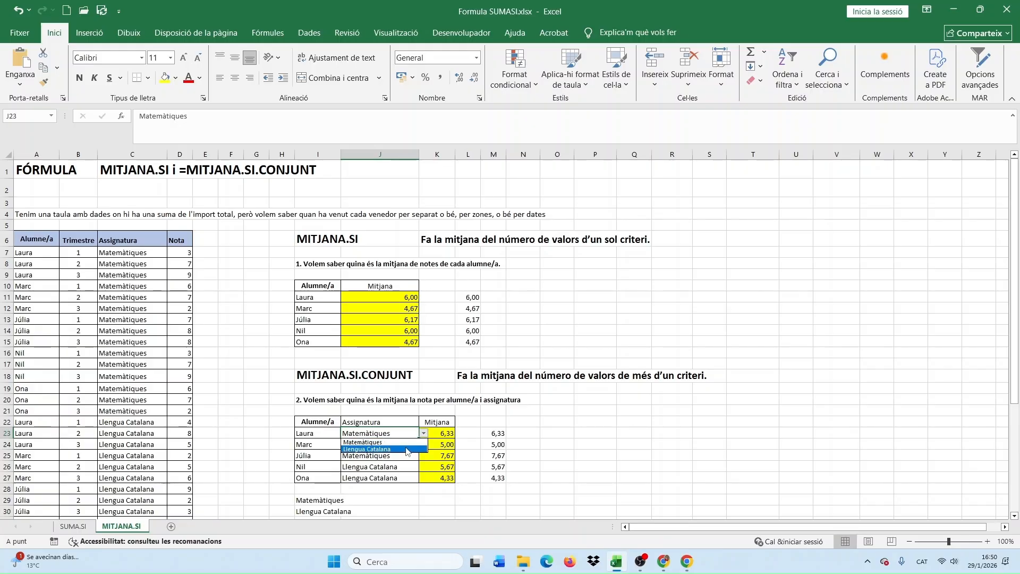
click(409, 452)
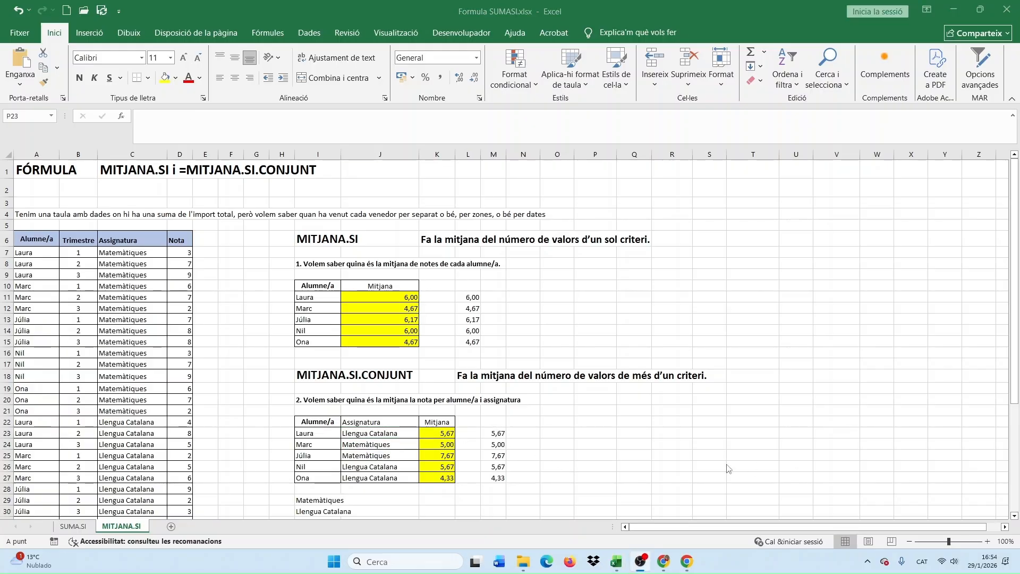
- Check the Matemàtiques average in K24 against the average of that student's grades in D10:D12
click(311, 445)
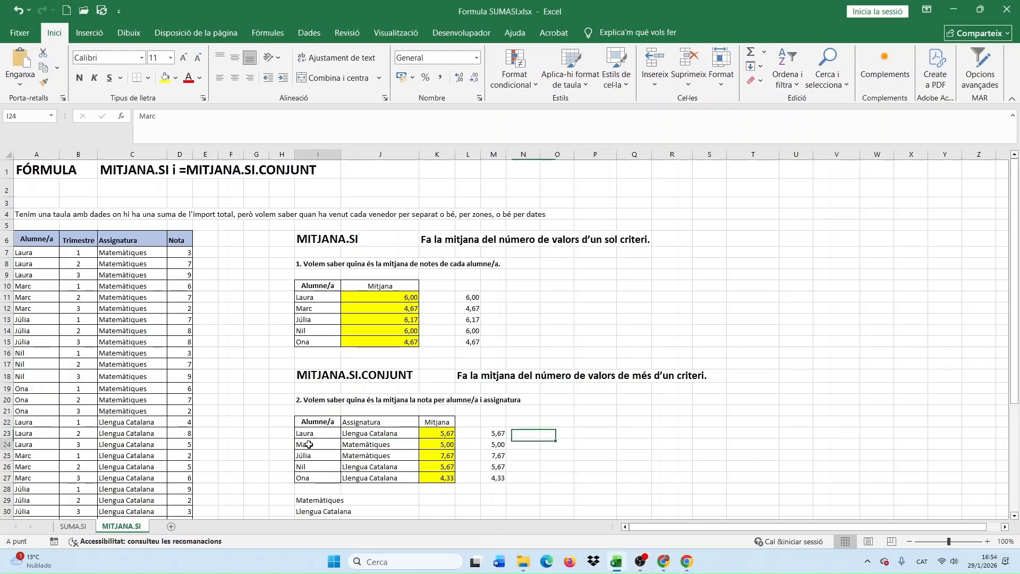
click(356, 446)
click(440, 446)
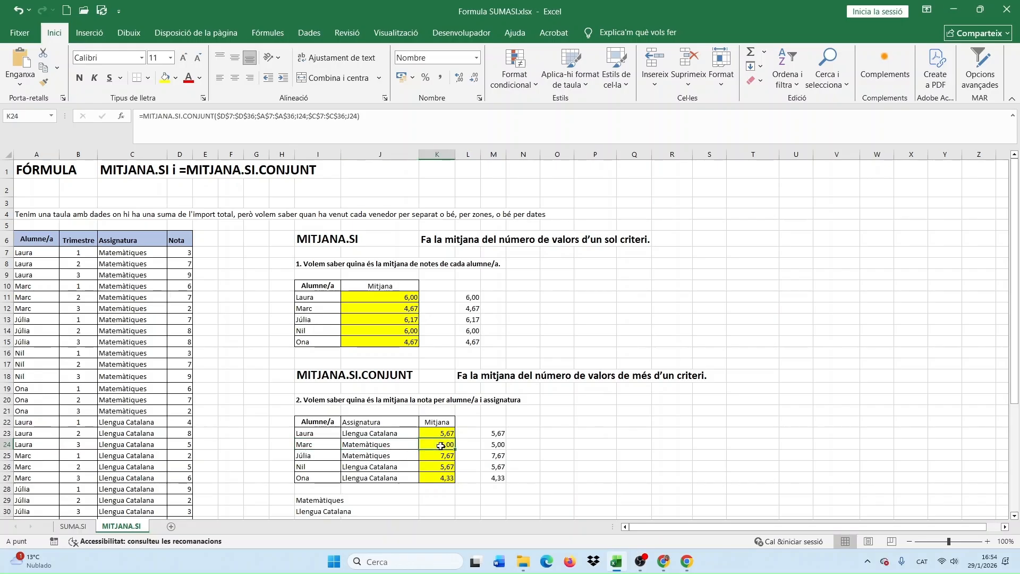
click(35, 289)
click(29, 298)
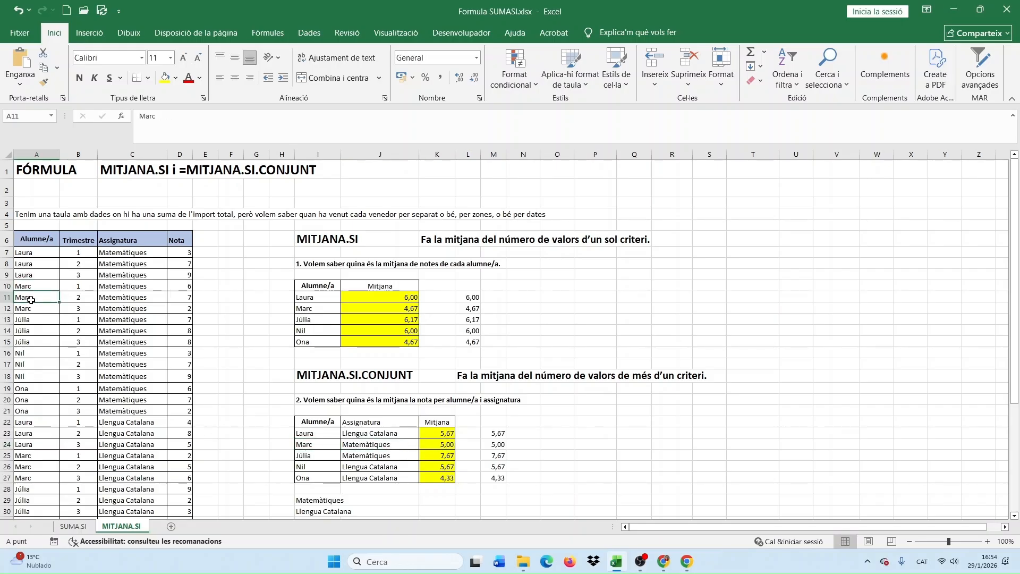
click(31, 310)
drag(172, 287, 175, 310)
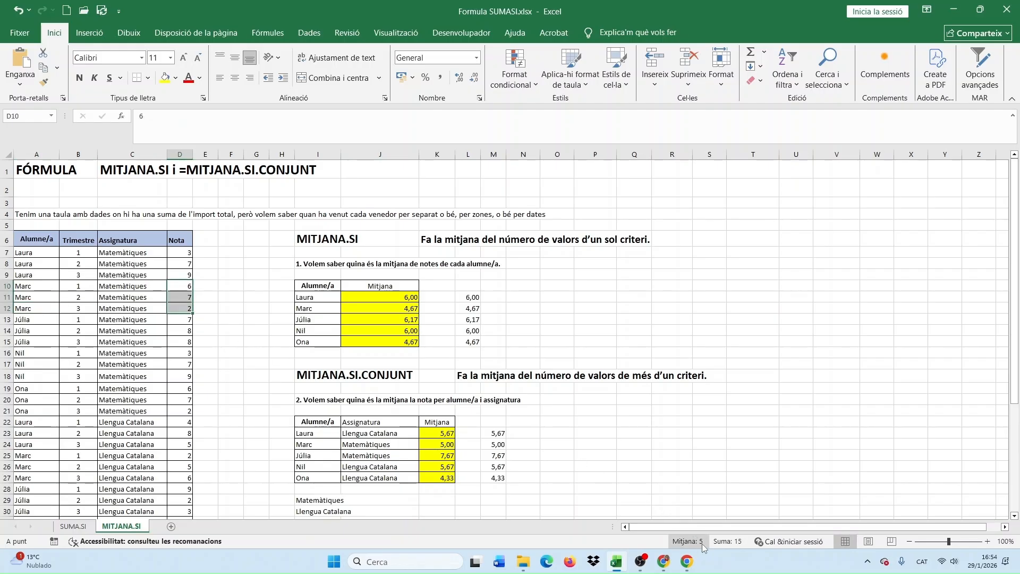
- Check the Matemàtiques average in K25 against that student's grades in D13:D15
click(319, 455)
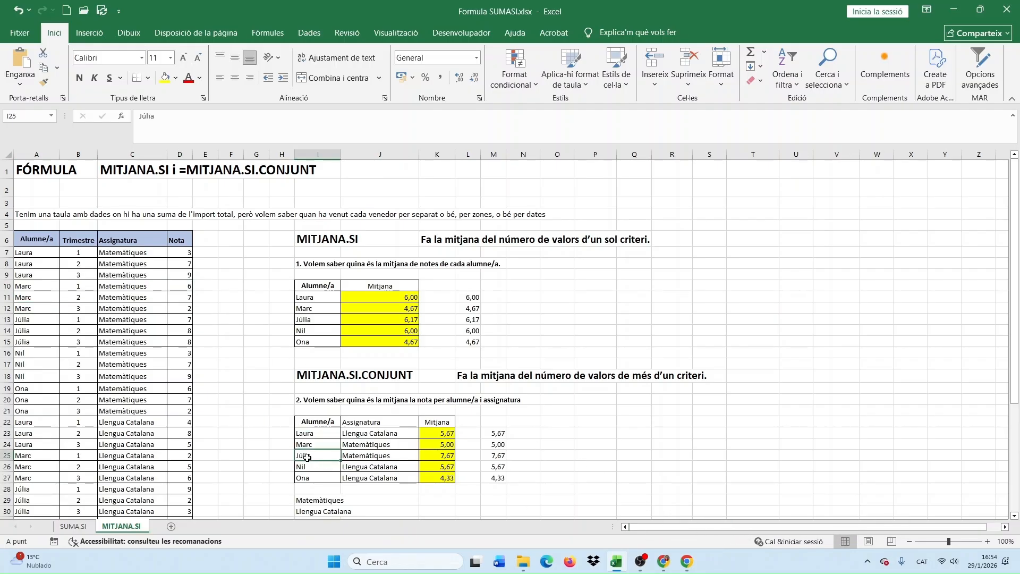
click(380, 457)
click(434, 457)
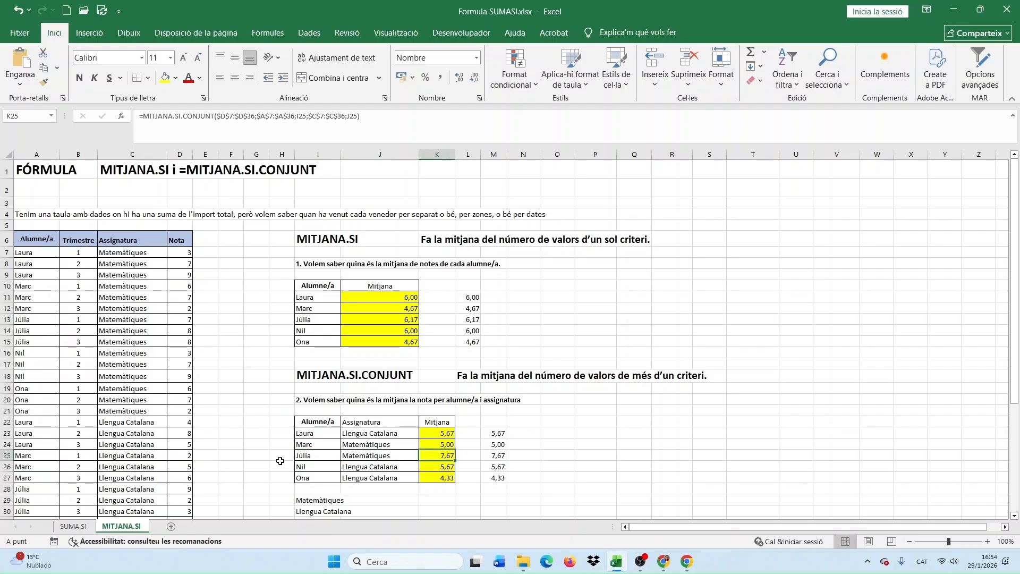
scroll(34, 468, down, 1)
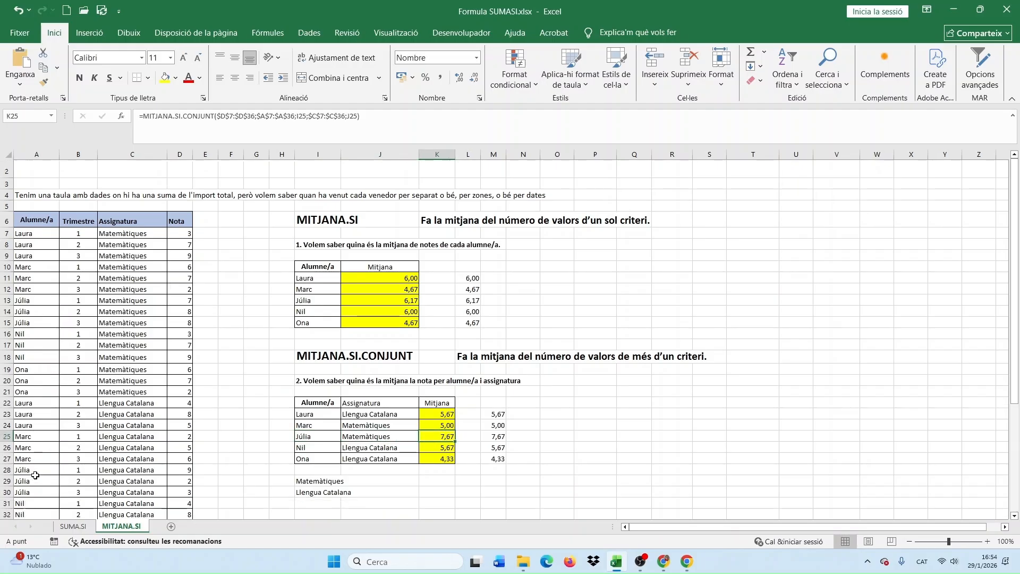
click(32, 442)
scroll(79, 467, down, 1)
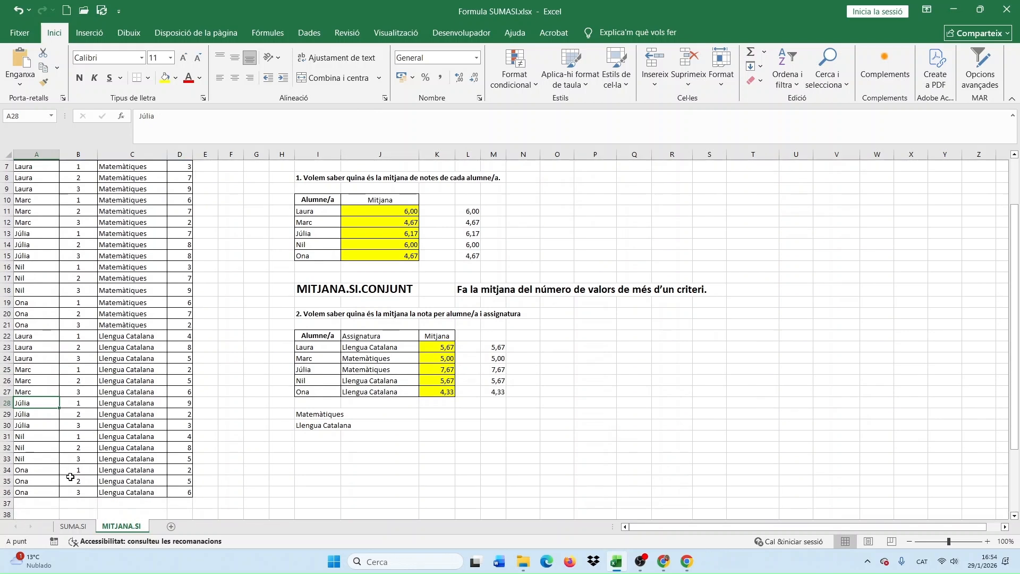
scroll(68, 470, up, 1)
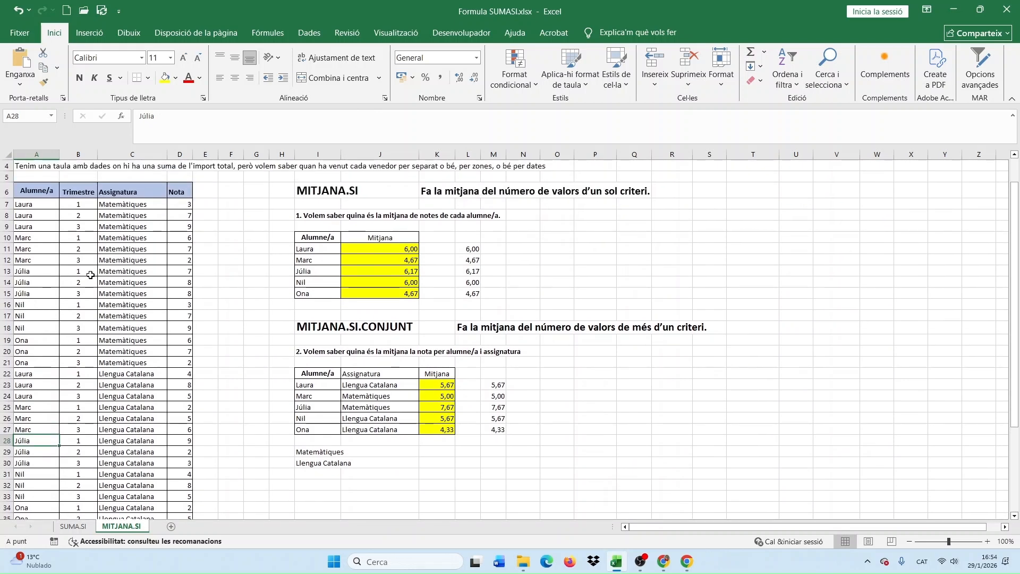
drag(181, 271, 183, 295)
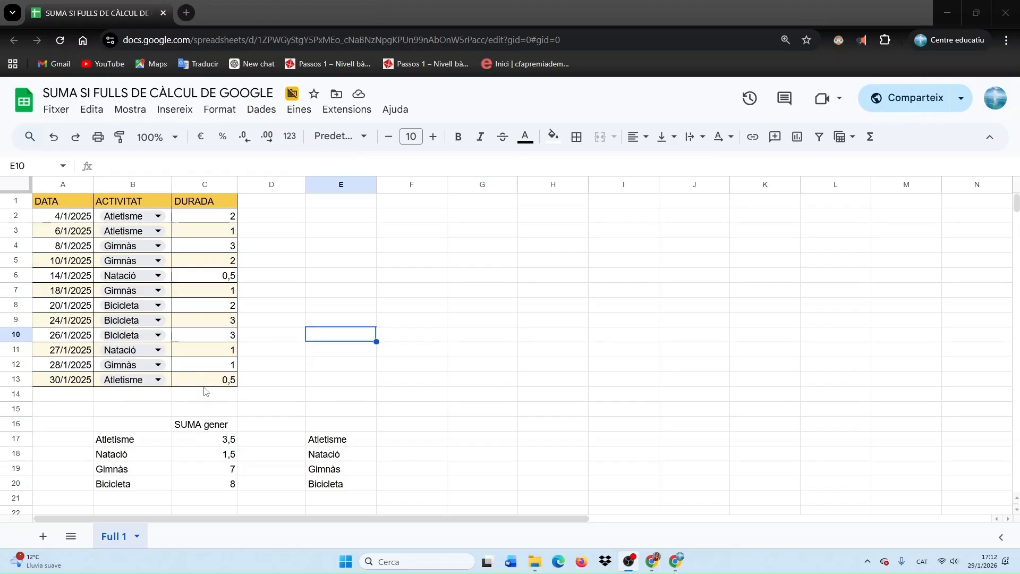
- Switch to the Google Sheets spreadsheet and examine the SUMIF formula for Atletisme in C17
click(196, 444)
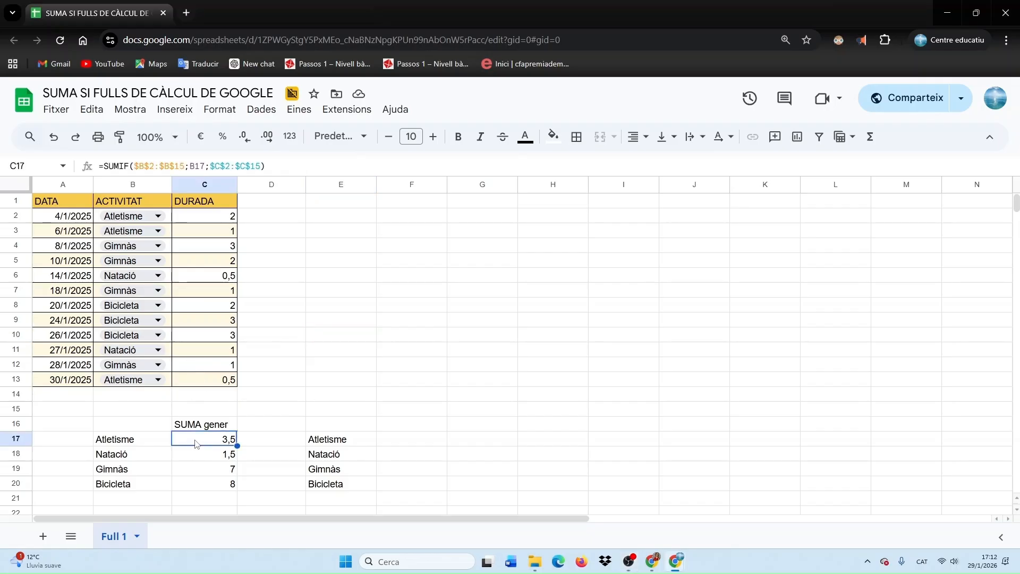
double_click(196, 444)
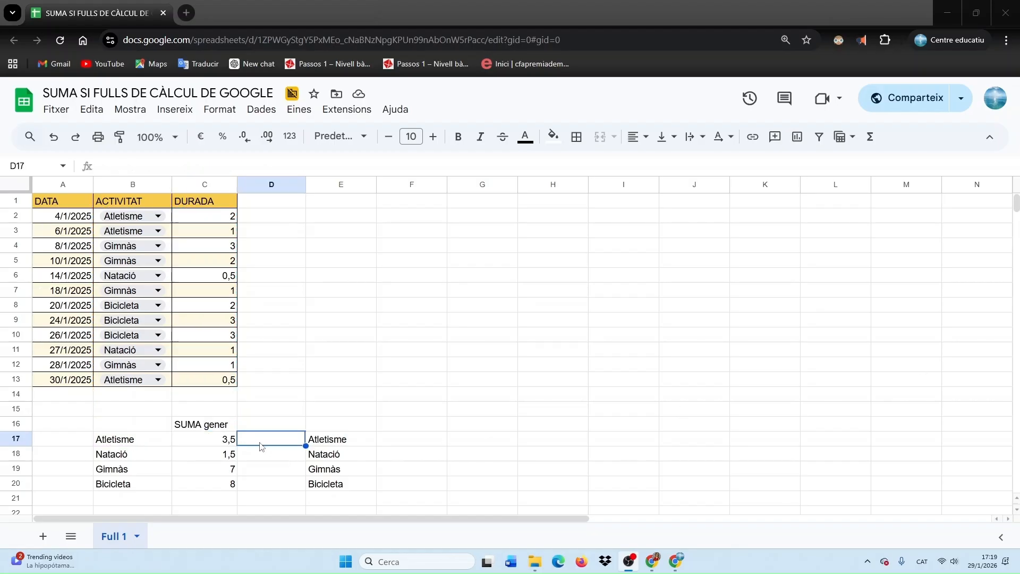
- Enter =SUMIF(B2:B13;B17;C2:C13) in D17 and accept the suggested autofill for D18:D20
click(261, 445)
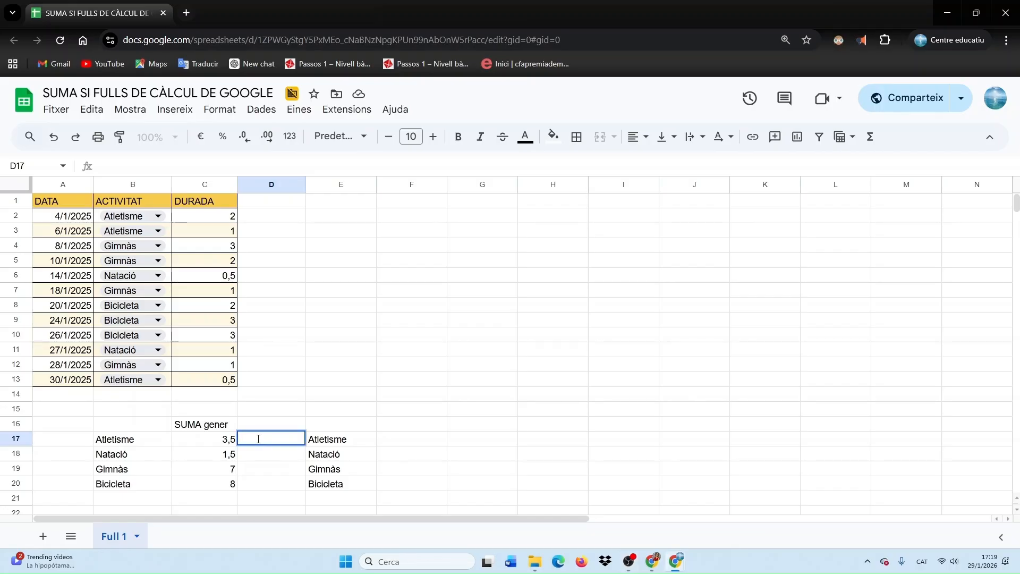
text(=sum)
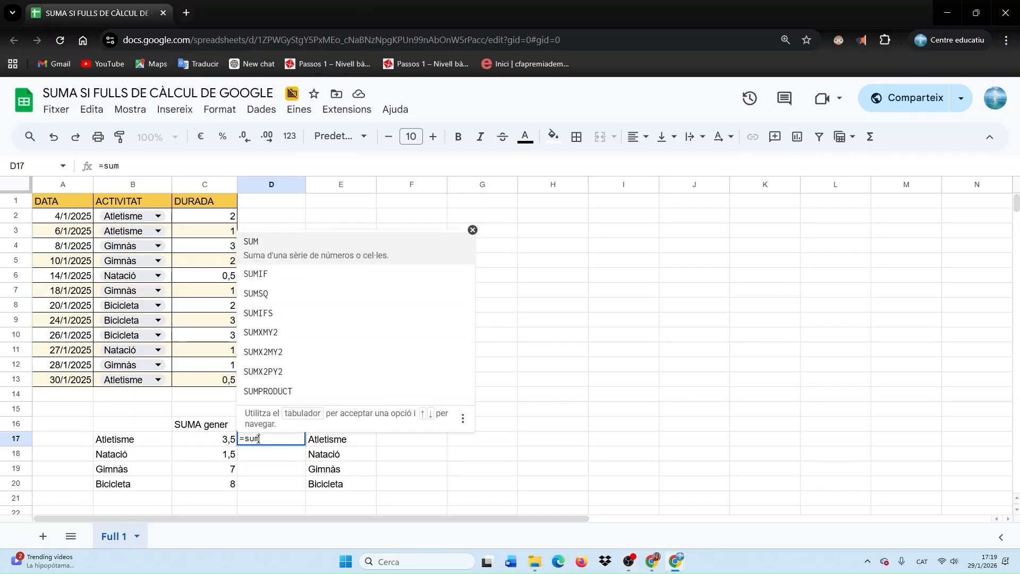
text(i)
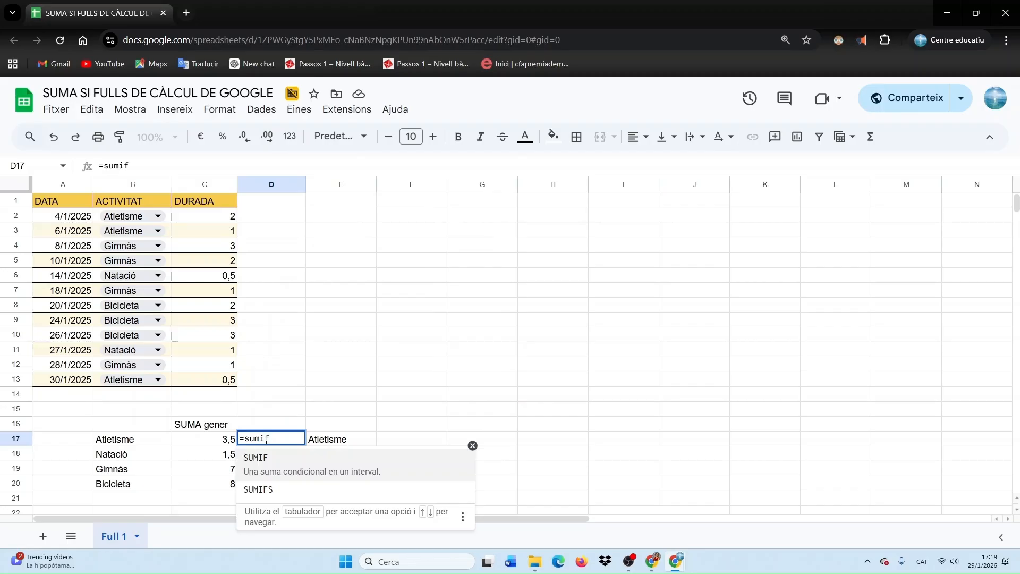
text(f)
click(260, 468)
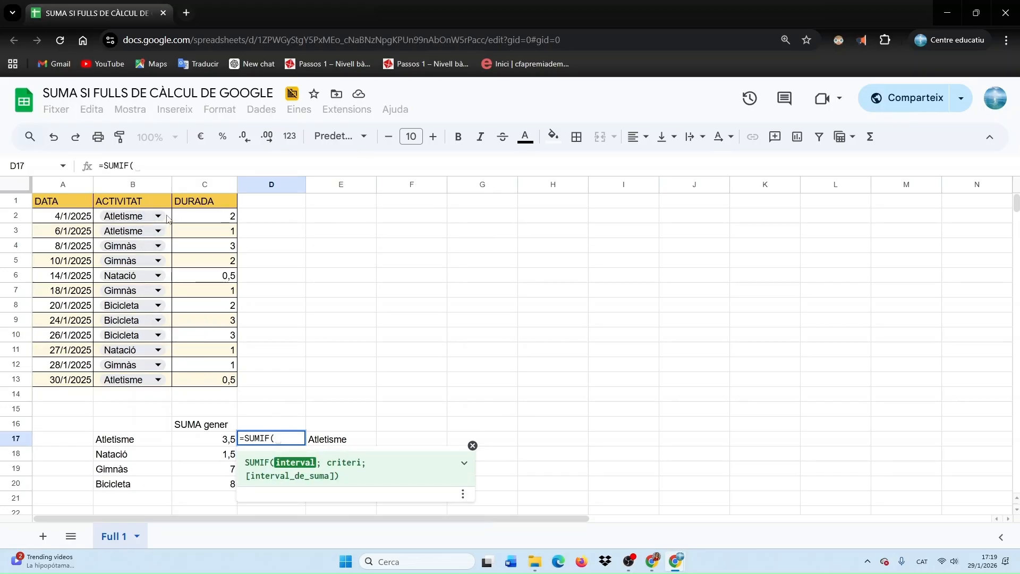
drag(139, 217, 144, 384)
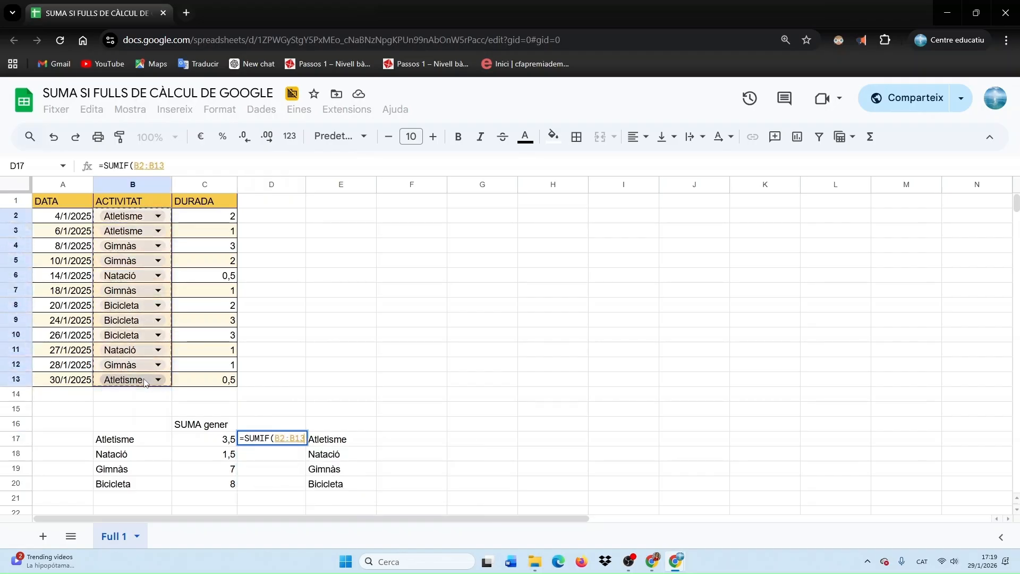
text(;)
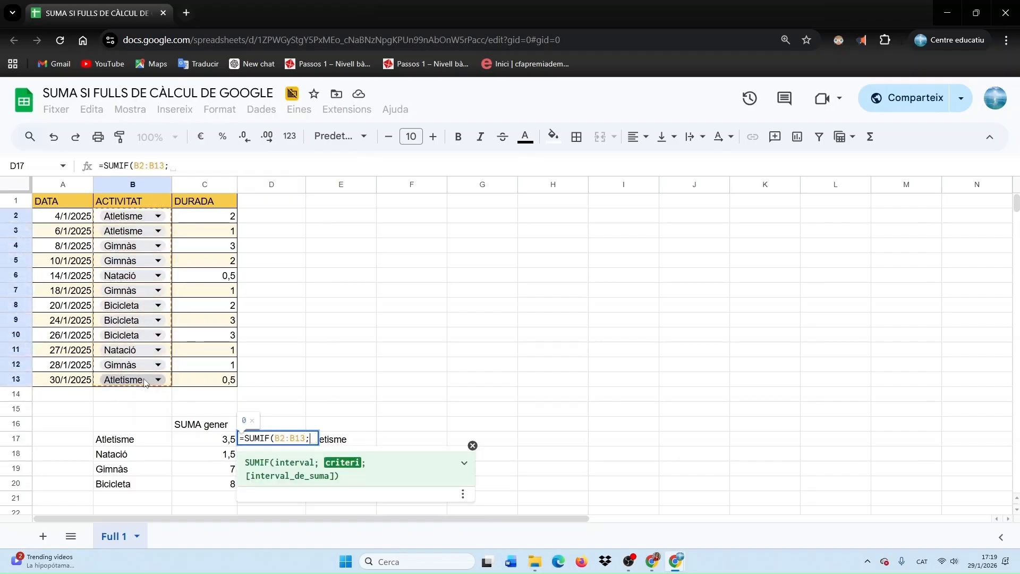
click(115, 445)
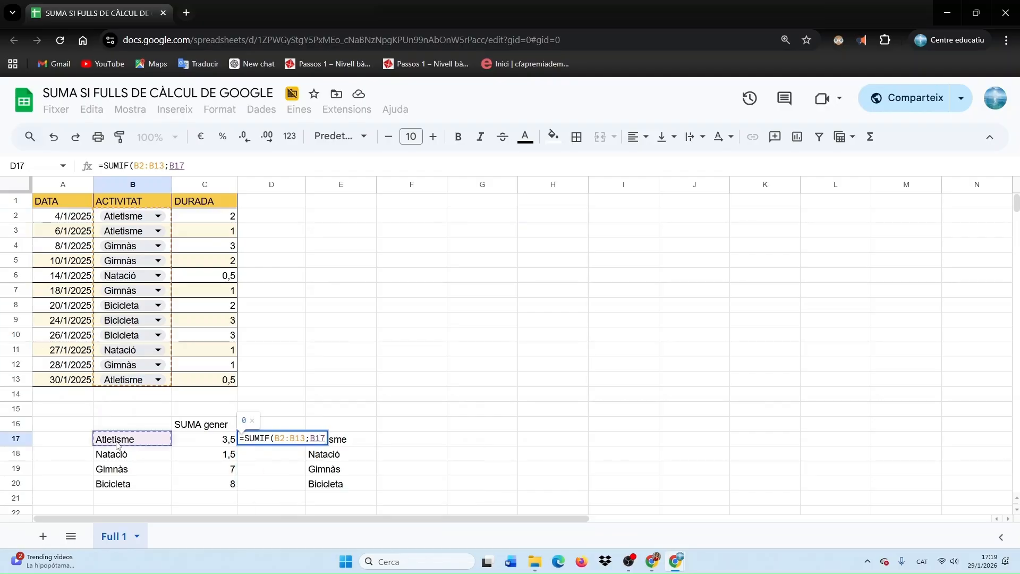
text(;)
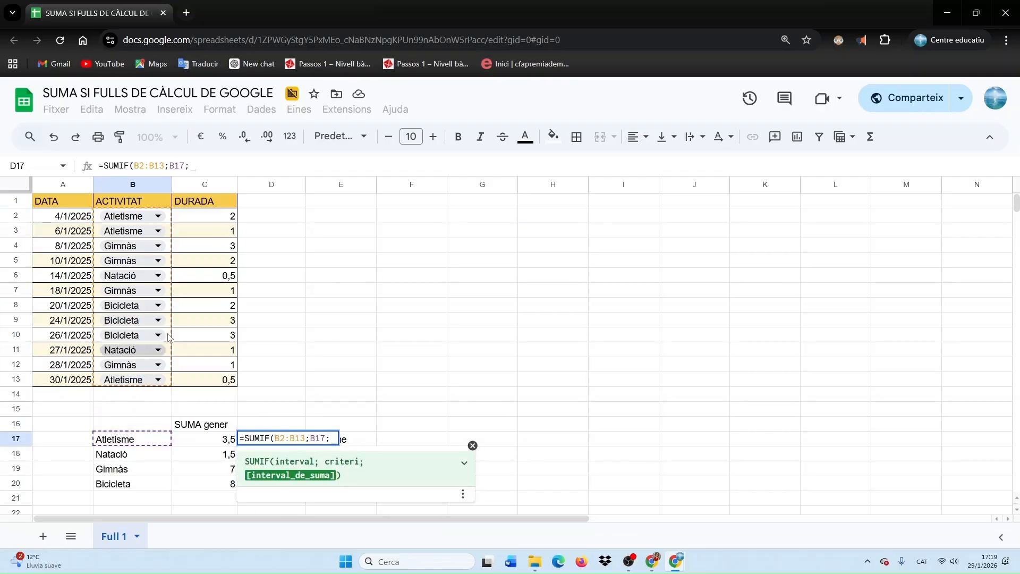
drag(209, 223, 210, 386)
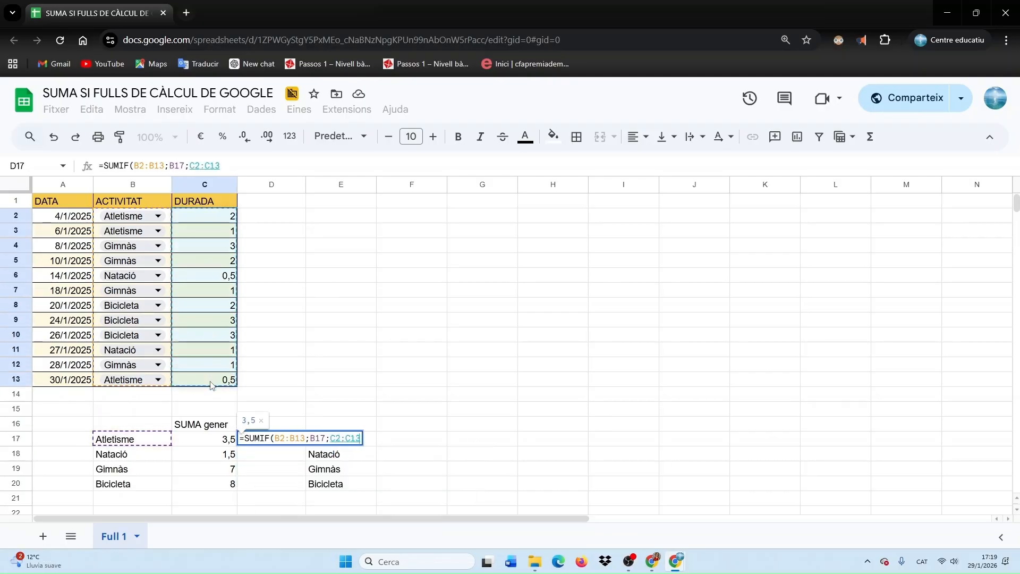
text())
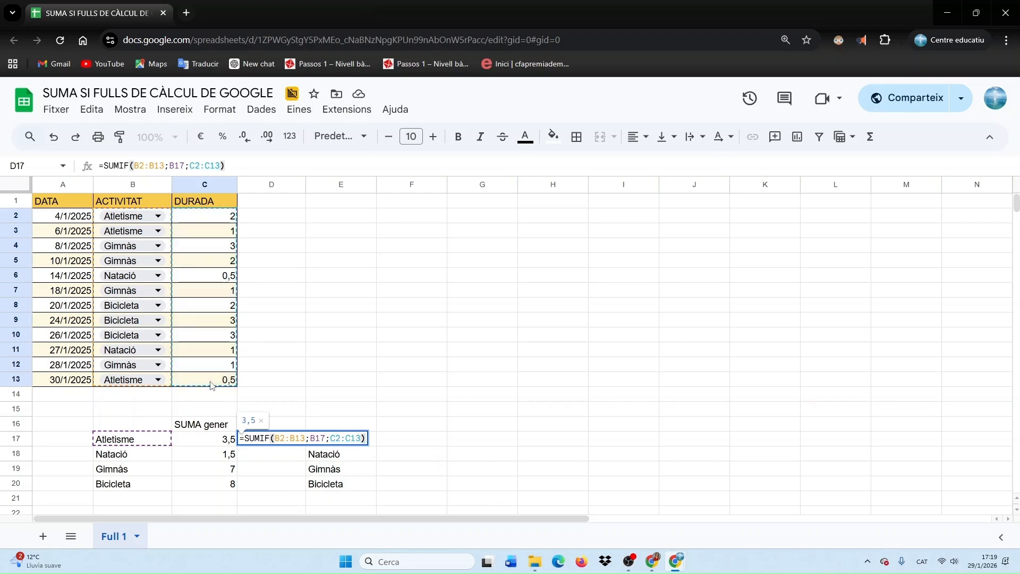
key(Return)
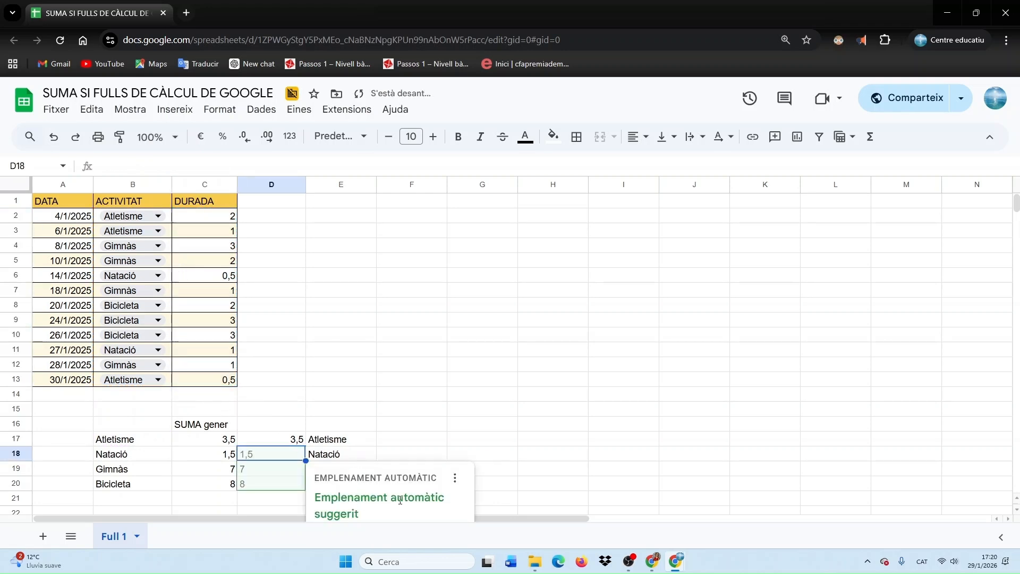
scroll(400, 500, down, 2)
click(325, 512)
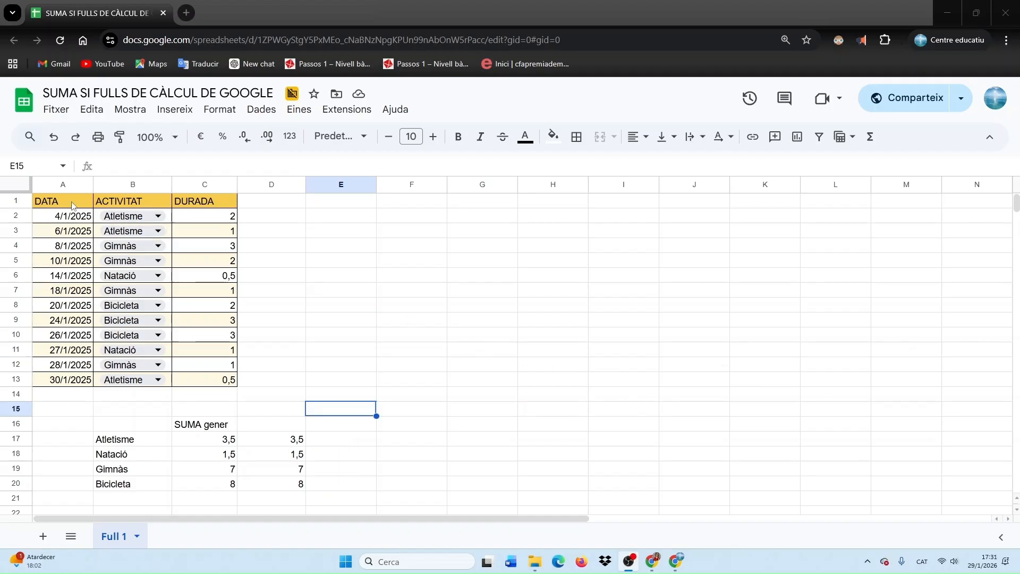
- Copy the activity table and its January totals in A1:C20 and paste them starting at E1
click(74, 203)
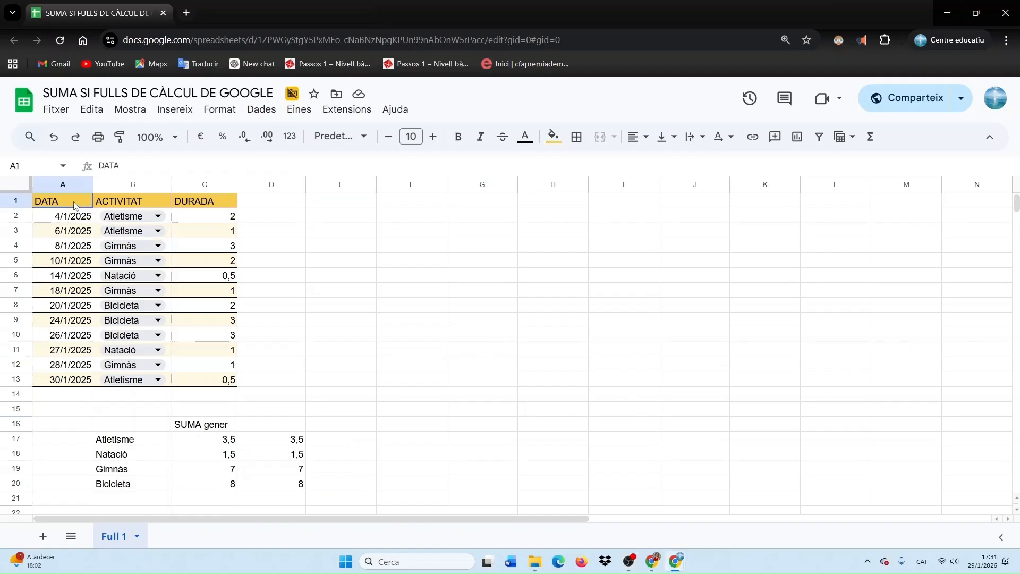
drag(74, 206, 217, 487)
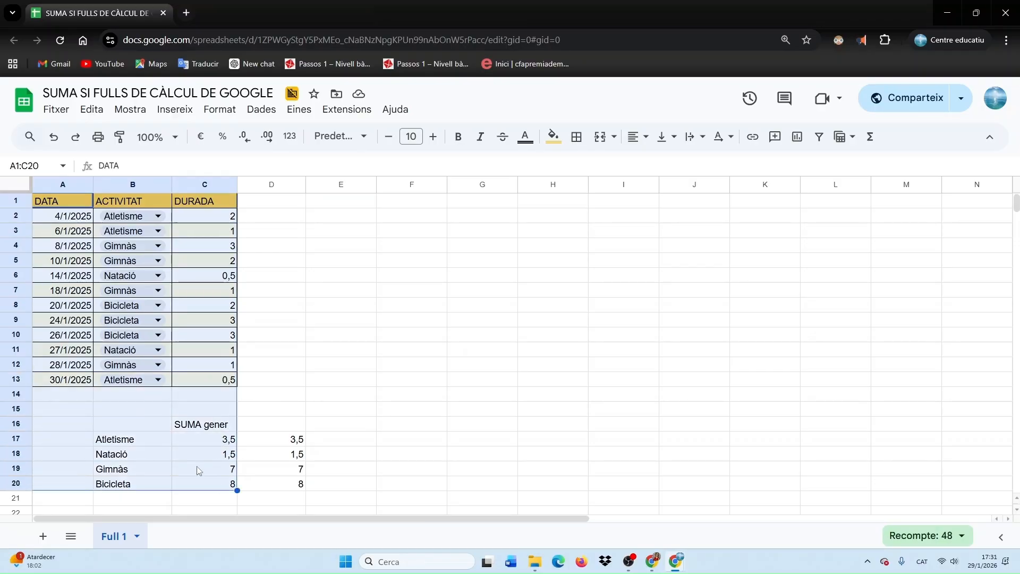
right_click(118, 326)
click(162, 108)
click(340, 205)
right_click(342, 205)
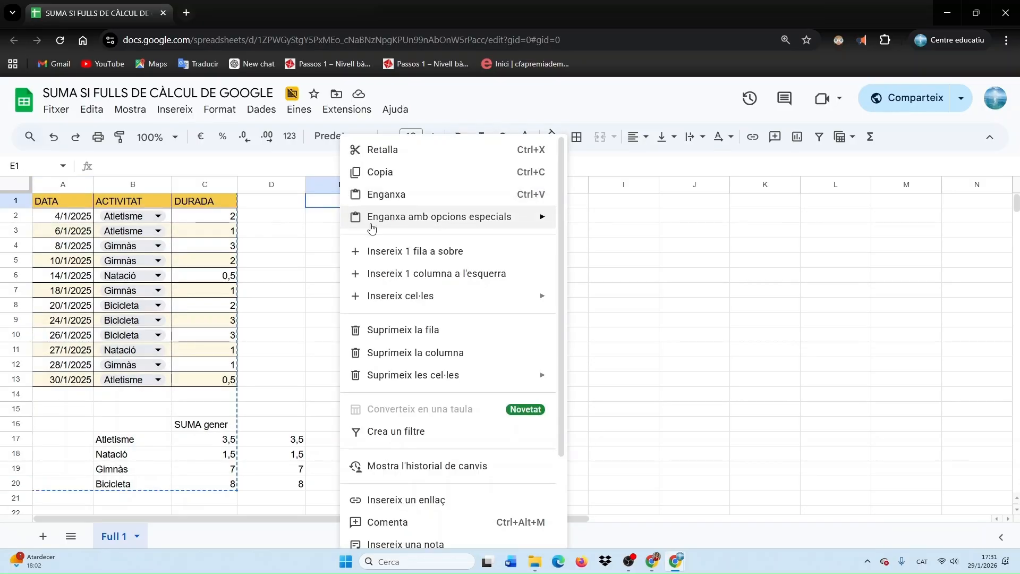
click(369, 193)
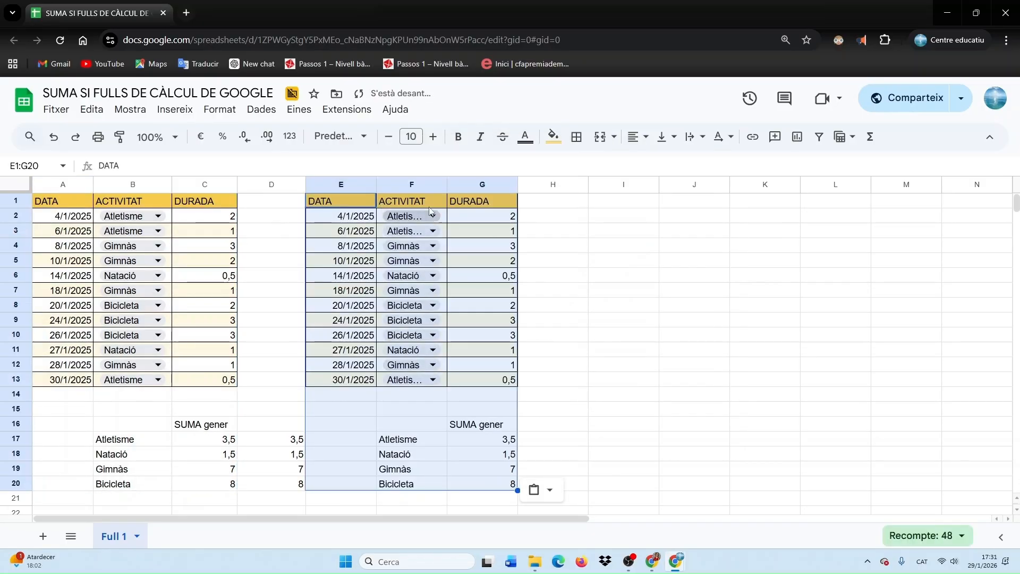
- Clear the copied table's dates in E2:E13 and durations in G2:G13, and widen column F to fit the activity names
click(329, 218)
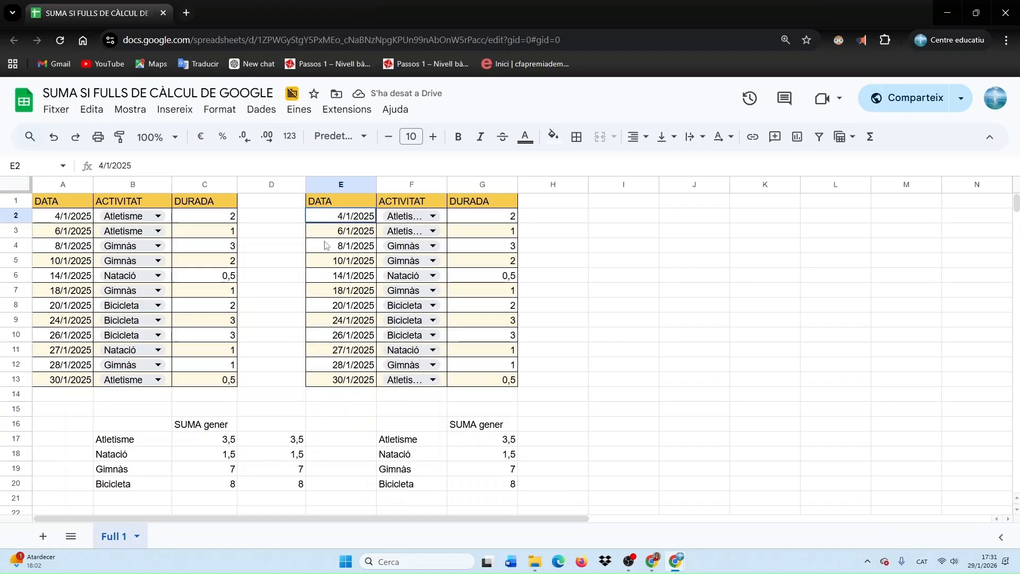
drag(326, 245, 341, 383)
key(Delete)
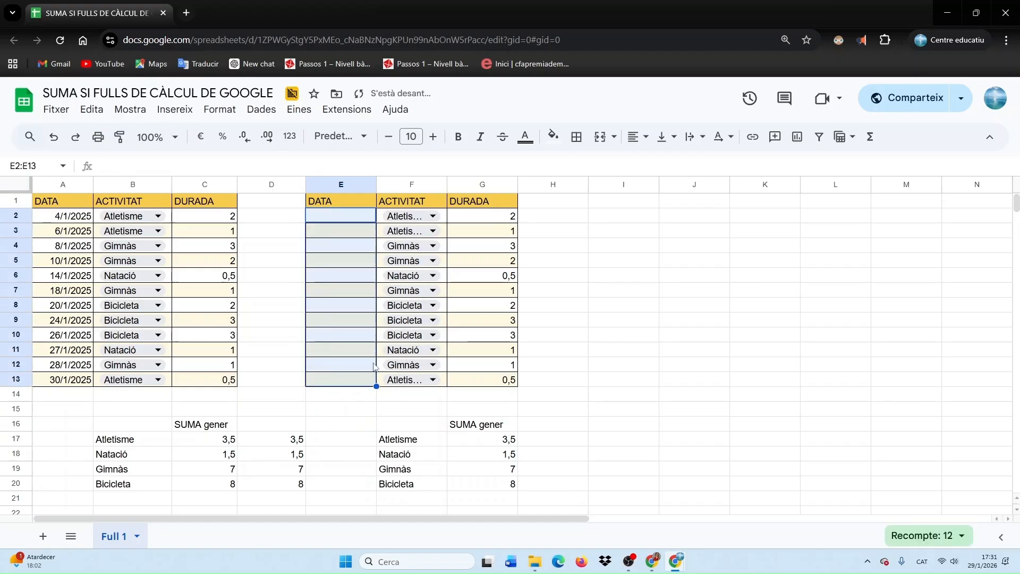
drag(481, 217, 495, 381)
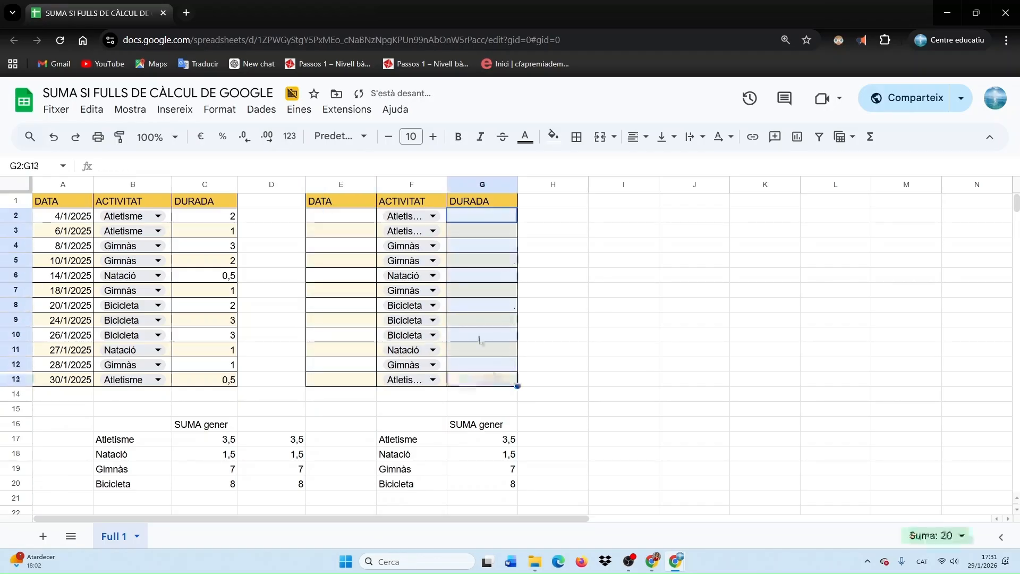
key(Delete)
drag(445, 184, 476, 184)
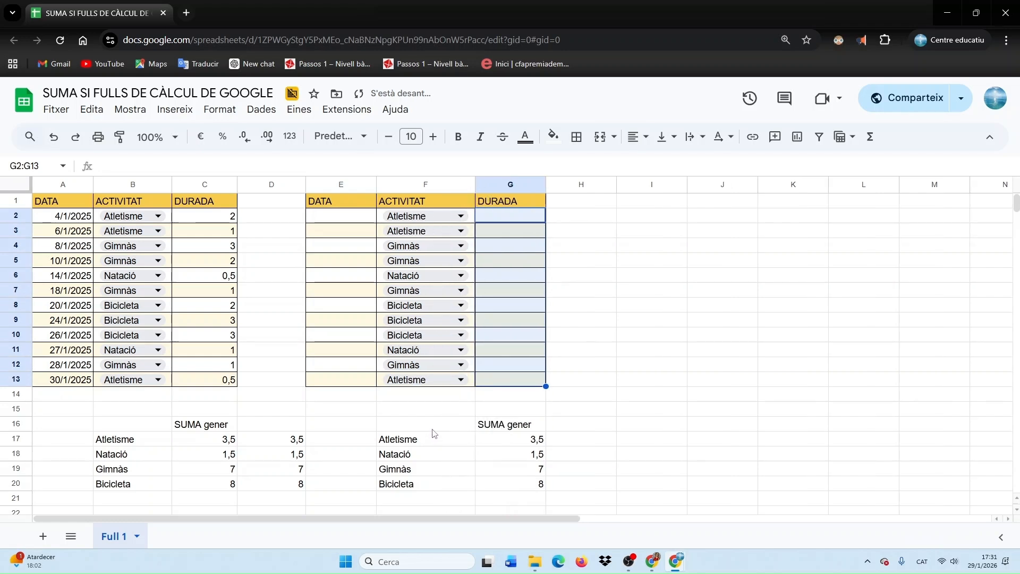
- Inspect the copied SUMIF formula in G17 and clear the copied totals in G17:G20
click(502, 442)
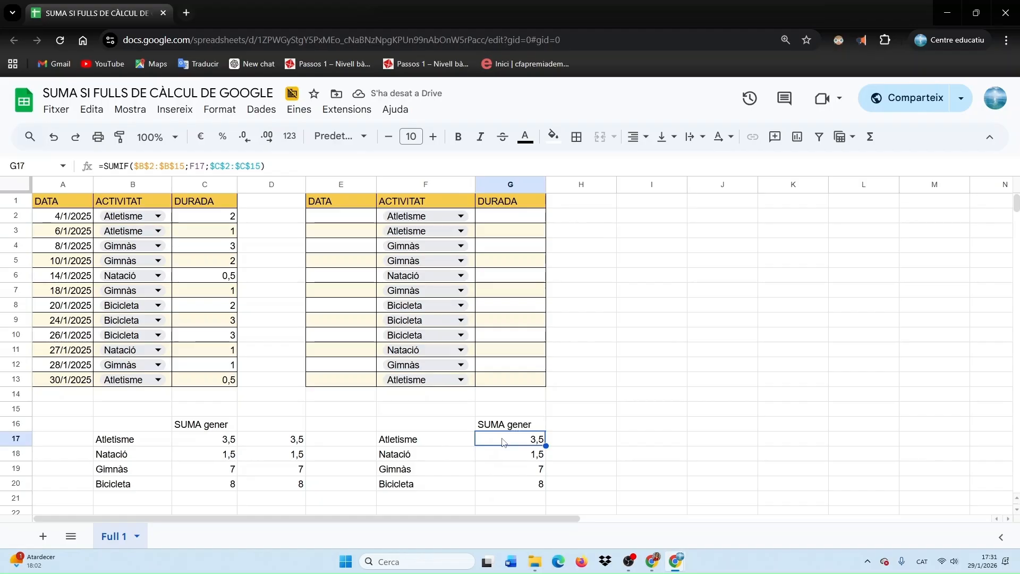
drag(509, 442, 510, 486)
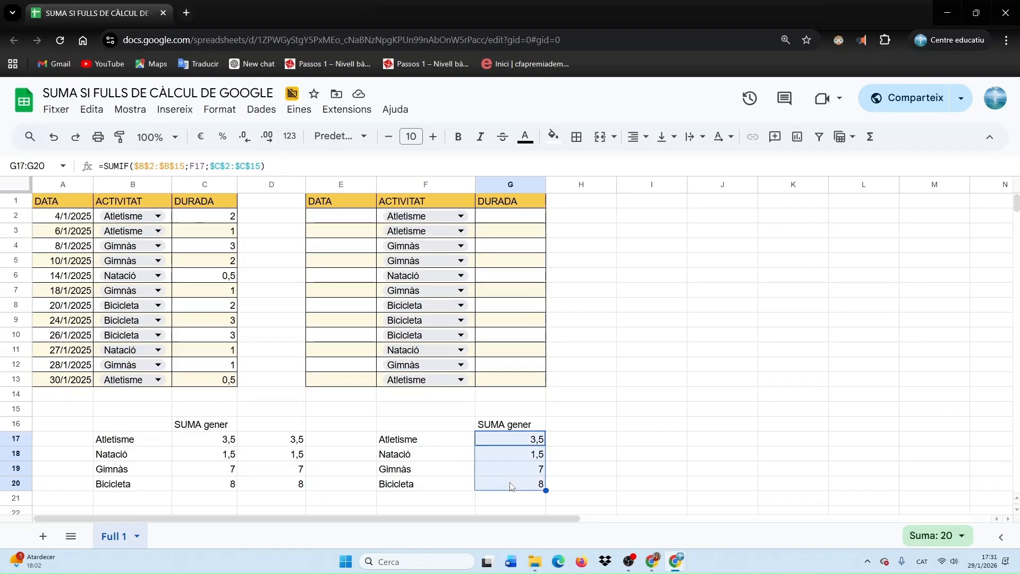
click(510, 445)
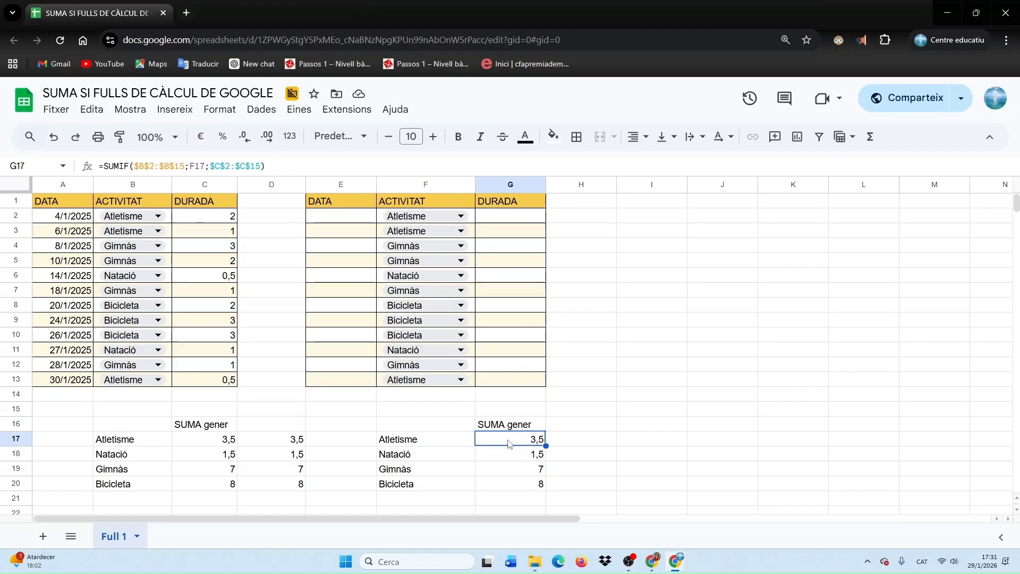
double_click(507, 440)
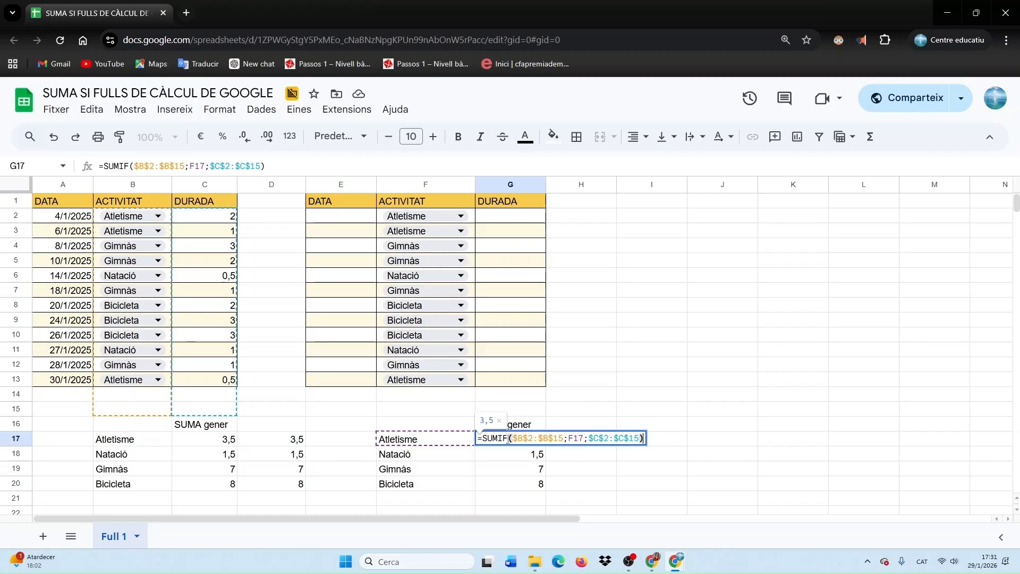
key(Escape)
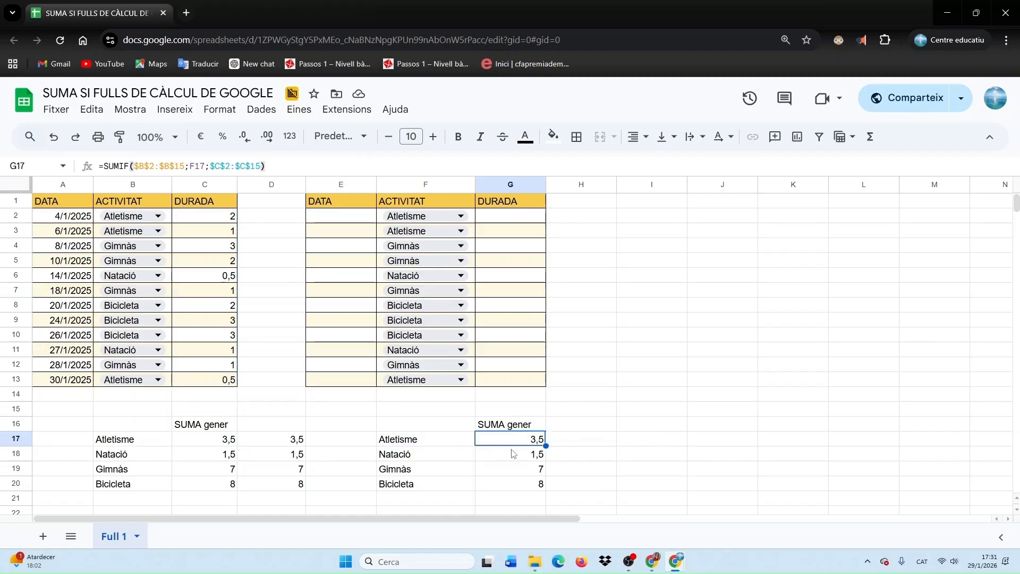
drag(505, 444, 506, 484)
key(Delete)
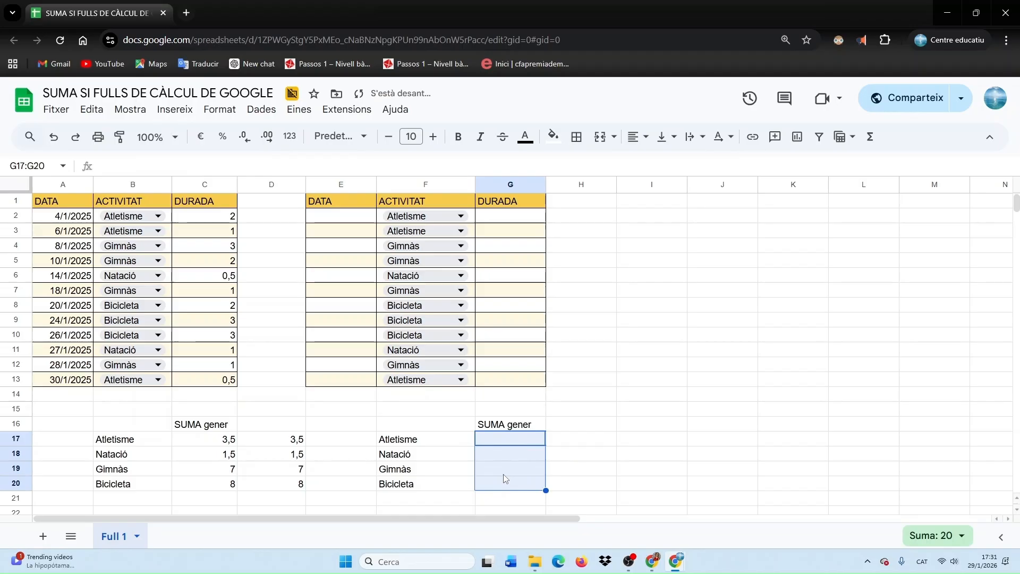
- Change the copied totals heading in G16 to SUMA febrer
click(573, 449)
click(501, 425)
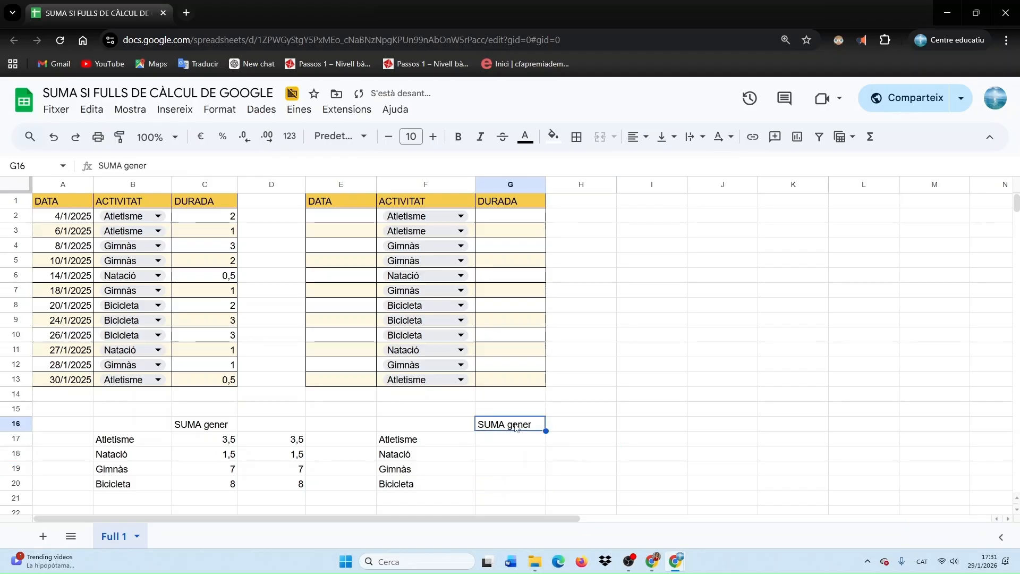
double_click(514, 425)
double_click(516, 423)
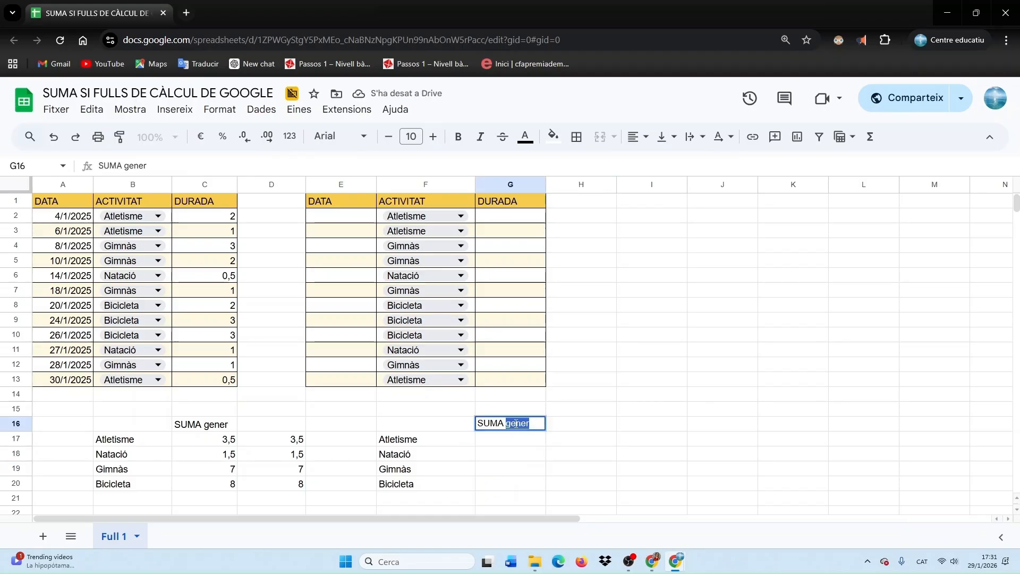
text(febre)
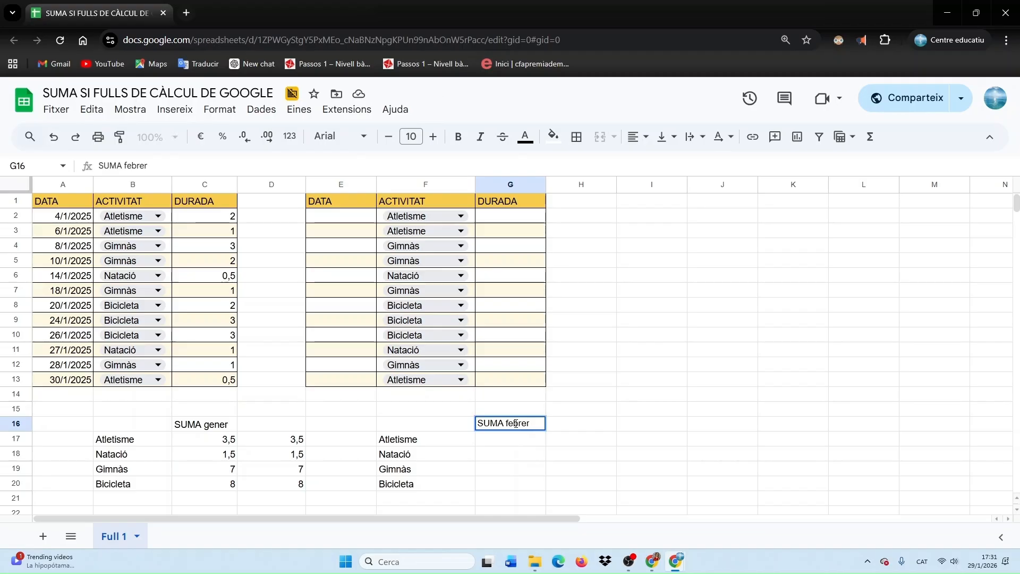
key(Return)
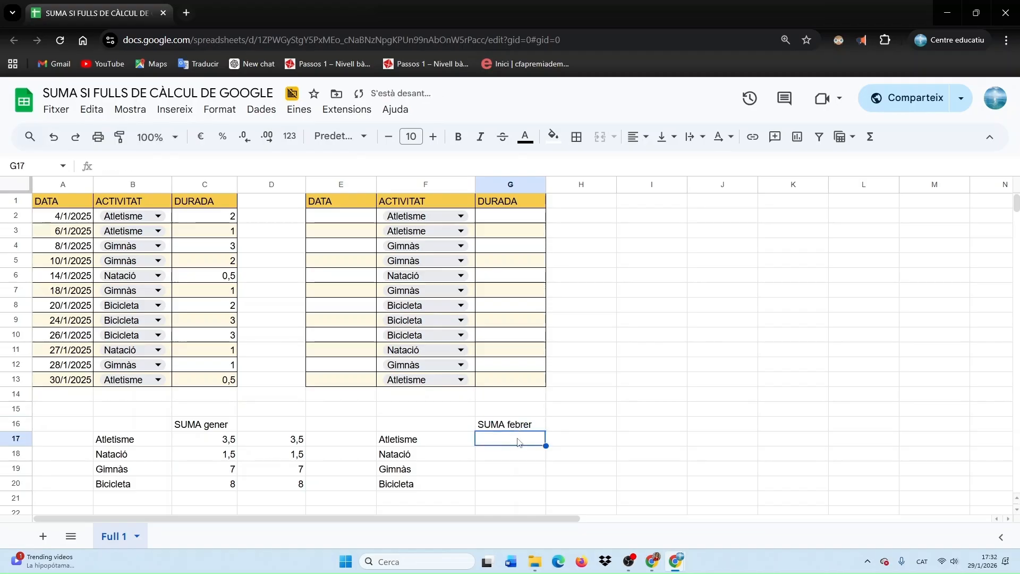
- Enter =SUMIF(F2:F13;F17;G2:G13) in G17 to total the February duration for Atletisme
text(=sum)
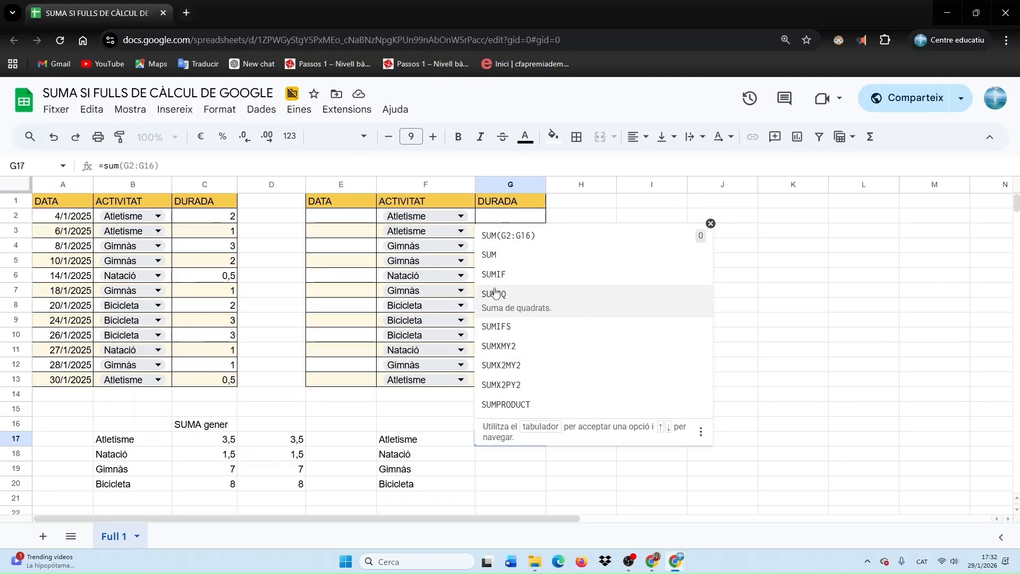
click(495, 275)
click(496, 278)
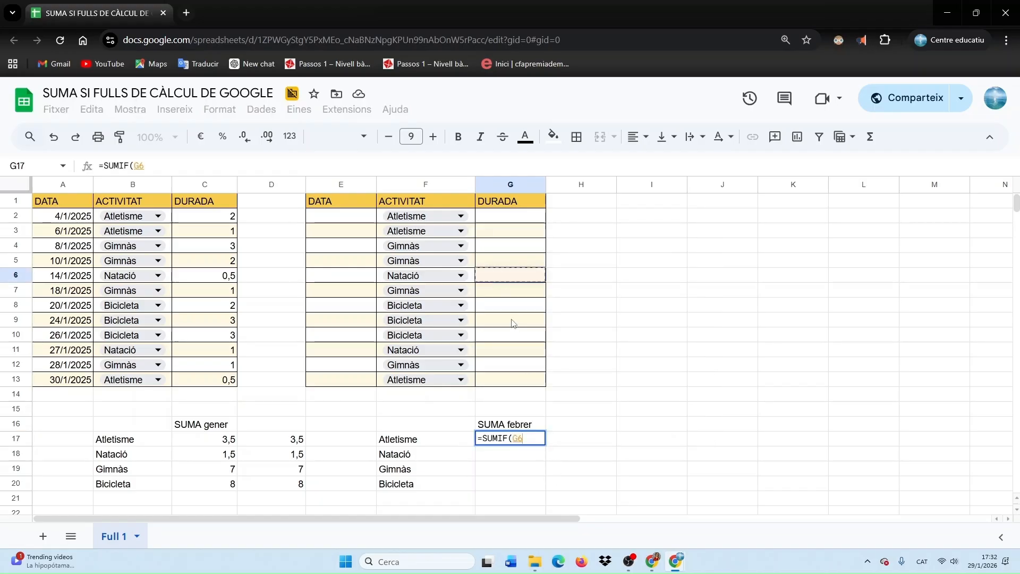
click(381, 217)
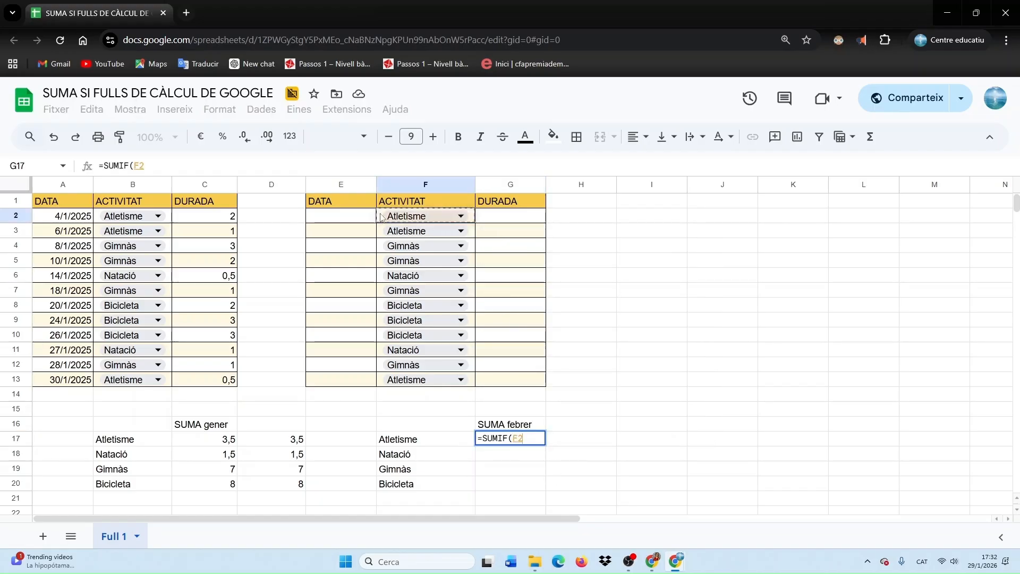
drag(382, 217, 386, 384)
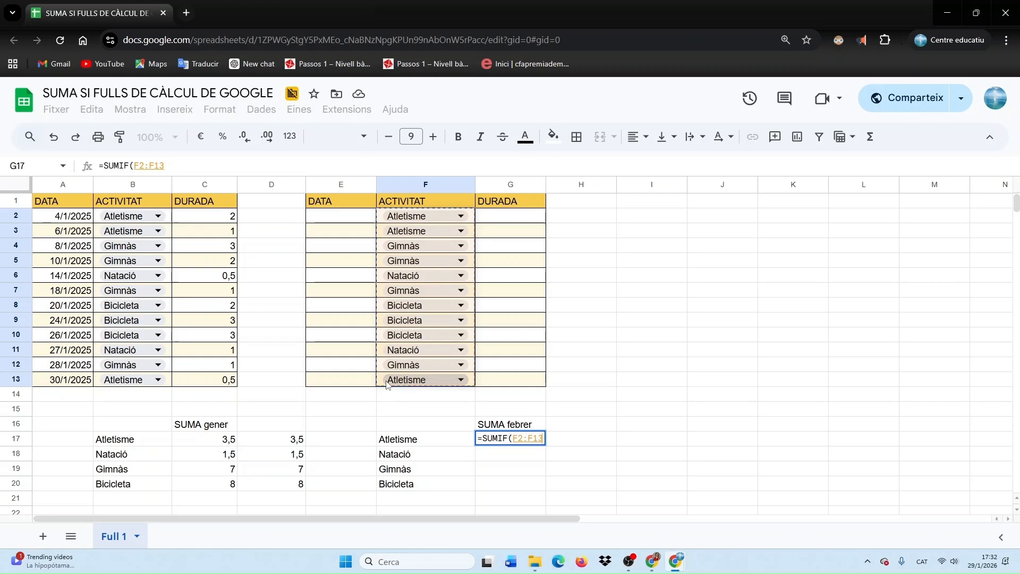
text(;)
click(388, 441)
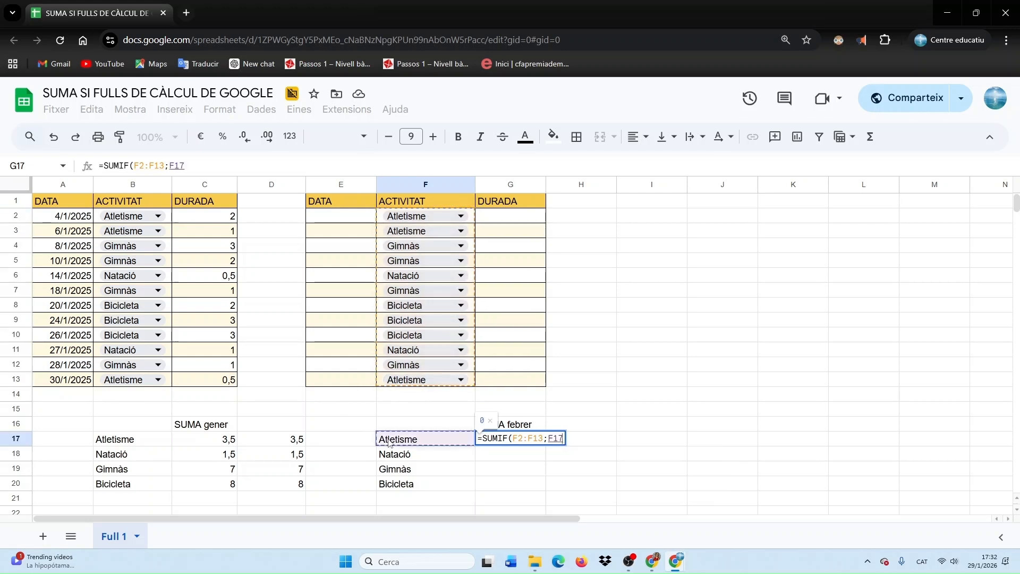
text(;)
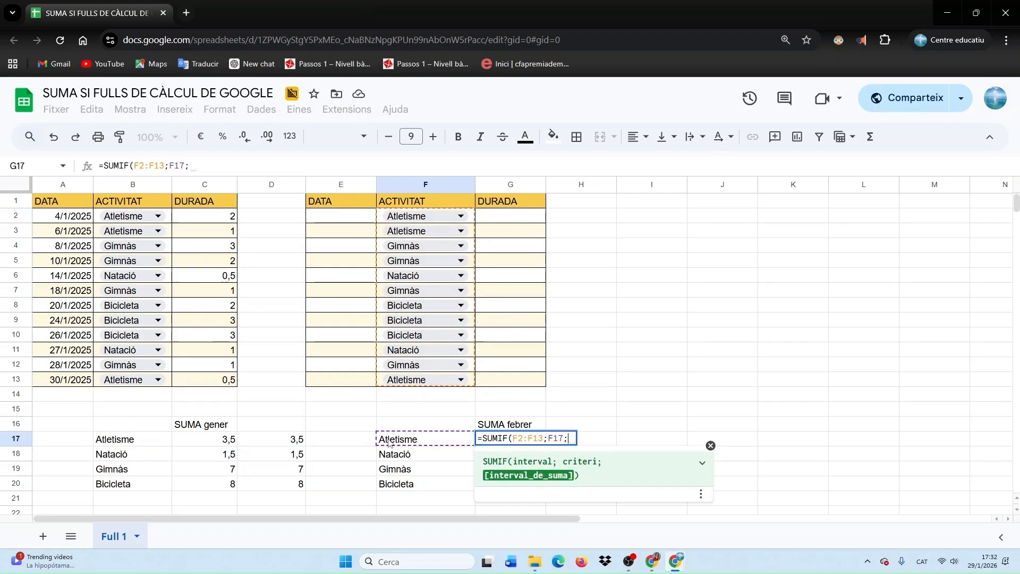
drag(505, 223, 504, 381)
text())
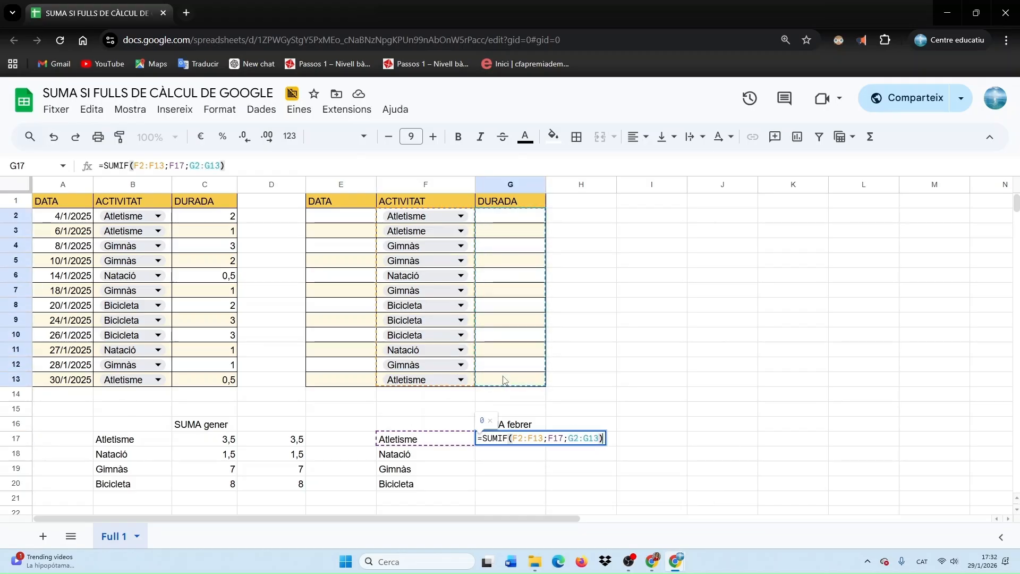
key(Return)
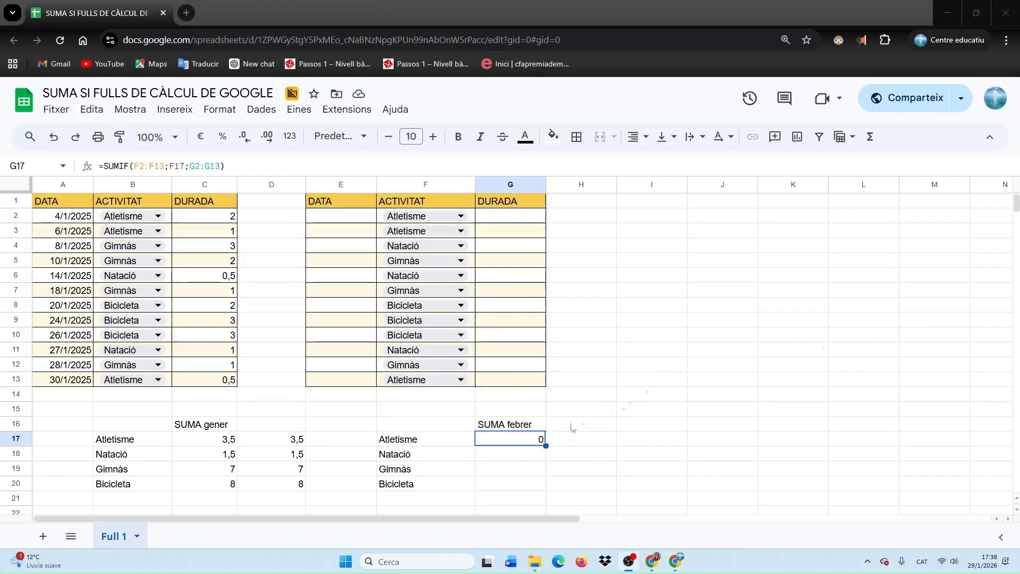
- Try filling the G17 formula down to G18, inspect the copied references, and clear G18
click(534, 440)
drag(546, 446, 542, 455)
double_click(497, 455)
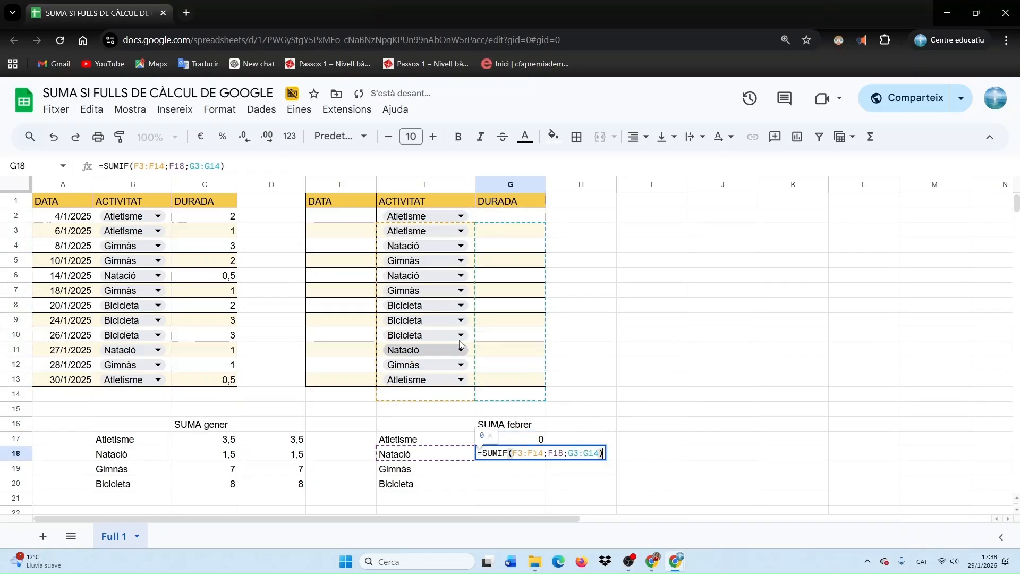
key(Escape)
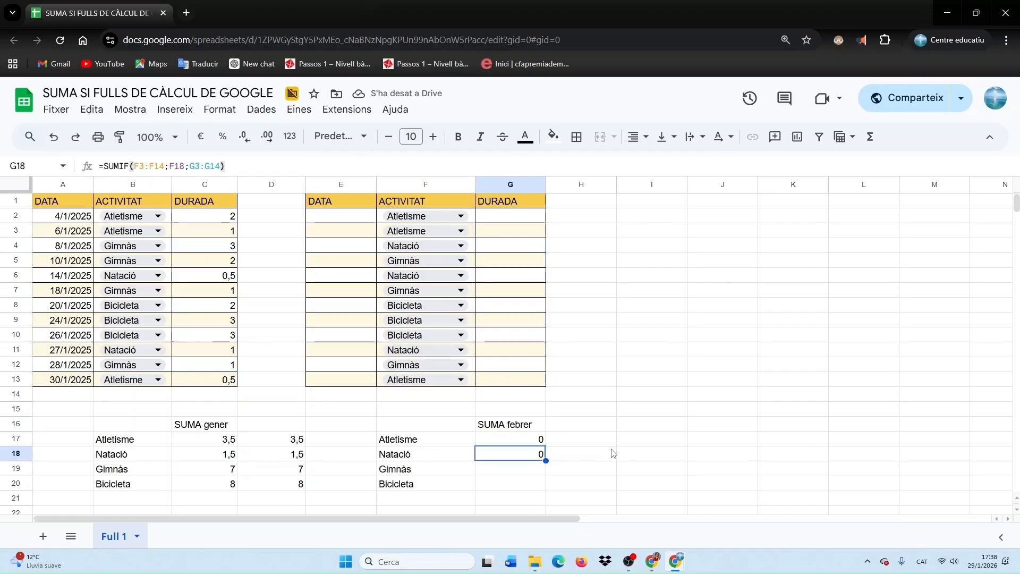
key(Delete)
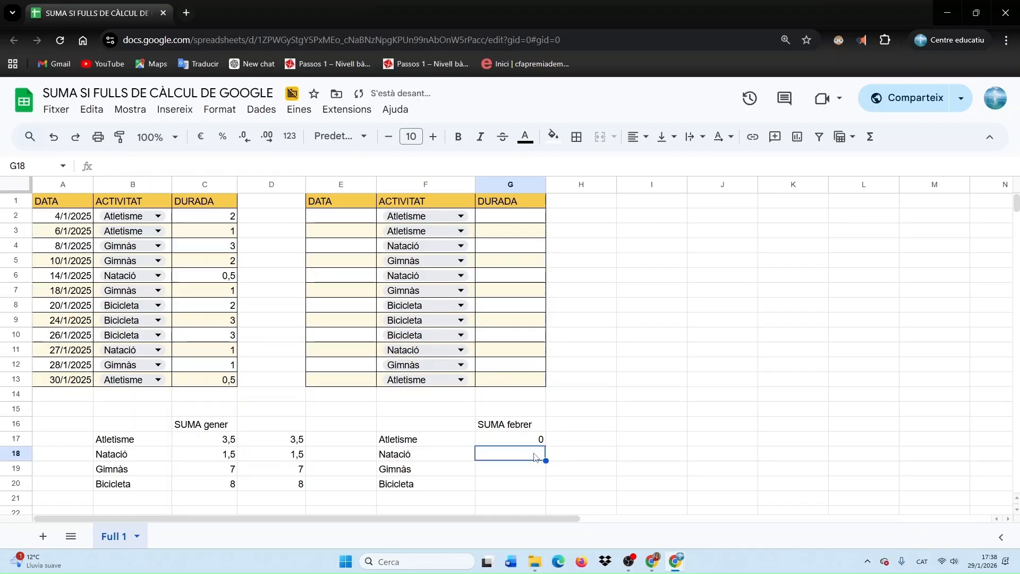
- Make the ranges in G17 absolute as $F$2:$F$13 and $G$2:$G$13, and fill the formula down to G20
click(530, 443)
double_click(529, 445)
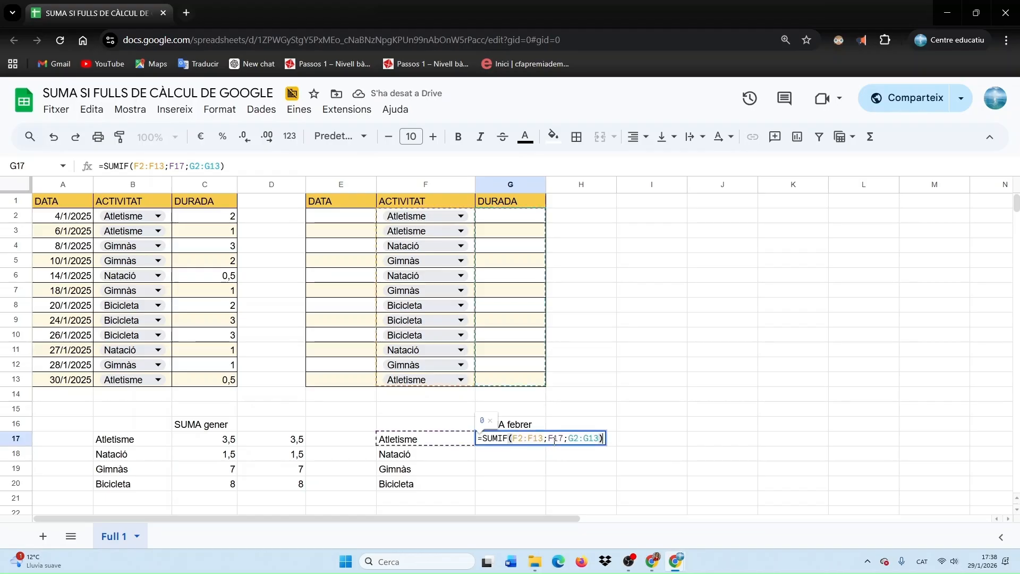
drag(514, 437, 619, 436)
key(F4)
key(F4)
key(Return)
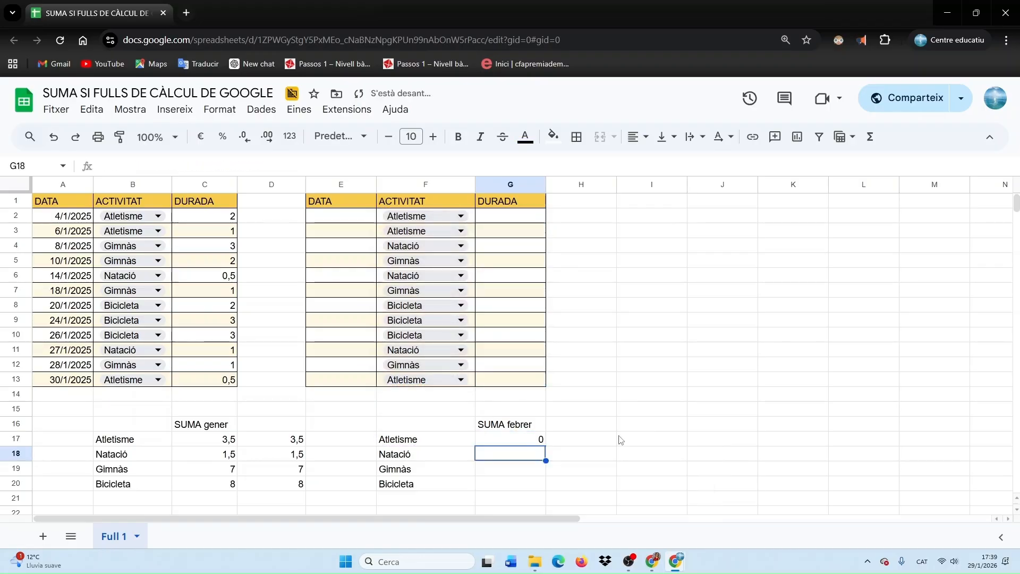
click(543, 442)
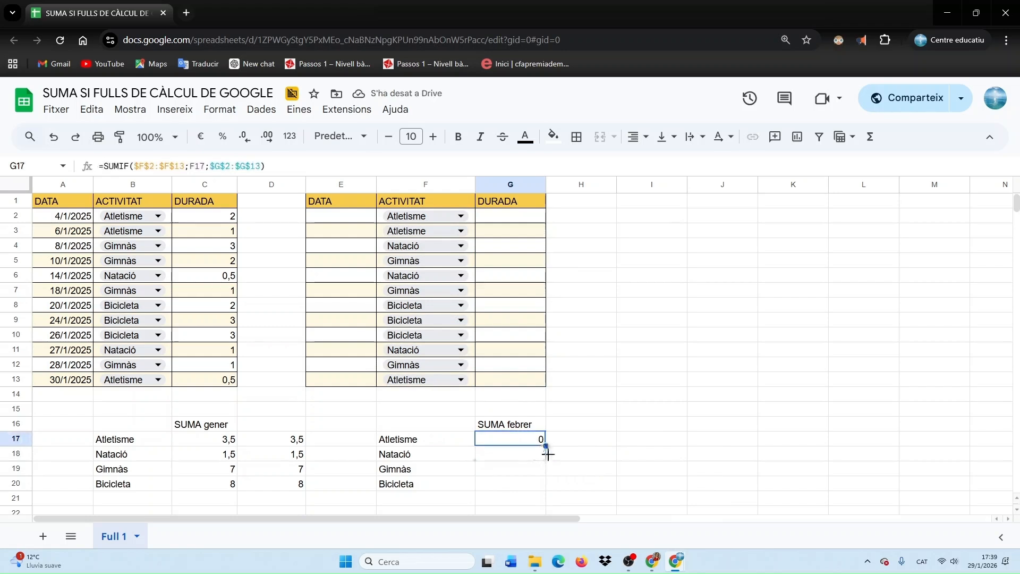
drag(546, 448, 549, 485)
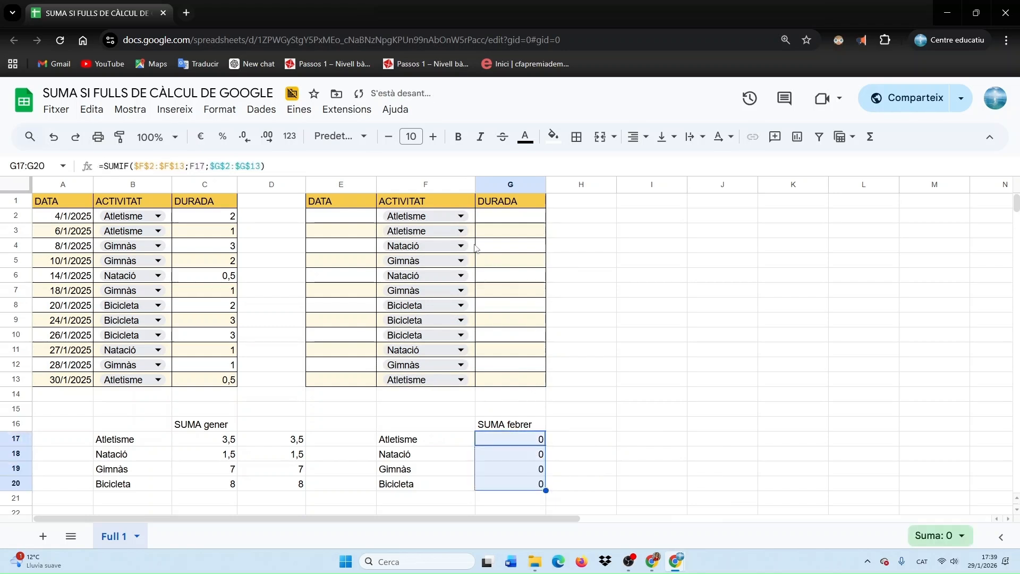
- Set the first February activity in F2 to Natació with a duration of 1 in G2
click(496, 217)
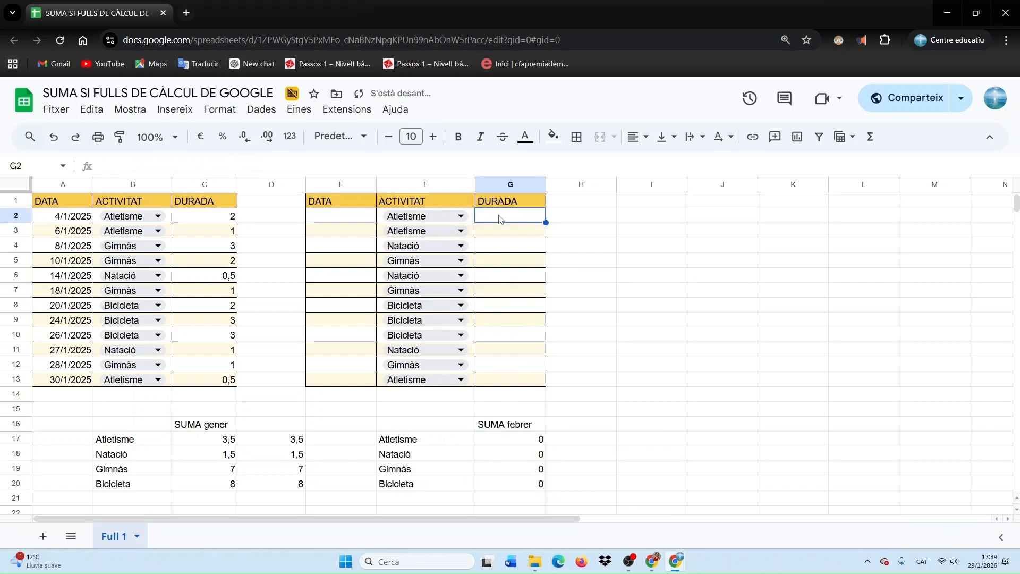
click(461, 216)
click(410, 280)
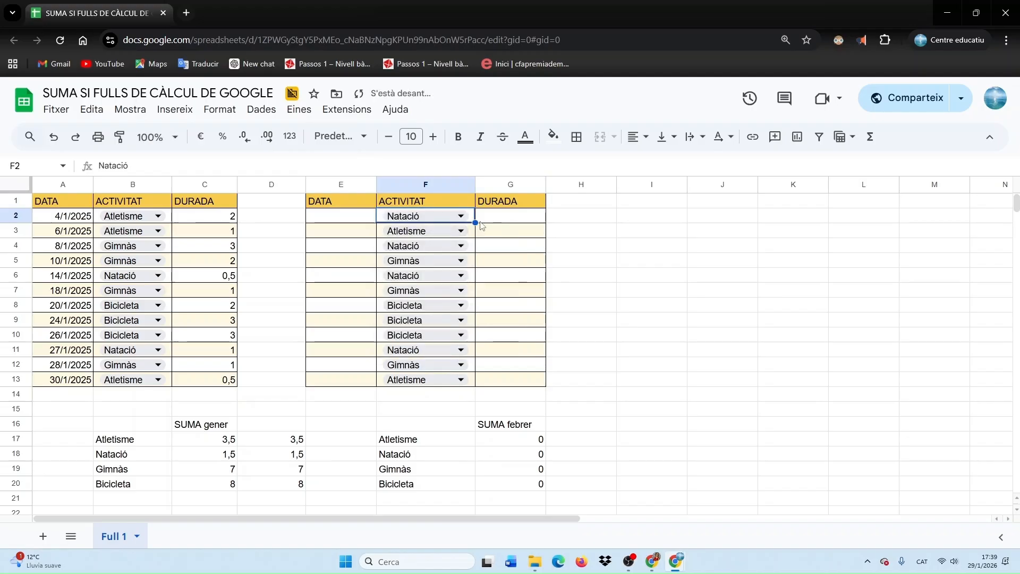
click(483, 222)
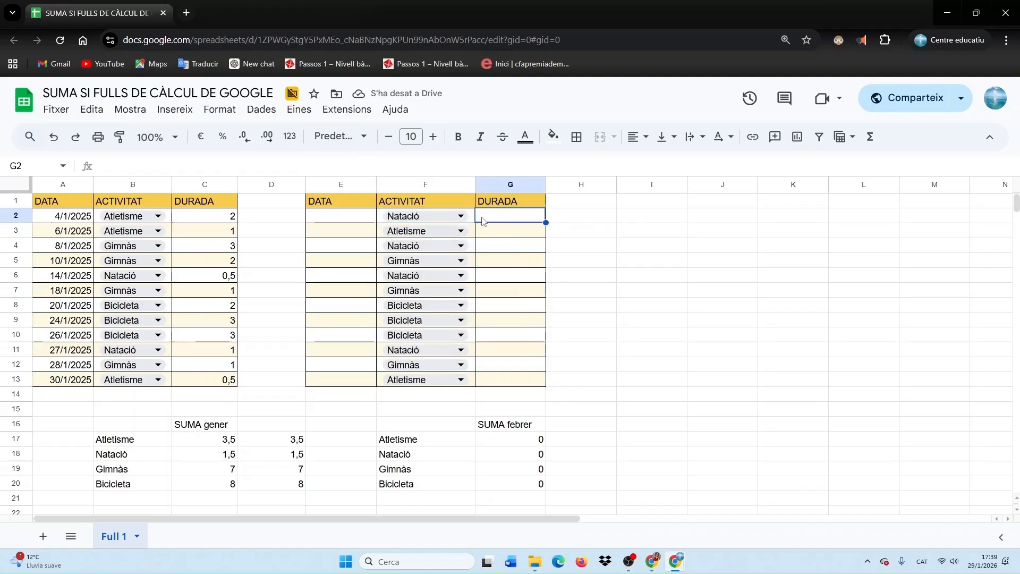
text(1)
key(Return)
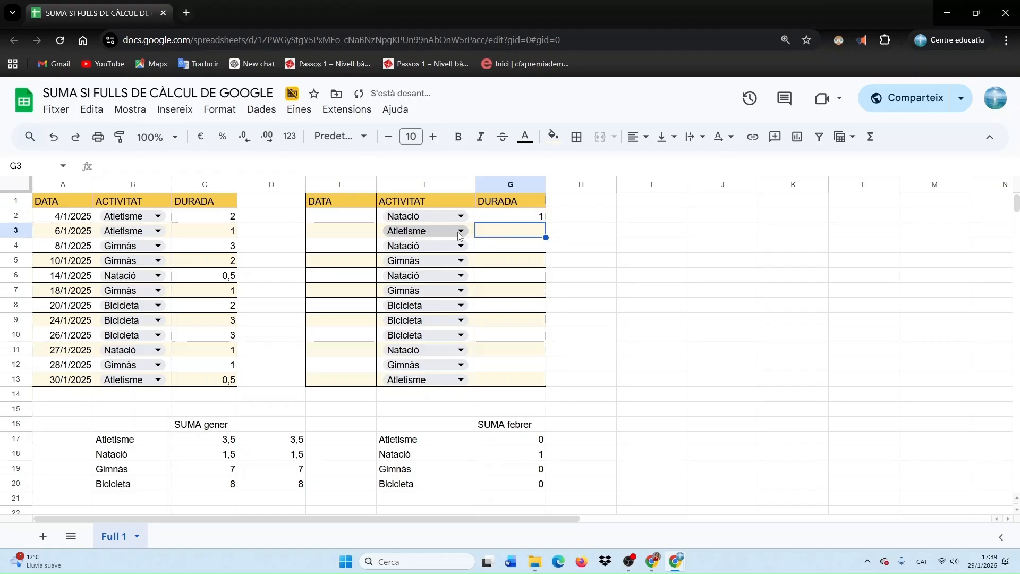
- Set the second February activity in F3 to Bicicleta with a duration of 2 in G3
click(461, 231)
click(412, 316)
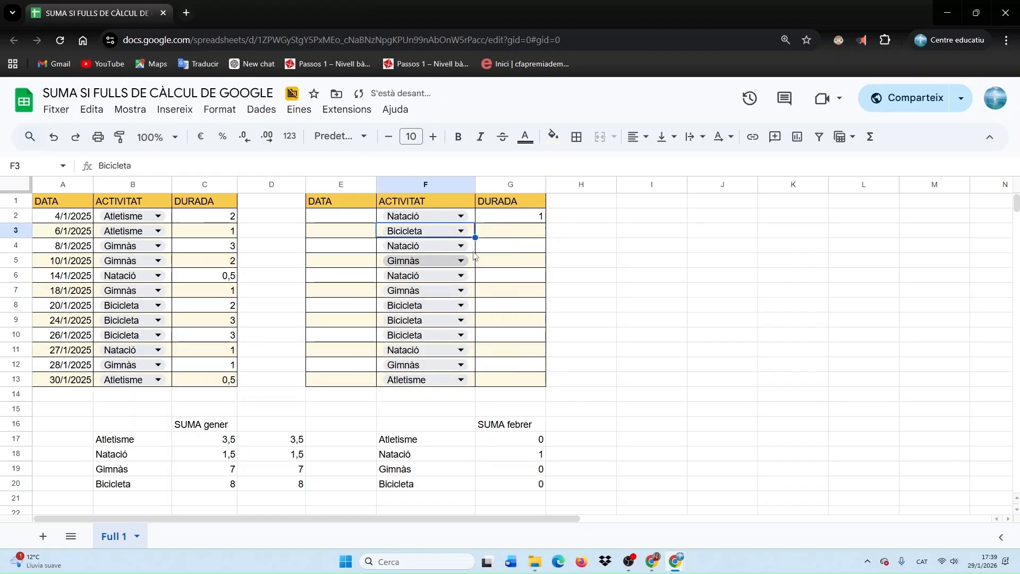
click(493, 233)
text(2)
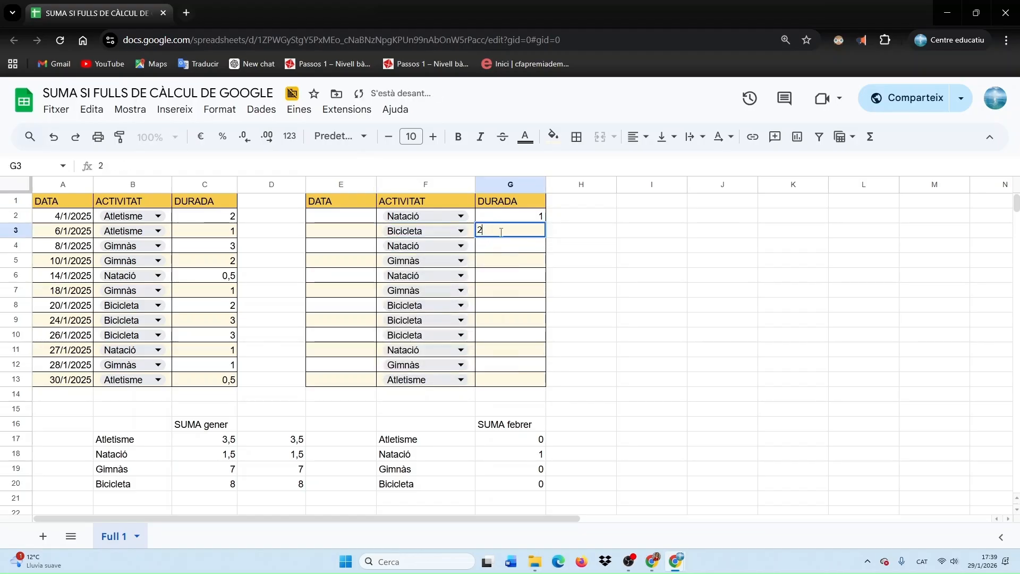
click(614, 294)
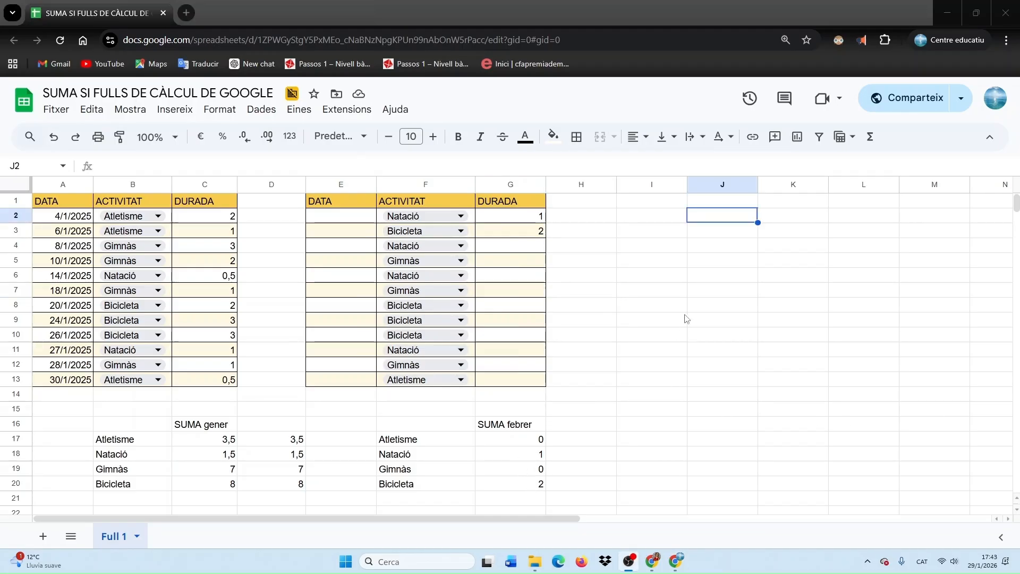
- Add a dropdown data validation rule to the empty range J2:J13
click(700, 219)
drag(706, 221, 719, 381)
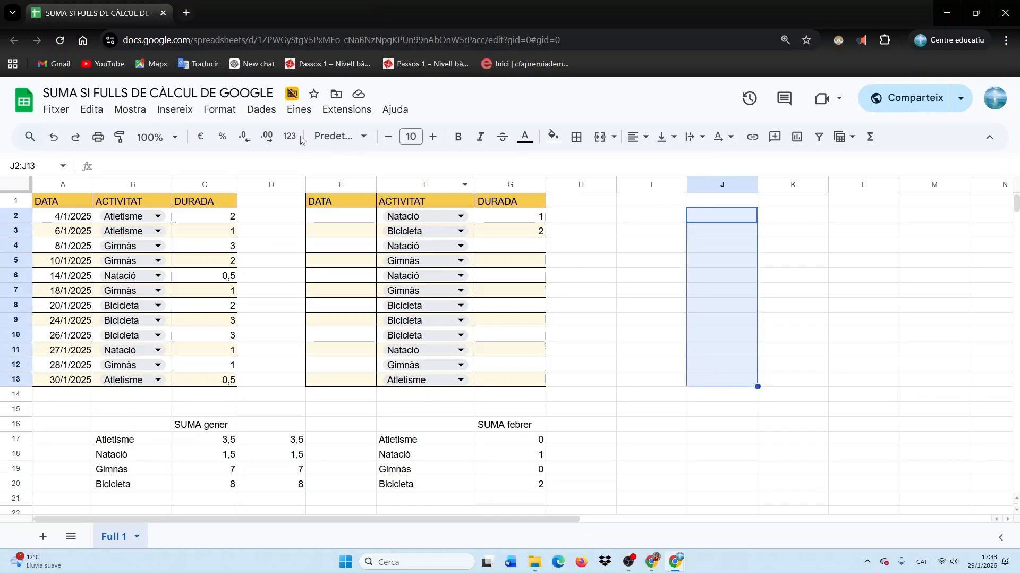
click(261, 109)
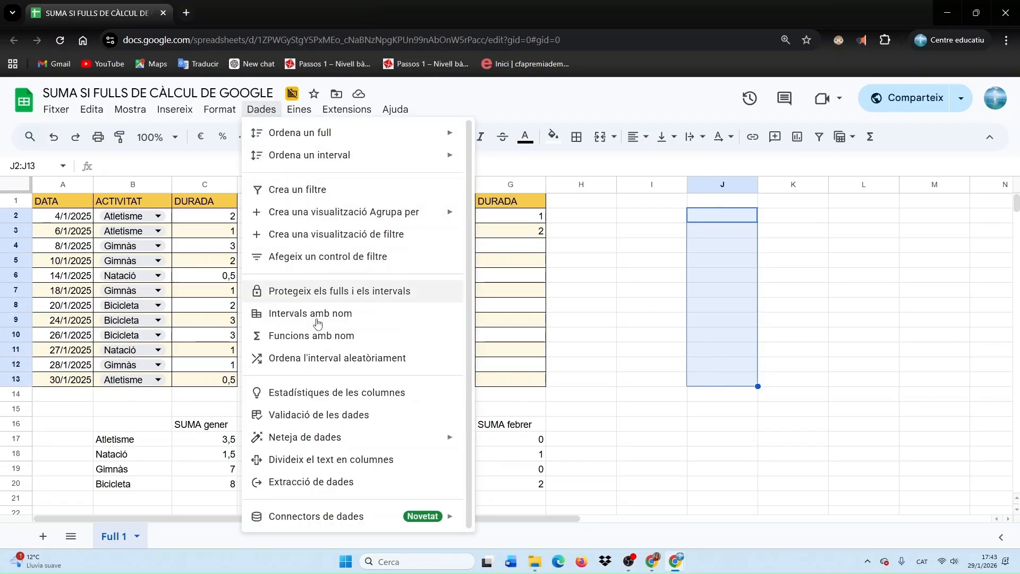
click(324, 416)
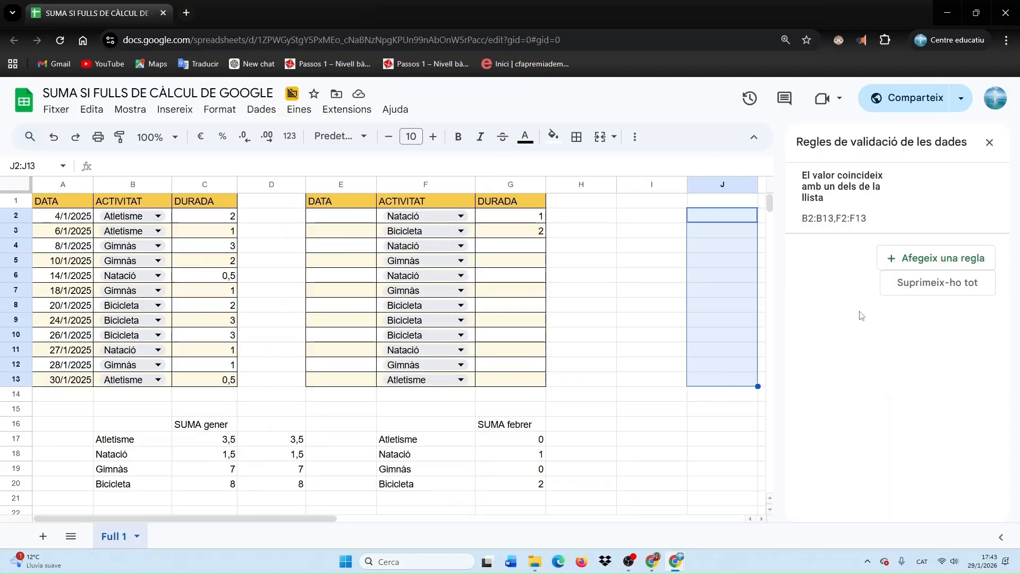
click(906, 259)
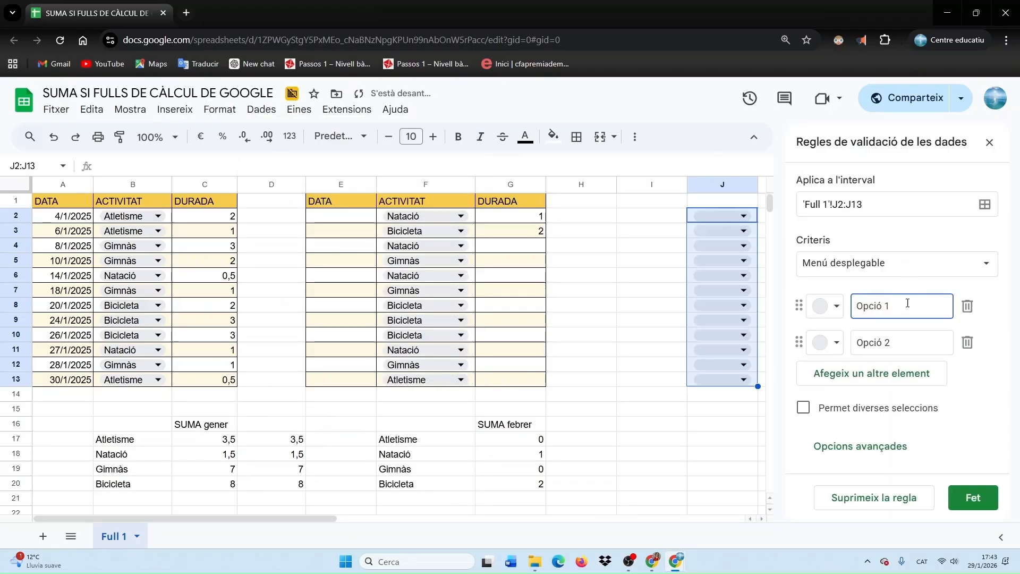
- Copy Atletisme from F17 and use it as the first option of the dropdown rule
click(412, 445)
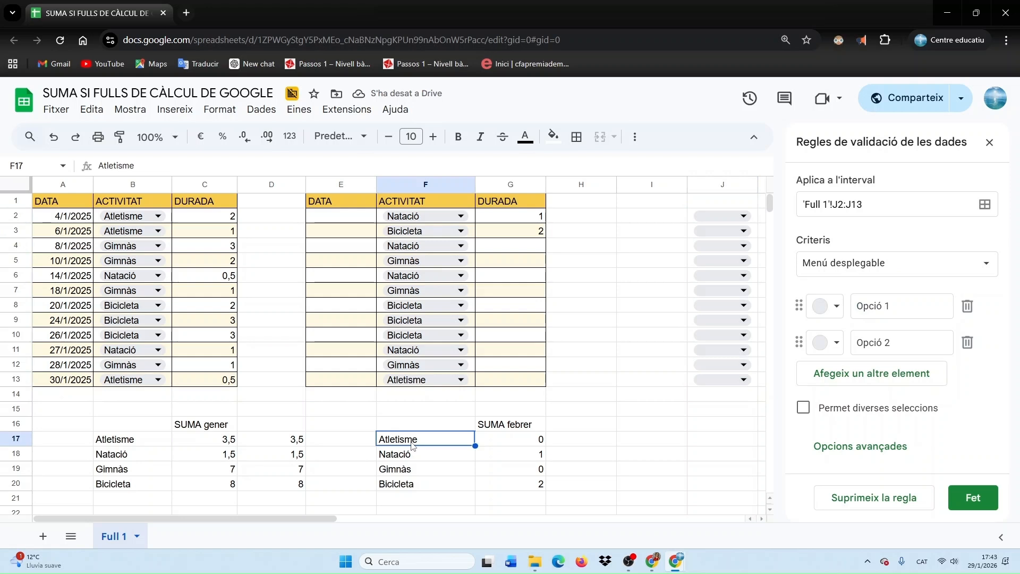
key(ctrl+c)
right_click(450, 440)
click(510, 171)
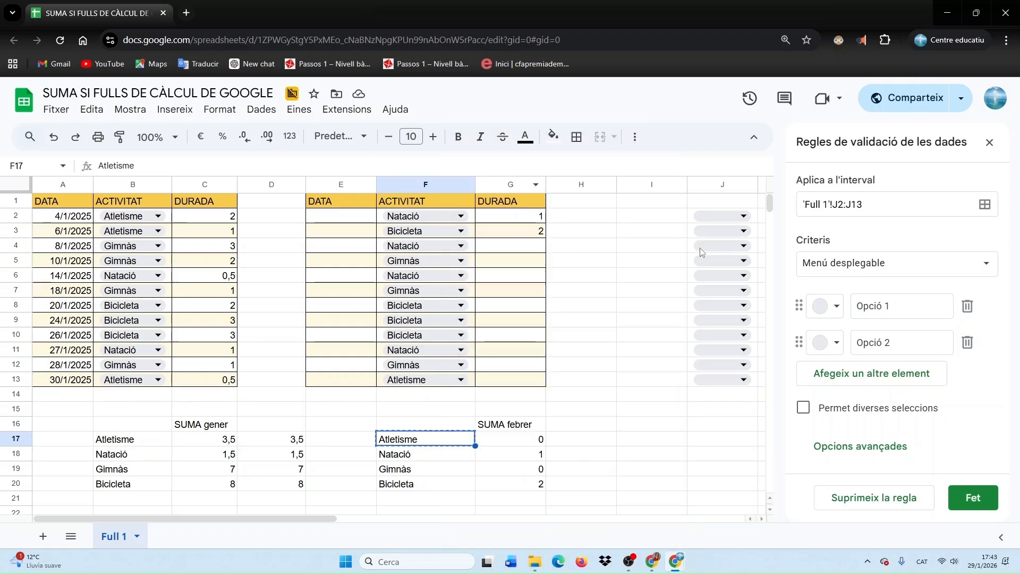
drag(891, 306, 856, 306)
right_click(879, 306)
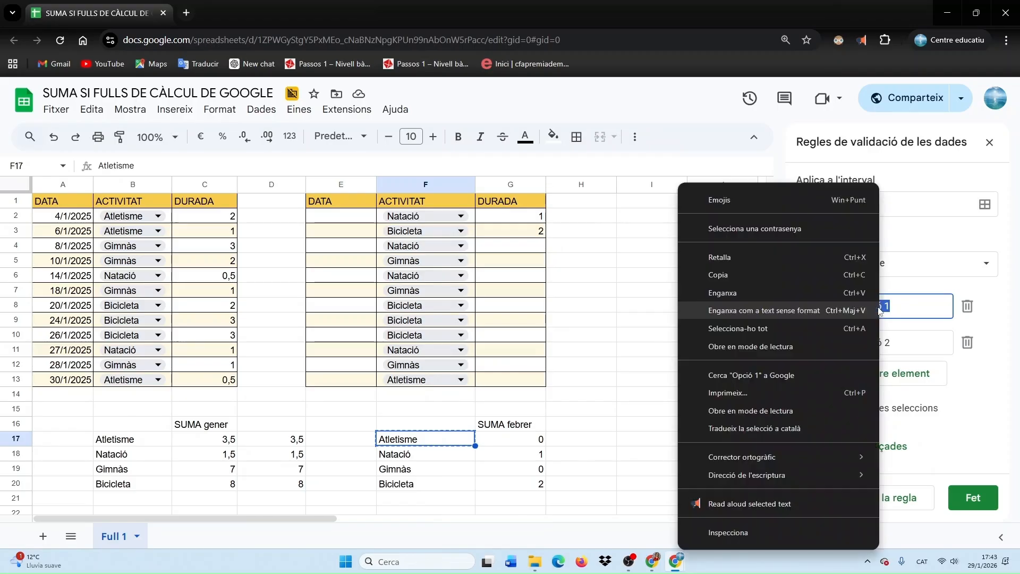
click(780, 293)
- Copy Natació from F18 and use it as the second option of the dropdown rule
click(415, 456)
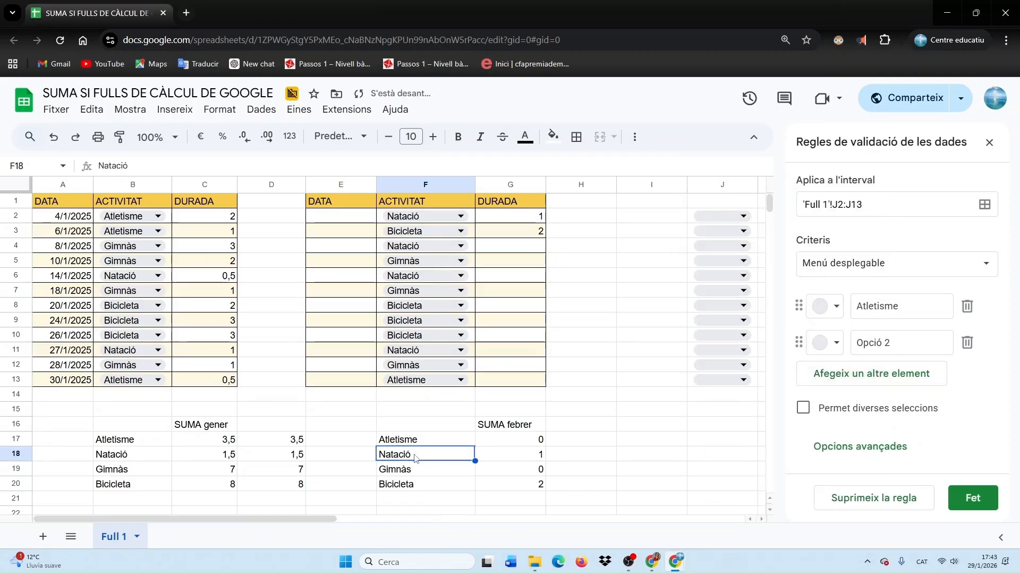
right_click(412, 457)
click(441, 169)
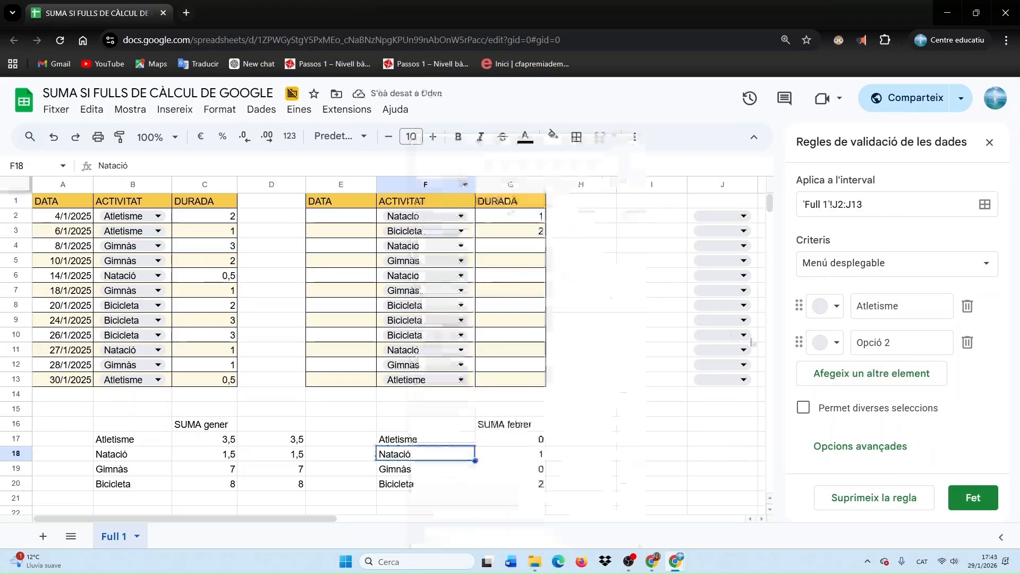
double_click(877, 346)
drag(898, 343, 851, 344)
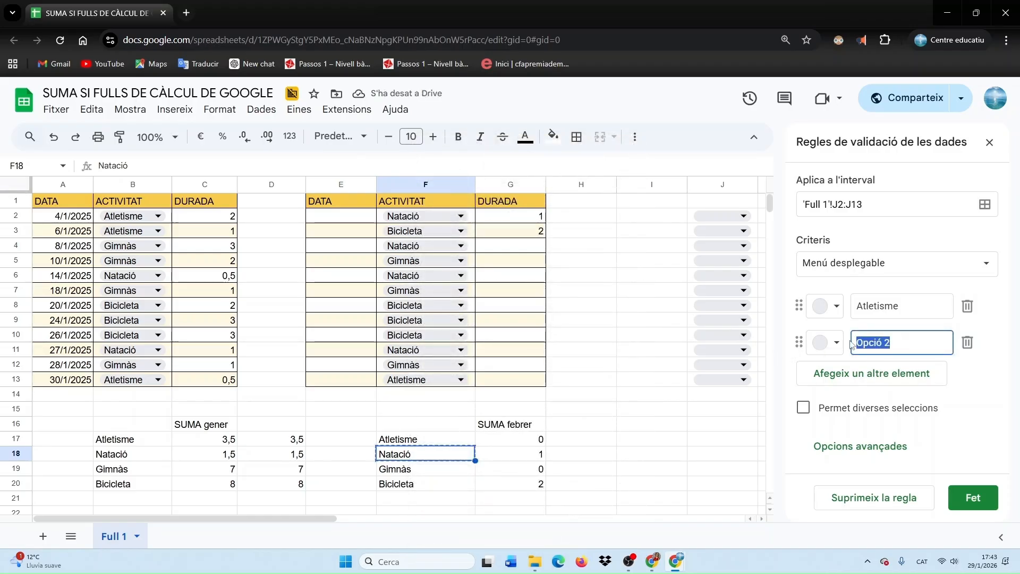
right_click(867, 344)
click(738, 295)
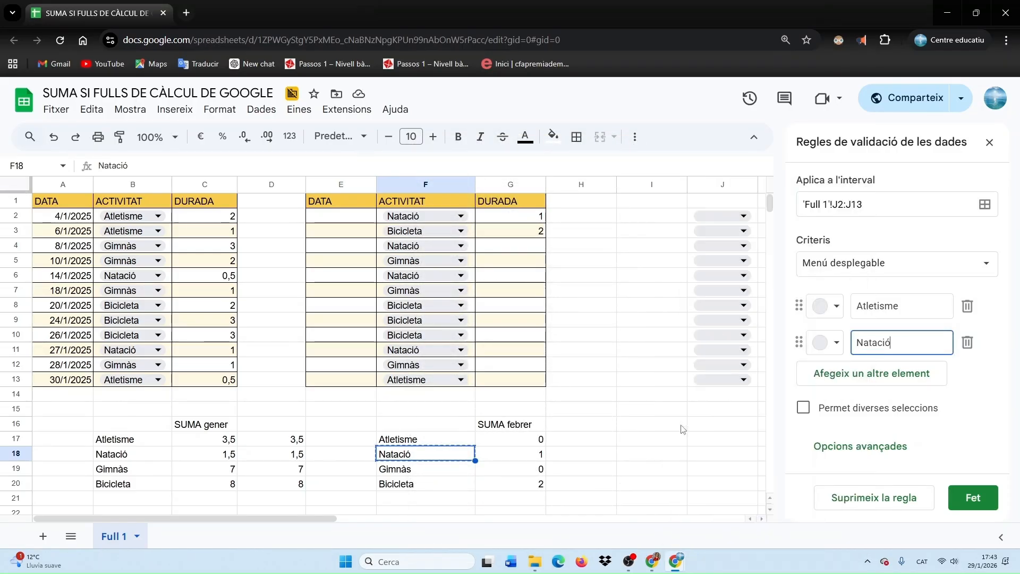
- Add a third option to the dropdown rule and fill it with Gimnàs copied from F19
click(849, 378)
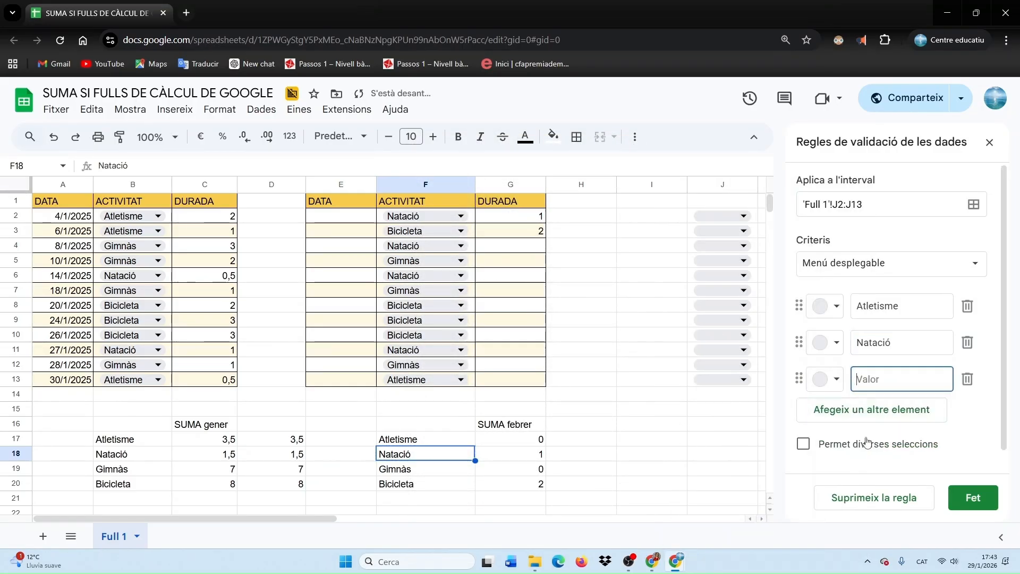
click(399, 474)
right_click(399, 473)
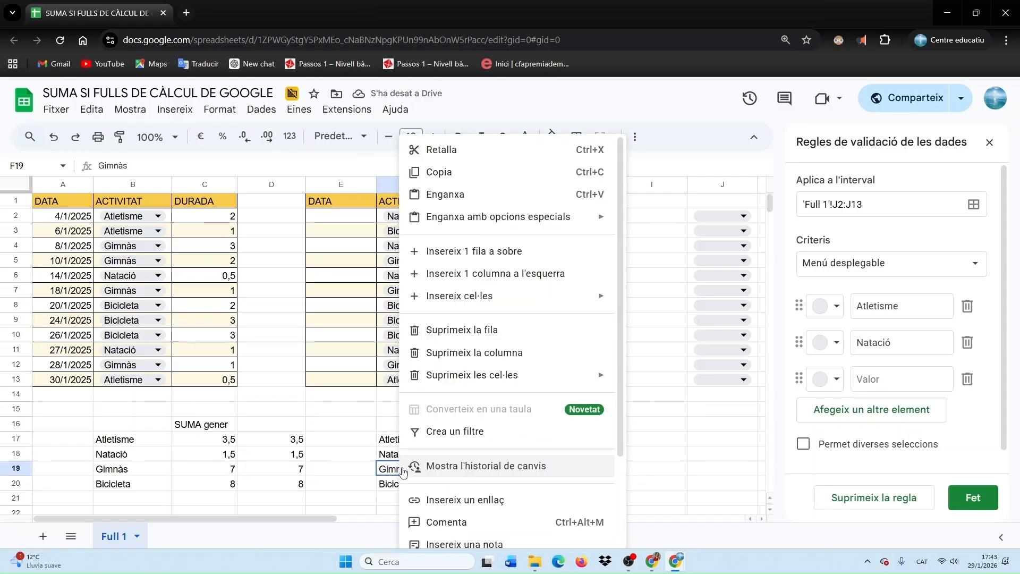
click(439, 172)
right_click(890, 380)
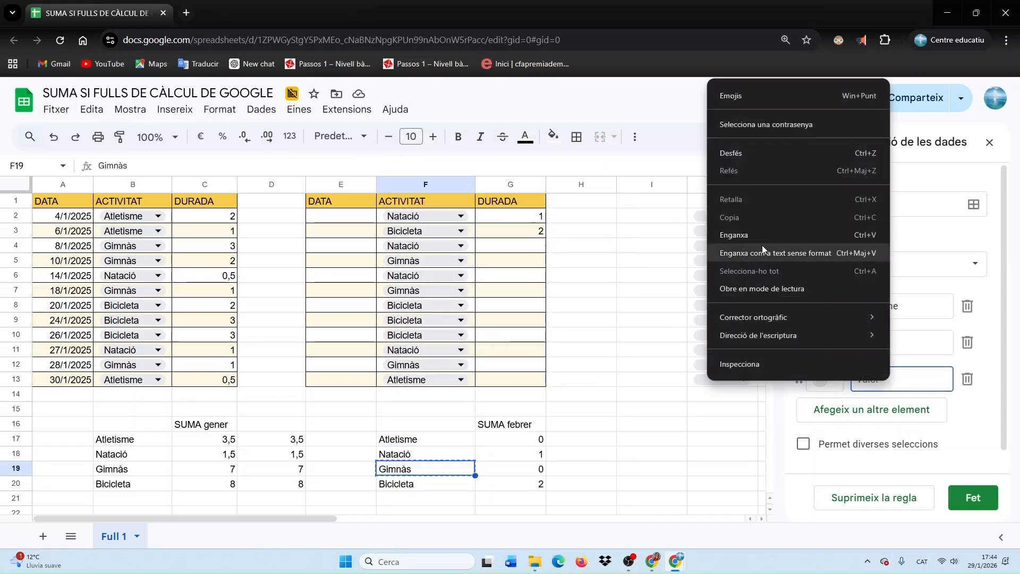
click(762, 252)
- Add a fourth dropdown option with Bicicleta copied from F20, and save the validation rule for J2:J13
click(871, 414)
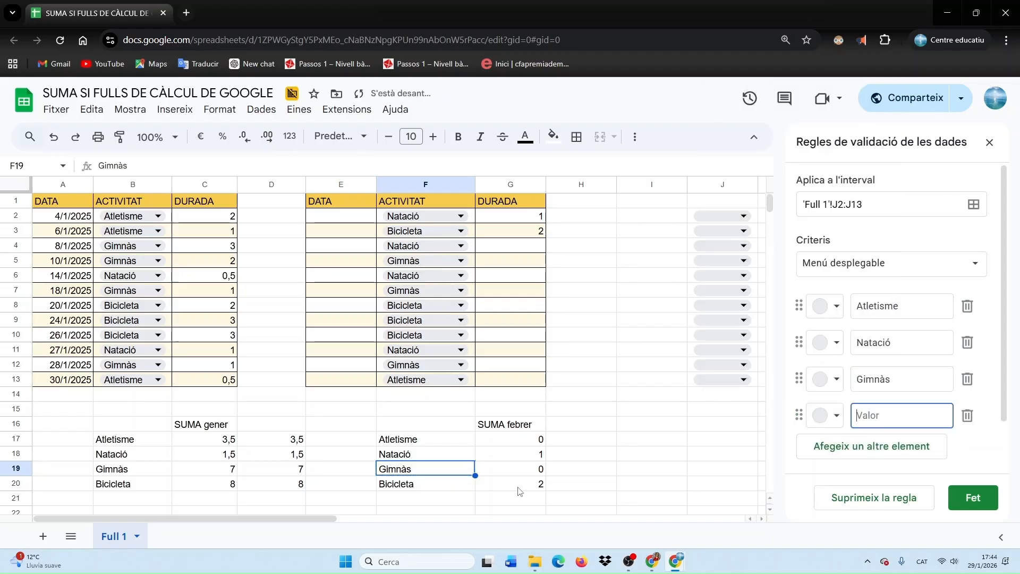
click(421, 484)
right_click(422, 485)
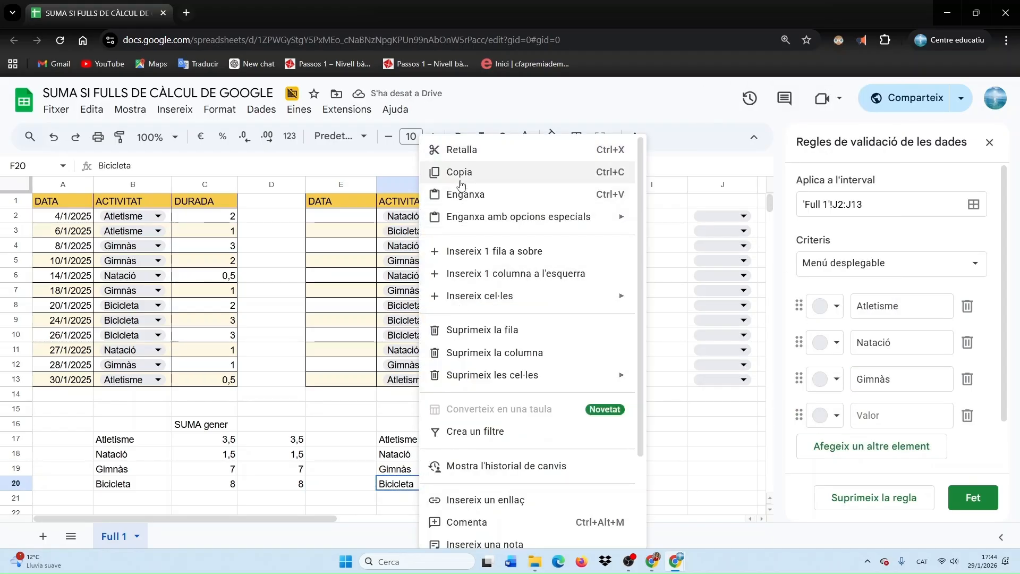
click(460, 179)
right_click(871, 415)
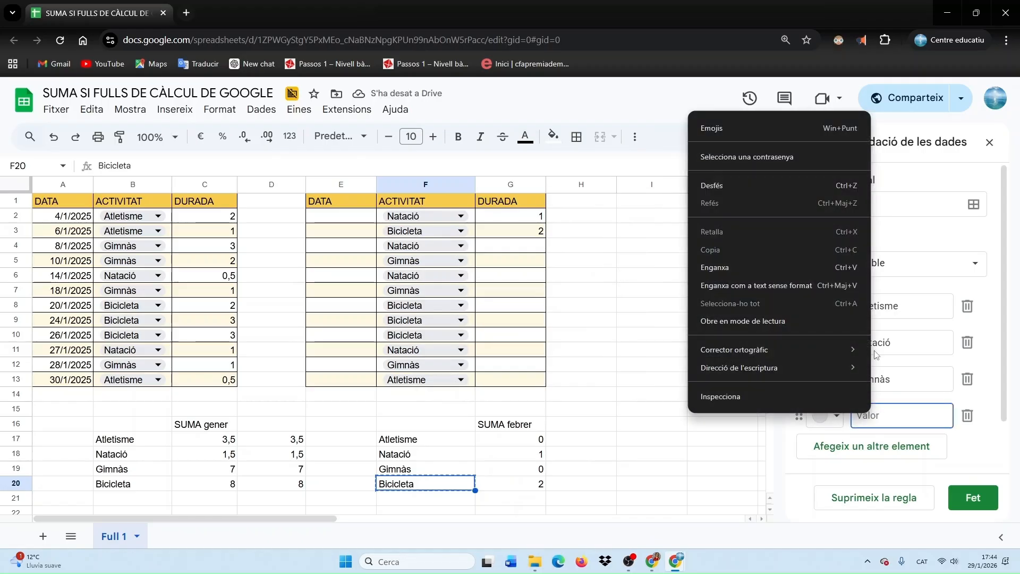
click(789, 267)
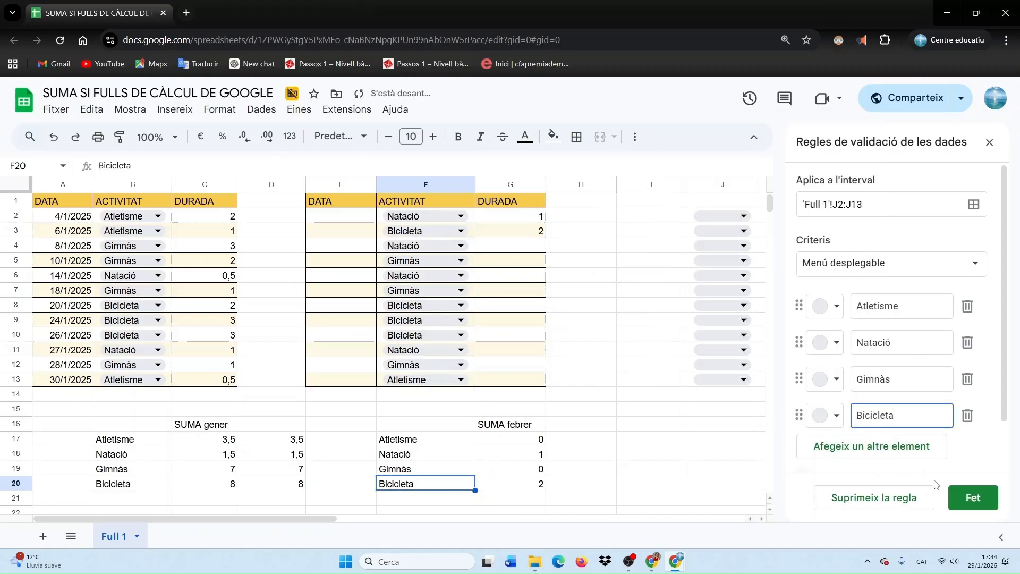
click(971, 508)
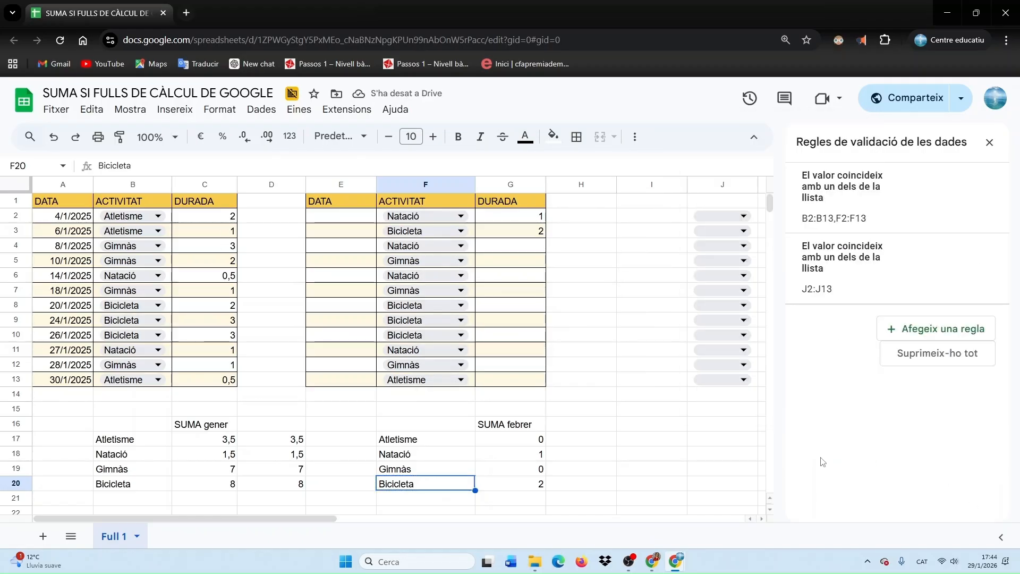
click(992, 151)
- Choose Atletisme in J2 and Natació in J3 from the new dropdowns, and widen column J to fit the entries
click(739, 216)
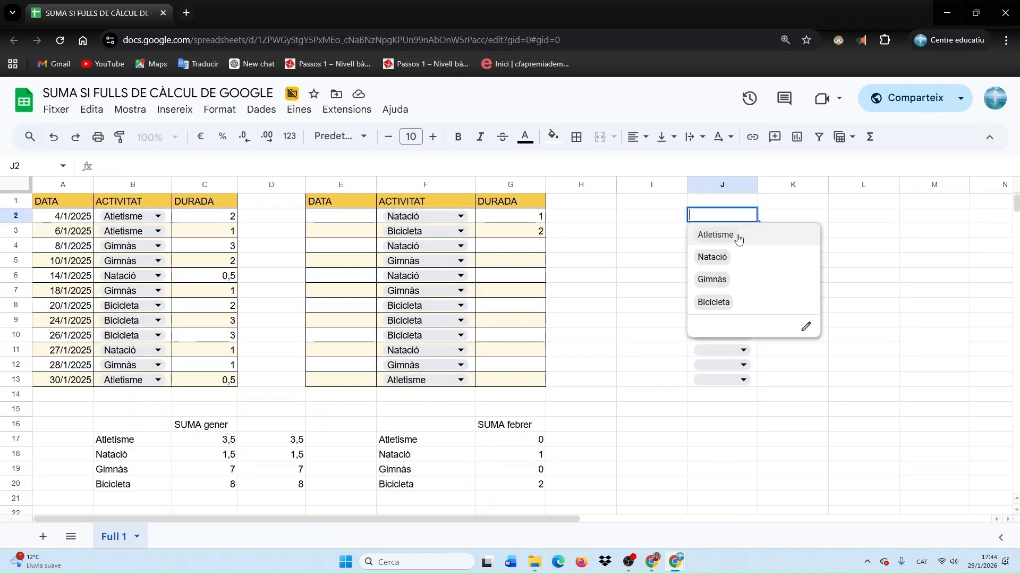
click(732, 240)
click(744, 231)
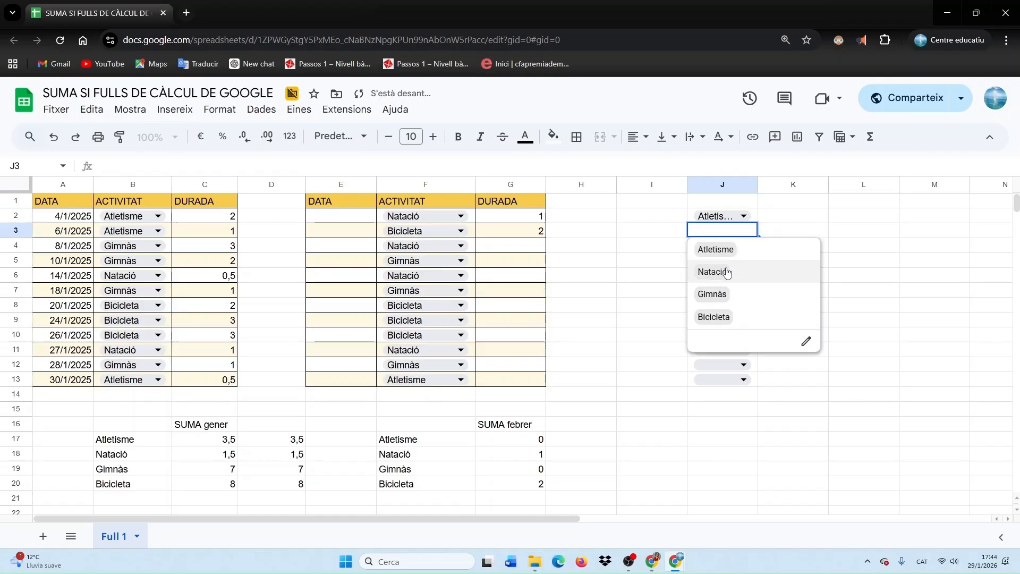
click(733, 272)
drag(758, 184, 786, 184)
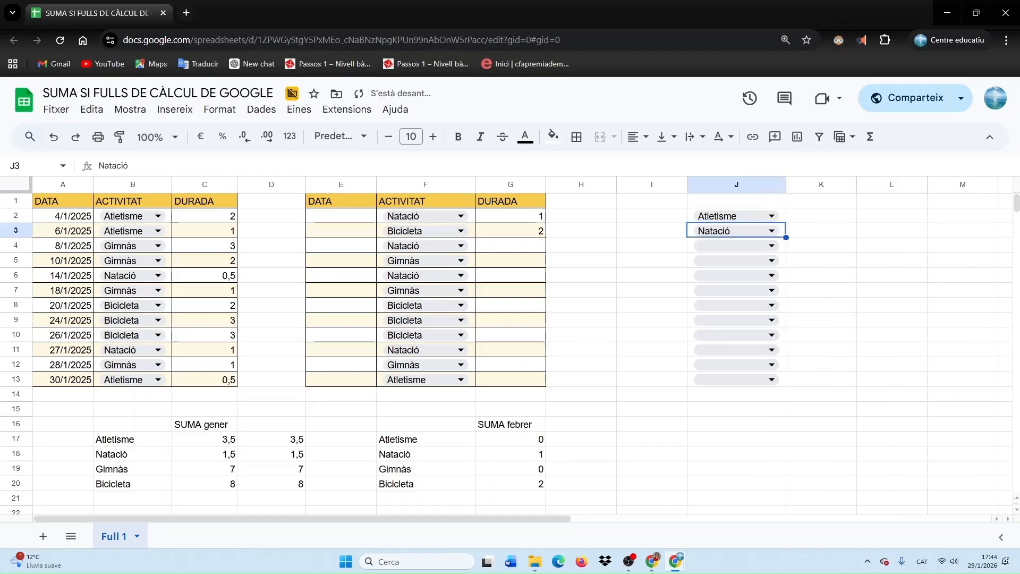